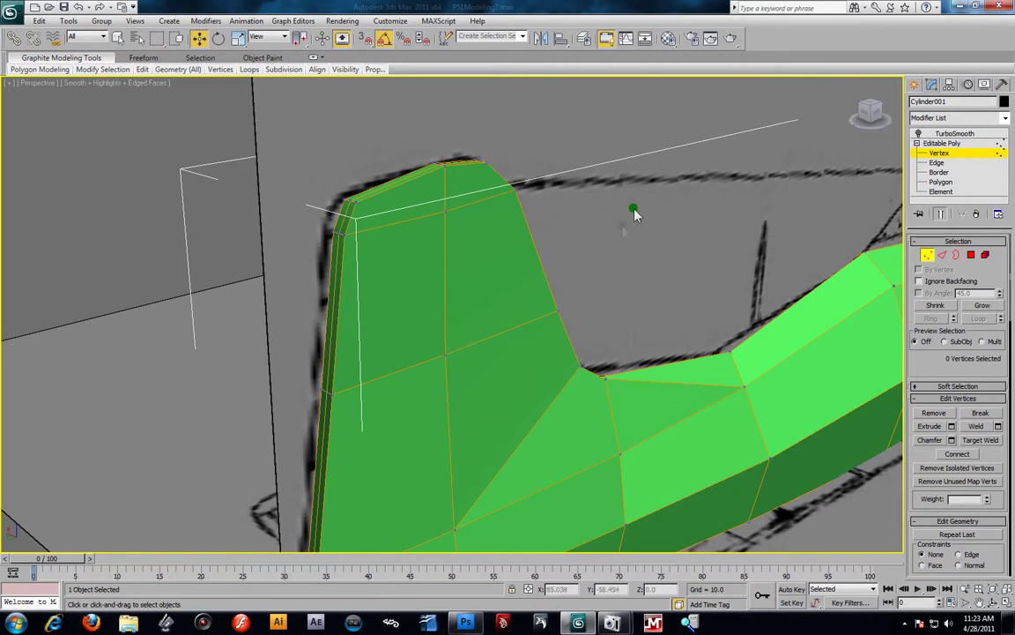
Turn off the end-result display and hide the reference image planes so only the fuselage mesh remains visible
left_click(940, 215)
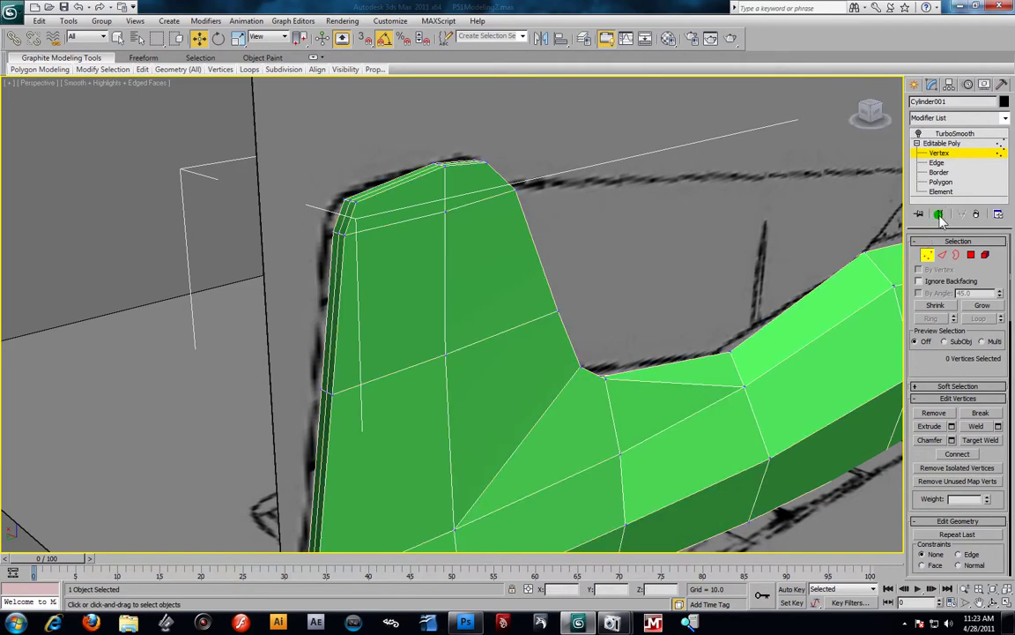
middle_click_drag(472, 274, 468, 292, "alt")
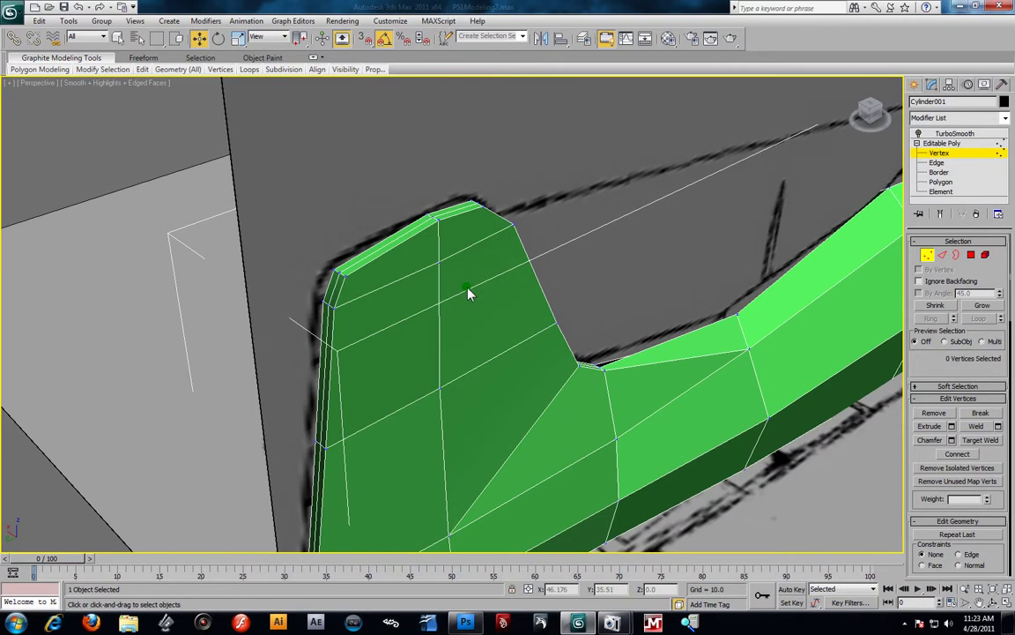
right_click(476, 333)
left_click(506, 261)
mouse_move(507, 283)
middle_mouse_down("alt")
mouse_move(505, 297)
mouse_move(496, 292)
middle_mouse_up("alt")
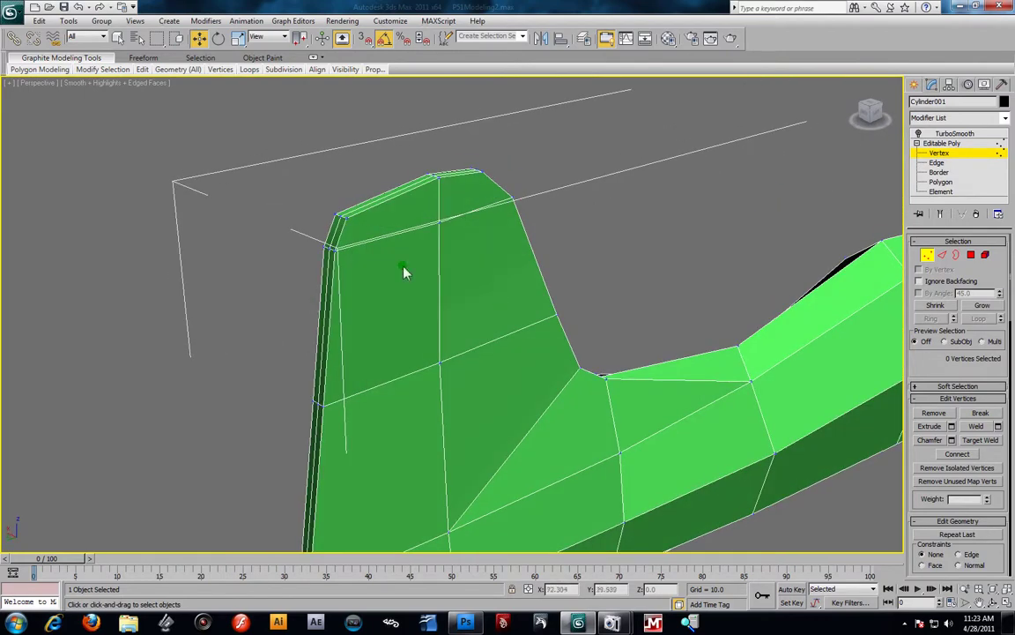
Move the four outer side vertices at the tail fin's upper rear corner forward and slightly down, to about Y 75.35, Z 30.12
left_click(335, 217)
left_click(350, 243)
left_click(335, 218)
left_click(358, 245, "ctrl")
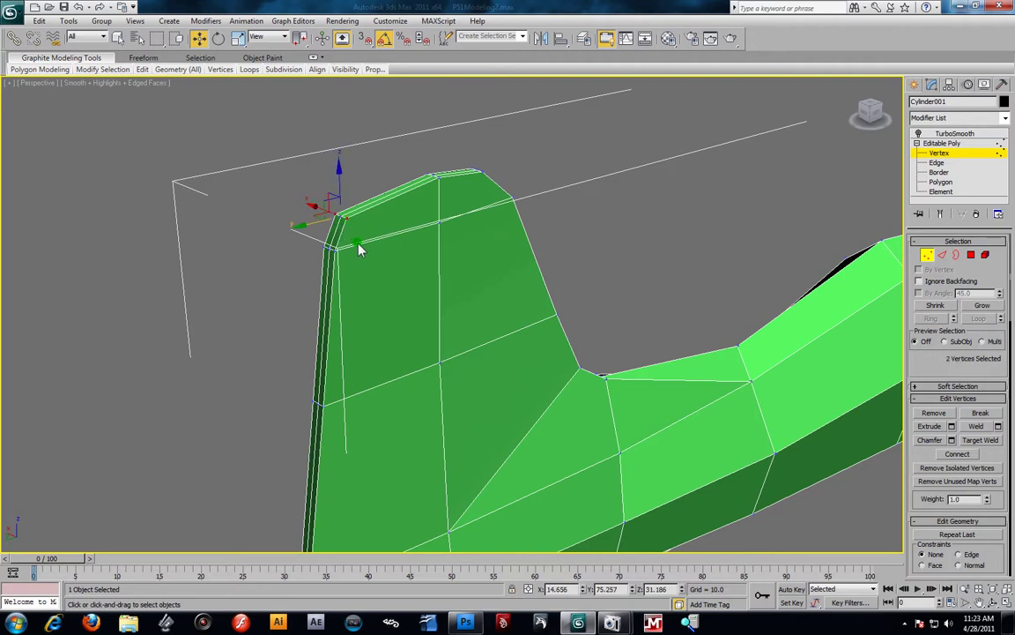
left_click(333, 260, "ctrl")
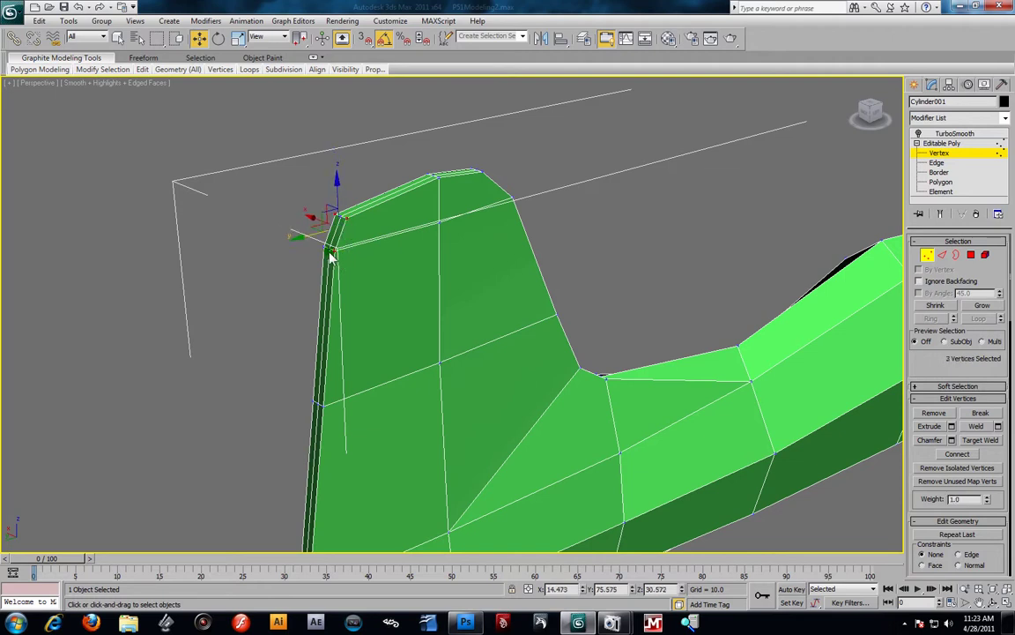
left_click(354, 262, "ctrl")
scroll(357, 266, "up", 3)
middle_click_drag(315, 250, 354, 286)
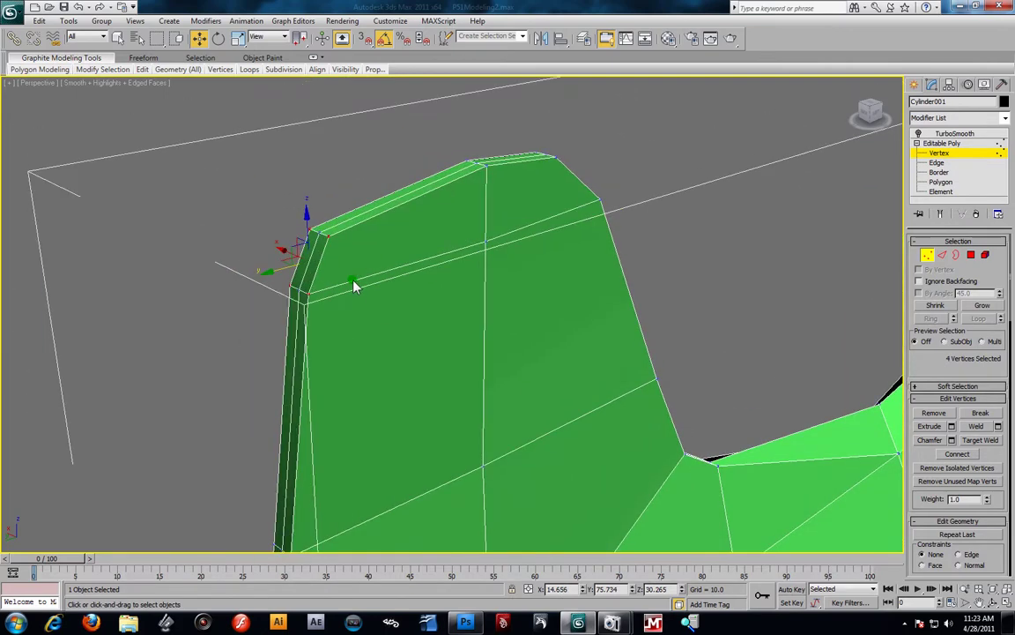
scroll(343, 282, "up", 3)
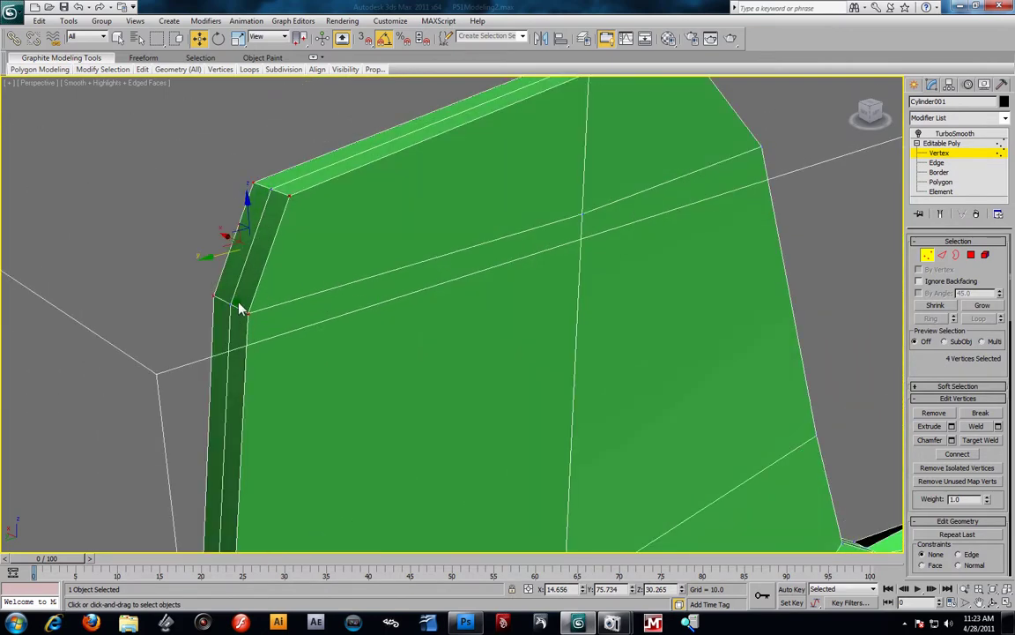
key("alt+w")
right_click(203, 410)
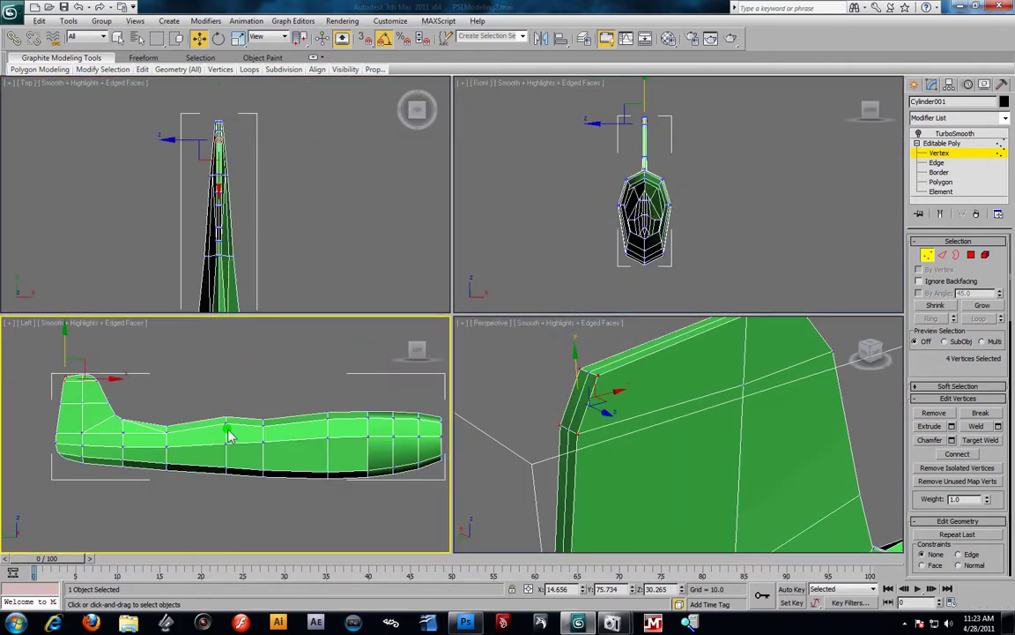
scroll(246, 429, "up", 3)
scroll(231, 415, "up", 5)
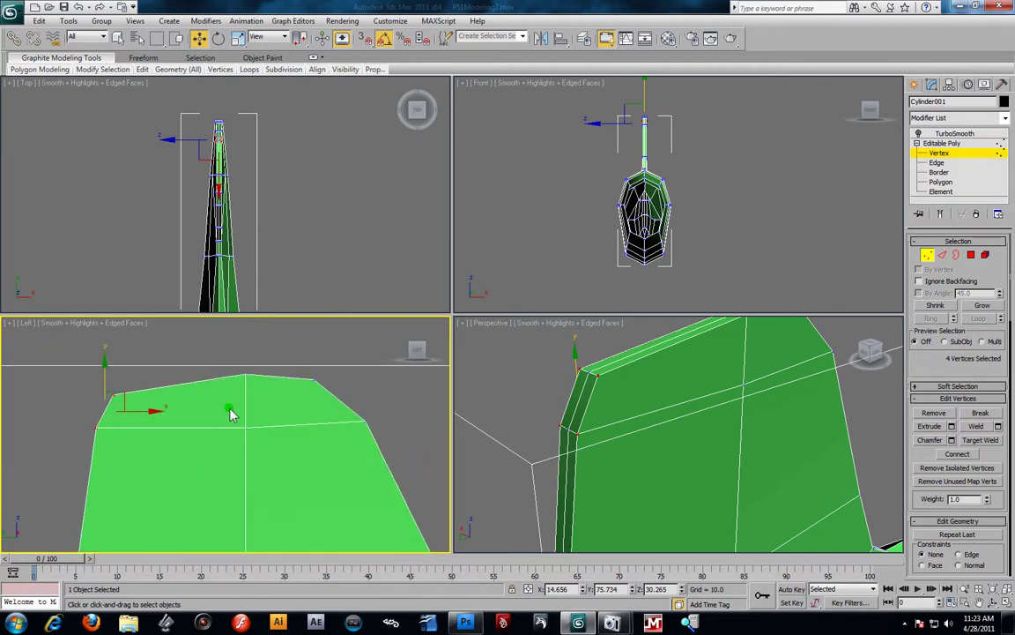
middle_click_drag(181, 381, 294, 403)
scroll(295, 408, "up", 2)
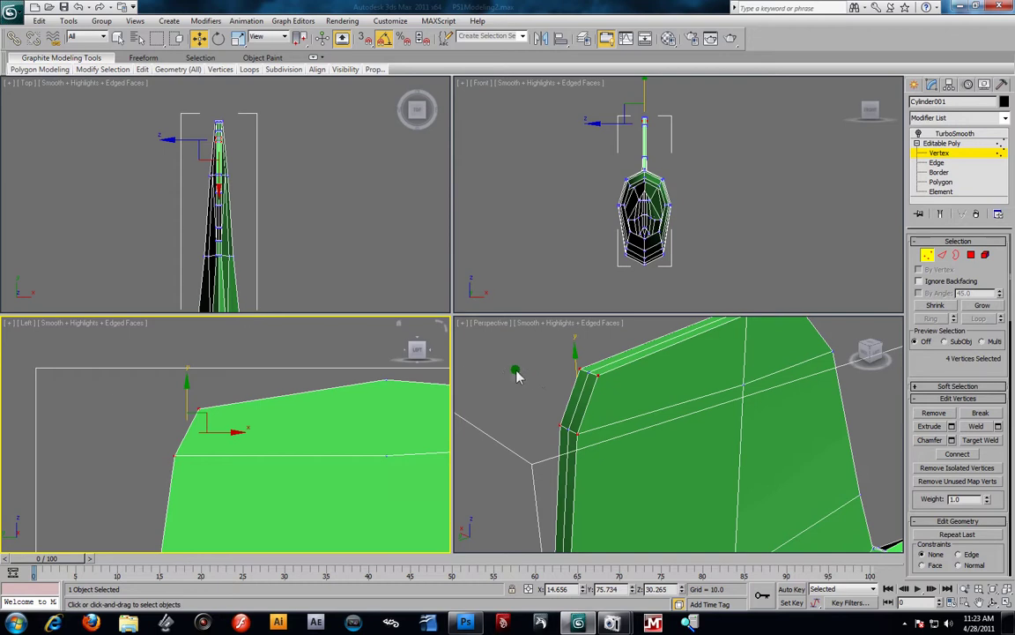
middle_click_drag(292, 404, 240, 389)
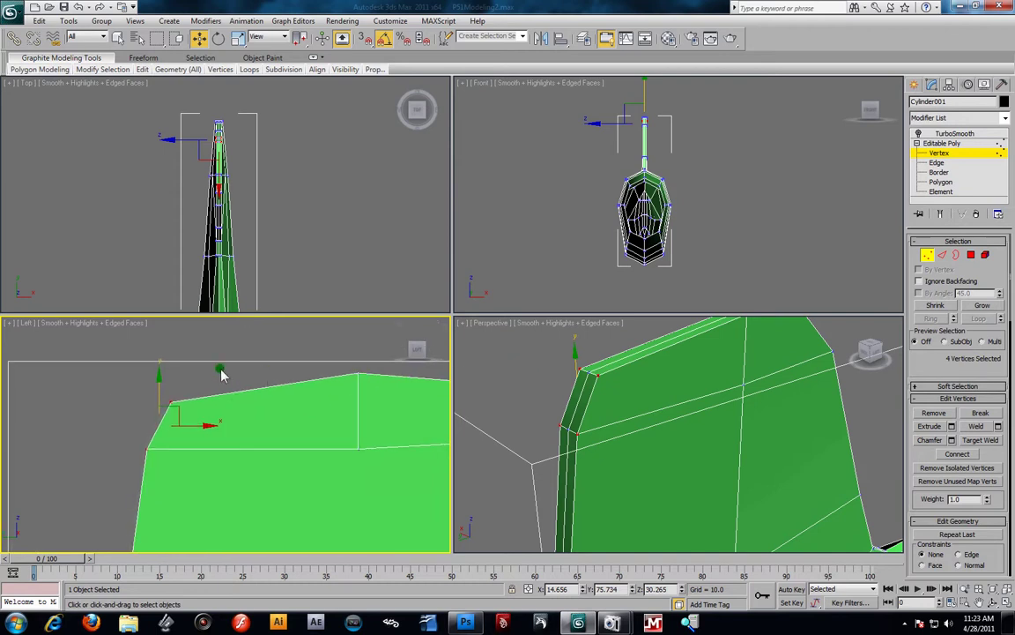
left_click_drag(180, 418, 211, 424)
middle_click_drag(627, 418, 640, 421, "alt")
Move the two side vertices midway up the fin's trailing edge forward to about Y 77.12
mouse_move(297, 434)
middle_mouse_down()
mouse_move(286, 385)
mouse_move(268, 362)
middle_mouse_up()
middle_click(716, 432)
scroll(709, 437, "down", 4)
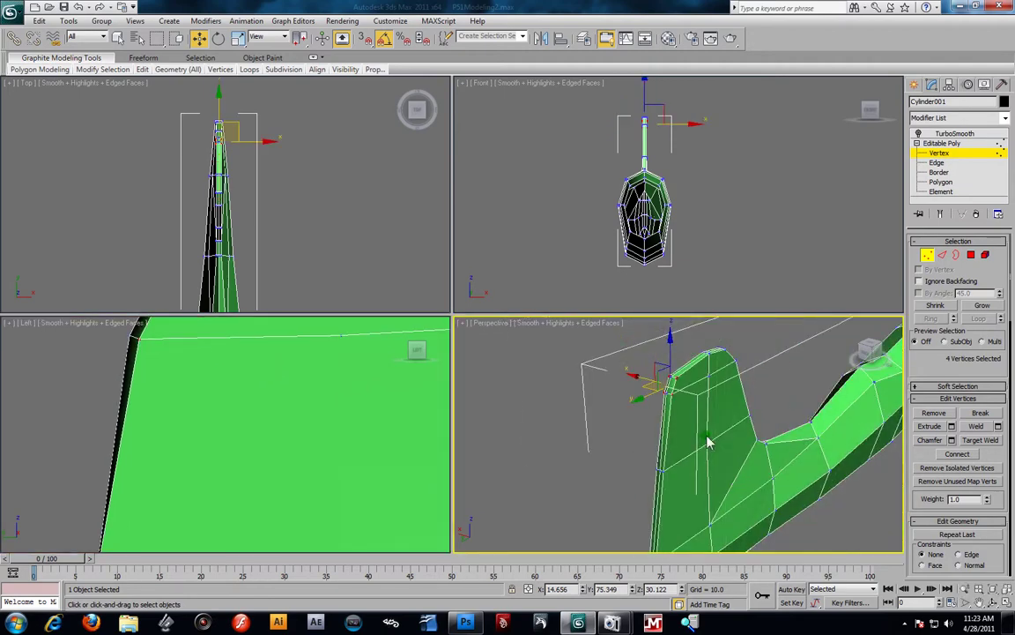
scroll(704, 439, "up", 5)
middle_click_drag(704, 439, 679, 409, "alt")
left_click(657, 364)
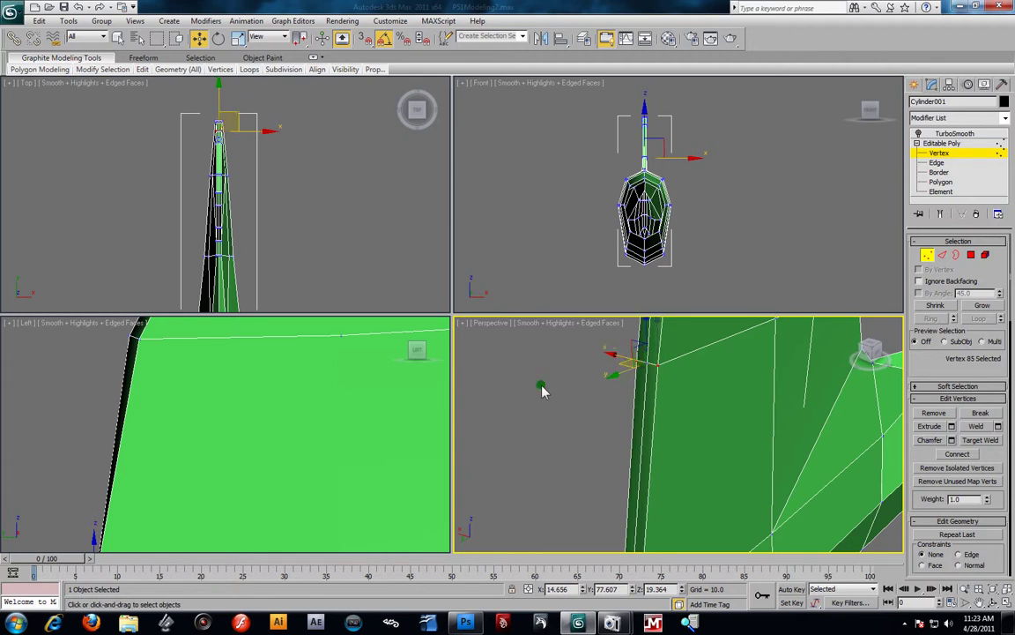
middle_click(199, 416)
scroll(199, 416, "down", 3)
middle_click_drag(212, 433, 216, 376)
left_click_drag(222, 479, 228, 478)
middle_click_drag(318, 480, 319, 348)
Move the next lower pair of side vertices on the trailing edge, near the fin's base, slightly forward
middle_click_drag(643, 489, 557, 455)
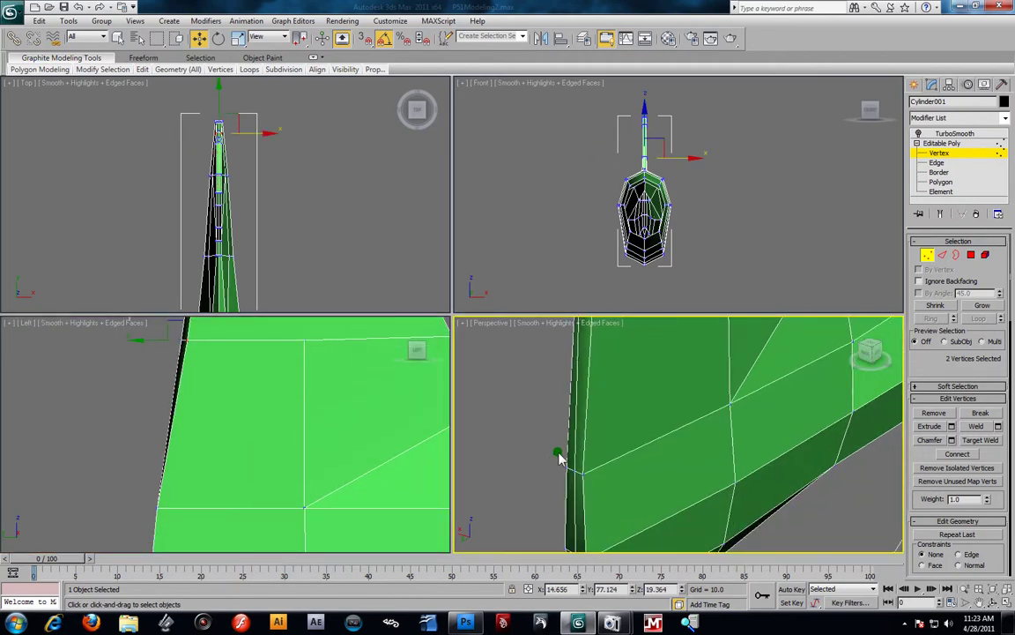
left_click_drag(590, 481, 574, 476)
left_click(567, 468, "ctrl")
middle_click_drag(295, 467, 294, 411)
left_click_drag(200, 451, 207, 453)
Move the pair of side vertices at the fuselage's rearmost point forward by about 0.77 units
middle_click_drag(591, 511, 596, 436)
left_click(593, 467)
left_click(571, 460, "ctrl")
middle_click_drag(314, 467, 315, 451)
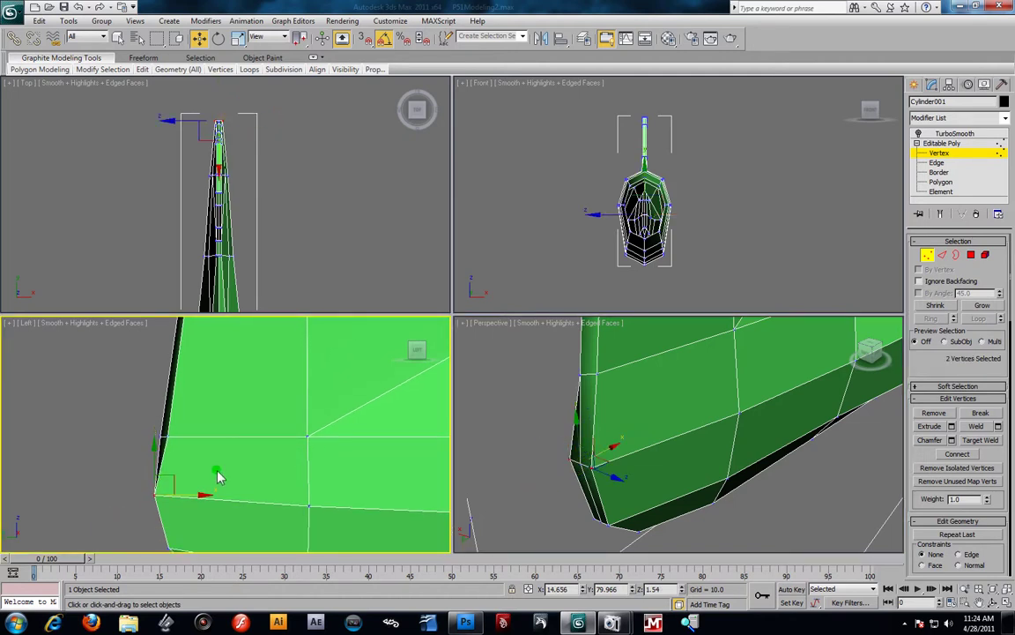
left_click_drag(204, 495, 214, 498)
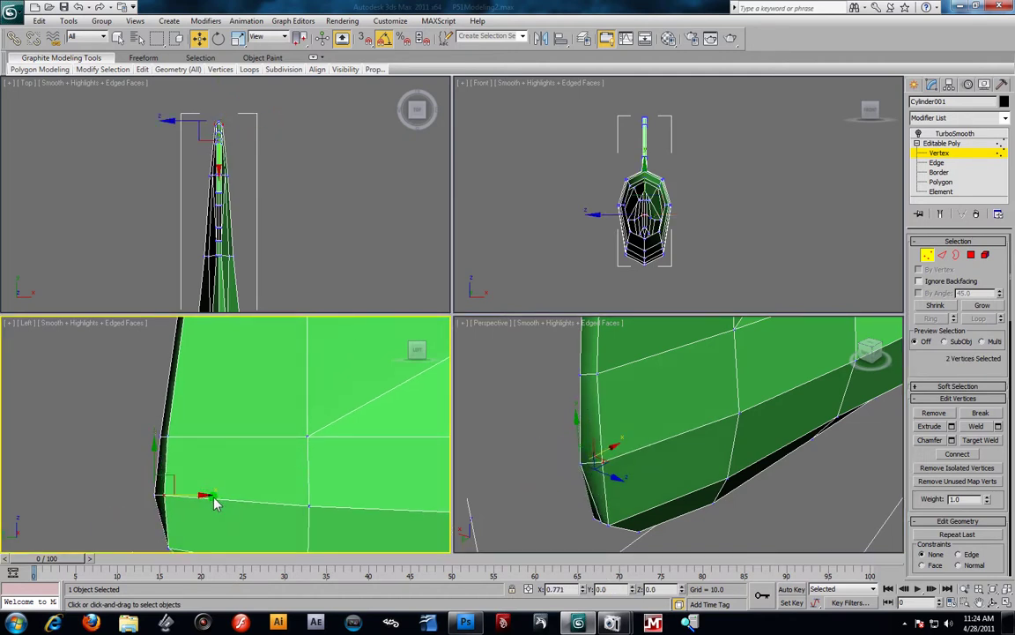
Move the lowest pair of side vertices at the tail's bottom rear corner forward to about Y 78.35
middle_click_drag(628, 524, 631, 476)
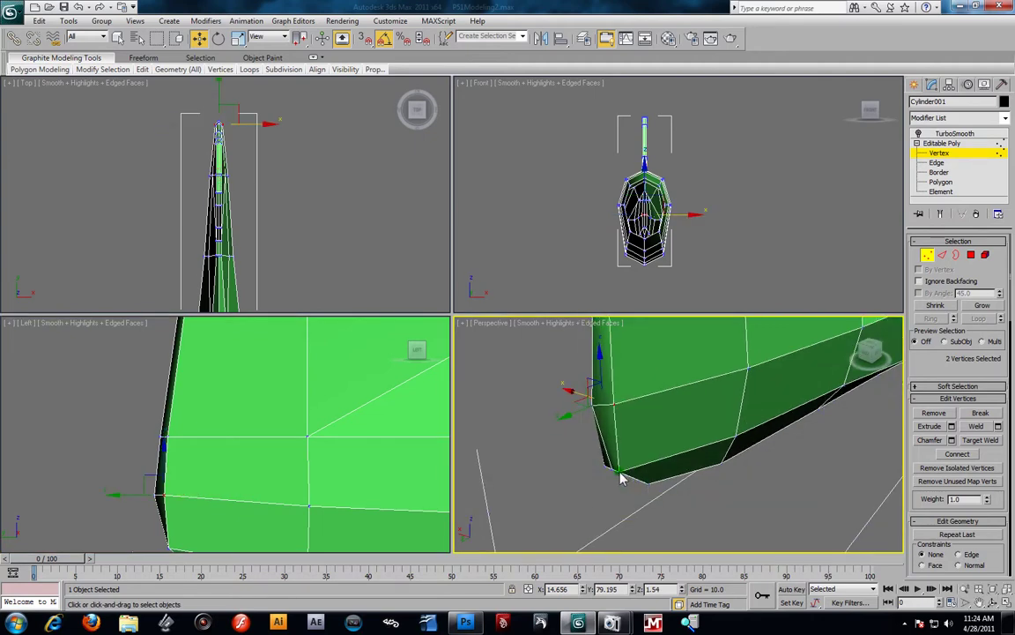
left_click(619, 472)
left_click(606, 466, "ctrl")
middle_click(321, 454)
middle_click_drag(321, 453, 351, 377)
left_click_drag(219, 463, 228, 467)
Lower the pair of side vertices at the middle of the fin's top edge slightly below the center ridge
middle_click_drag(616, 513, 648, 492, "alt")
right_click(322, 457)
middle_click_drag(322, 457, 300, 464, "alt")
middle_click_drag(541, 459, 655, 410, "alt")
scroll(655, 410, "up", 8)
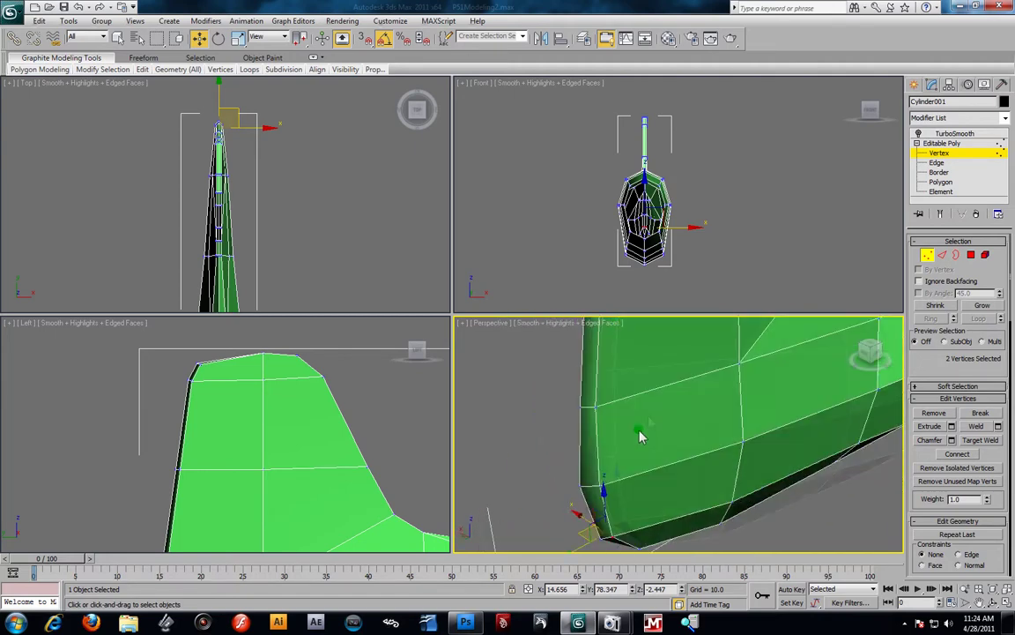
middle_click_drag(644, 484, 657, 518, "alt")
left_click(659, 451)
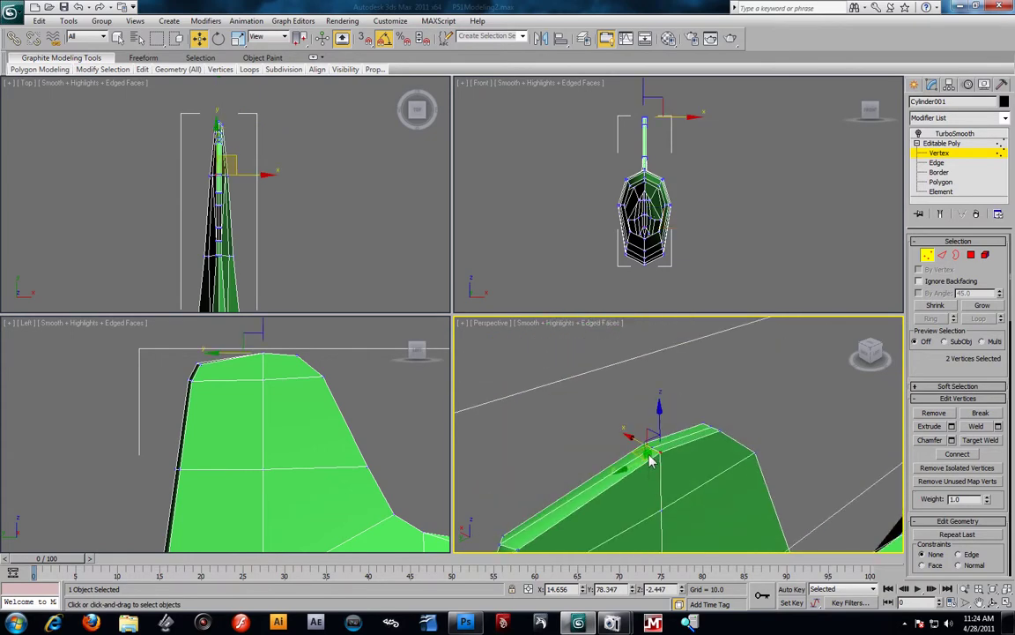
middle_click_drag(379, 414, 370, 424)
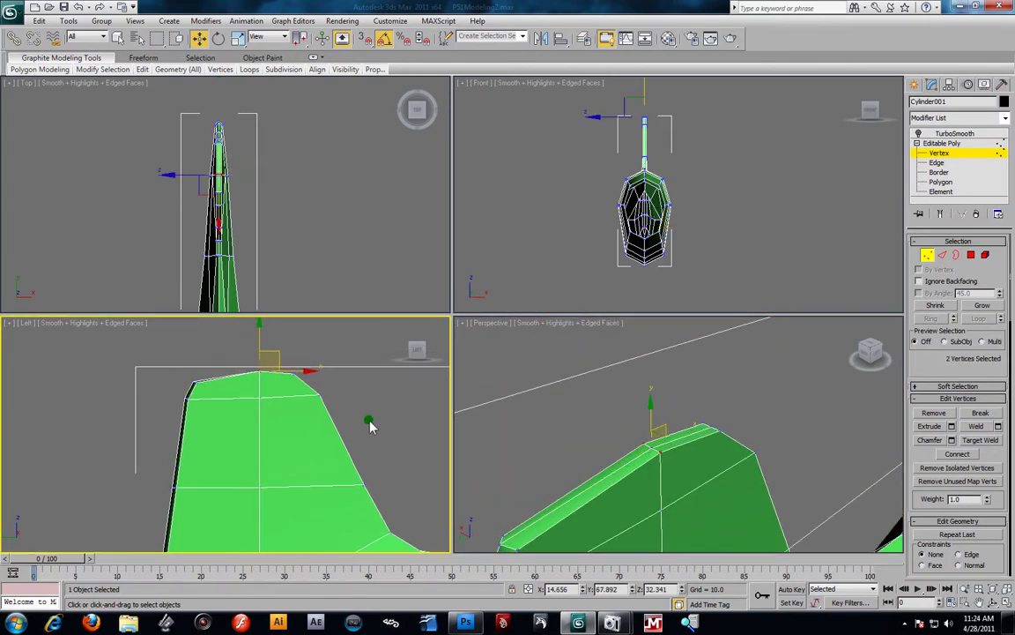
left_click_drag(258, 335, 258, 339)
Move the pair of side vertices at the front of the fin's top edge down to about Y 64.27, Z 31.40
left_click(707, 429)
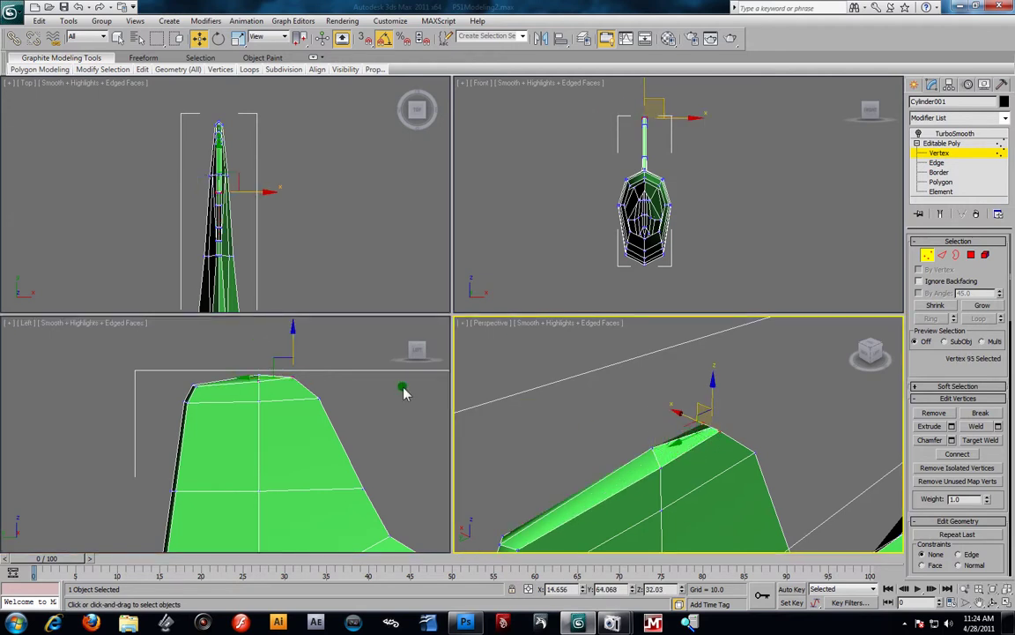
left_click_drag(362, 351, 280, 393)
scroll(348, 370, "up", 2)
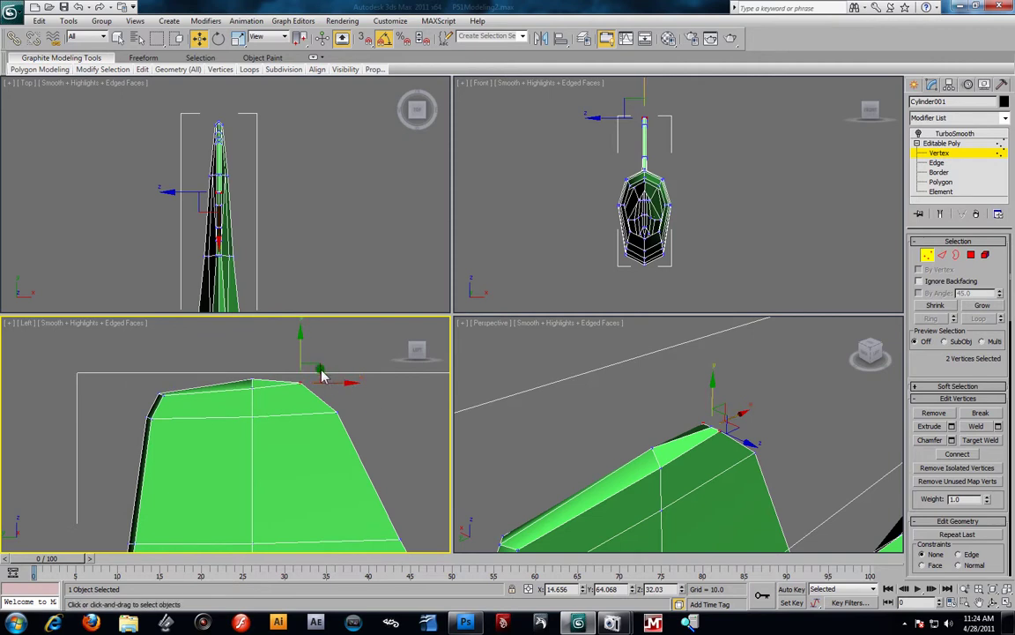
left_click_drag(322, 377, 320, 385)
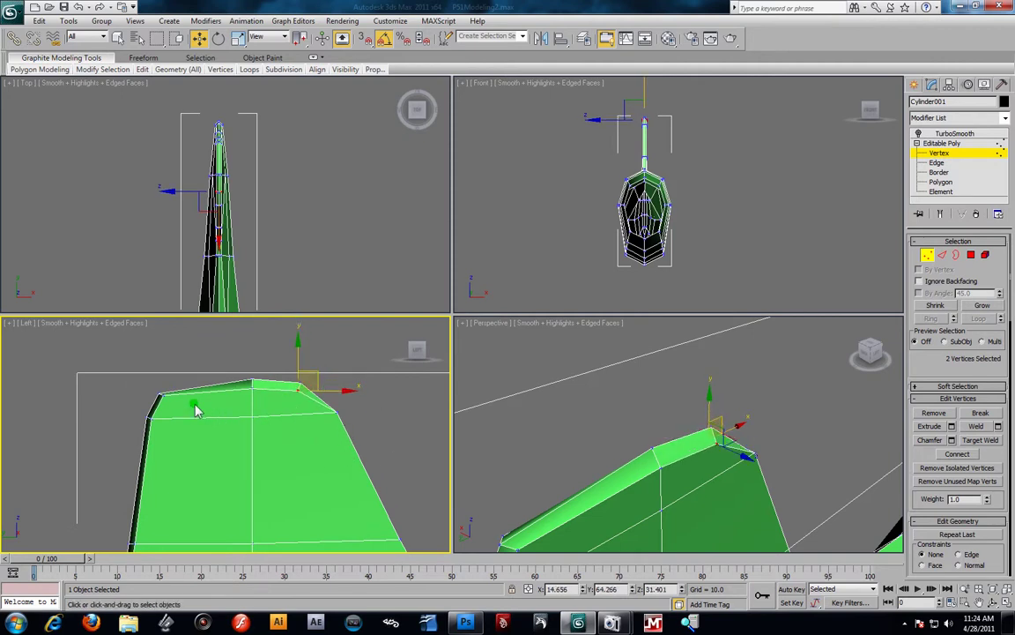
Lower the upper pair of side vertices at the fin's rear top corner to about Z 30.82
scroll(203, 412, "up", 4)
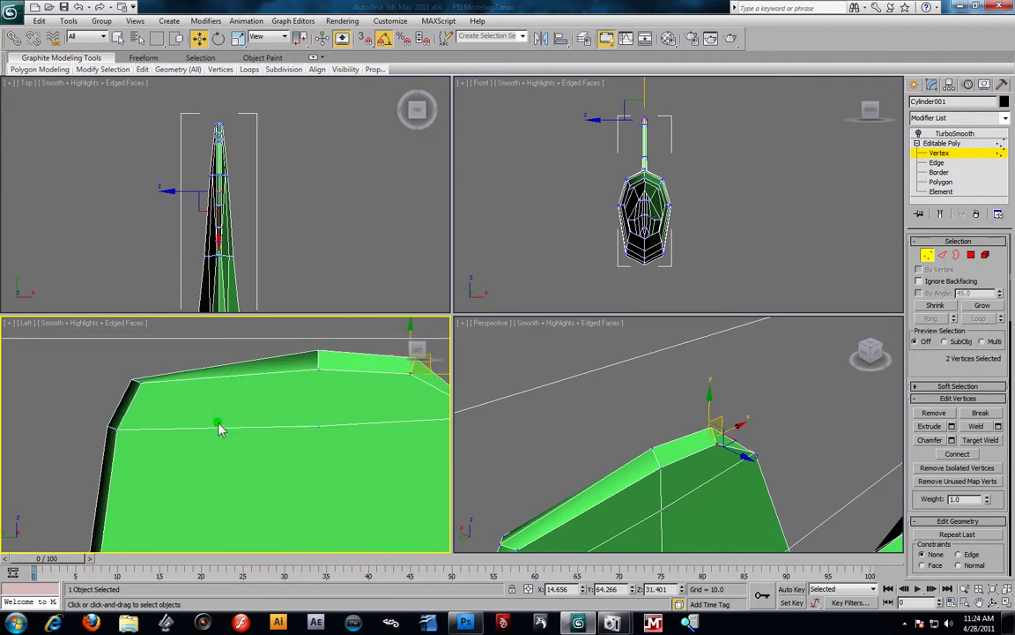
left_click(156, 379)
mouse_move(163, 381)
left_mouse_down()
mouse_move(174, 390)
mouse_move(163, 385)
left_mouse_up()
Move the side vertex pair at the top of the fin's leading edge inward to about Y 61.71, Z 29.38
middle_click_drag(351, 385, 284, 420)
middle_click_drag(355, 438, 311, 427)
scroll(761, 445, "down", 3)
middle_click_drag(768, 449, 688, 427, "alt")
scroll(689, 426, "up", 2)
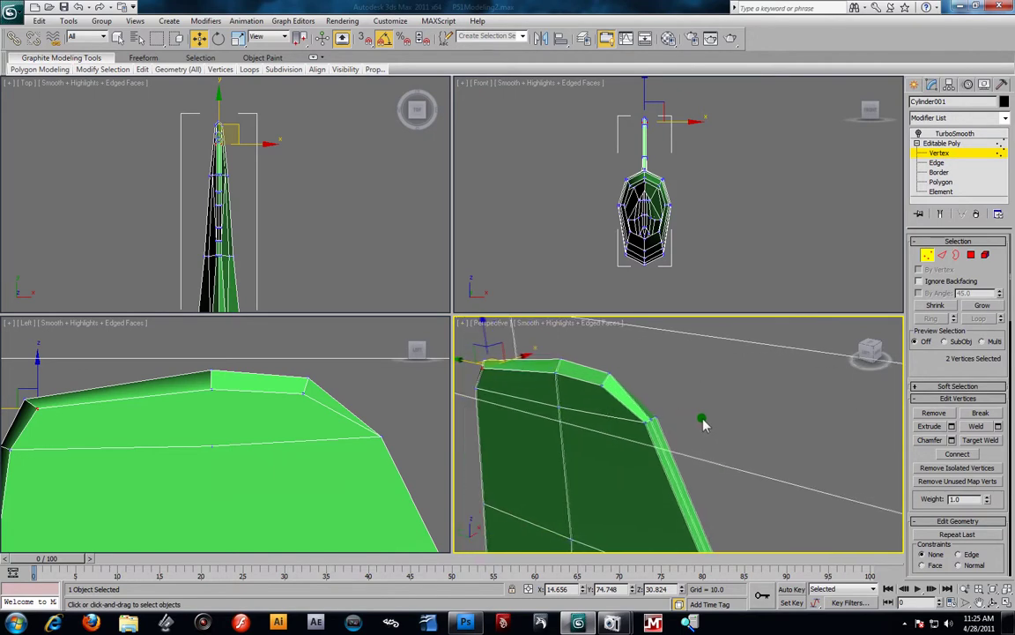
left_click(642, 411)
right_click(270, 389)
scroll(322, 405, "up", 2)
scroll(339, 412, "down", 2)
left_click_drag(338, 414, 356, 429)
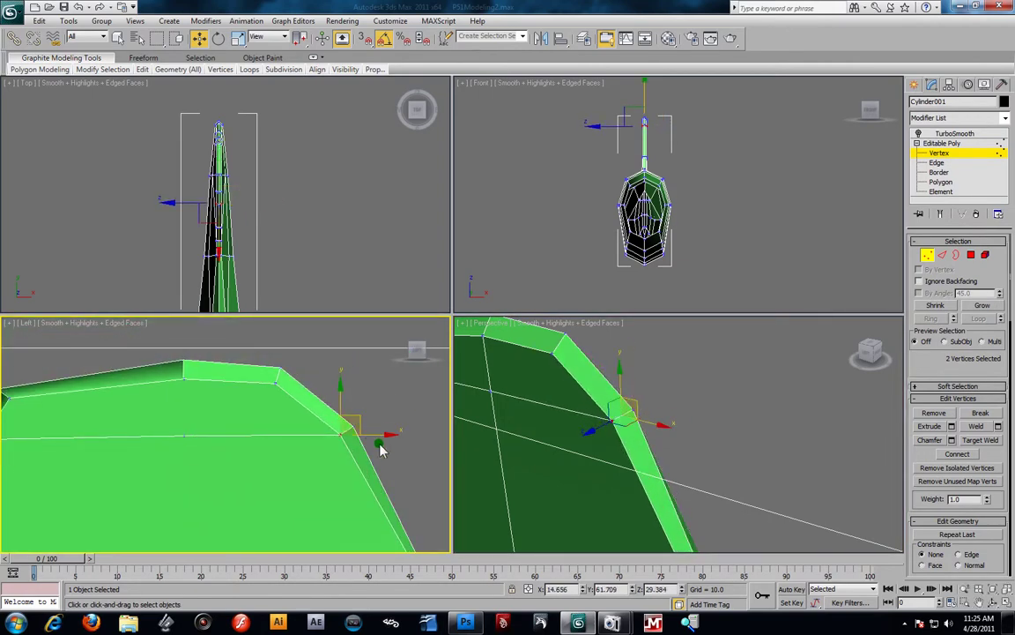
Move the side vertex pair midway down the fin's leading edge slightly inward, away from the center ridge
scroll(346, 438, "down", 3)
middle_click_drag(705, 494, 658, 354)
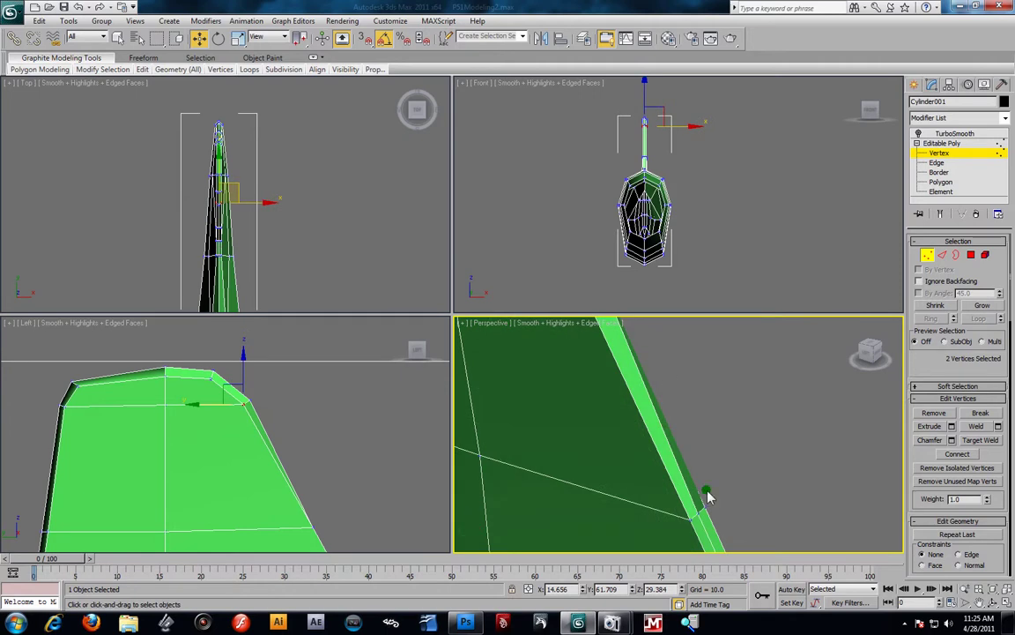
left_click(696, 498)
scroll(291, 387, "up", 4)
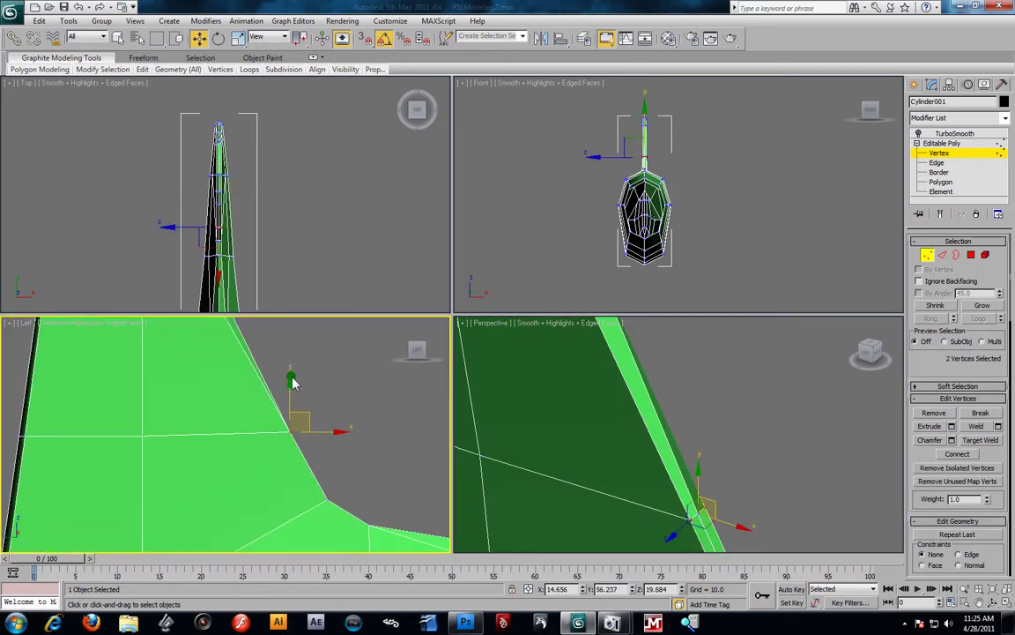
left_click_drag(308, 421, 294, 419)
Move the side vertex pair at the base of the fin's leading edge inward to about Y 53.71, Z 13.44
right_click(644, 415)
left_click(633, 386)
left_click(714, 532)
middle_click_drag(341, 452, 303, 399)
left_click_drag(306, 432, 302, 437)
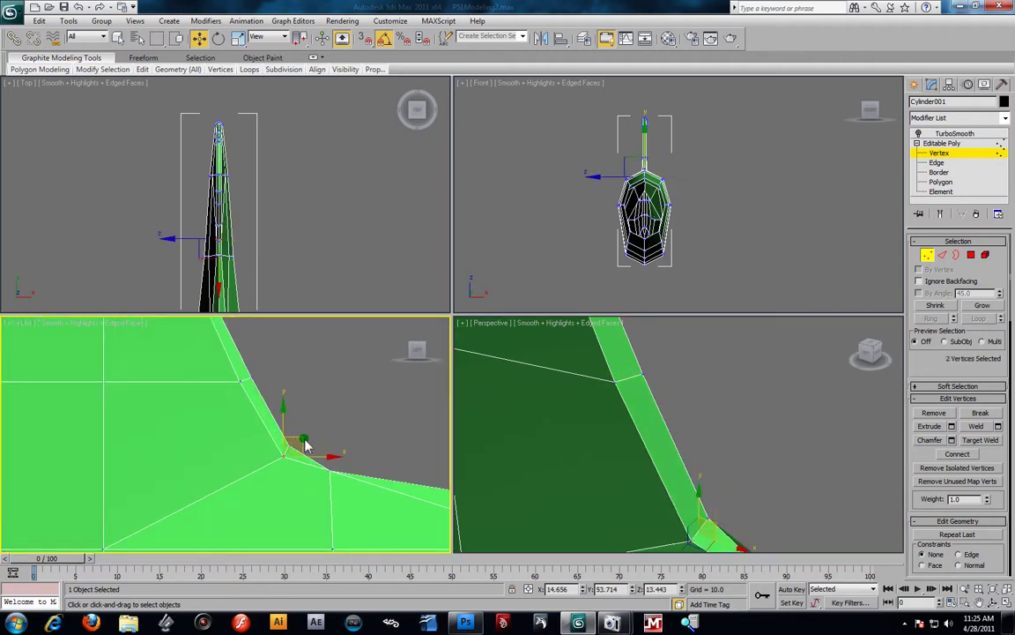
Lower the side vertex pair where the fin's leading edge meets the fuselage spine to about Y 50.23, Z 11.49
right_click(684, 438)
middle_click_drag(684, 438, 681, 453, "alt")
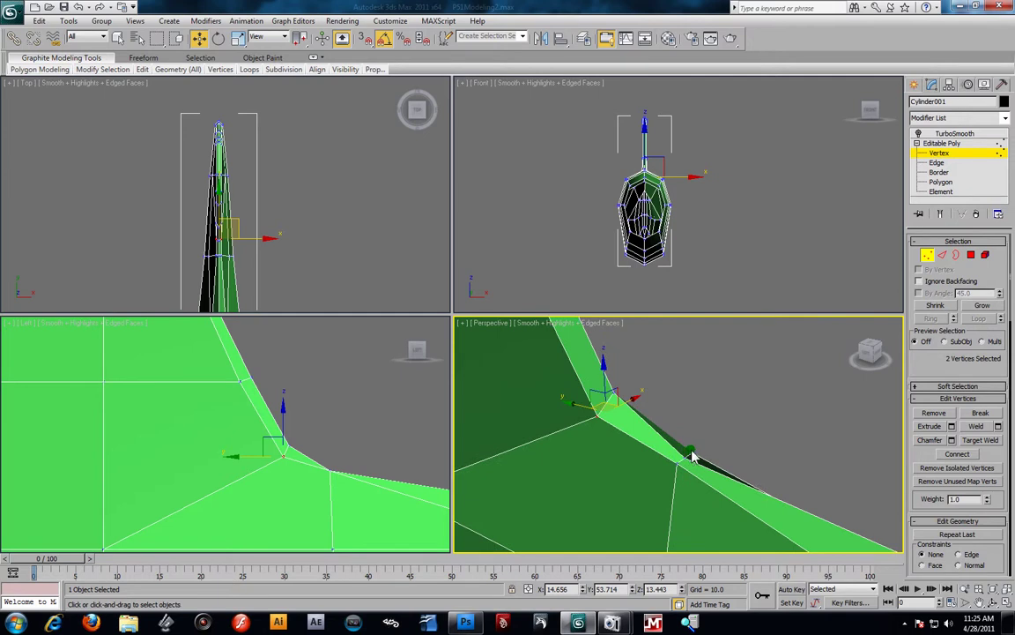
left_click(692, 456)
left_click(679, 464, "ctrl")
middle_click_drag(410, 436, 379, 422)
left_click_drag(315, 443, 312, 454)
Enable the TurboSmooth modifier, deselect the fuselage, and inspect the smoothed tail and body in a maximized perspective view
scroll(327, 447, "down", 2)
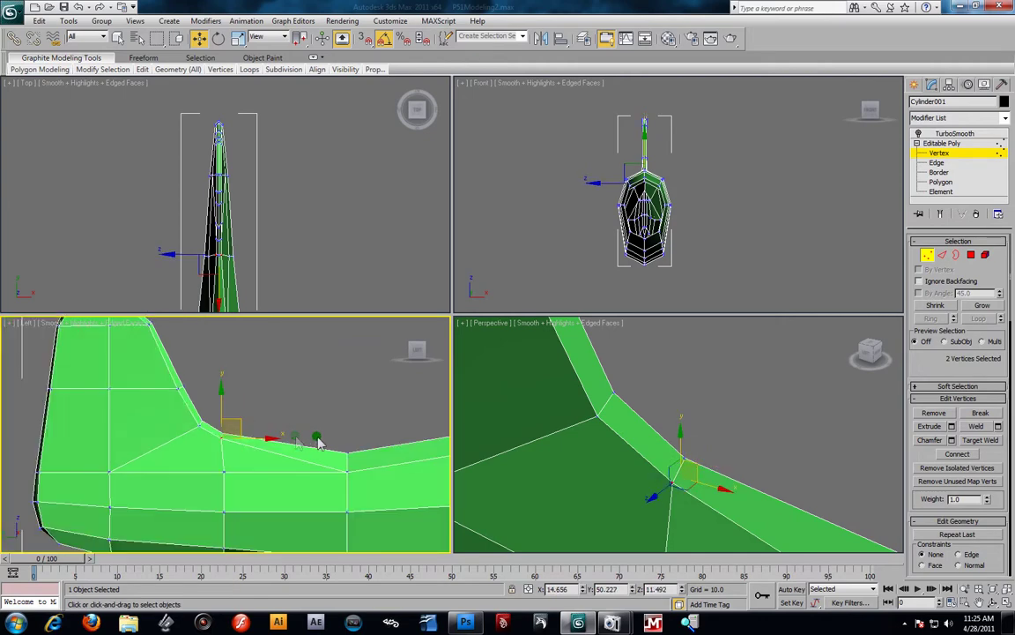
right_click(643, 444)
key("alt+w")
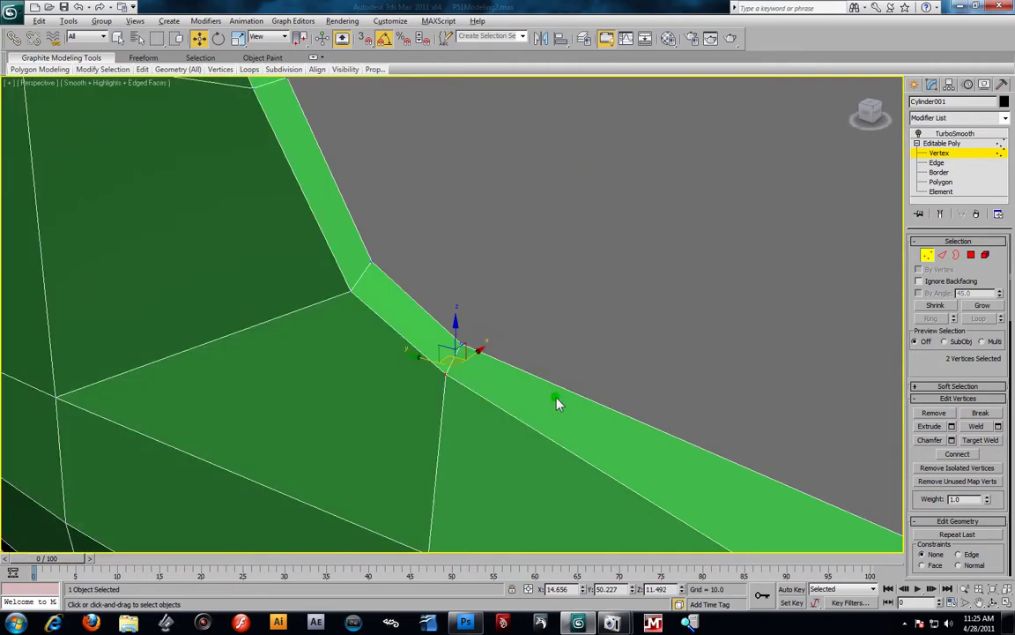
middle_click_drag(405, 291, 526, 291, "alt")
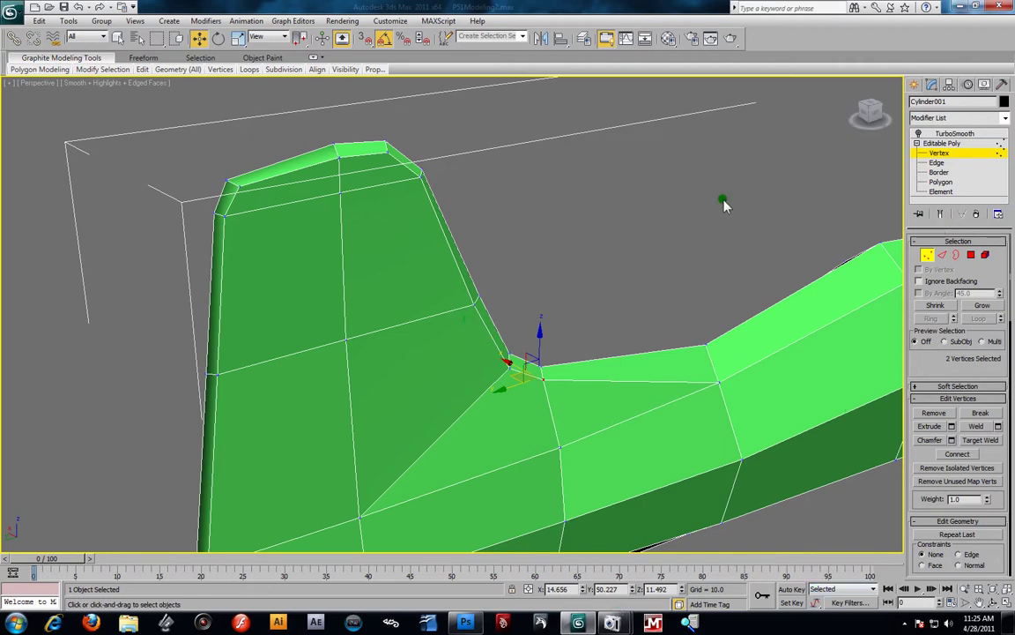
left_click(917, 133)
left_click(639, 224)
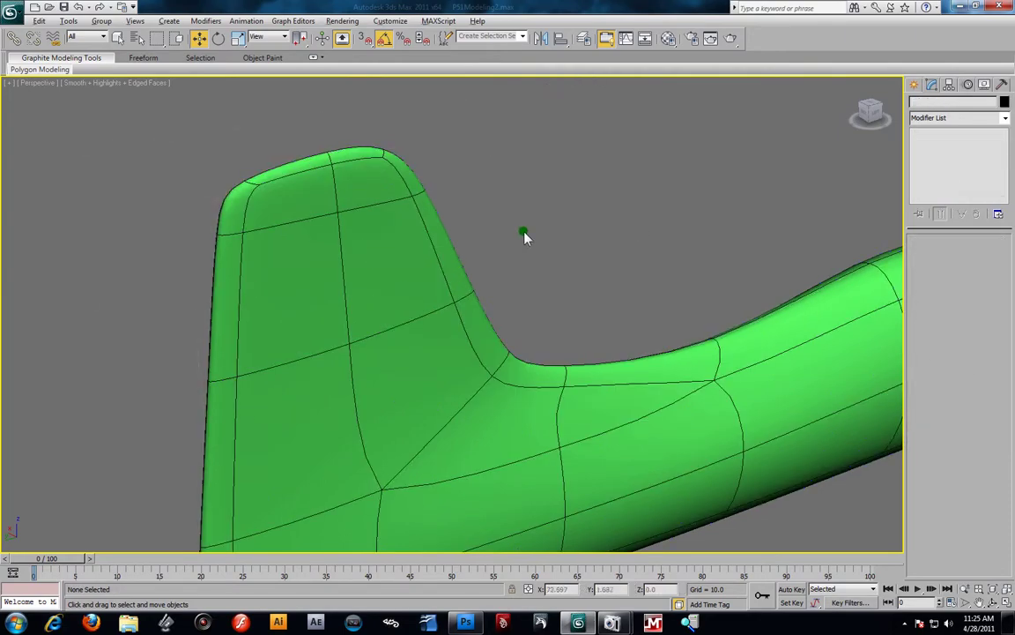
middle_click_drag(524, 234, 451, 287, "alt")
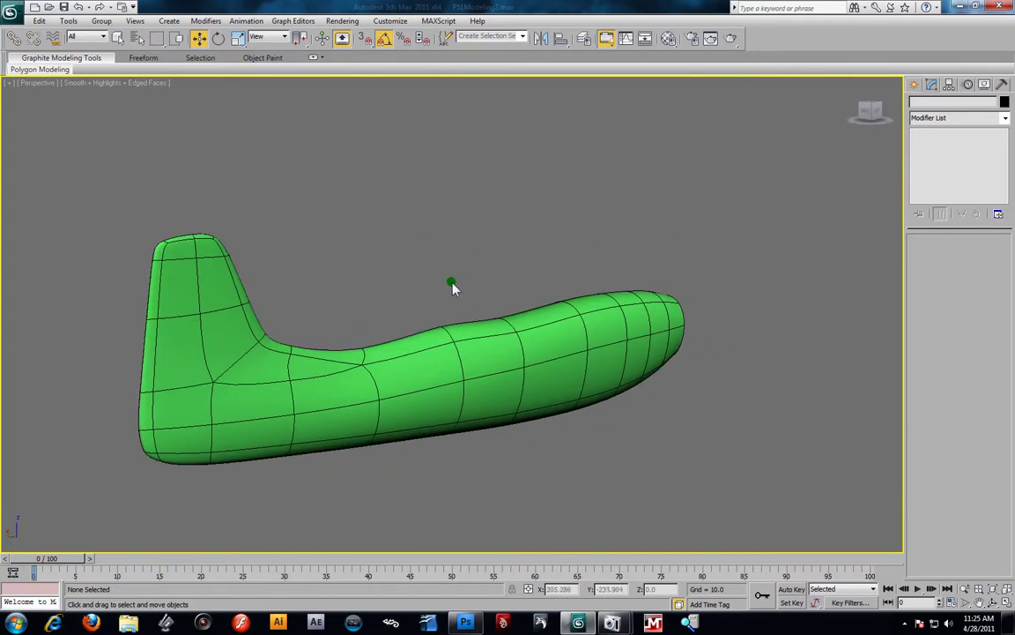
Unhide all the blueprint reference planes around the fuselage and view the smoothed model against them
right_click(451, 287)
left_click(483, 221)
middle_click_drag(562, 324, 537, 332, "alt")
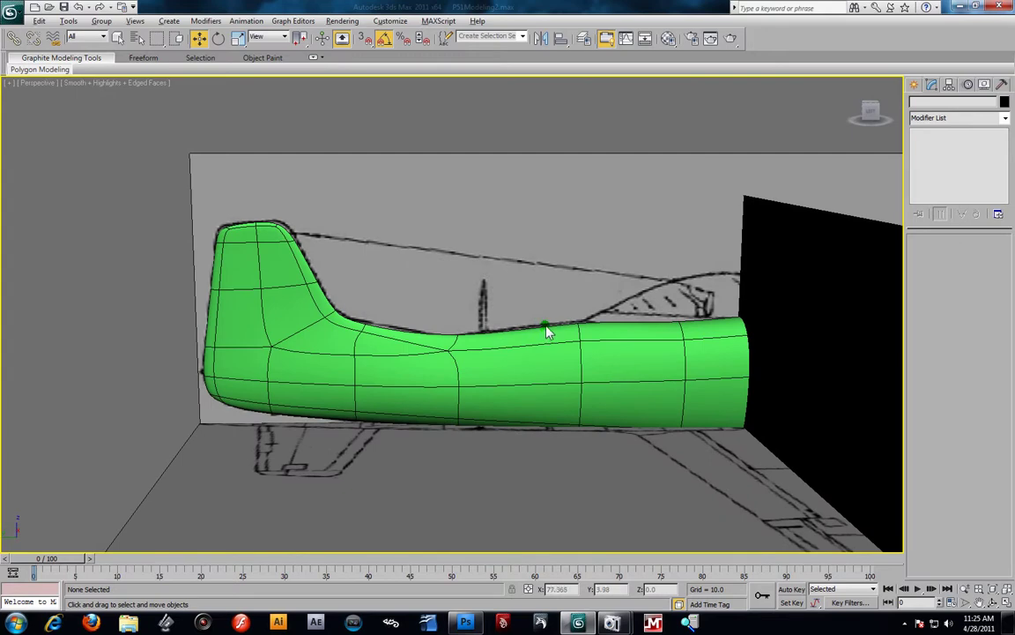
Examine the smoothed fuselage's underside against the blueprint in the Left view, from the tail wheel forward along the belly scoop
key("alt+w")
scroll(340, 432, "up", 3)
middle_click_drag(349, 425, 297, 494)
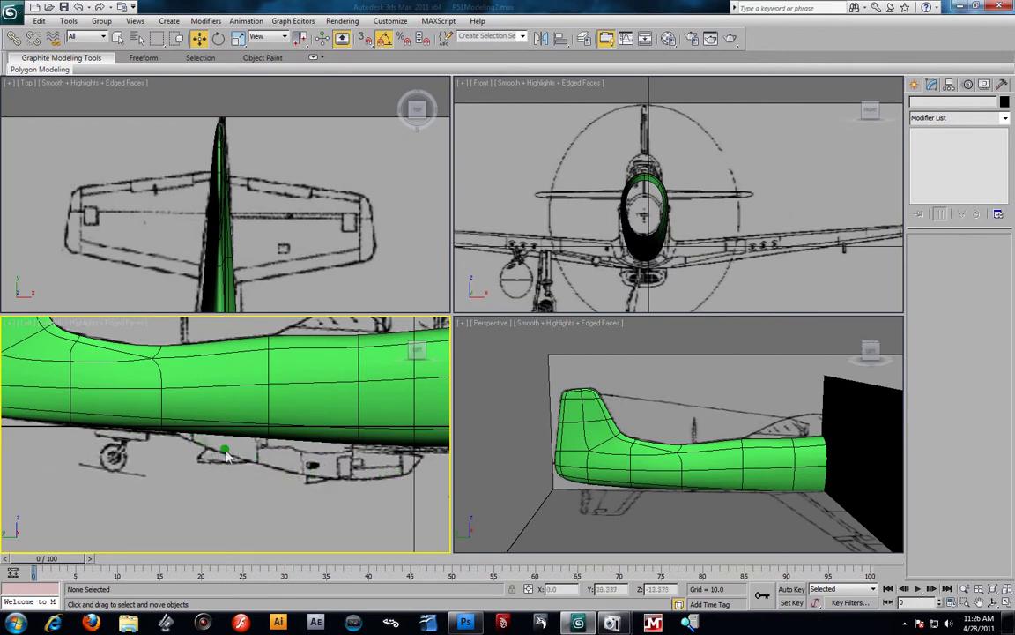
scroll(264, 458, "up", 1)
scroll(275, 462, "down", 1)
scroll(295, 459, "up", 1)
middle_click_drag(297, 458, 222, 449)
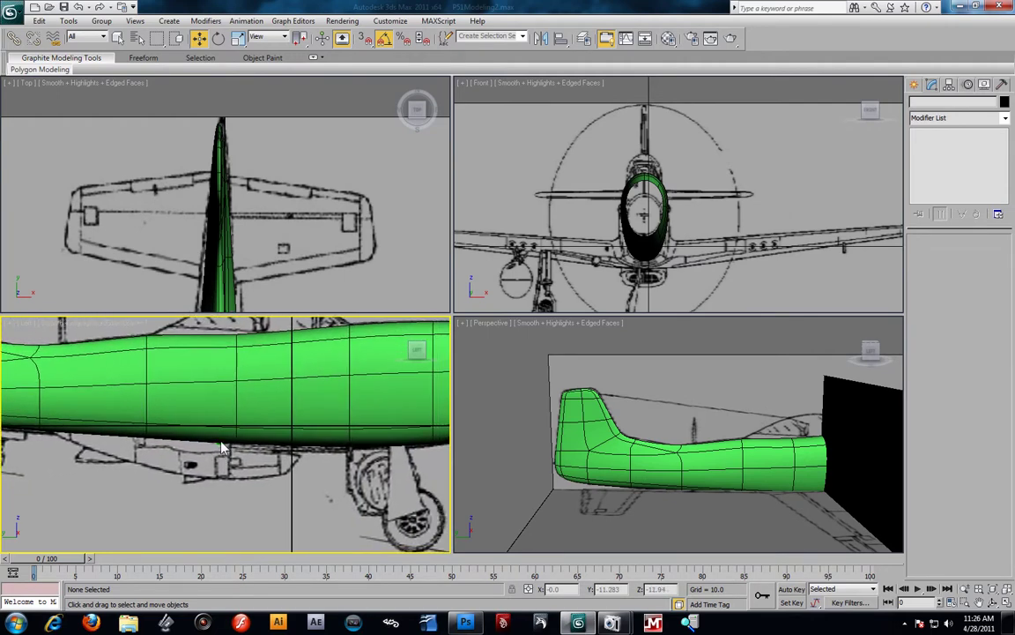
scroll(231, 449, "up", 1)
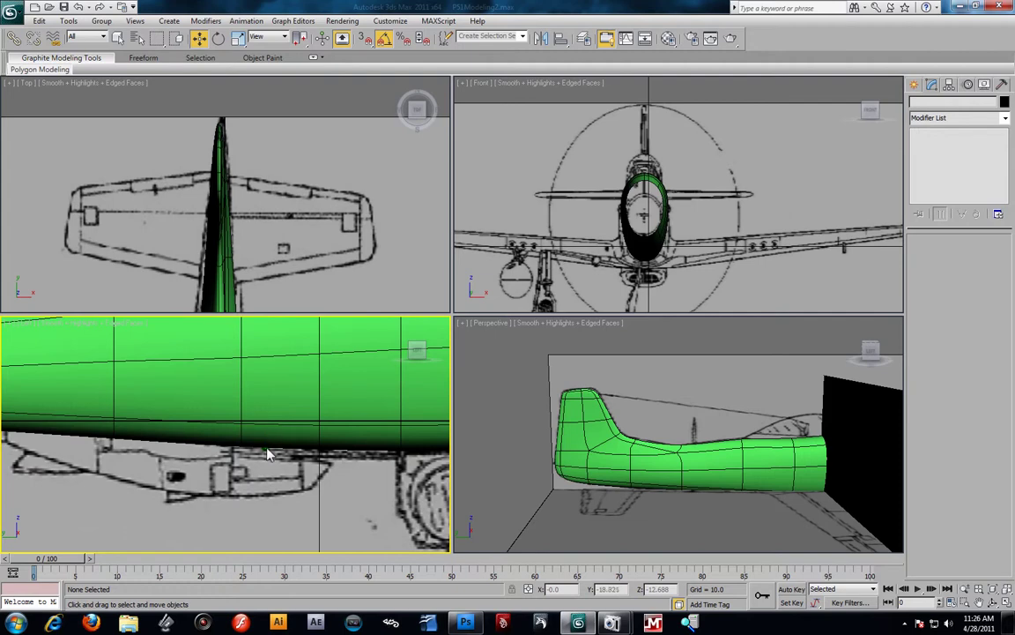
scroll(269, 453, "down", 1)
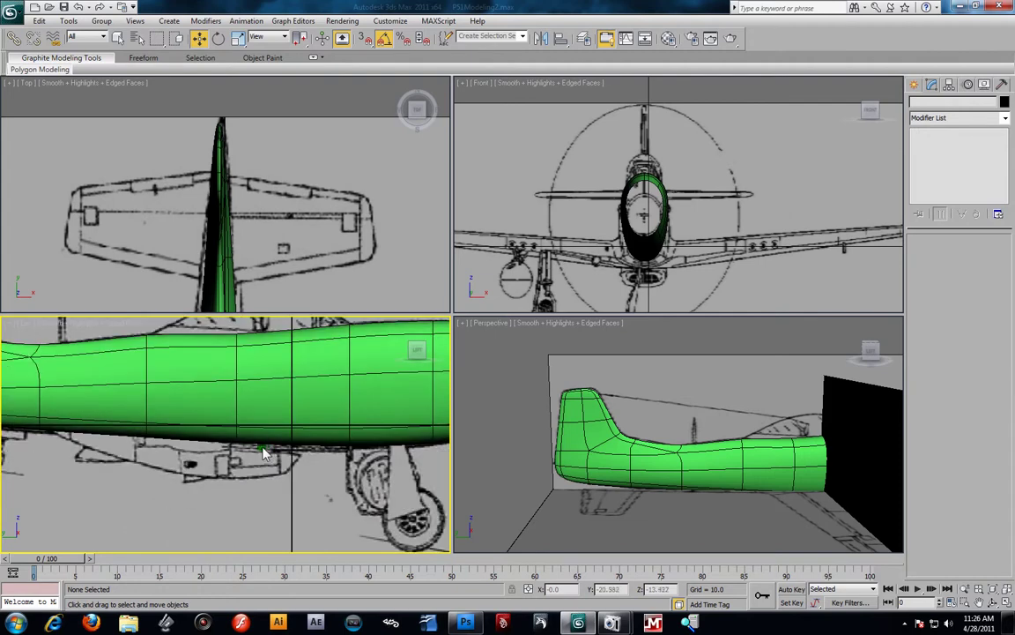
middle_click_drag(262, 451, 238, 454)
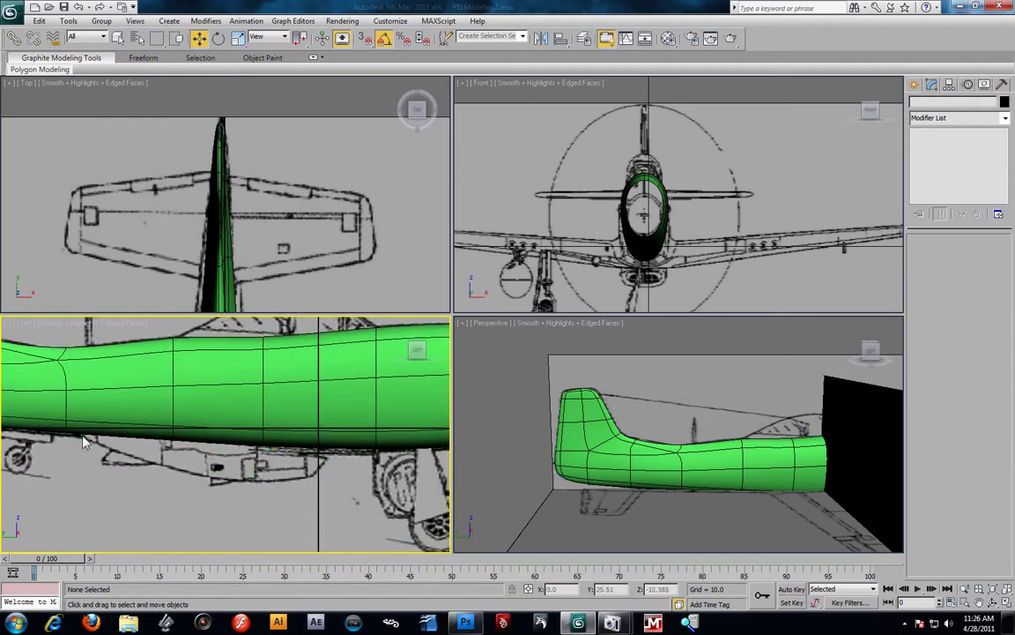
scroll(247, 477, "up", 3)
scroll(246, 476, "down", 2)
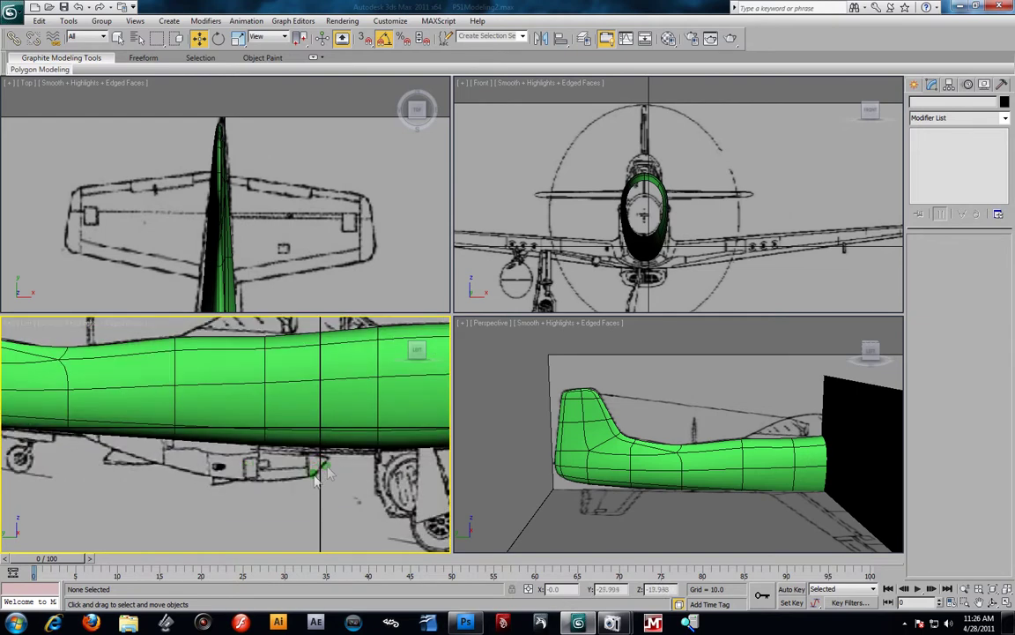
scroll(315, 477, "up", 2)
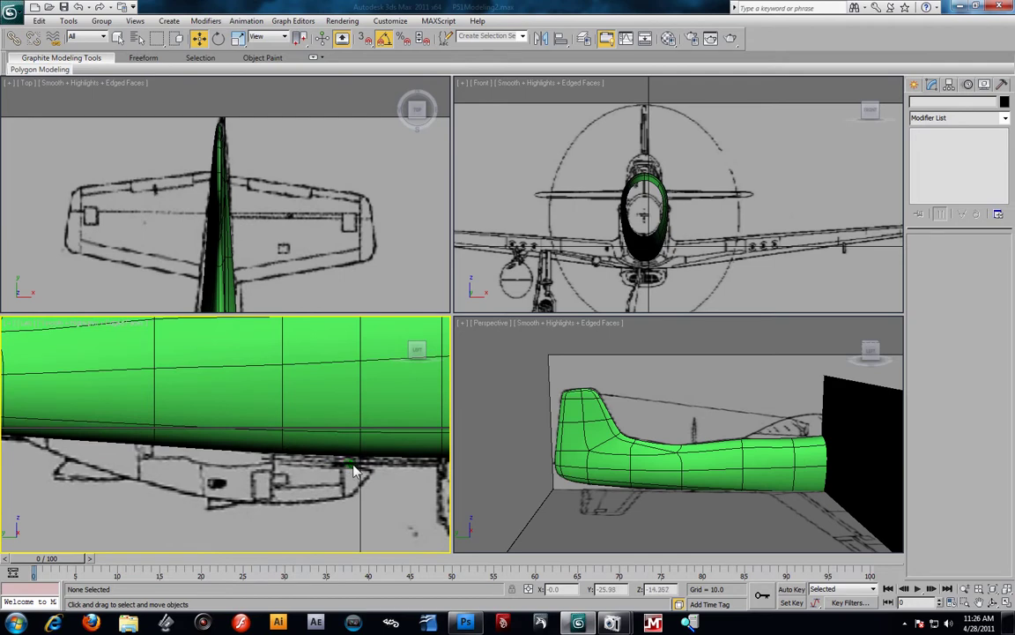
scroll(326, 477, "down", 2)
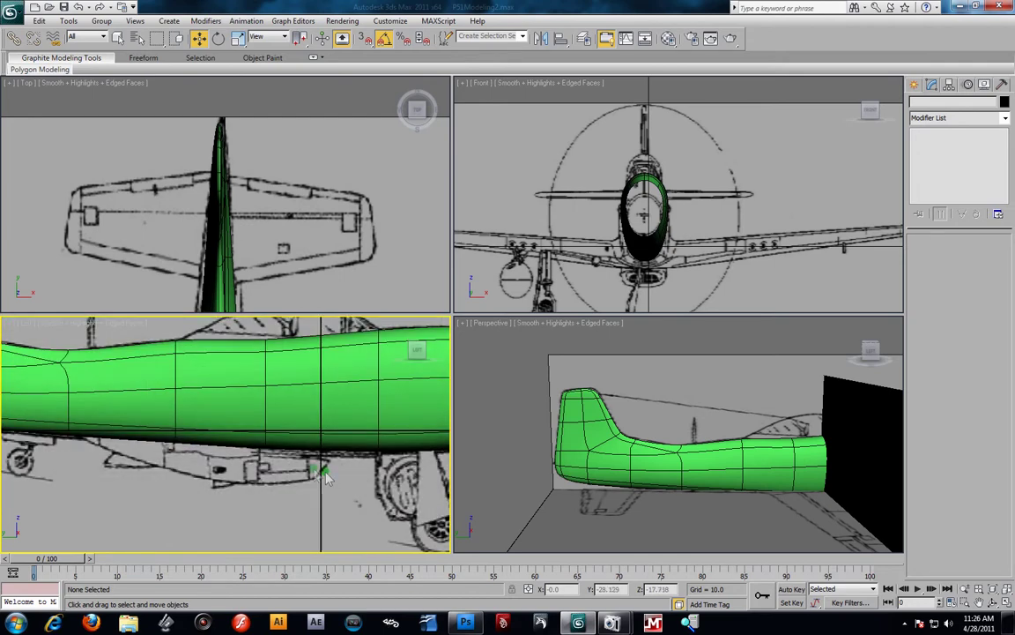
scroll(346, 360, "up", 3)
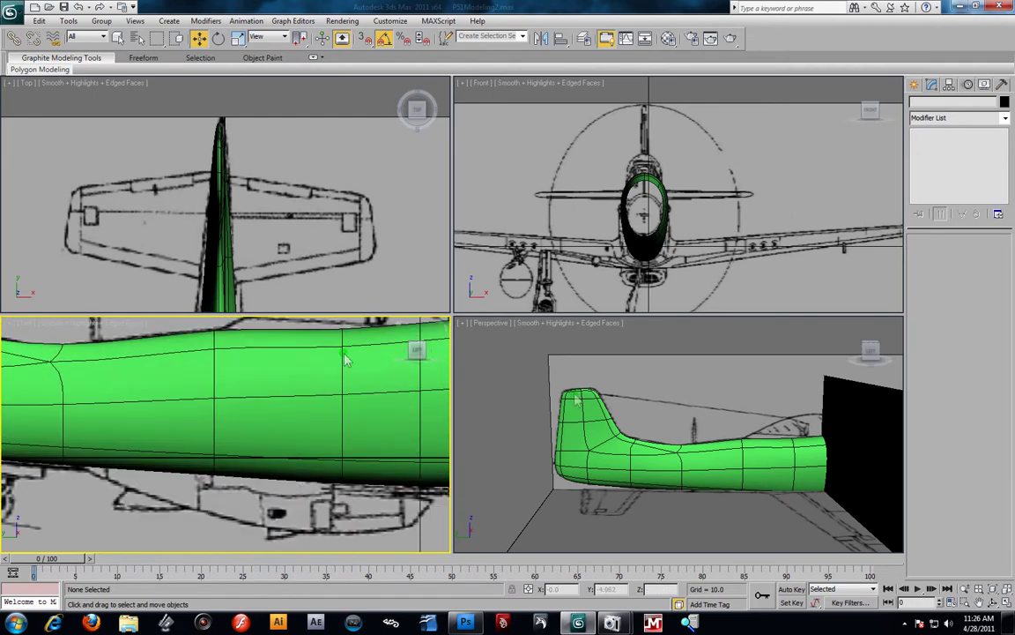
Turn off the fuselage's TurboSmooth modifier and make the mesh see-through so the side blueprint shows behind it
left_click(584, 444)
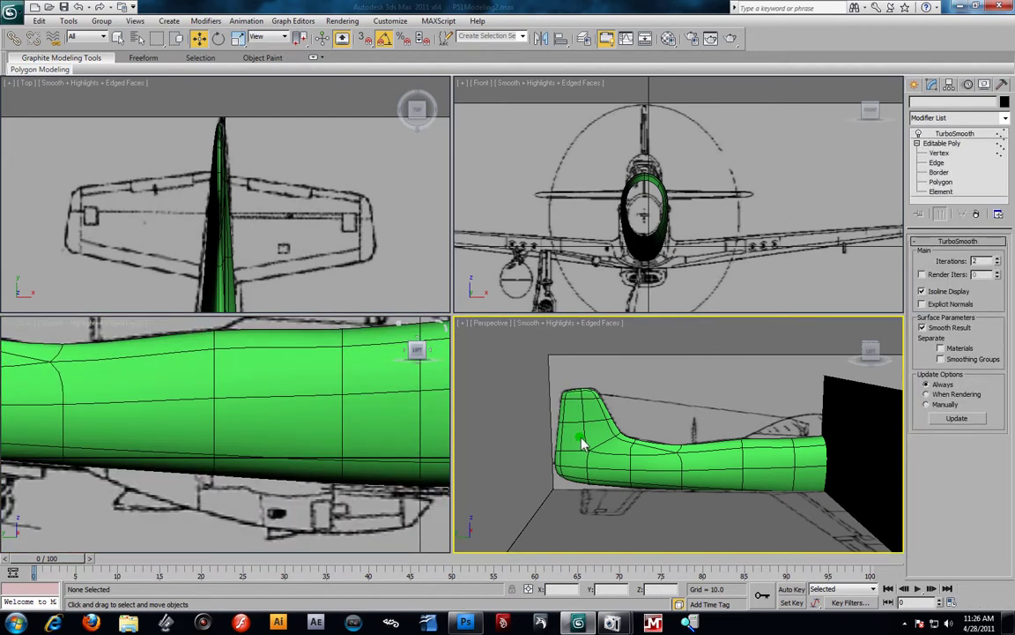
left_click(918, 133)
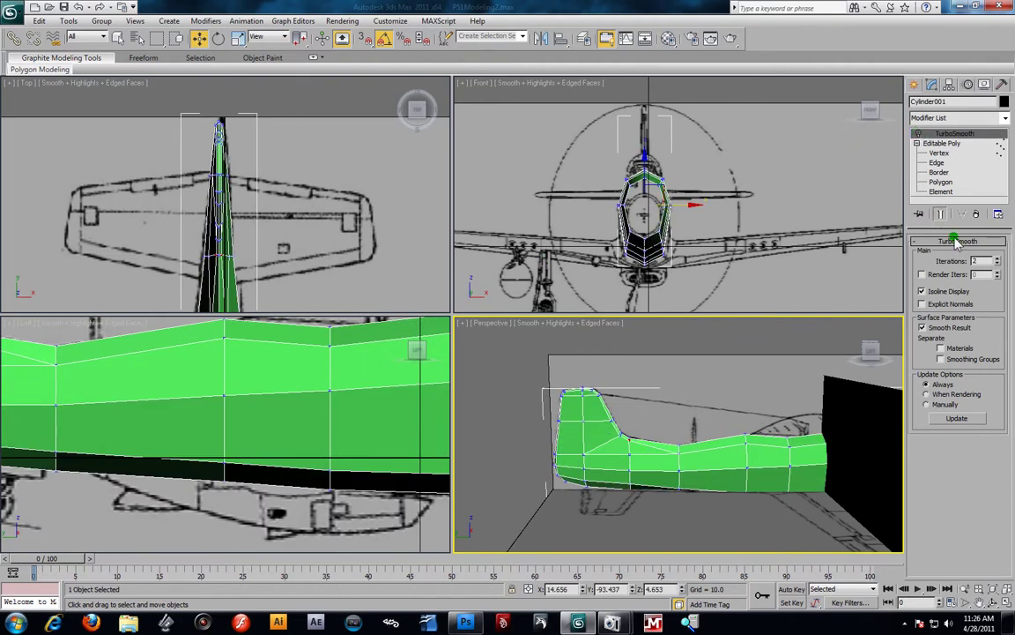
left_click(235, 450)
key("alt+x")
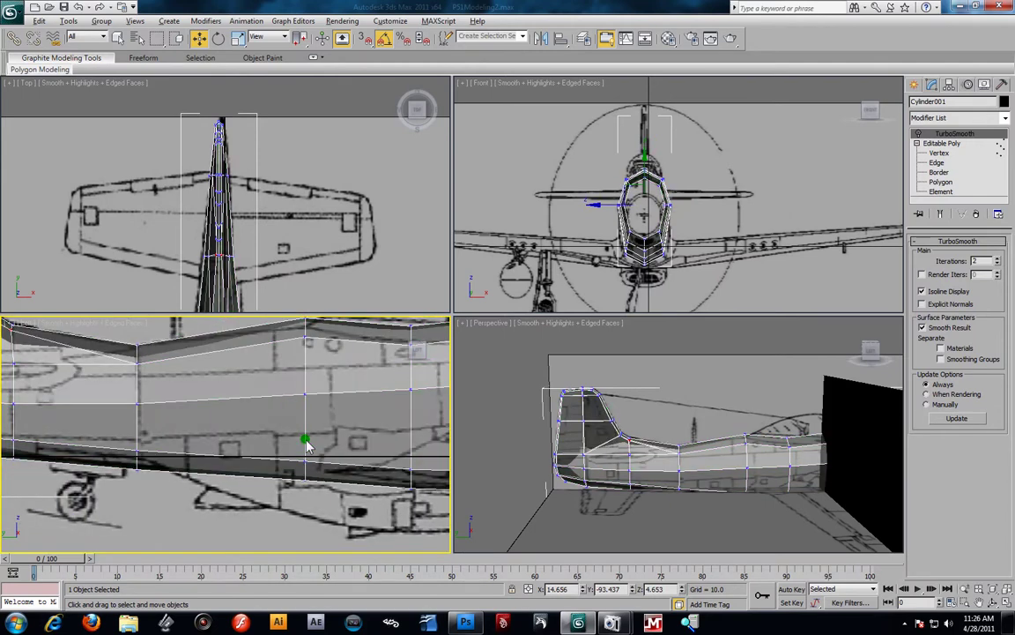
mouse_move(306, 441)
middle_mouse_down()
mouse_move(313, 414)
mouse_move(305, 427)
middle_mouse_up()
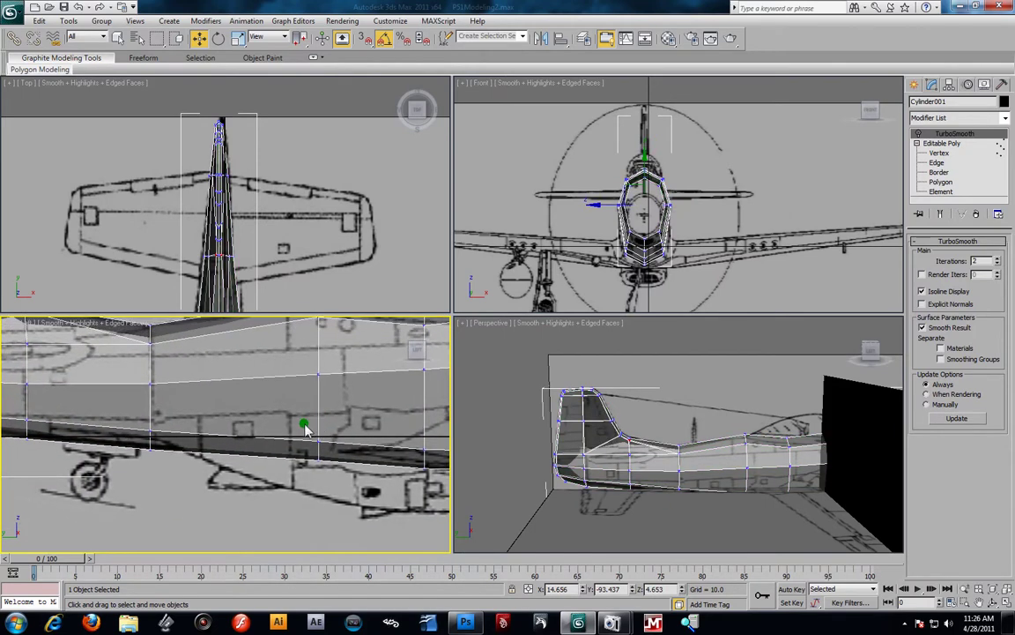
Select the lower vertices of the fuselage section just ahead of the tail wheel and examine the blueprint's belly scoop outline
left_click(939, 152)
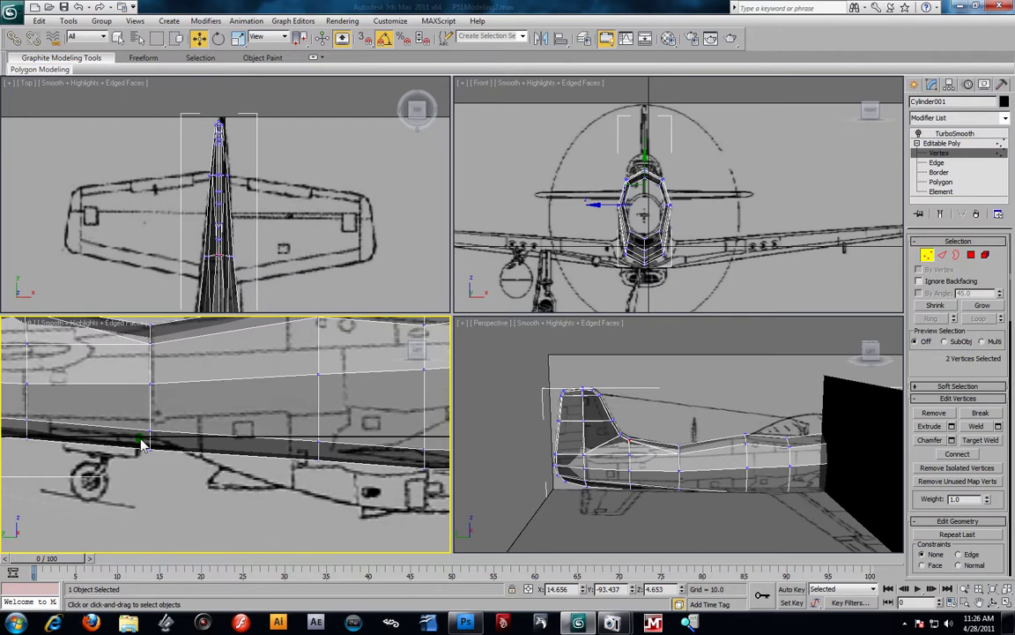
left_click_drag(168, 472, 201, 431)
middle_click_drag(201, 431, 89, 376)
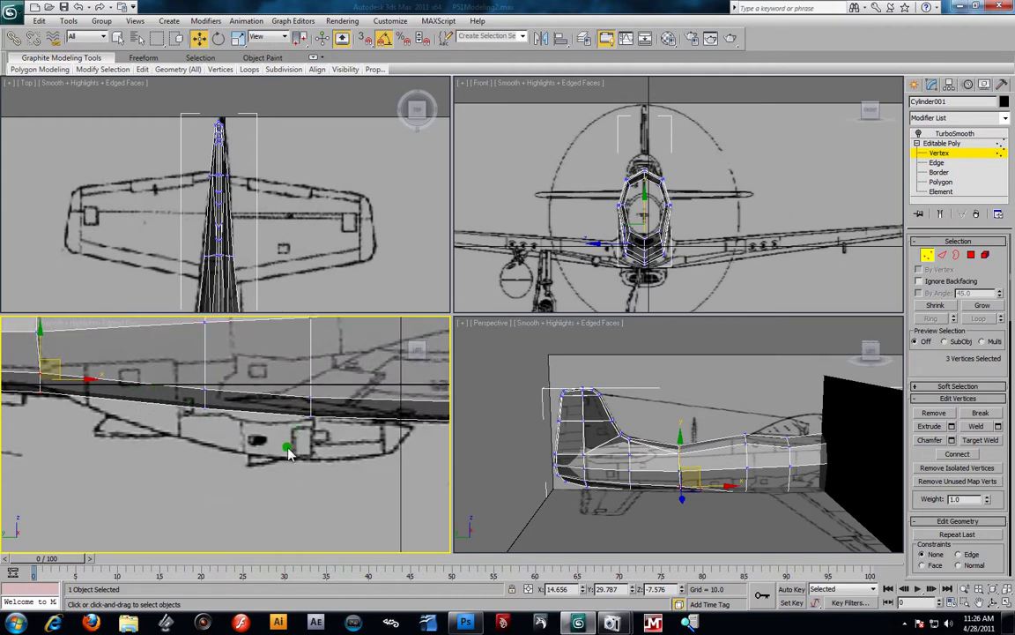
middle_click_drag(288, 444, 277, 464)
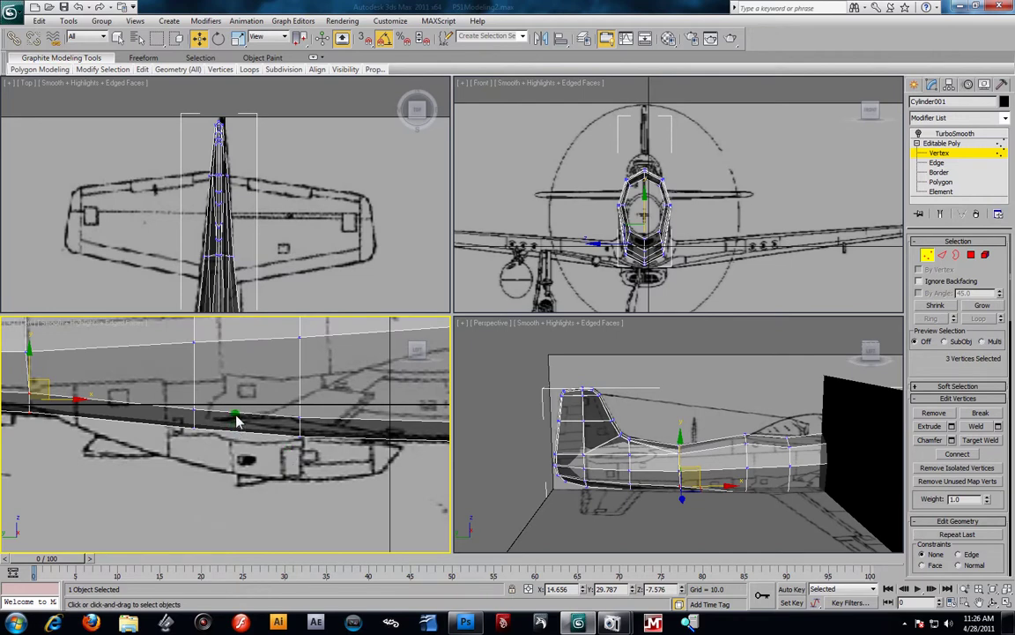
scroll(308, 460, "up", 3)
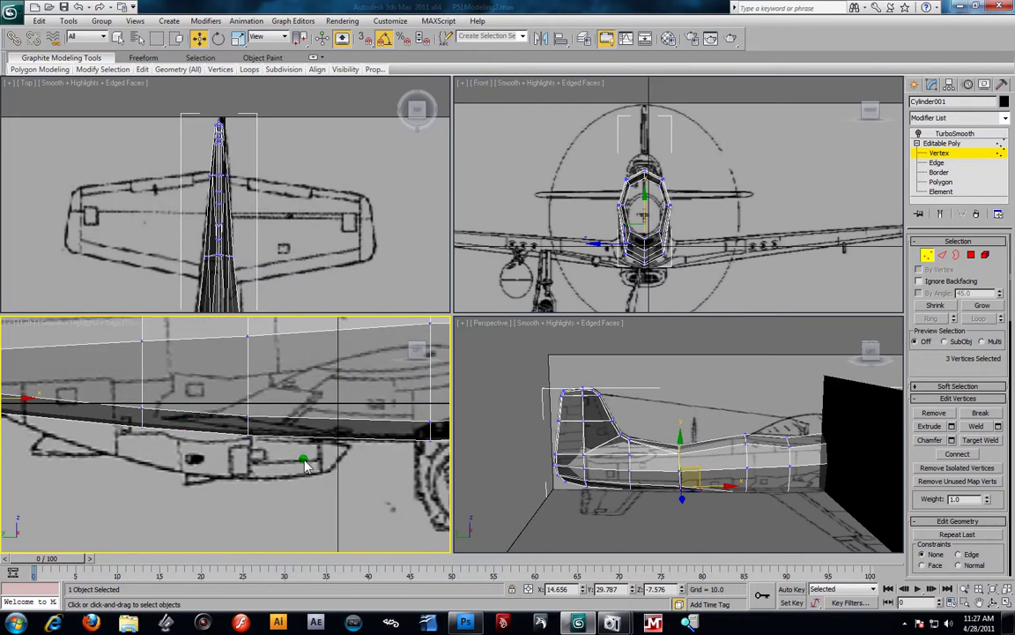
middle_click_drag(263, 439, 231, 432)
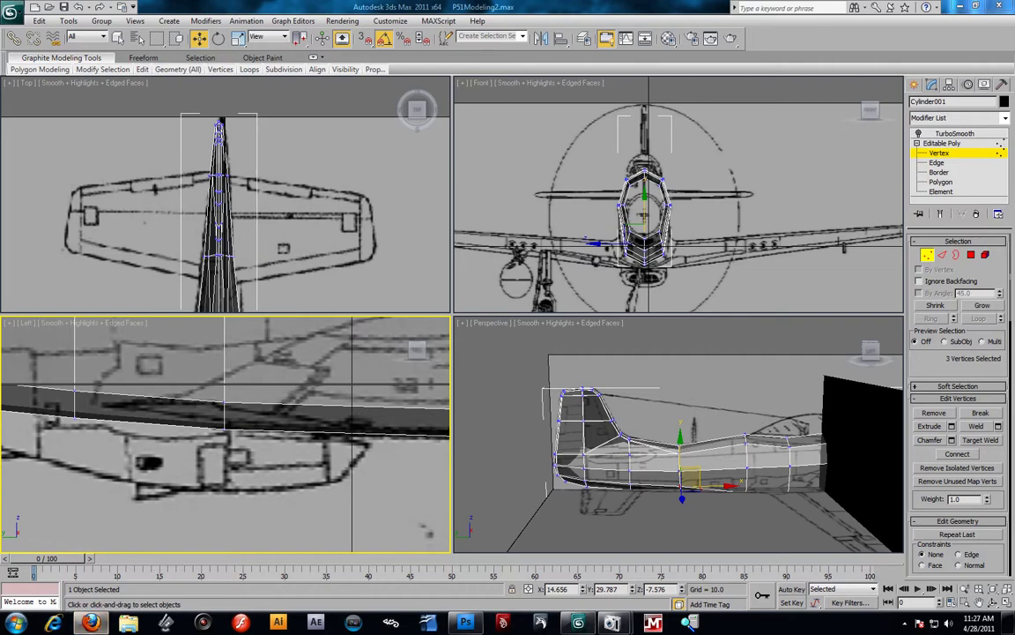
Switch to Firefox, maximize its window, and search Google for "P51 plane"
left_click_drag(1014, 114, 761, 76)
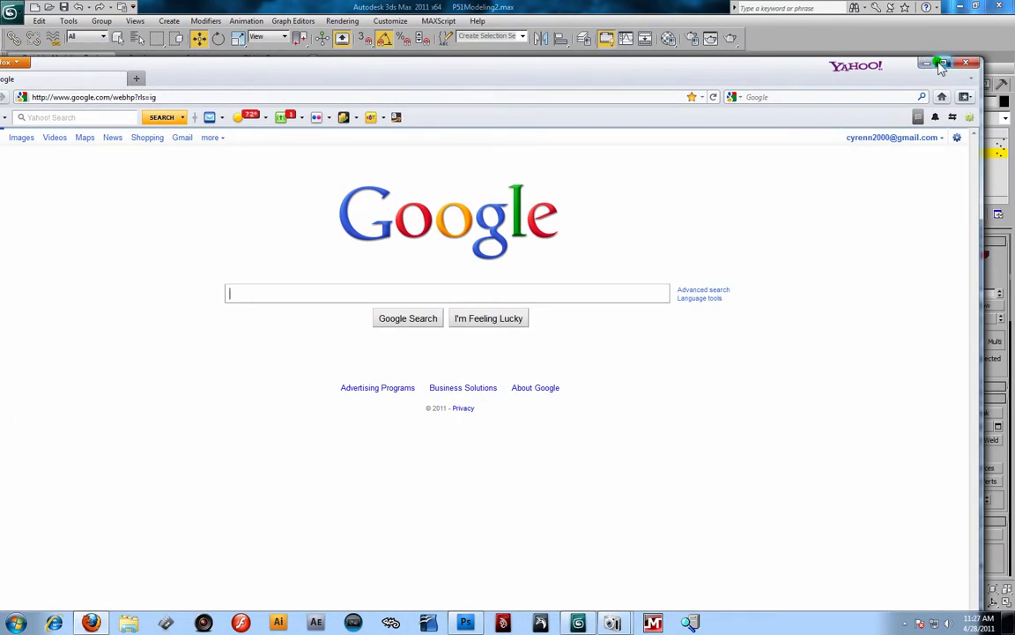
left_click(941, 67)
type("P")
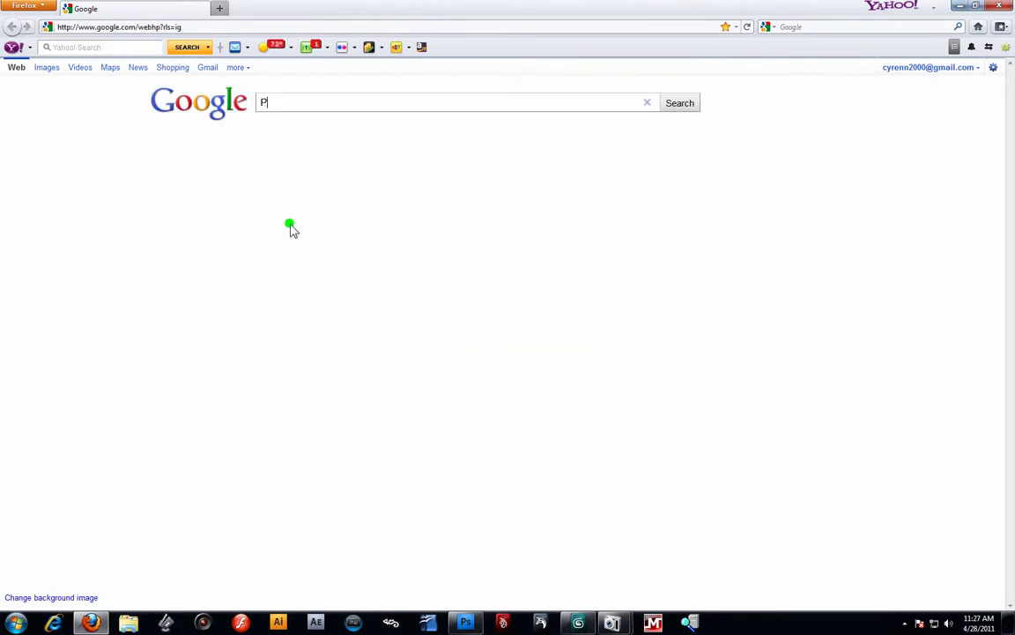
type("51 pla")
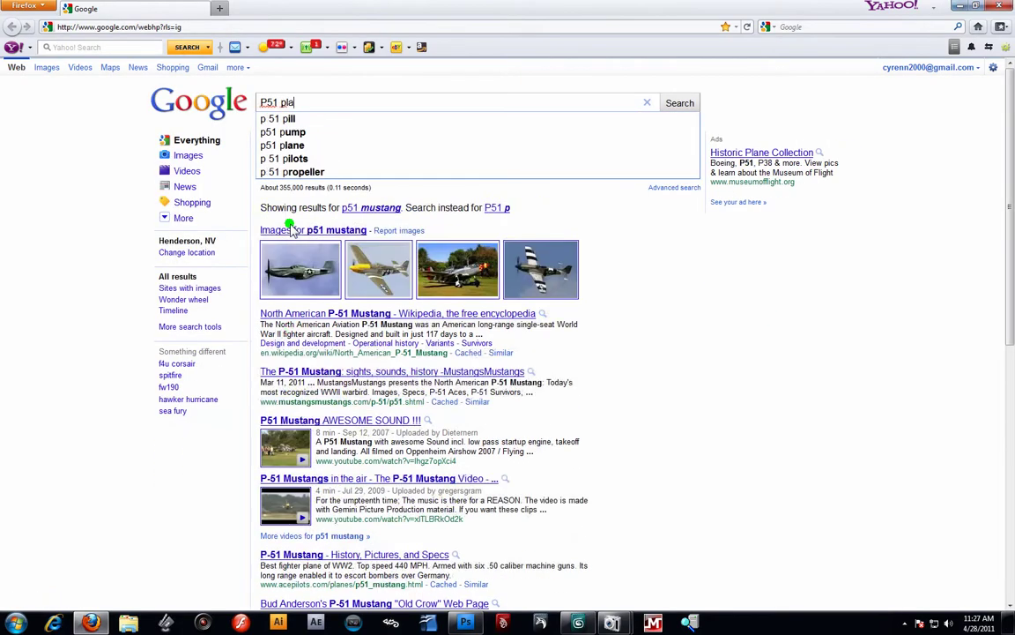
type("ne")
key("Return")
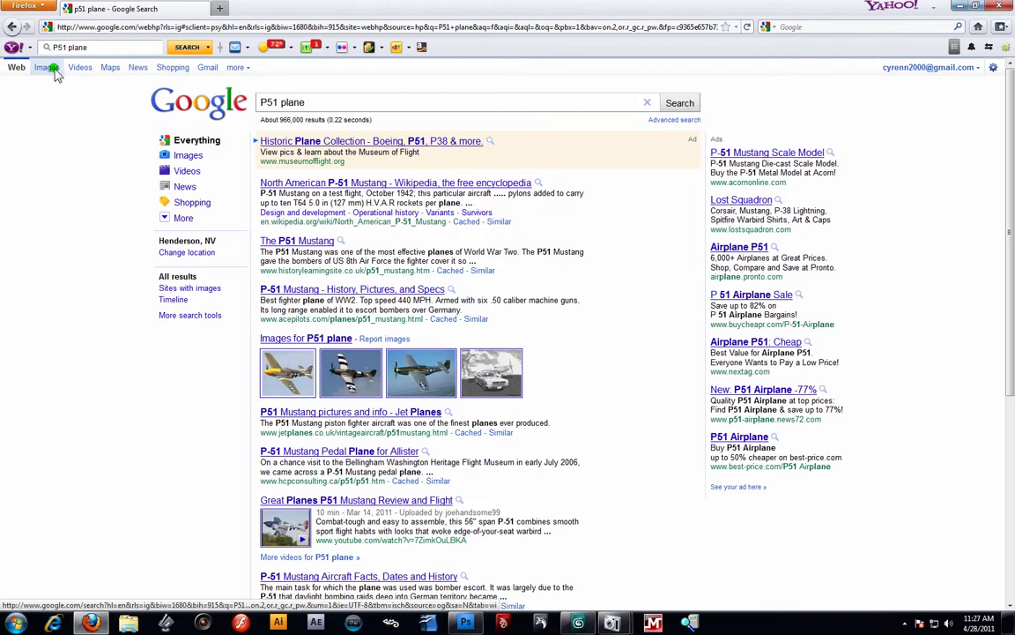
Show the image results for the plane, limit them to large pictures, and browse them for reference photos
left_click(54, 71)
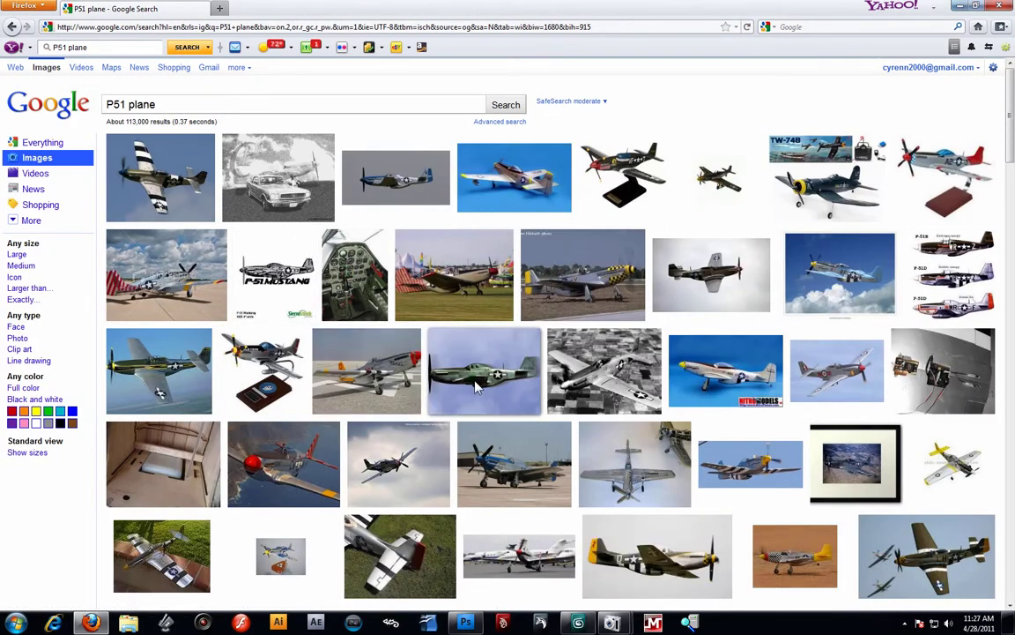
scroll(476, 387, "down", 2)
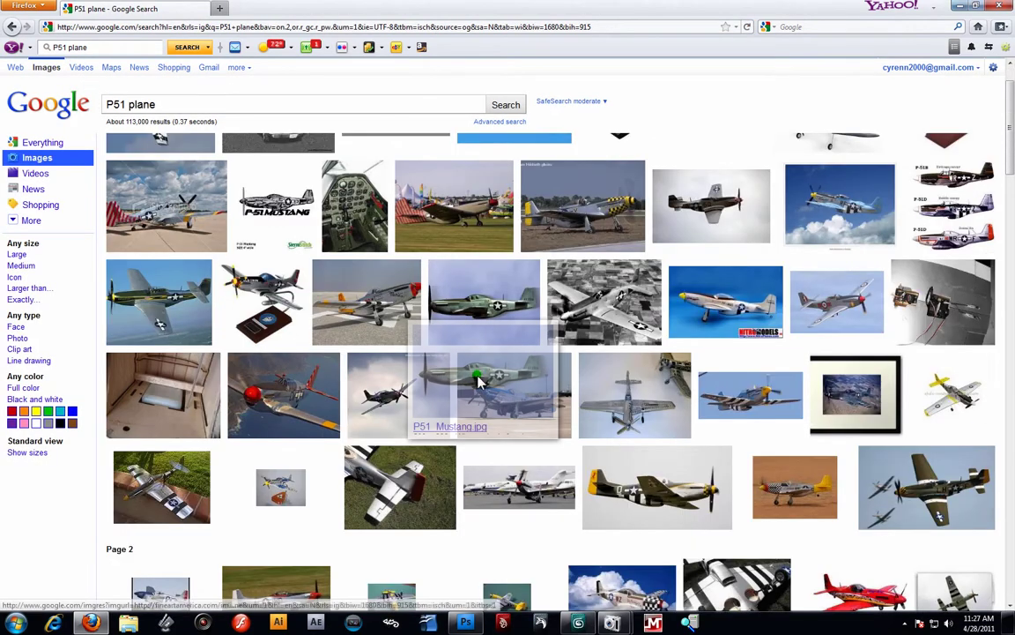
left_click(12, 254)
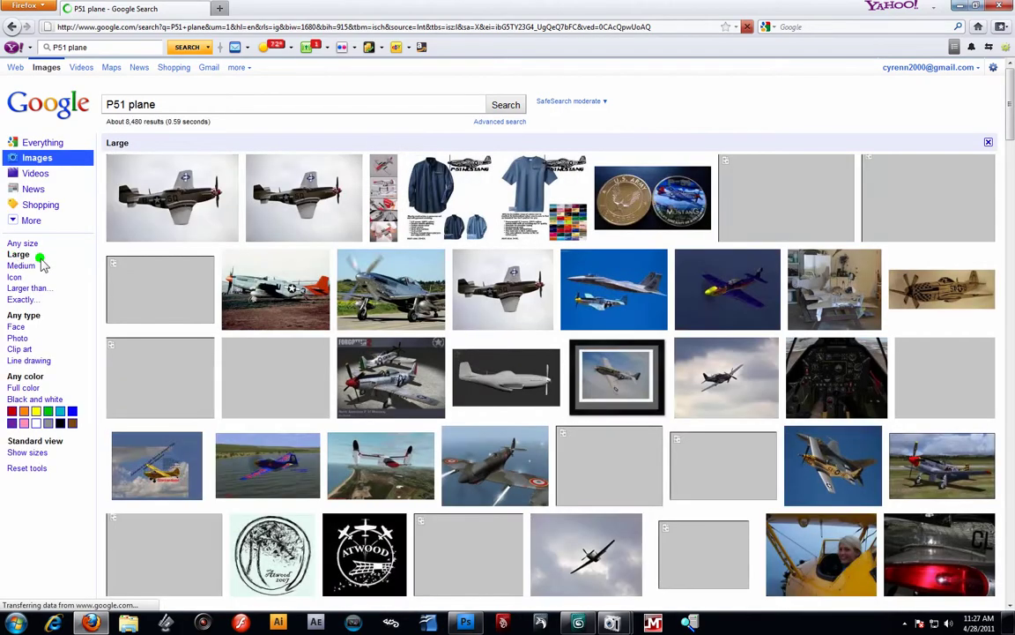
scroll(552, 353, "down", 3)
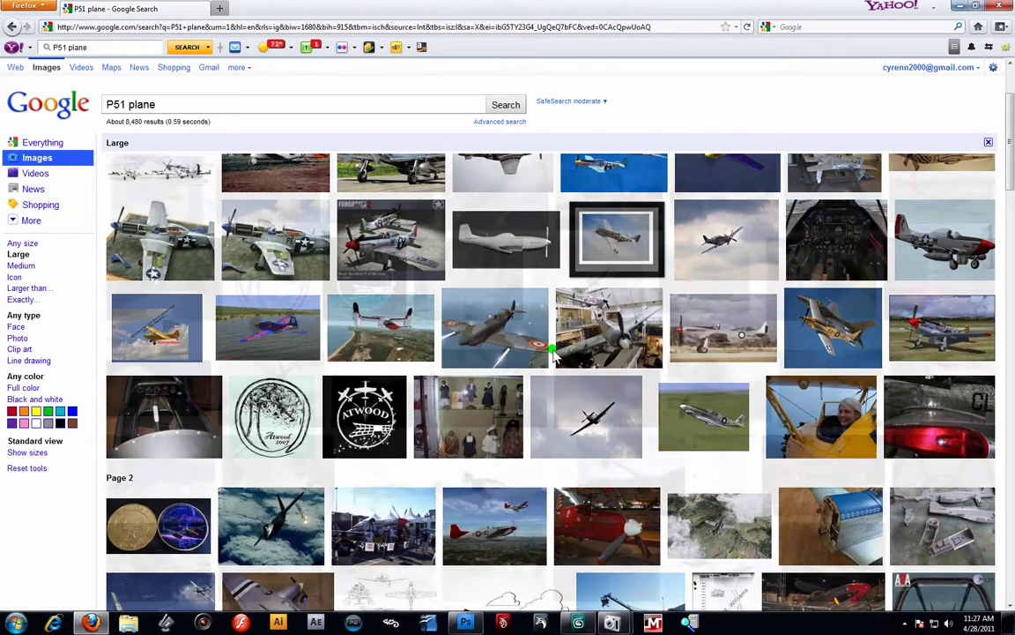
scroll(553, 353, "down", 7)
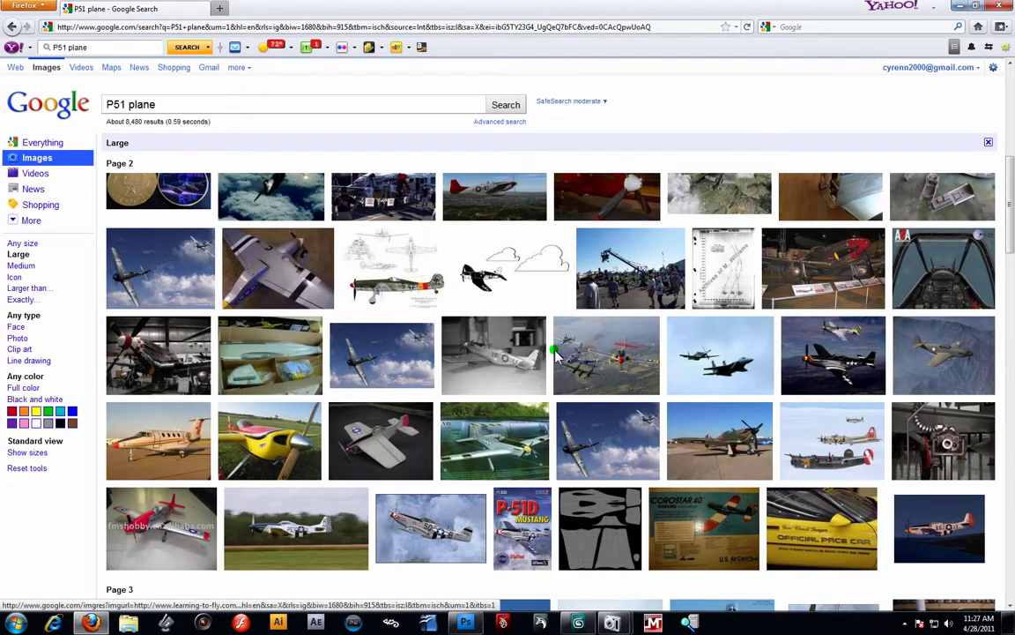
scroll(559, 355, "up", 8)
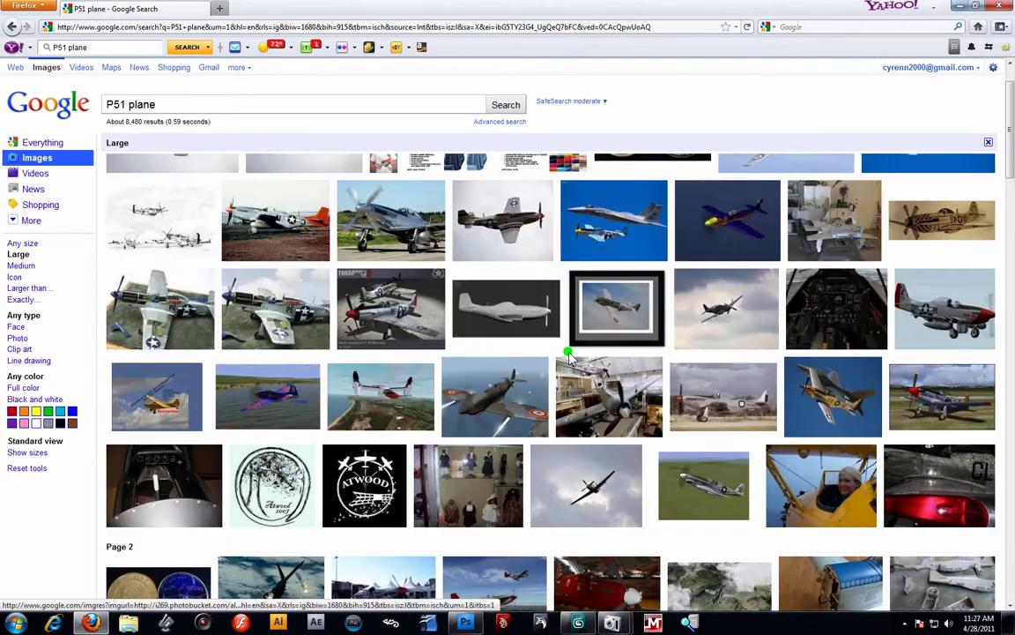
Open the forum page of the gray untextured P-51 render, review its model screenshots, and return to the image results
left_click(521, 314)
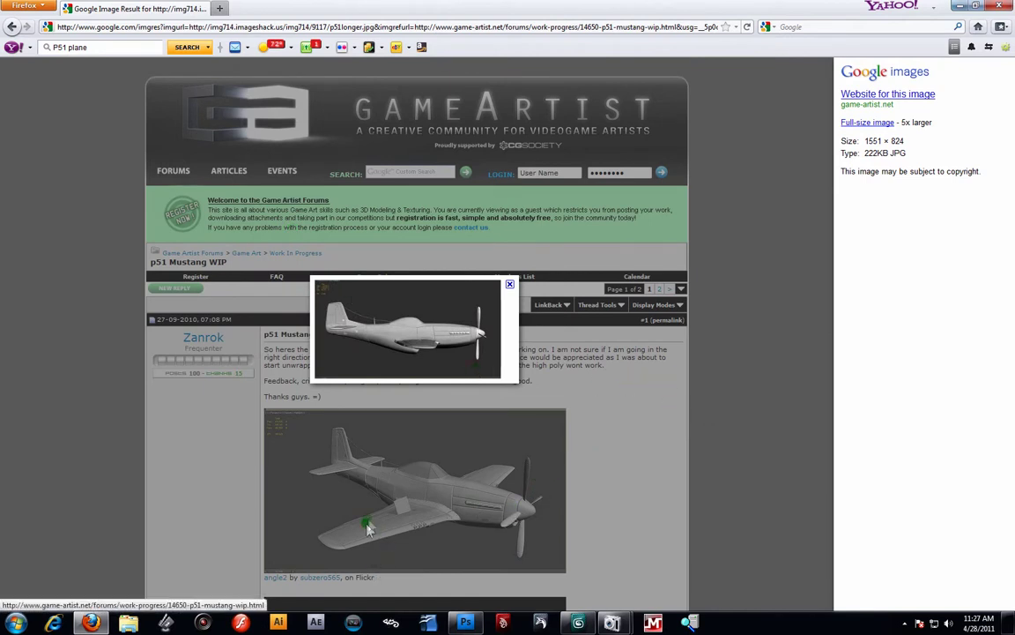
left_click(646, 454)
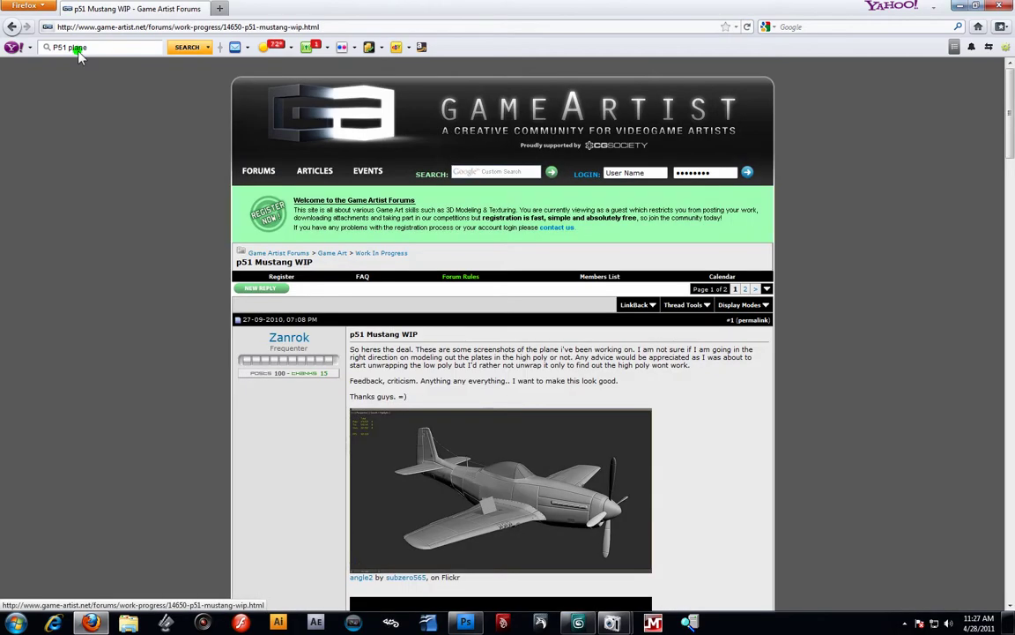
scroll(546, 306, "down", 3)
scroll(546, 306, "down", 10)
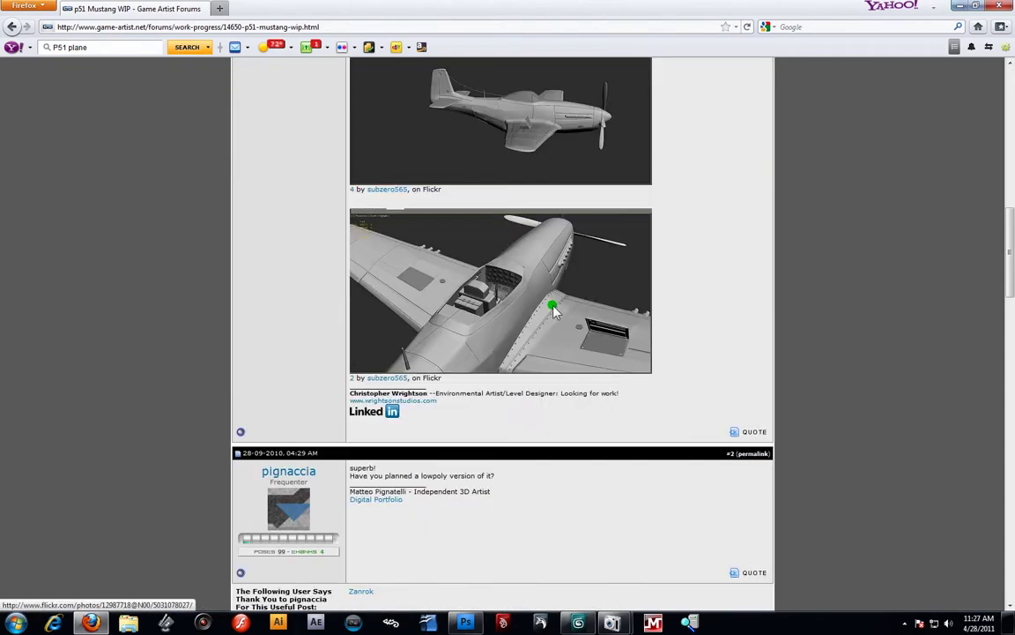
scroll(554, 310, "down", 3)
scroll(540, 306, "up", 3)
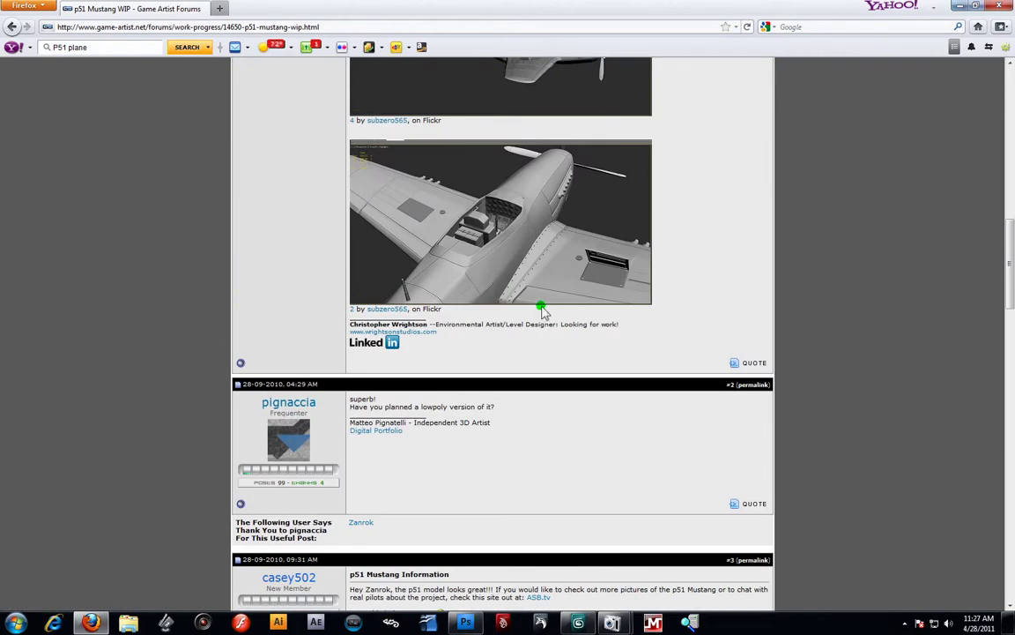
left_click(12, 26)
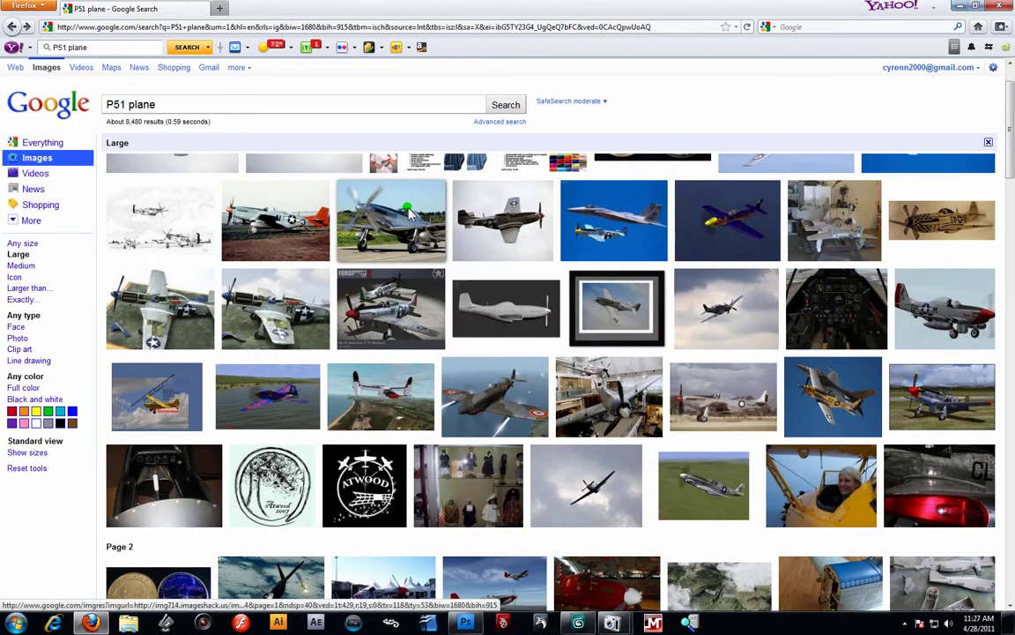
mouse_move(414, 211)
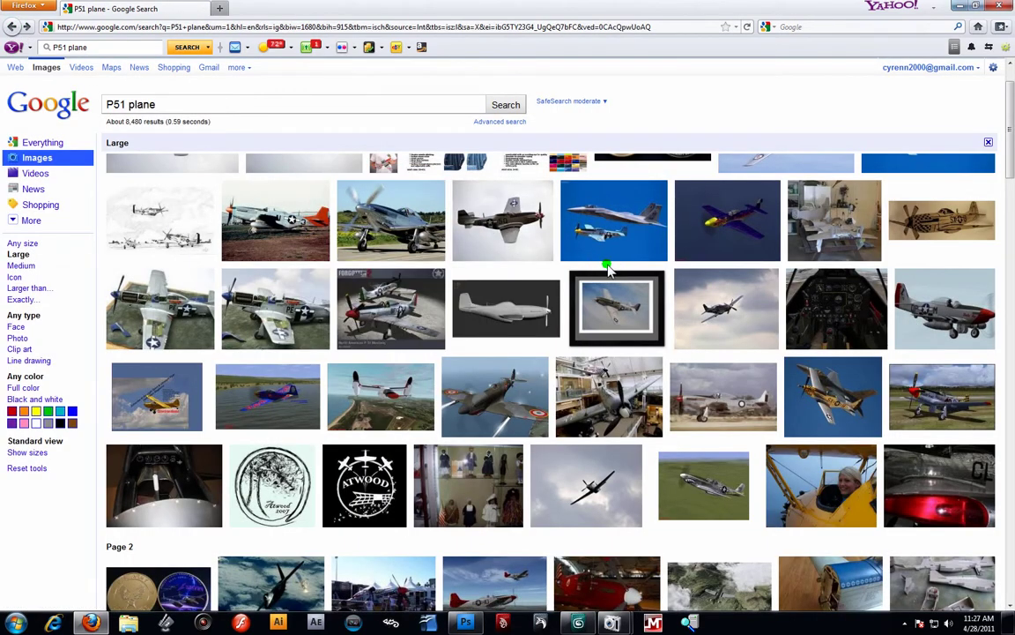
Browse the large P51 image results, view the full-size photo of the yellow-nosed Ferocious Frankie for its belly scoop, and close the browser
mouse_move(741, 299)
scroll(741, 300, "up", 2)
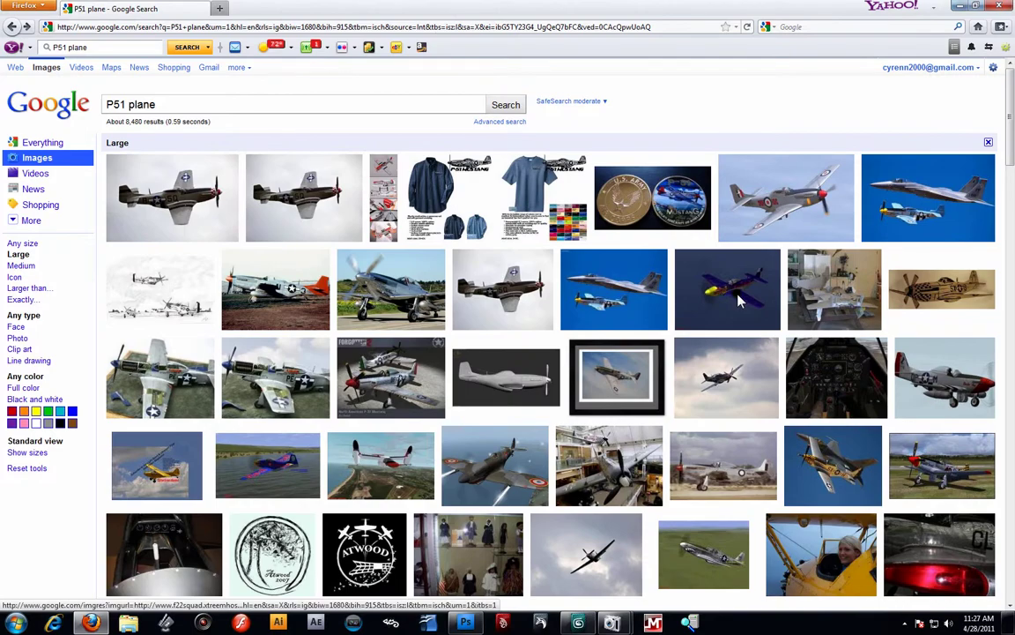
scroll(648, 290, "down", 4)
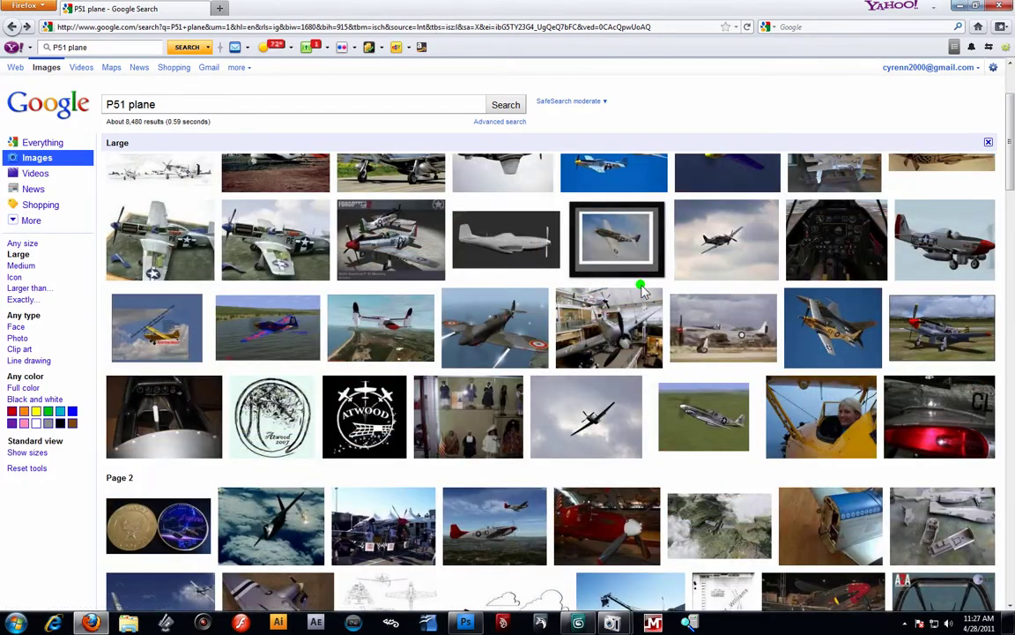
scroll(644, 292, "down", 12)
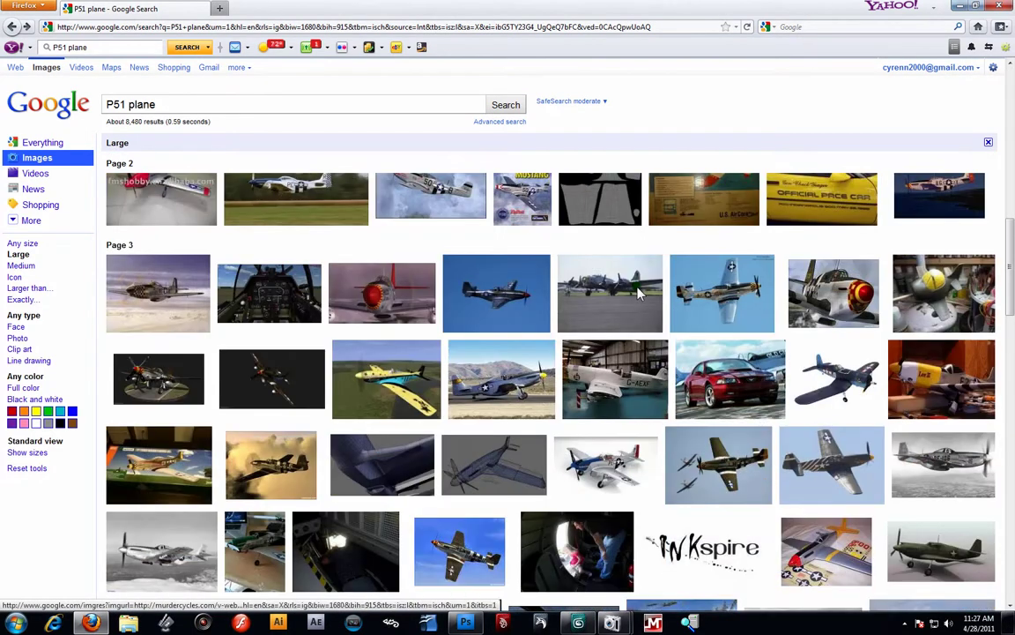
scroll(639, 293, "down", 6)
scroll(639, 294, "down", 4)
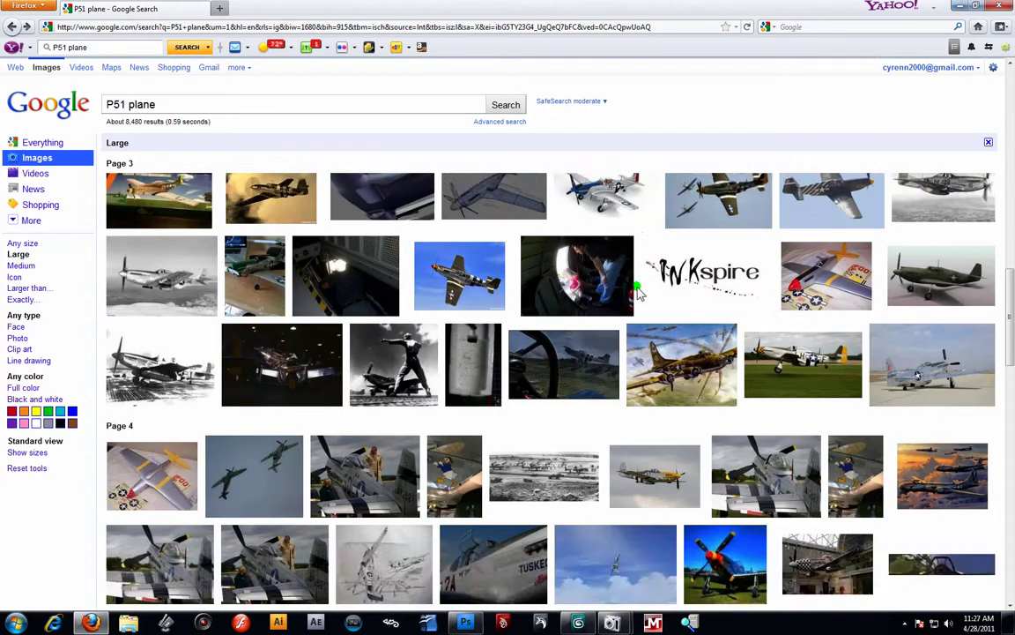
left_click(654, 404)
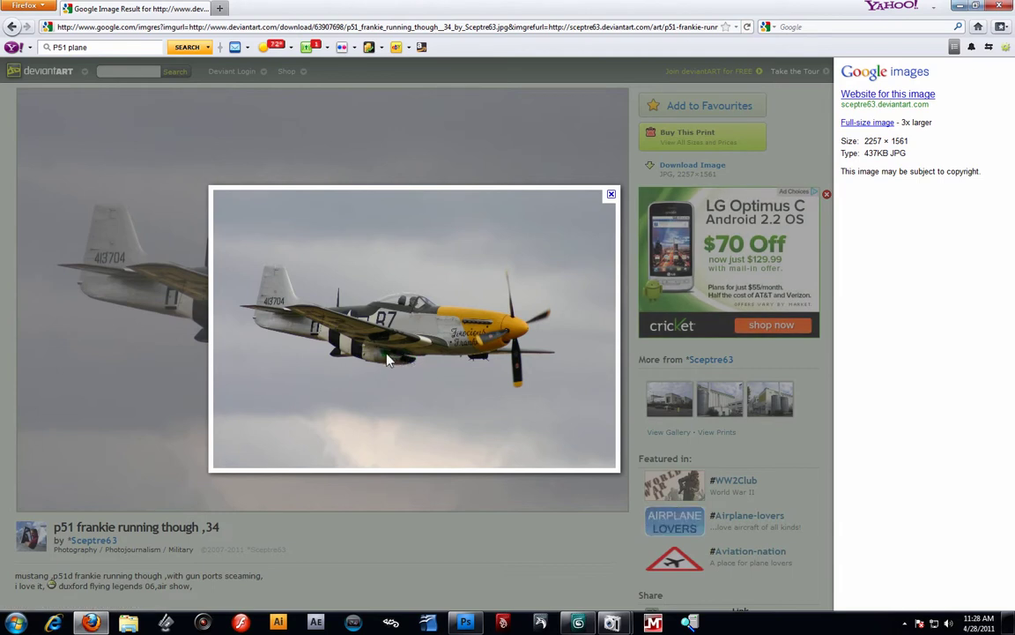
left_click(886, 123)
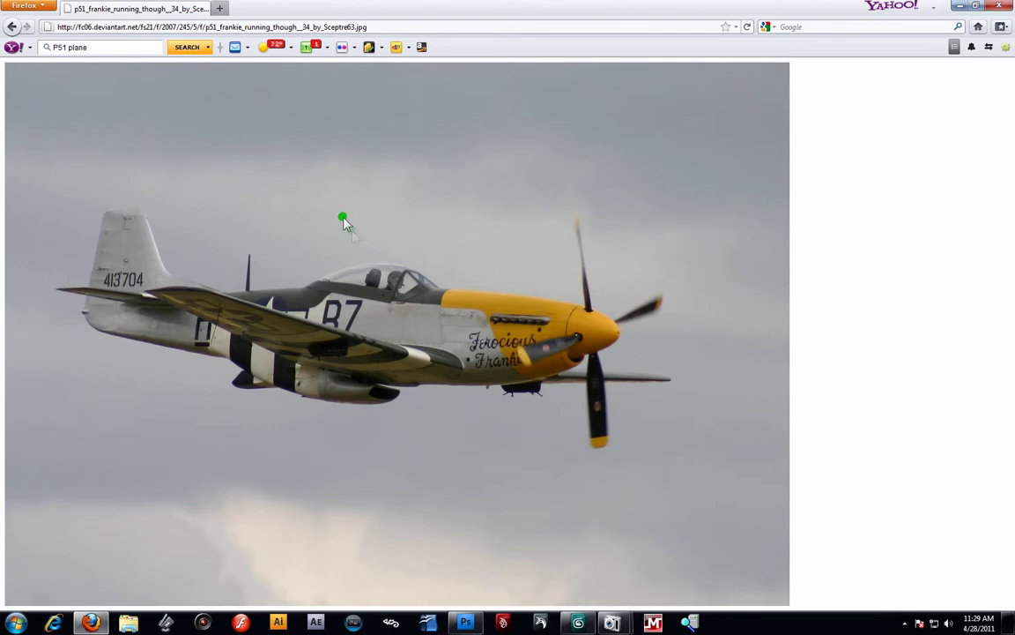
left_click(999, 6)
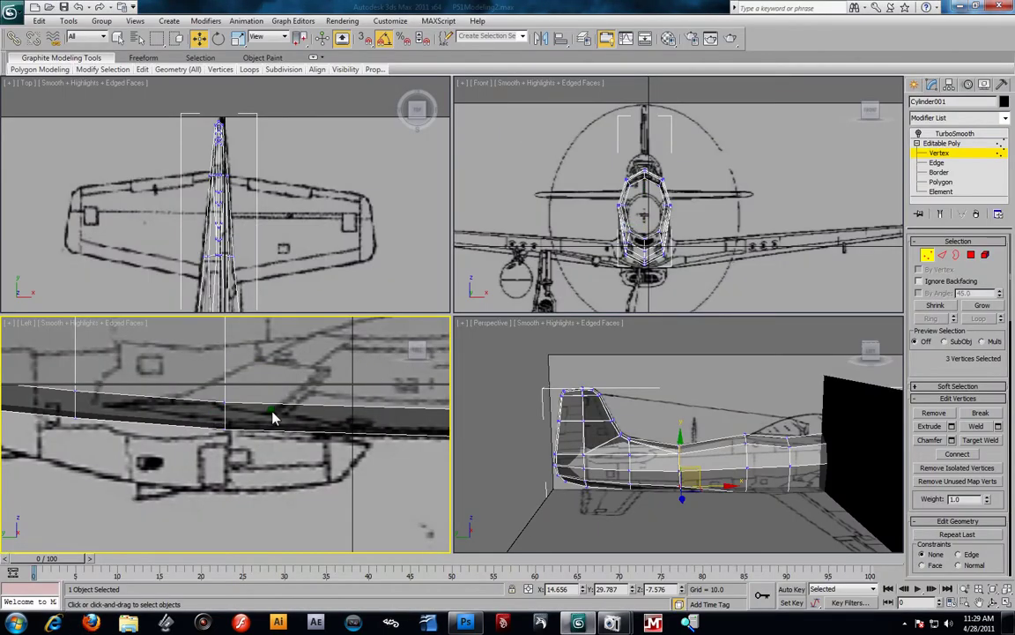
Select the four underside polygons of the two fuselage segments above the blueprint's belly scoop
scroll(246, 417, "down", 2)
scroll(207, 426, "down", 1)
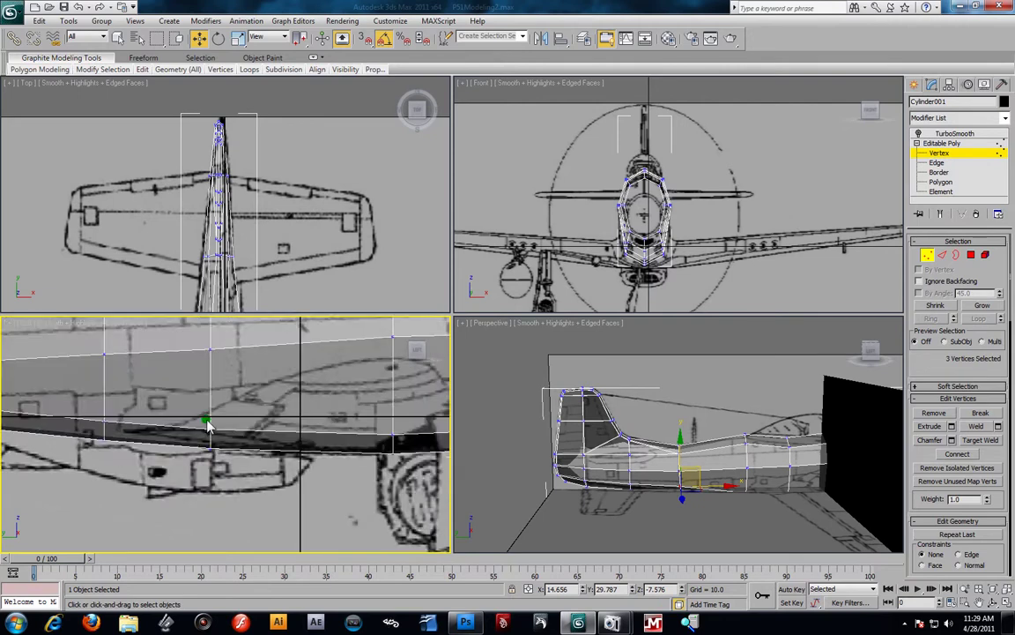
scroll(207, 426, "down", 1)
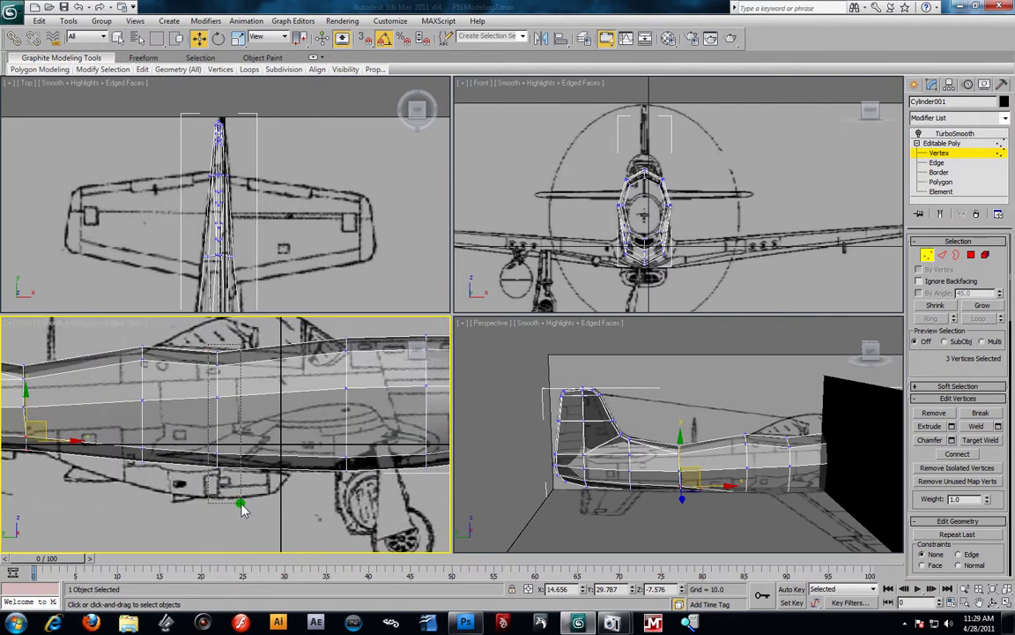
left_click_drag(243, 510, 242, 504)
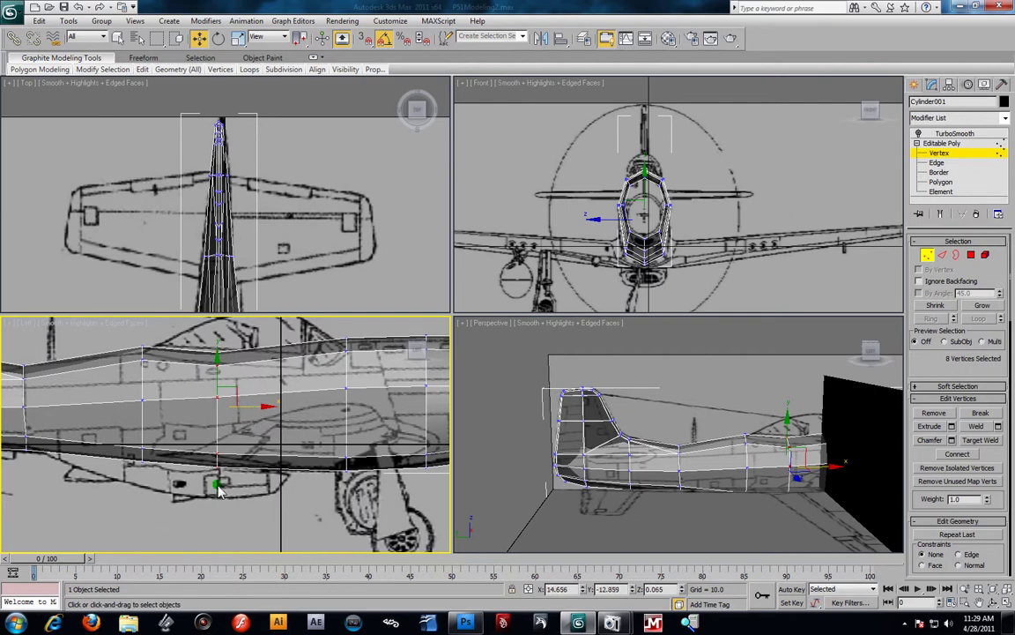
scroll(220, 490, "up", 1)
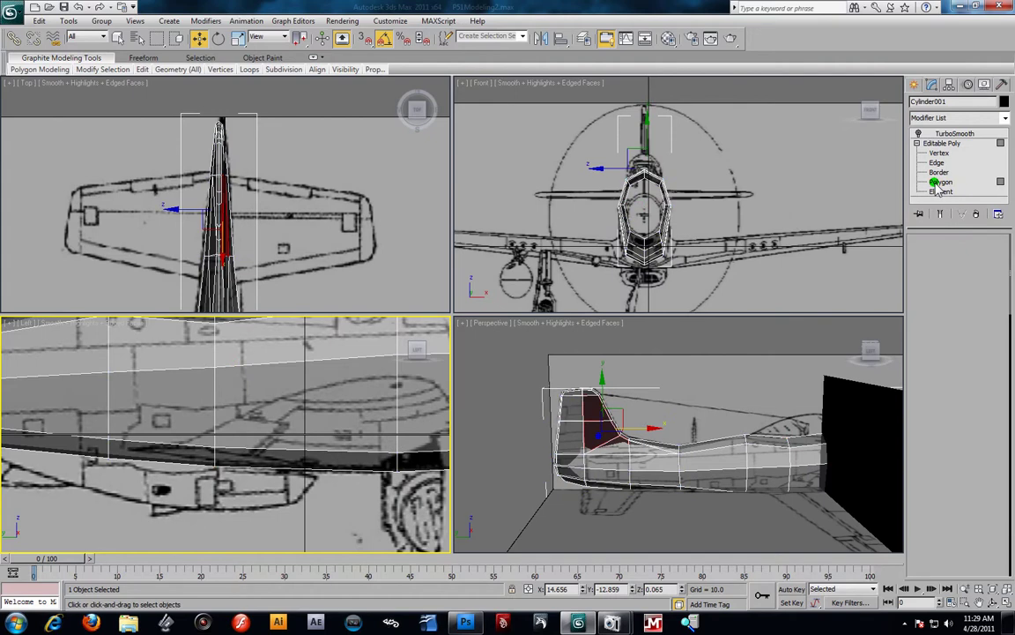
middle_click_drag(250, 434, 339, 429)
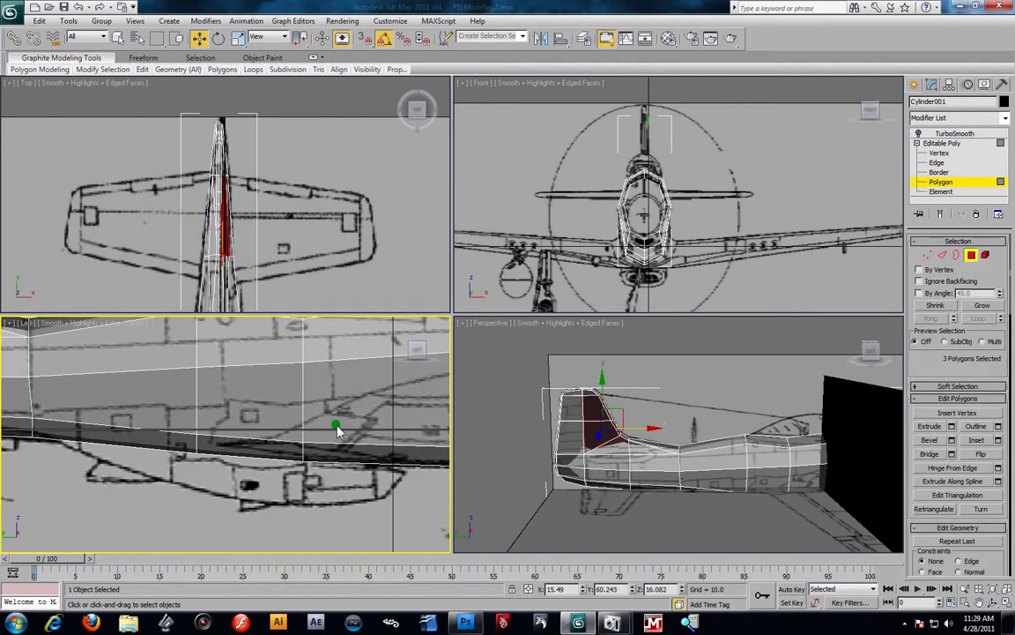
left_click_drag(104, 481, 79, 439)
left_click_drag(154, 482, 262, 515)
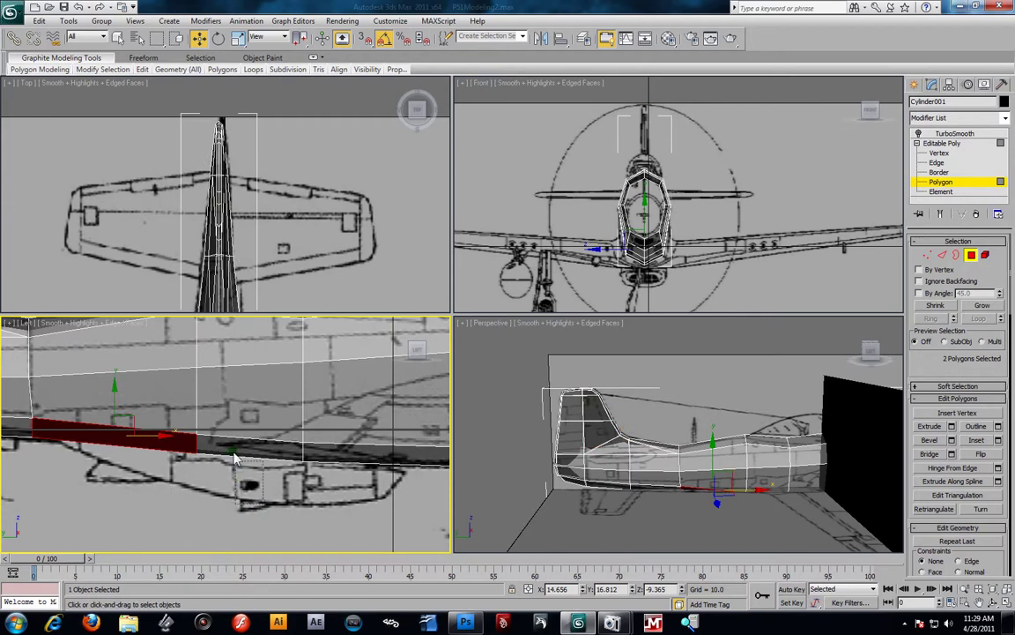
left_click_drag(393, 516, 355, 466, "ctrl")
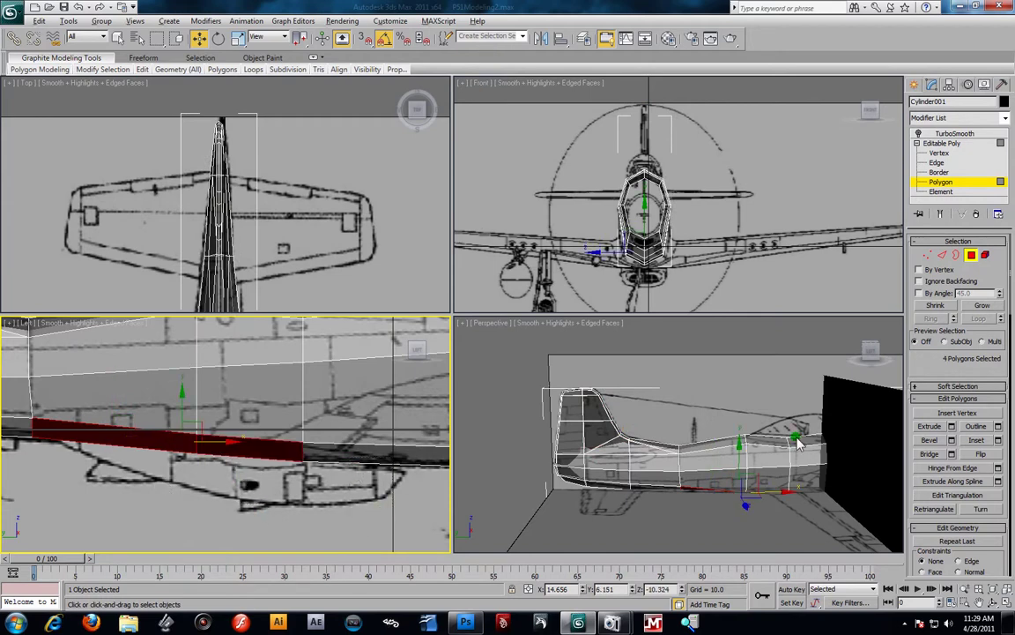
Hide the unselected blueprint planes and set up a 10-unit extrusion of the selected belly polygons
key("alt+w")
key("alt+w")
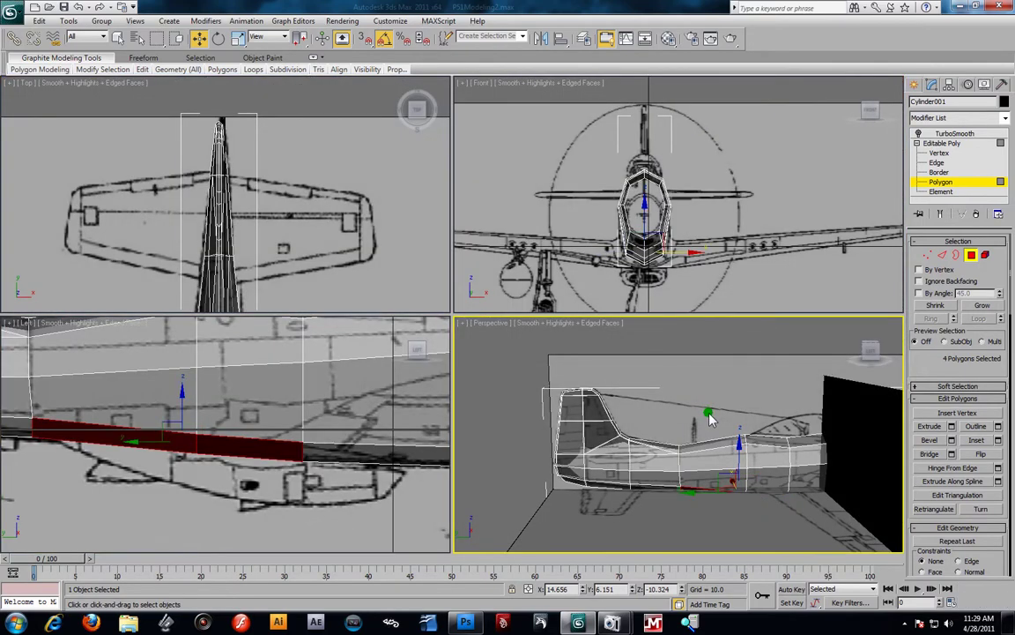
key("alt+w")
middle_click_drag(628, 420, 649, 431, "alt")
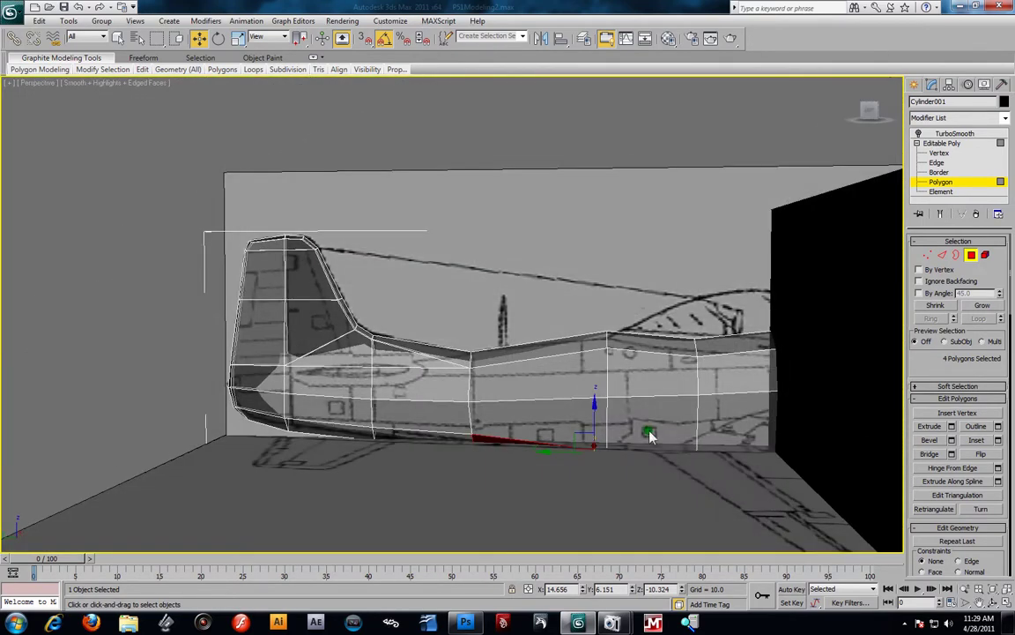
right_click(588, 394)
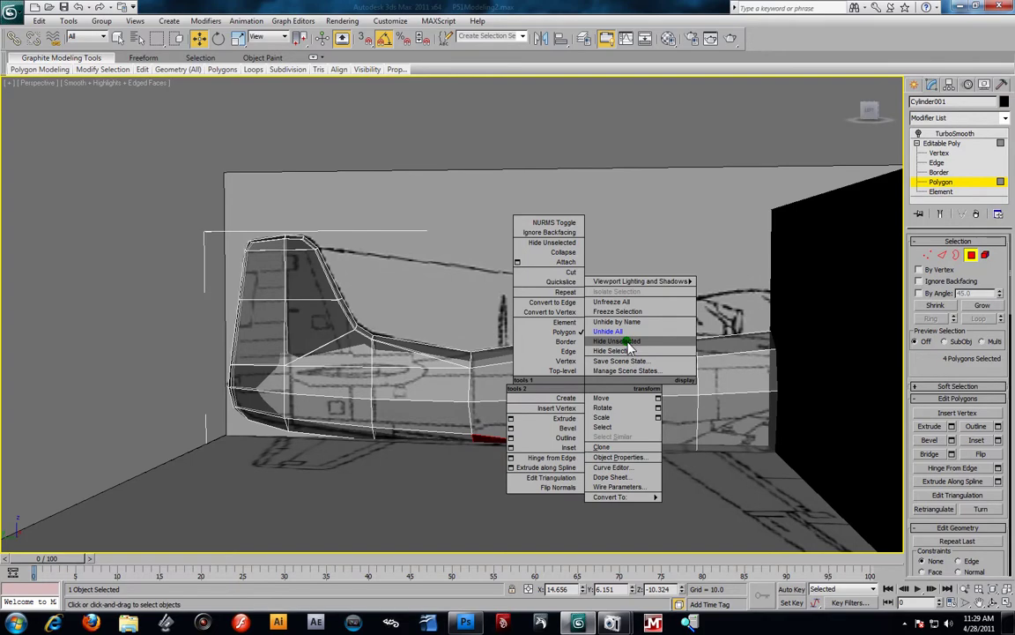
left_click(629, 348)
mouse_move(627, 344)
middle_mouse_down("alt")
mouse_move(607, 403)
mouse_move(590, 310)
mouse_move(469, 390)
mouse_move(583, 421)
mouse_move(498, 388)
mouse_move(509, 385)
mouse_move(446, 335)
mouse_move(454, 313)
middle_mouse_up("alt")
left_click(951, 427)
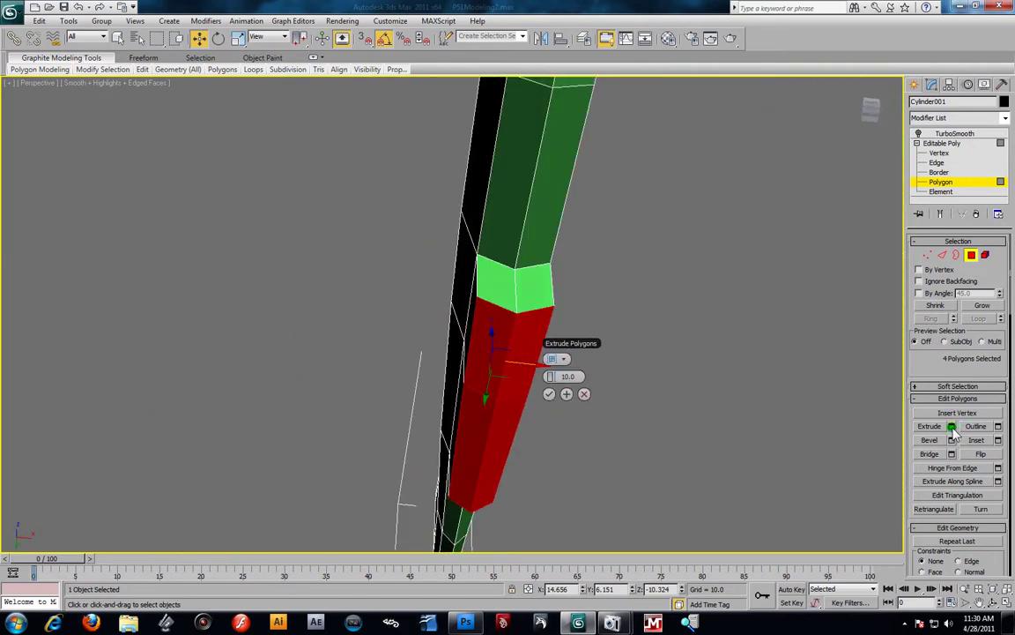
middle_click_drag(627, 313, 676, 376, "alt")
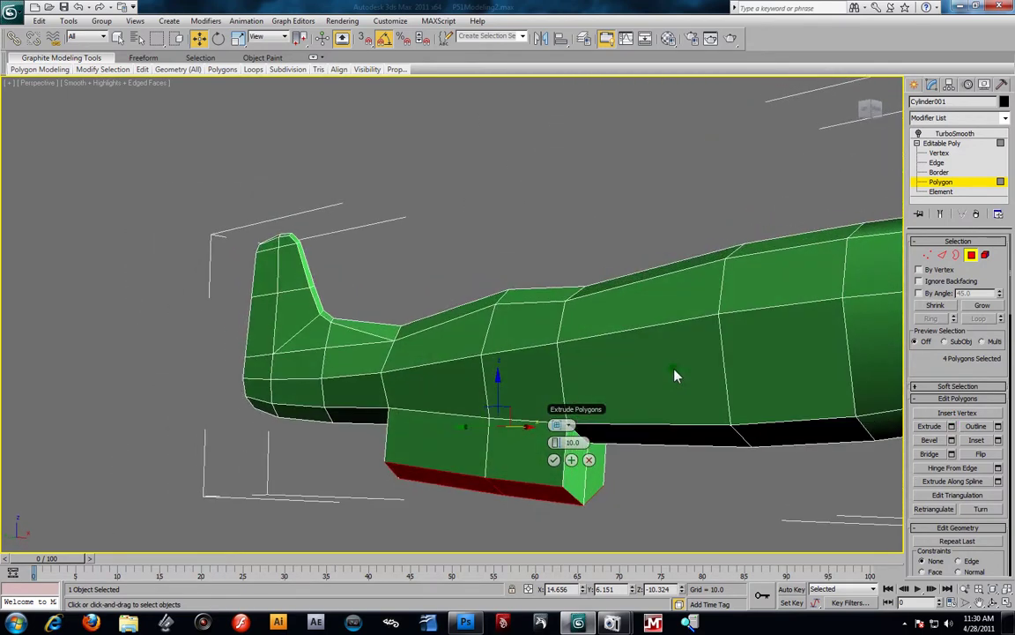
Unhide the blueprint planes, make the fuselage see-through against the scoop outline, and accept the extrusion
key("alt+w")
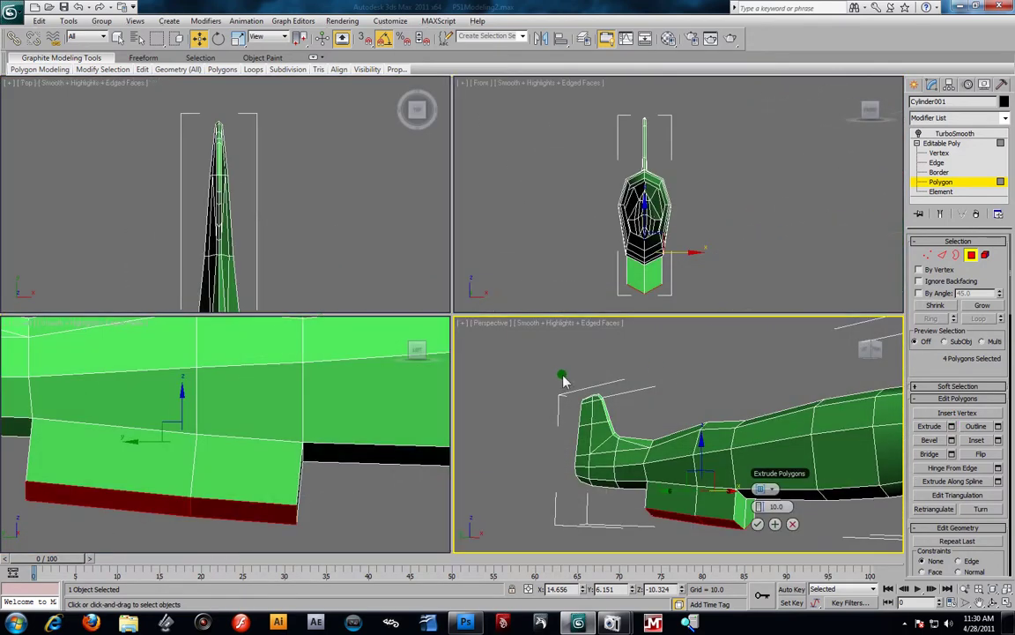
right_click(370, 477)
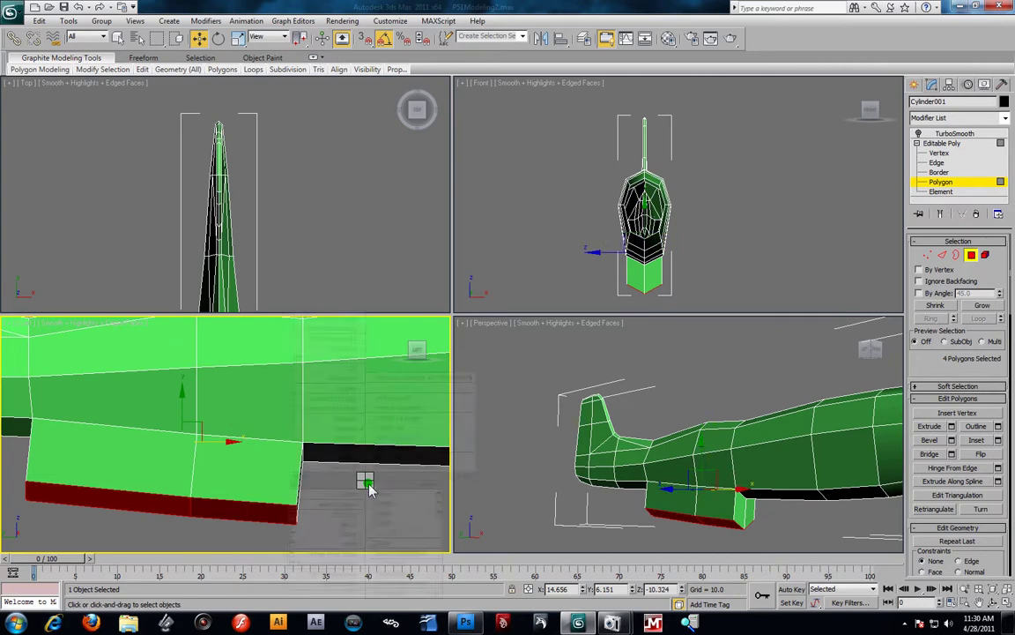
right_click(368, 480)
left_click(392, 427)
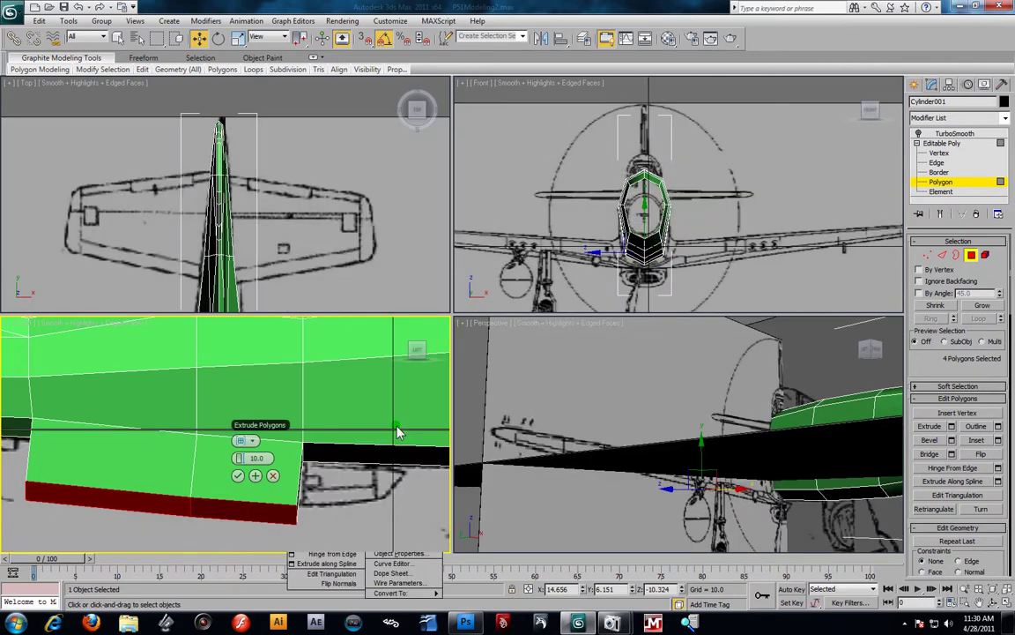
key("alt+x")
middle_click_drag(319, 495, 339, 450)
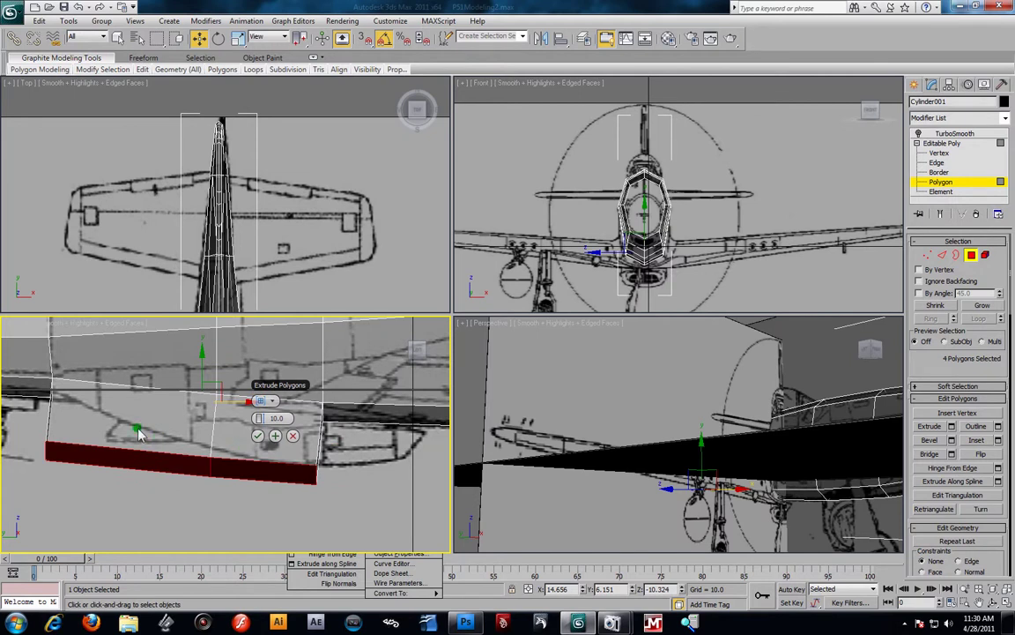
left_click(258, 436)
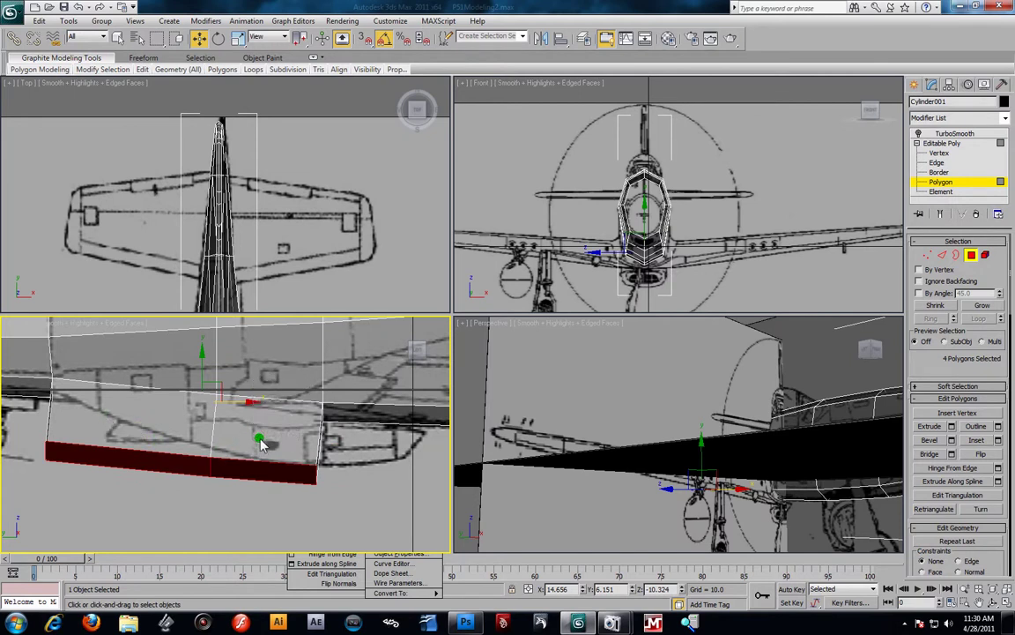
Move the extrusion's rear lower vertices up and forward onto the start of the blueprint's belly scoop outline
left_click(940, 154)
mouse_move(47, 450)
middle_mouse_down()
mouse_move(131, 448)
mouse_move(123, 454)
middle_mouse_up()
left_click_drag(78, 427, 183, 488)
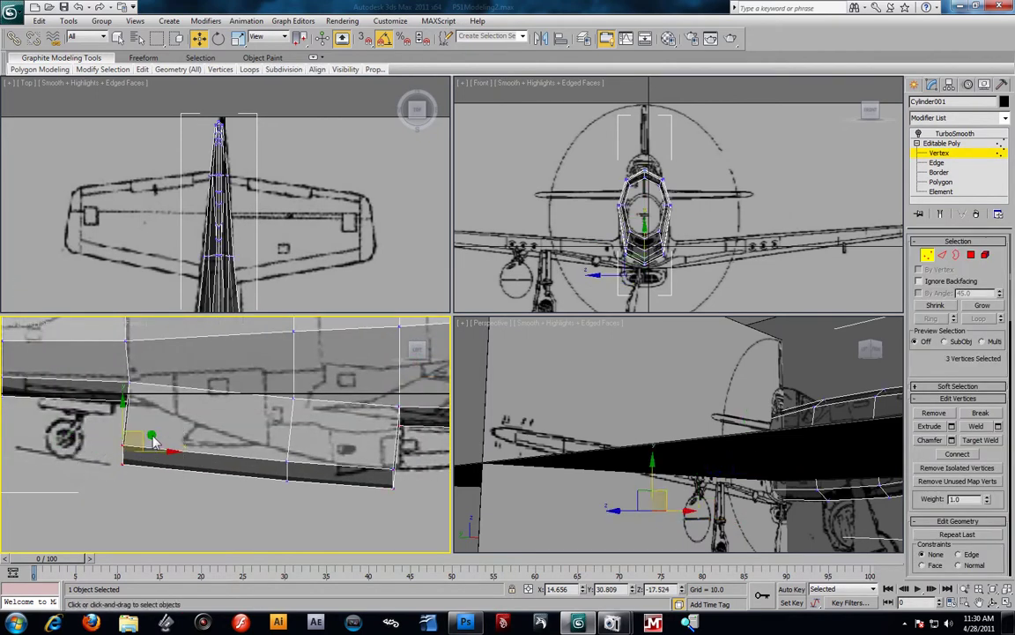
left_click_drag(153, 441, 202, 403)
Reposition the extrusion's middle and front lower vertices to follow the bottom contour of the blueprint's belly scoop
left_click_drag(318, 509, 277, 447)
middle_click_drag(307, 448, 271, 479)
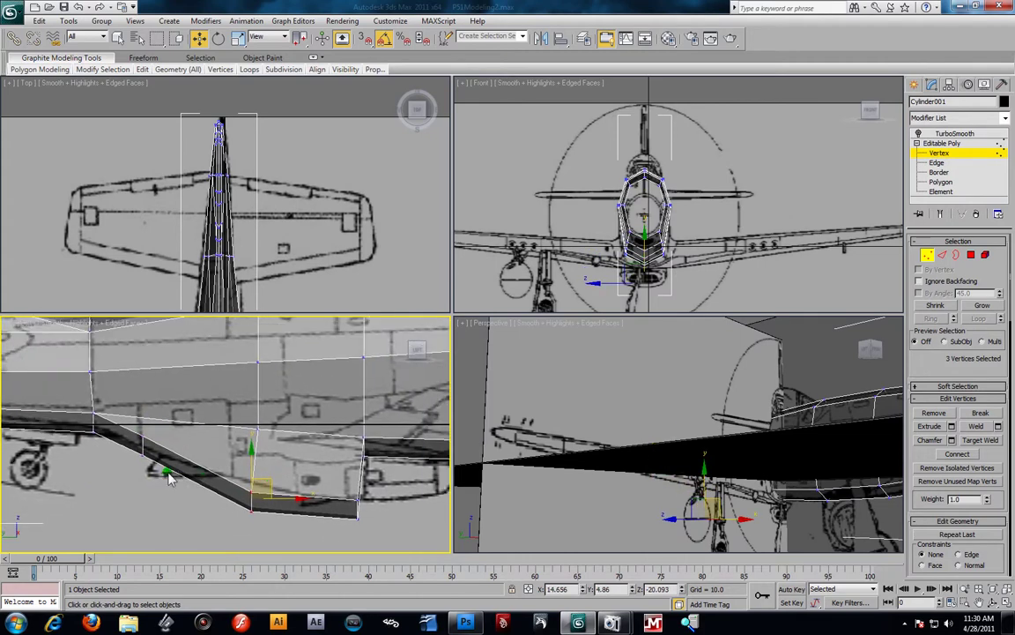
left_click_drag(276, 482, 289, 483)
middle_click_drag(342, 506, 287, 507)
left_click_drag(316, 532, 332, 479)
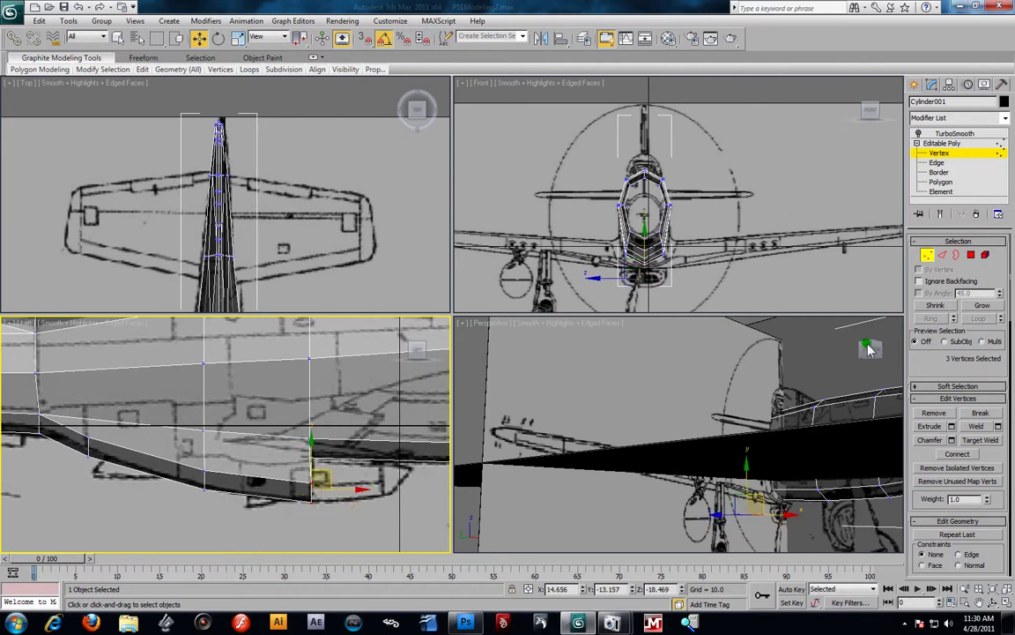
Hide the unselected blueprint planes, make the fuselage opaque again, and inspect the scoop's front face in a full-size perspective view
right_click(833, 495)
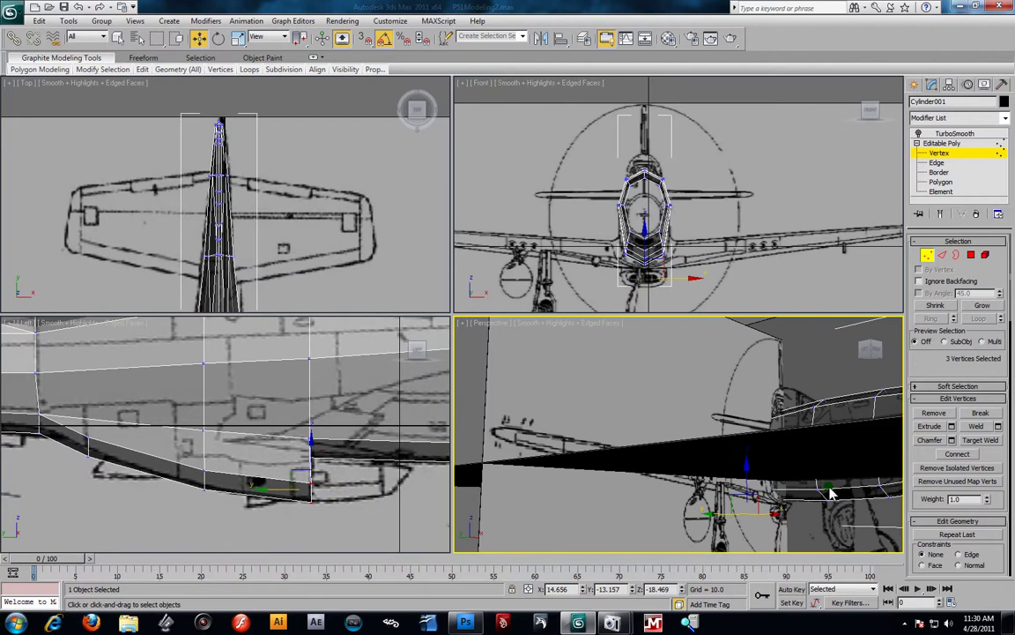
right_click(833, 493)
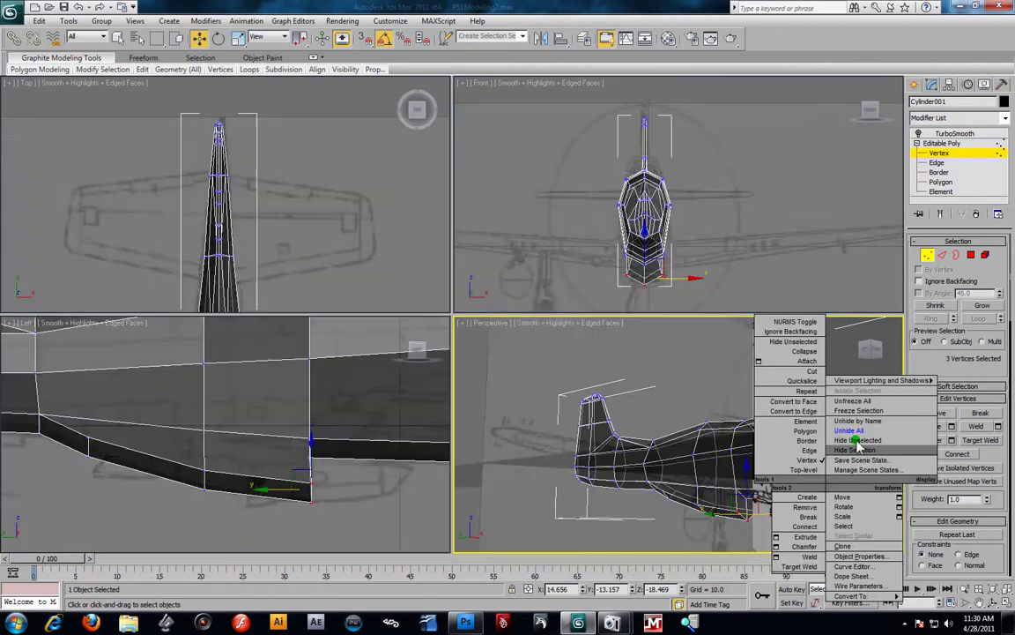
left_click(855, 440)
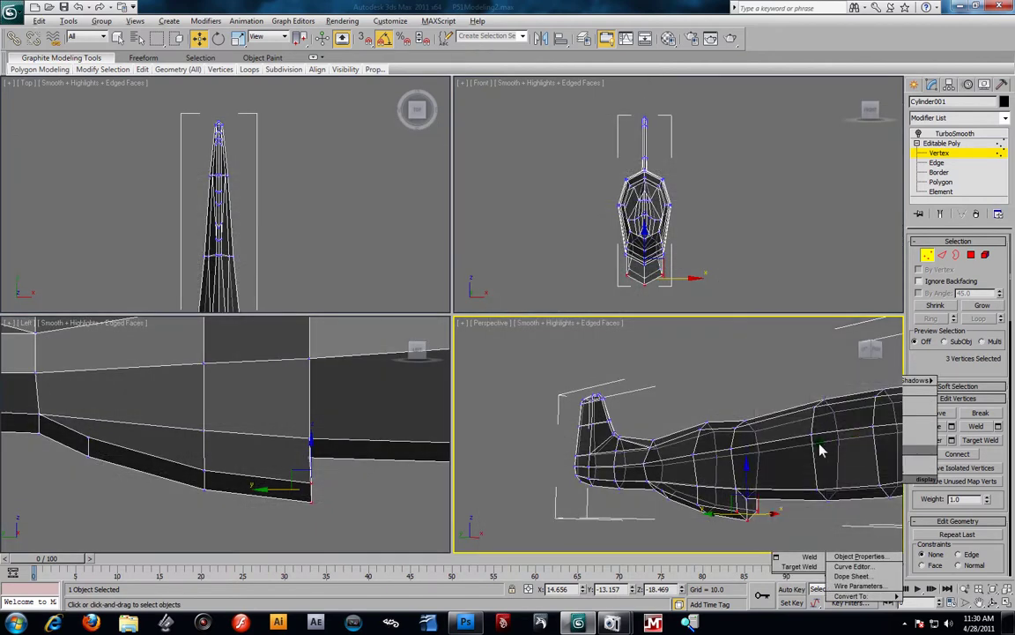
key("alt+x")
middle_click_drag(788, 462, 673, 443, "alt")
key("alt+w")
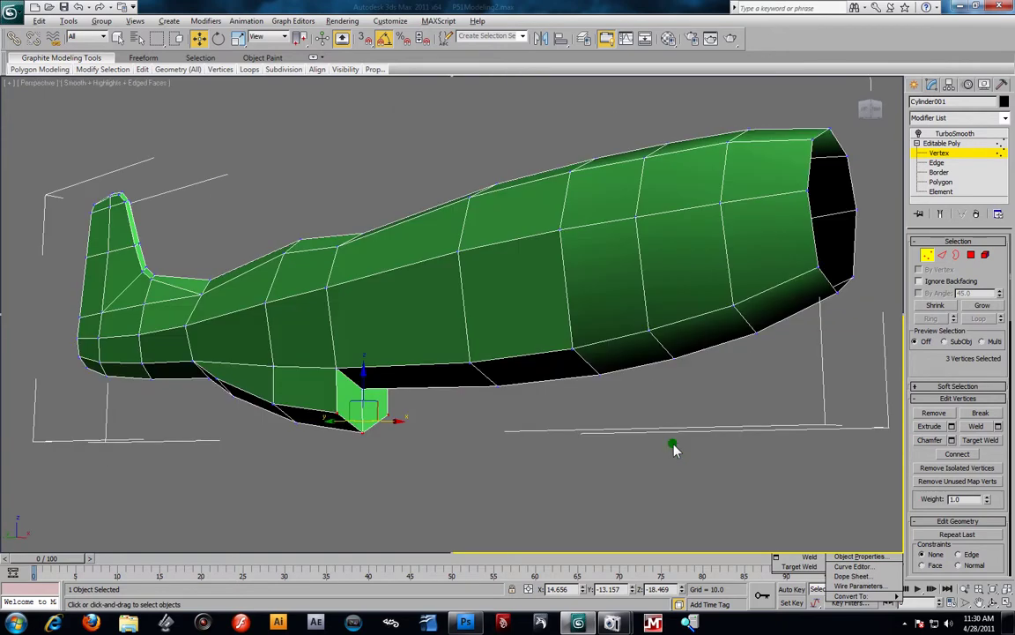
scroll(521, 425, "up", 3)
middle_click_drag(502, 427, 499, 423, "alt")
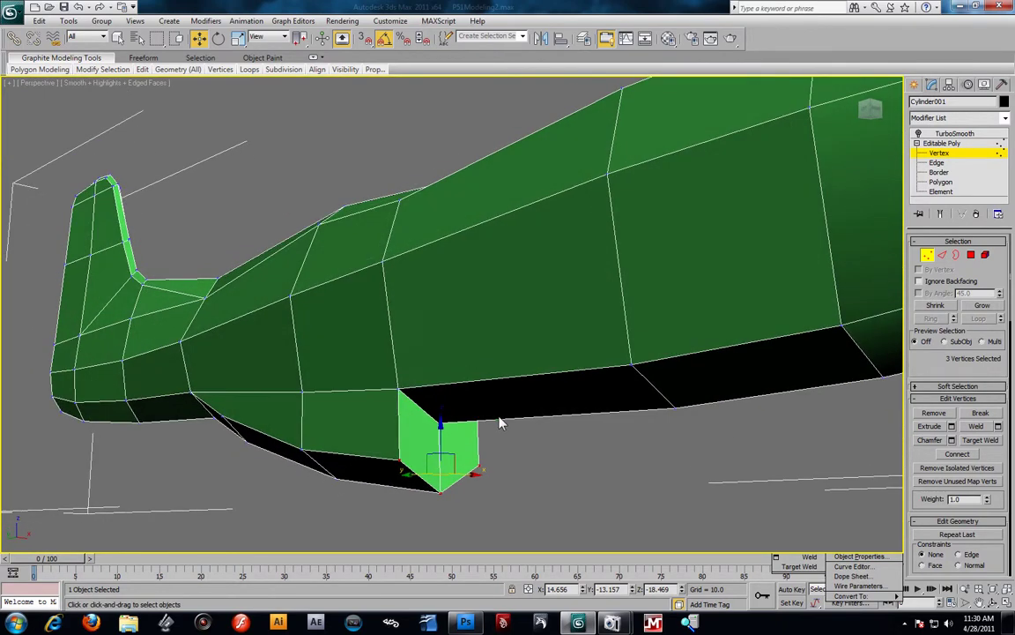
Raise the center vertex on the upper edge of the scoop's front face to about Z -11.7
left_click(274, 180)
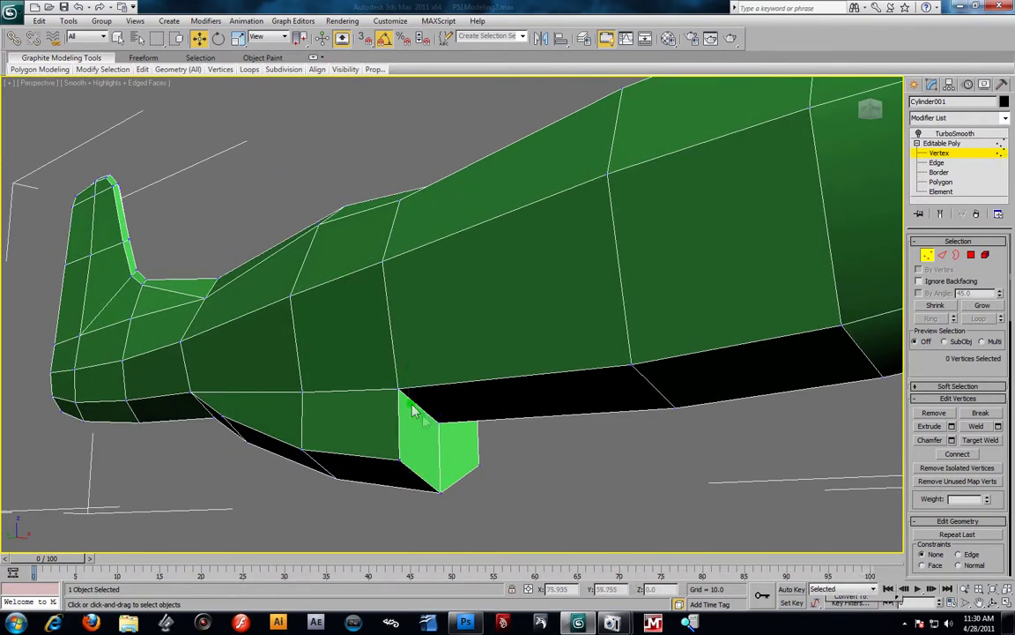
left_click(438, 428)
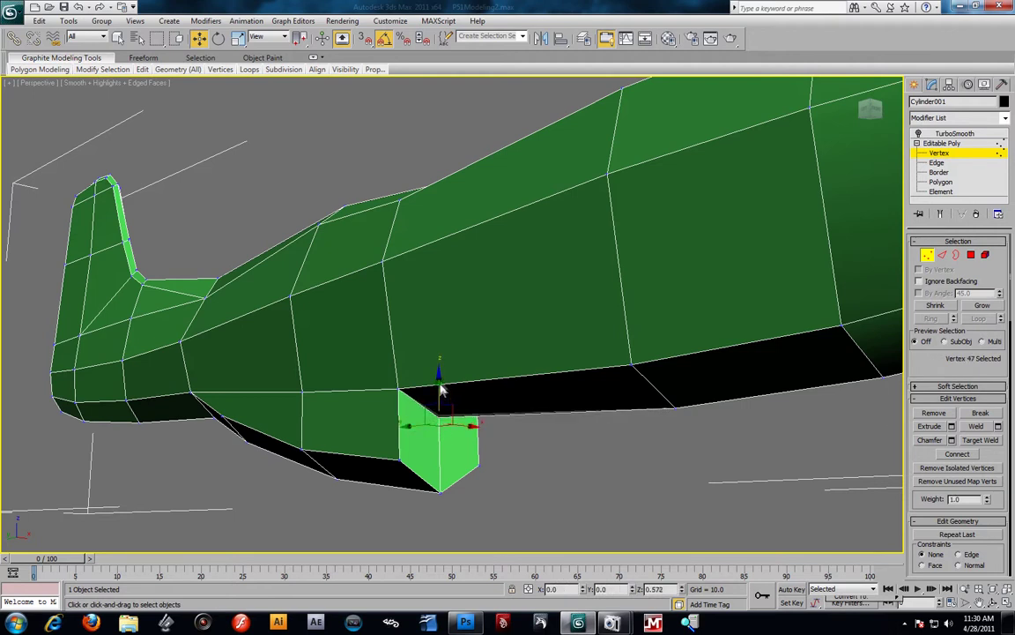
left_click_drag(440, 370, 441, 373)
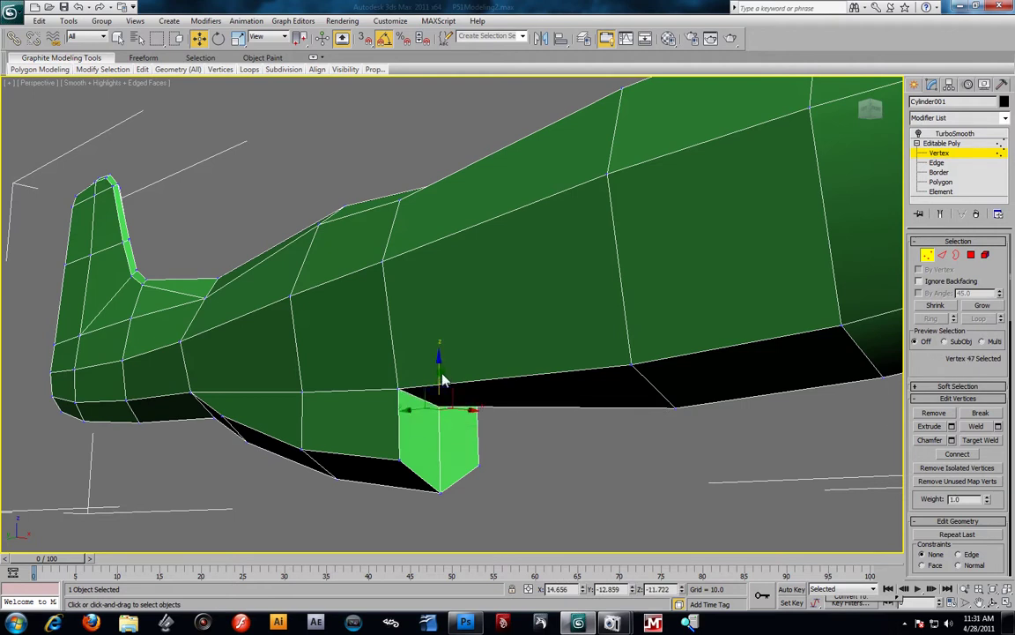
Raise the center vertex on the scoop front face's lower edge to about Z -19.06 and the underside vertex behind it to about Z -17.4
left_click(440, 496)
left_click_drag(440, 458, 441, 443)
key("alt+w")
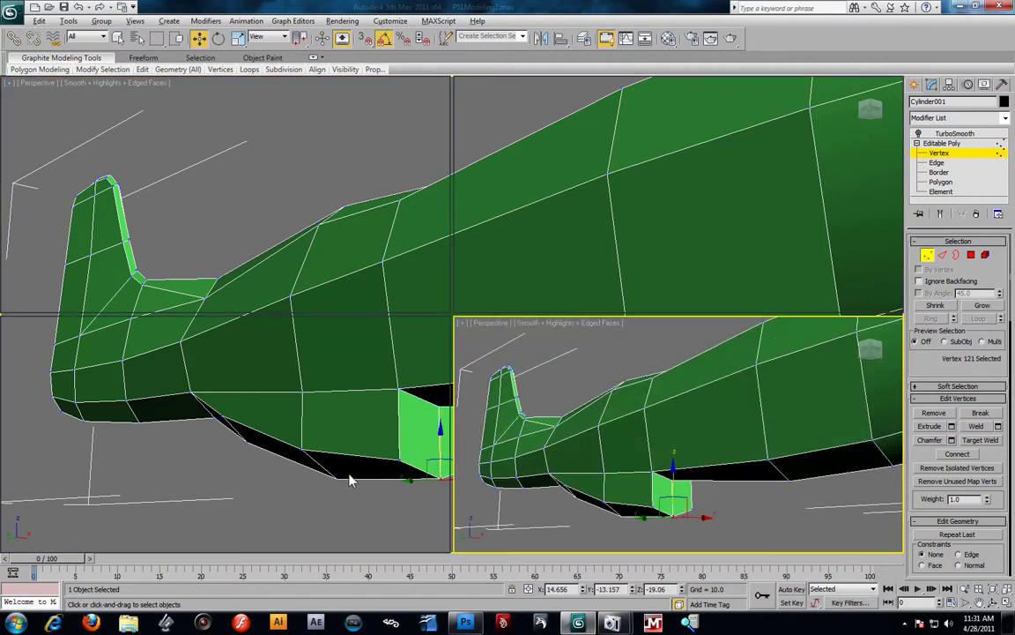
left_click(204, 486)
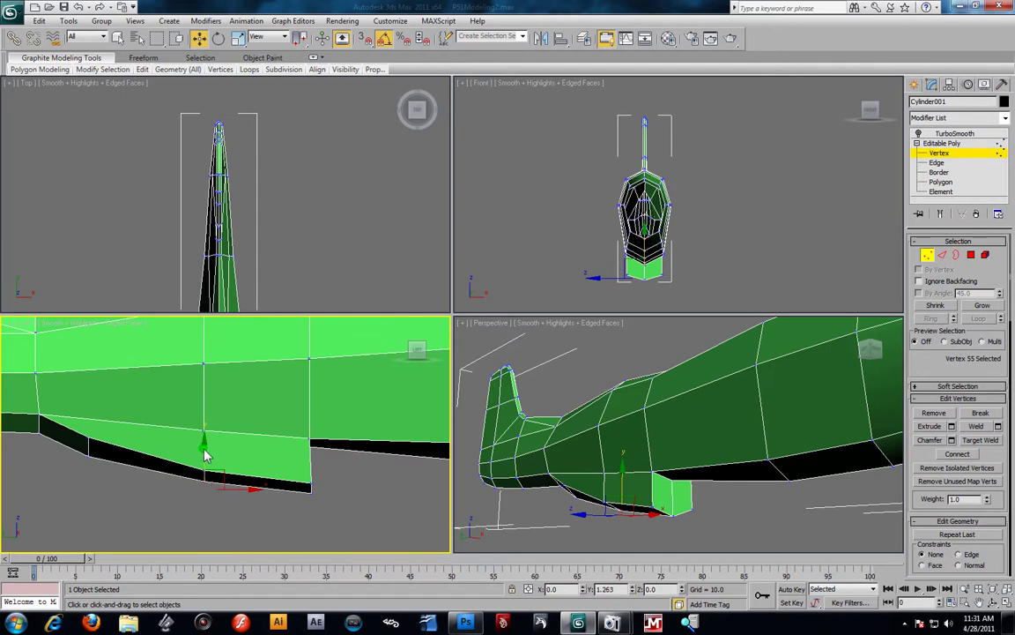
Unhide all blueprint planes and move the scoop's lower vertices onto the blueprint's bottom contour, the front pair at about Z -19.3 and the middle pair at Z -16.9
right_click(221, 453)
left_click(251, 396)
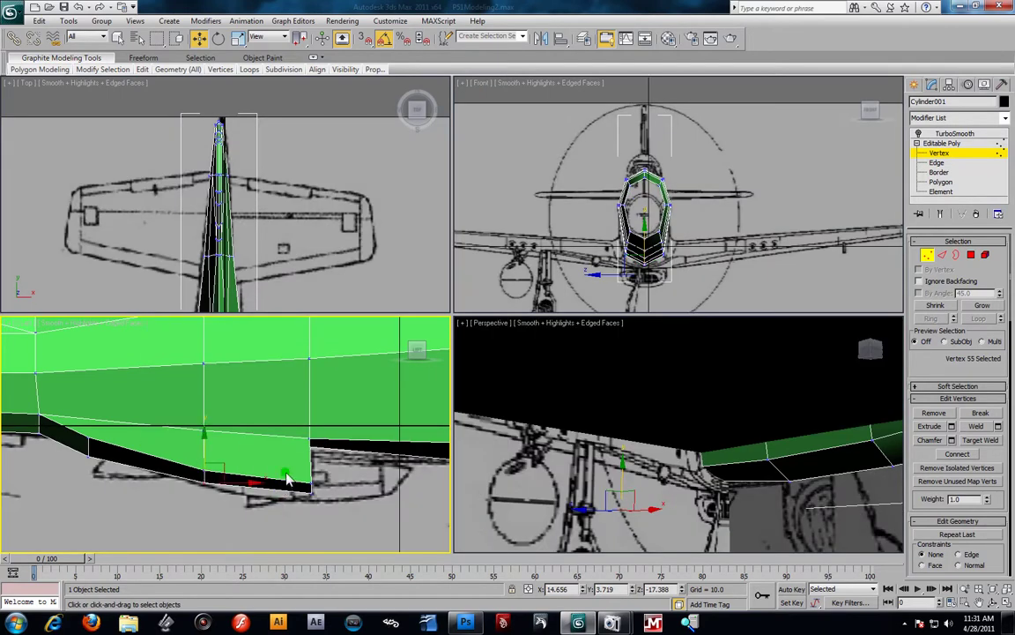
mouse_move(314, 470)
left_mouse_down()
mouse_move(322, 471)
mouse_move(311, 470)
left_mouse_up()
left_click_drag(162, 407, 39, 401)
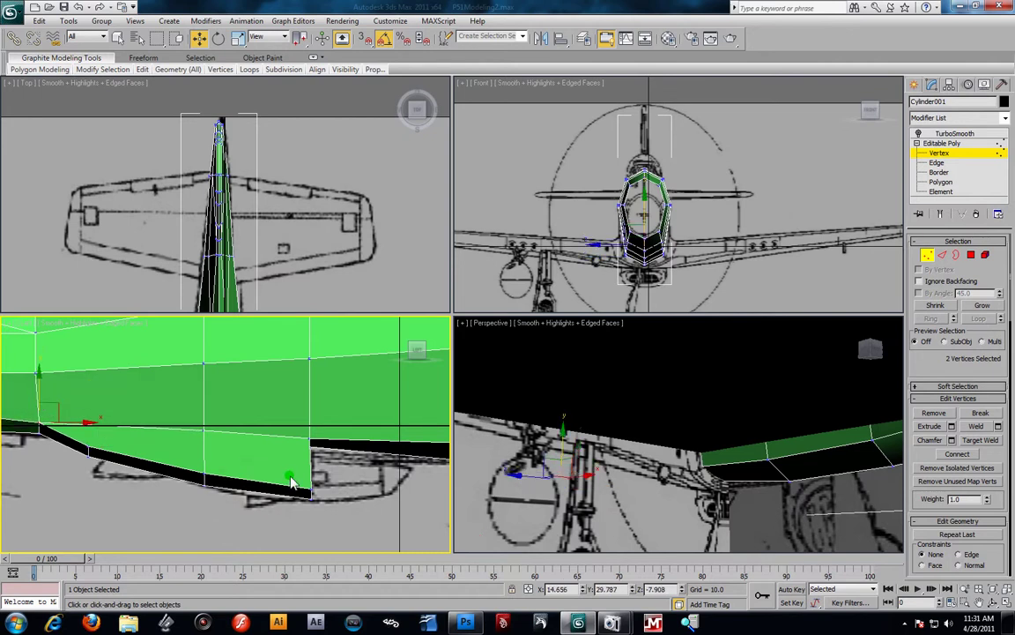
left_click(310, 455)
left_click_drag(310, 456, 309, 460)
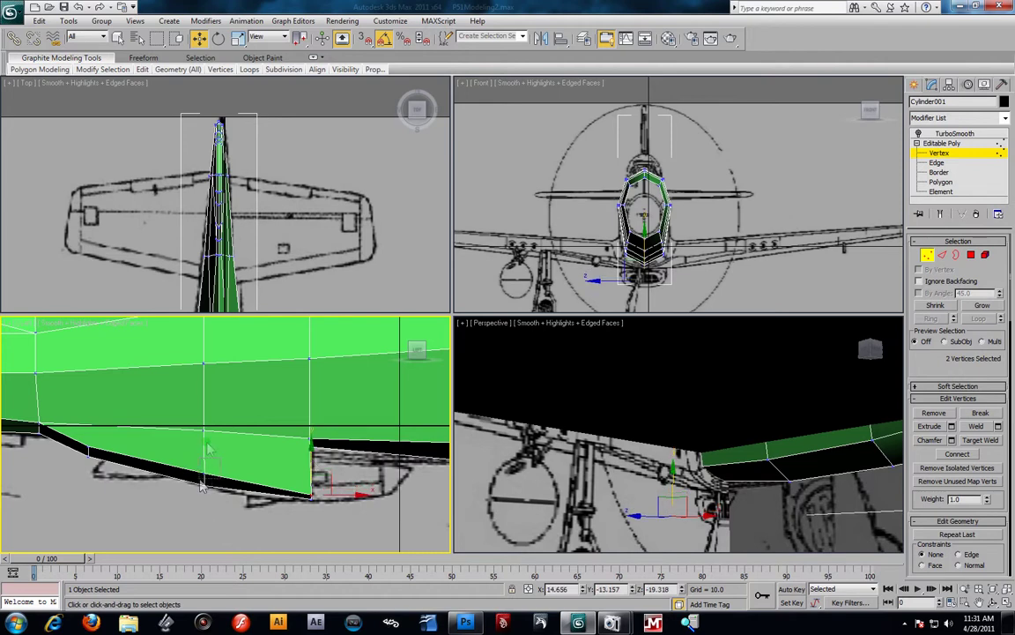
left_click(206, 447)
left_click_drag(206, 453, 366, 487)
Exit vertex editing and move the front-view blueprint plane toward the tail, behind the scoop's front face
middle_click_drag(692, 499, 780, 473, "alt")
scroll(701, 418, "down", 4)
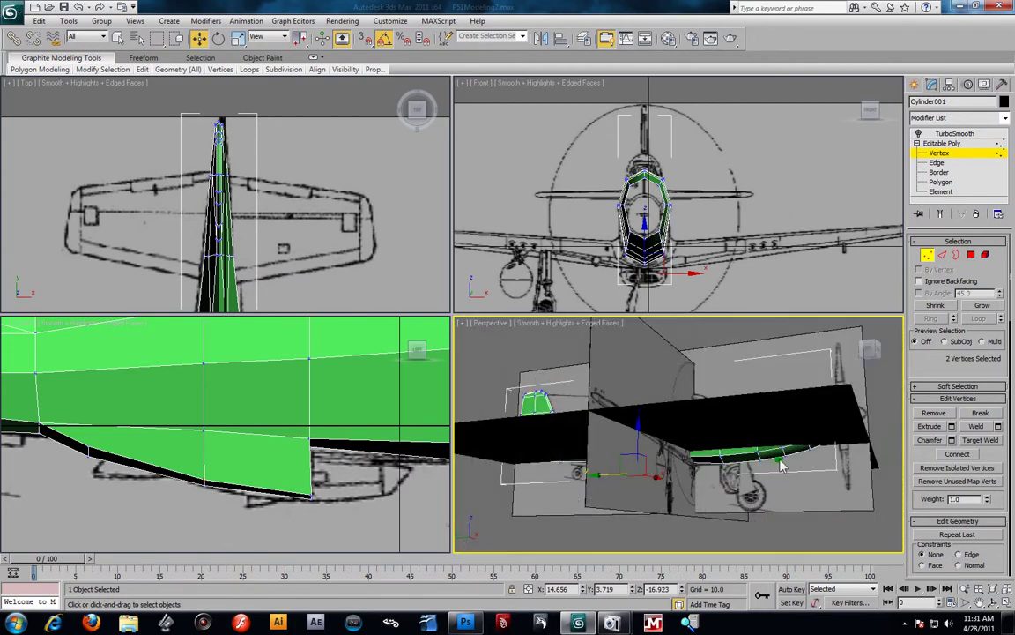
left_click(961, 153)
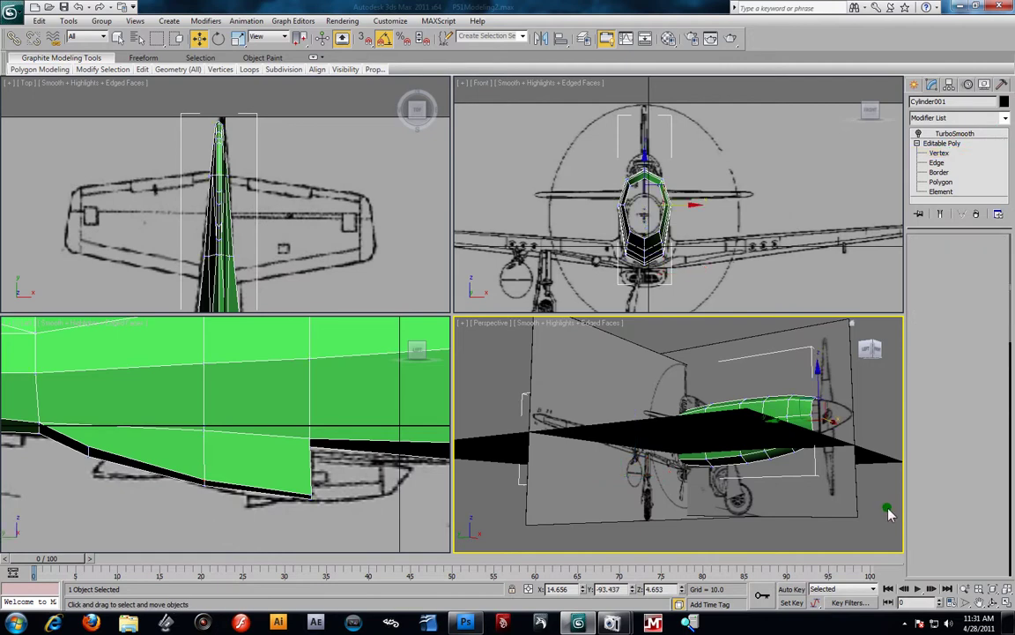
left_click(599, 457)
left_click(571, 460)
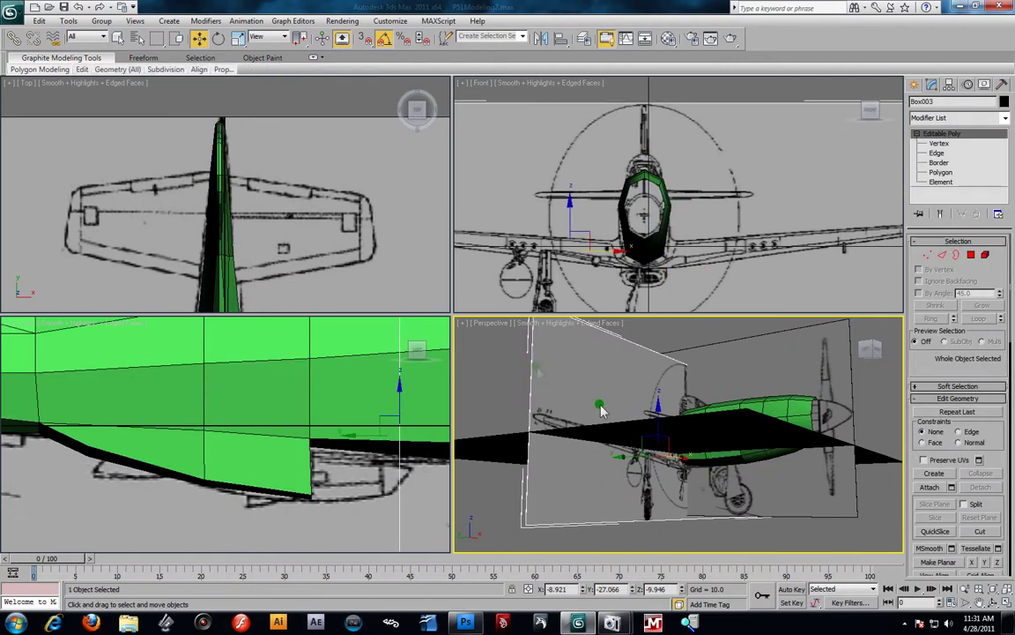
left_click_drag(633, 465, 596, 466)
left_click(372, 436)
left_click(488, 537)
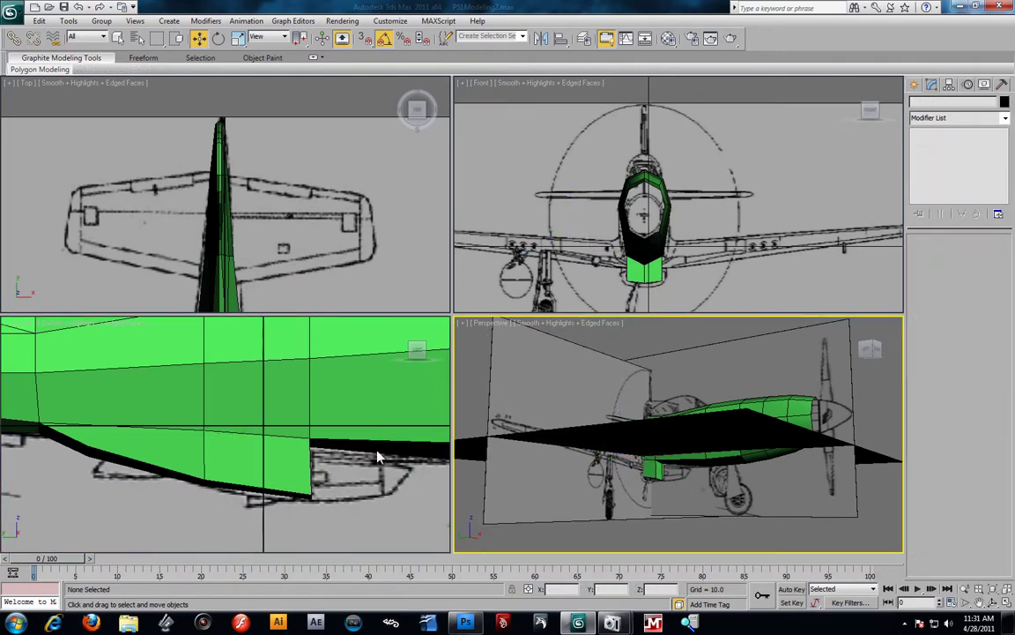
Hide everything except the fuselage and view the scoop's front face from below in a full-size perspective view
left_click(709, 370)
right_click(787, 411)
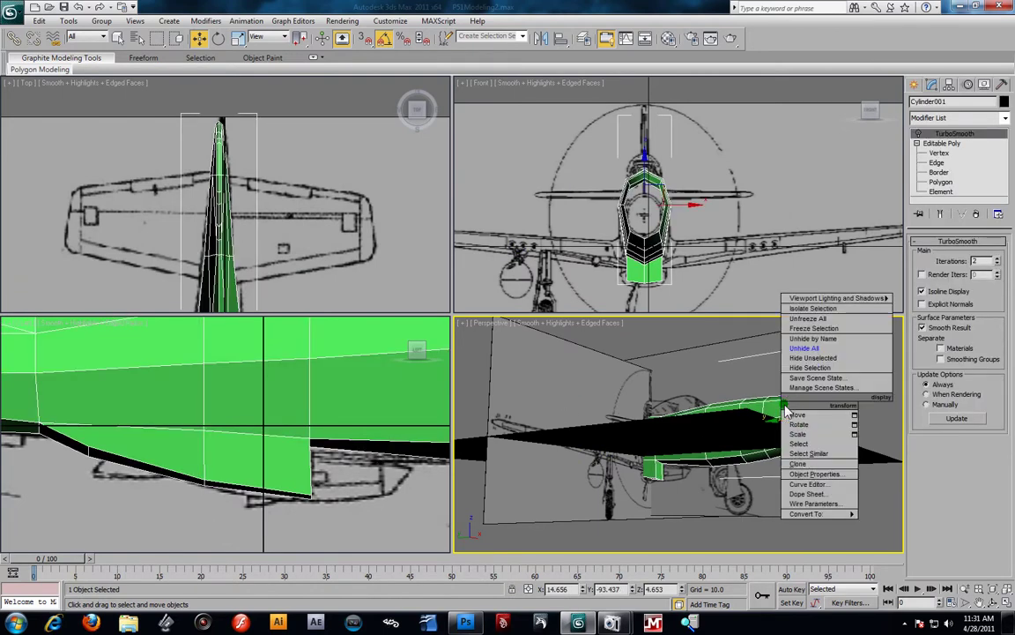
left_click(813, 358)
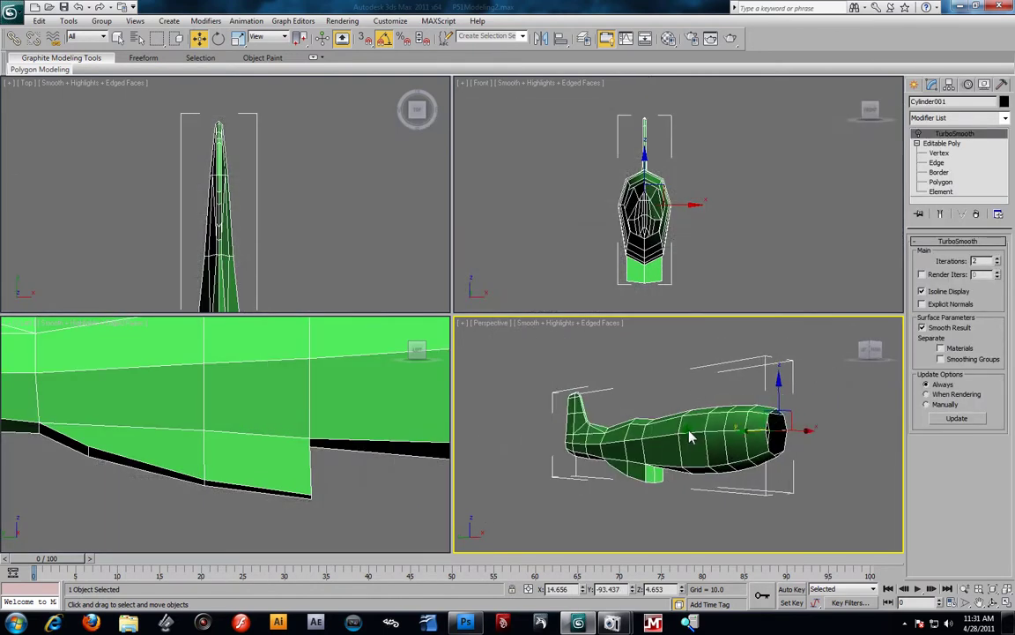
key("alt+w")
middle_click_drag(494, 414, 482, 394, "alt")
scroll(482, 394, "down", 5)
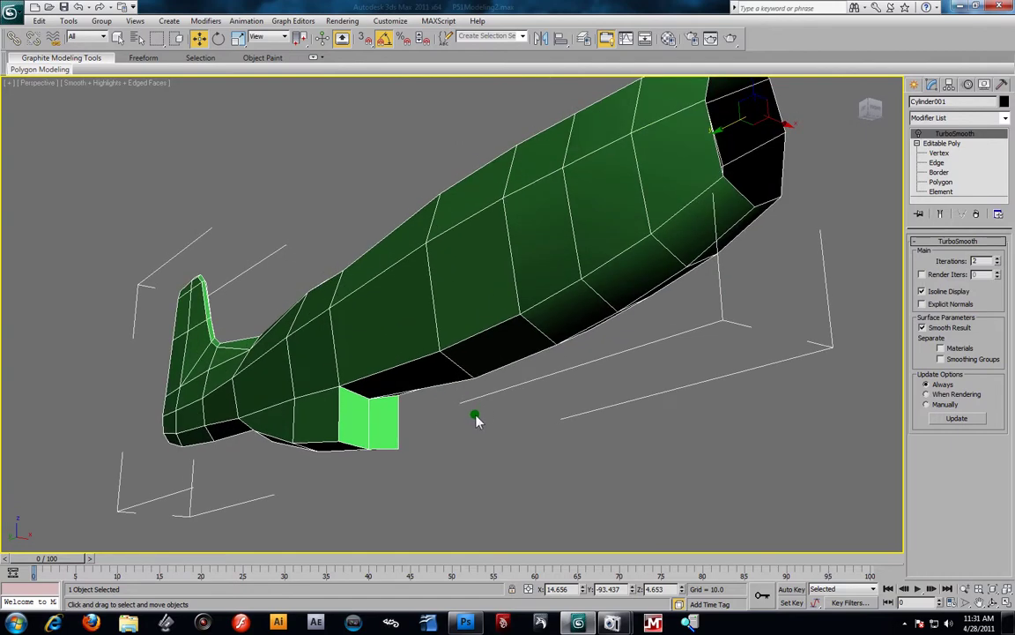
Delete the two polygons that close the front of the belly scoop
left_click(940, 182)
left_click(343, 379)
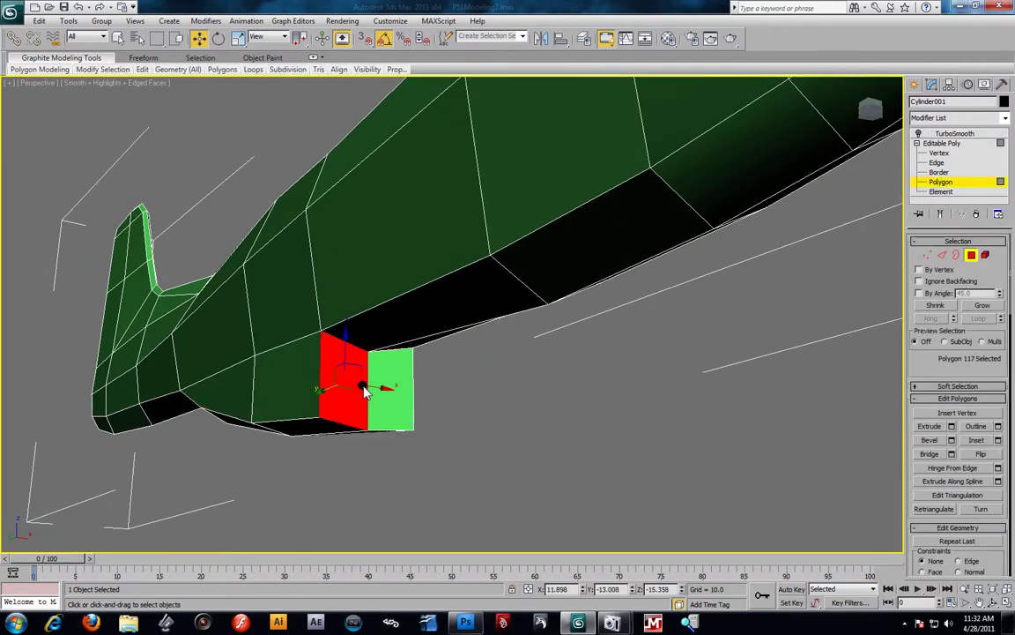
left_click(380, 390, "ctrl")
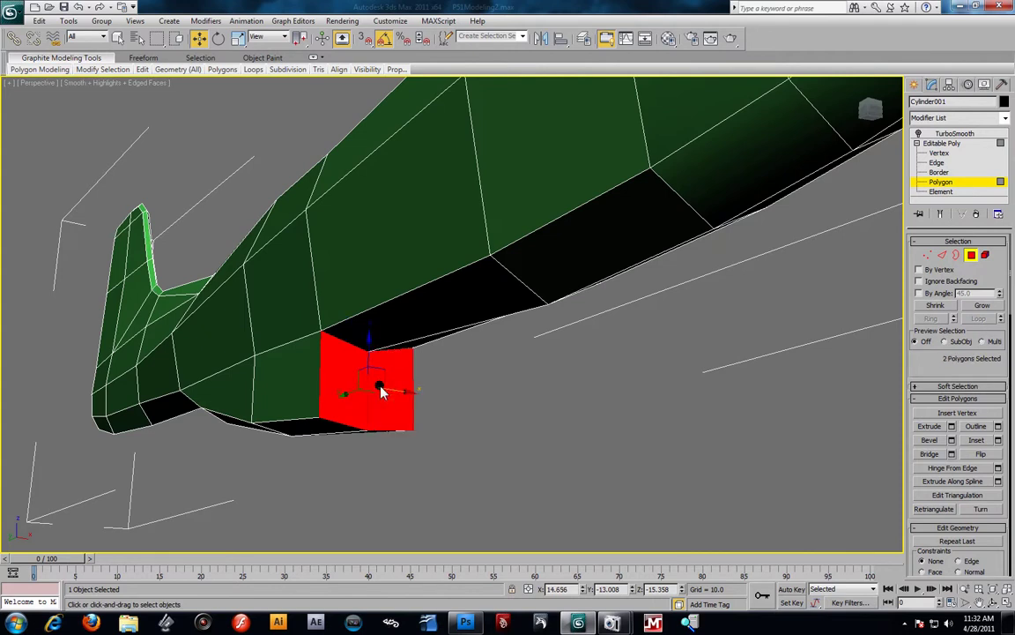
key("Delete")
Unhide the blueprints and extrude the scoop's open front border forward and down to about Y -28.9, Z -19.8
left_click(938, 172)
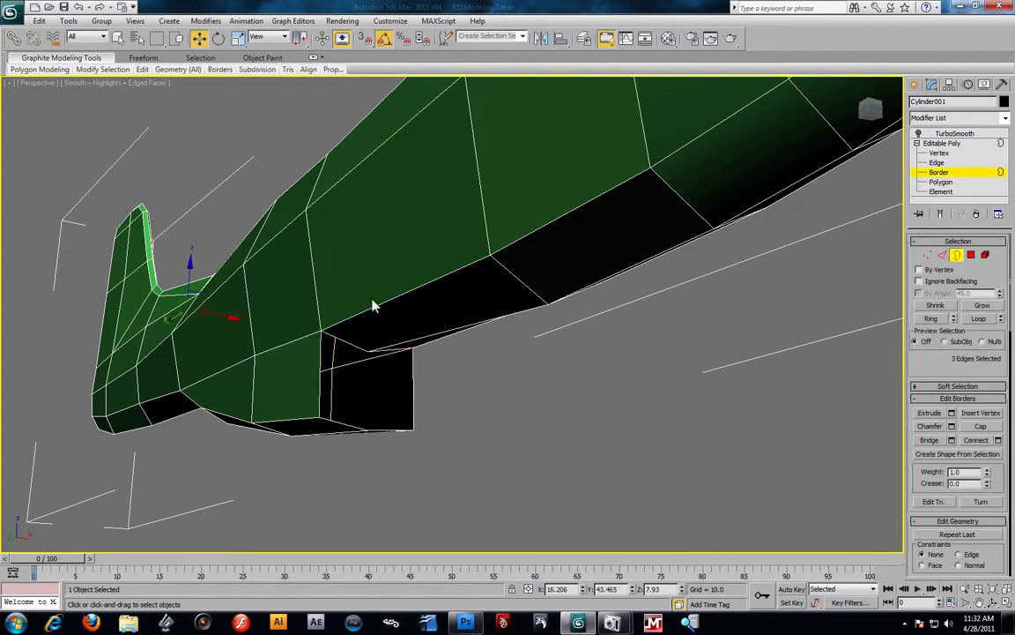
left_click(414, 384)
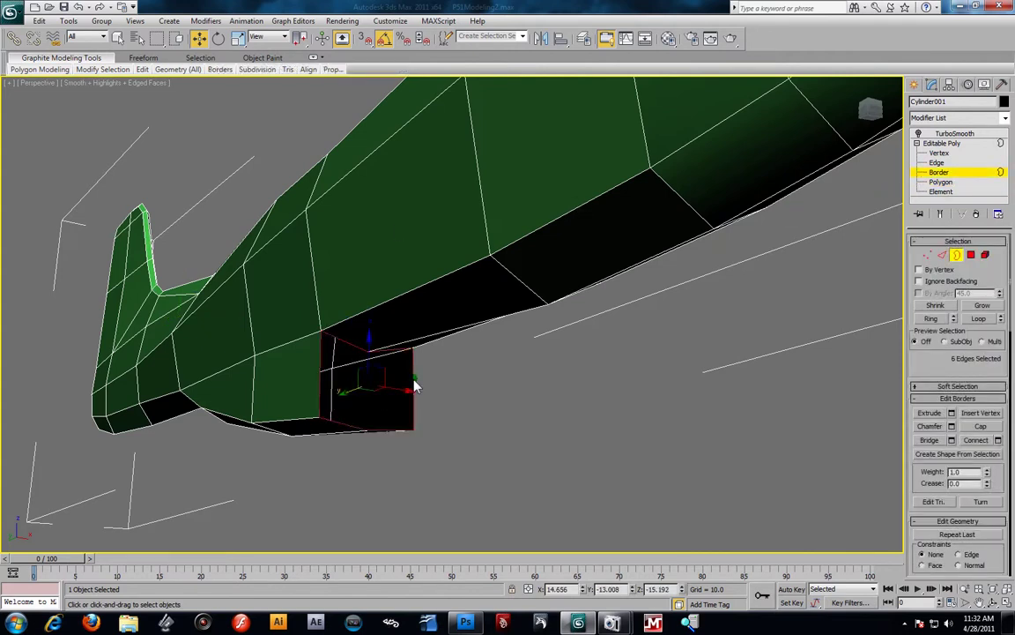
key("alt+w")
left_click(309, 459)
middle_click_drag(309, 459, 265, 456)
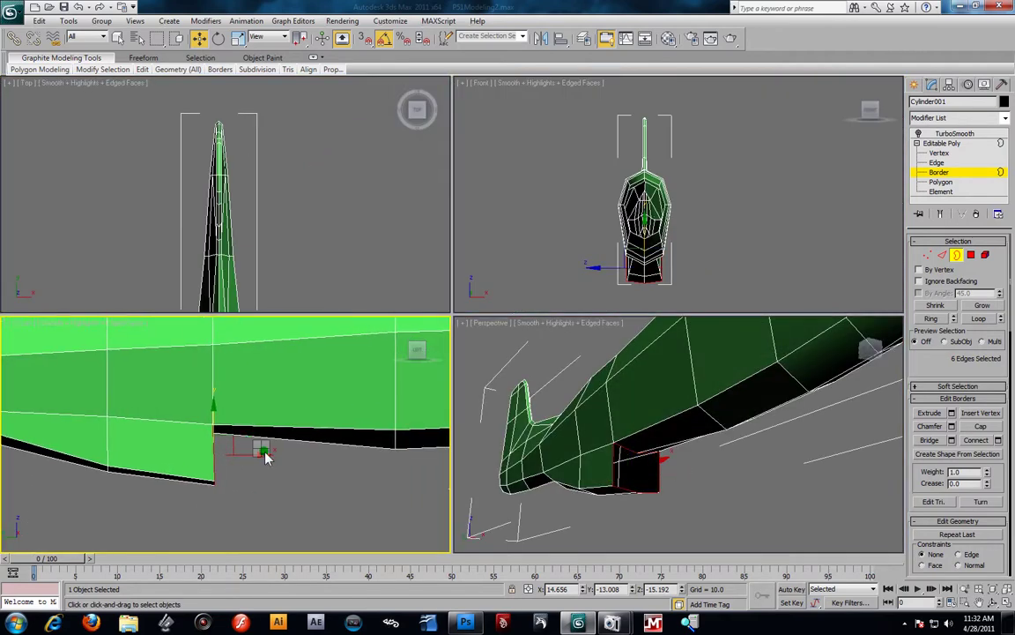
right_click(266, 448)
left_click(290, 396)
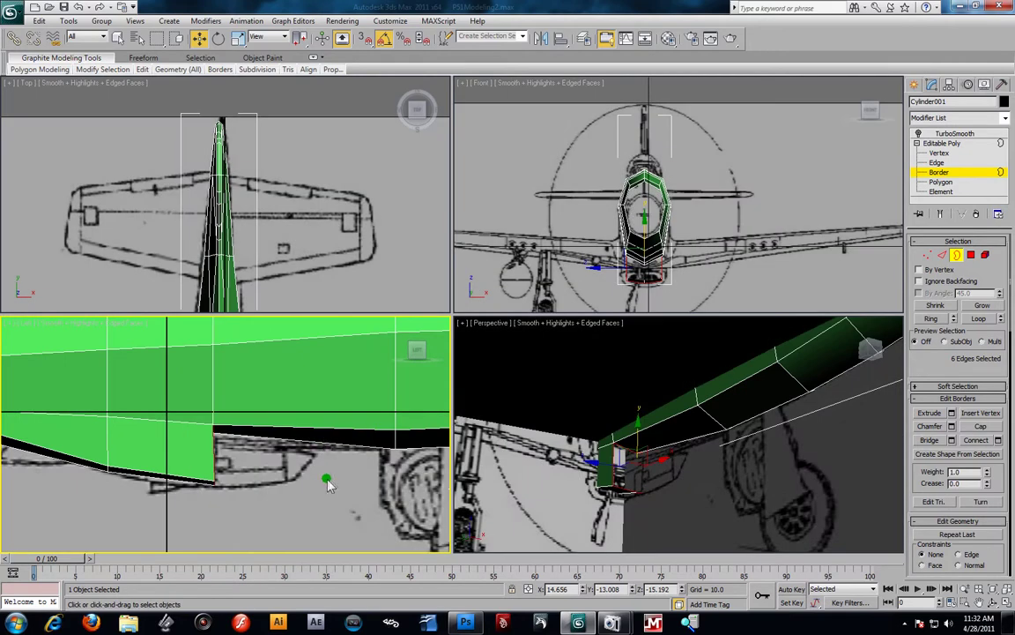
middle_click_drag(329, 479, 296, 482)
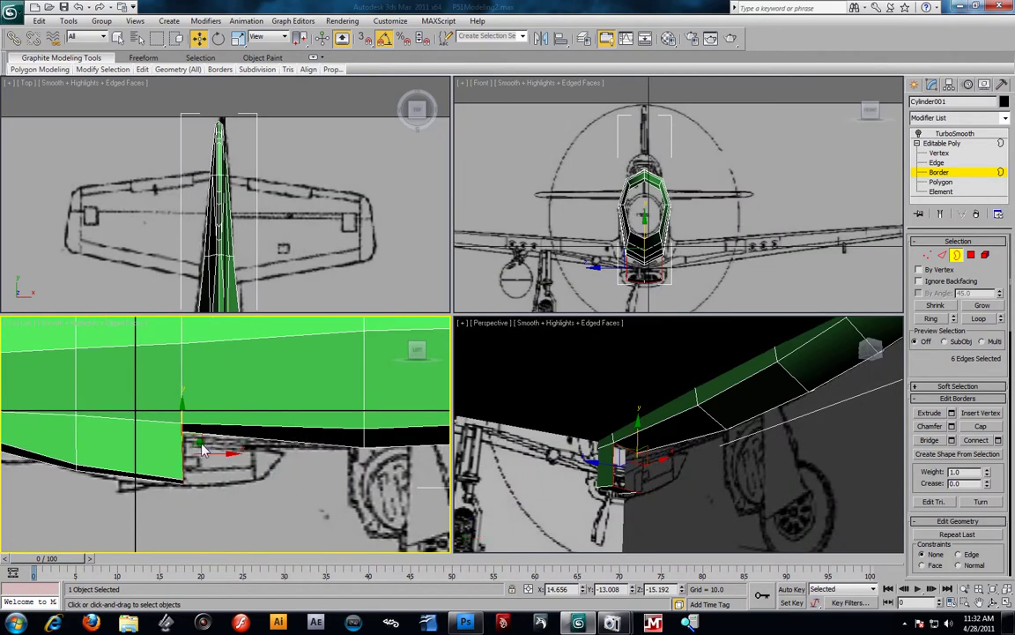
left_click_drag(249, 451, 300, 474, "shift")
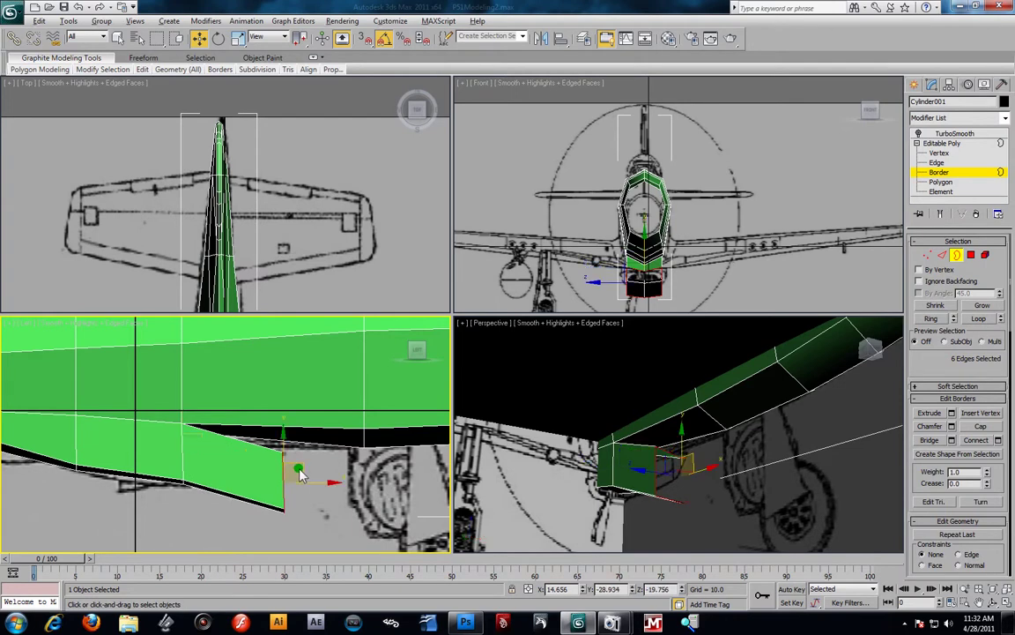
Make the fuselage see-through and move the new section's lower front vertices up and back onto the blueprint scoop's lower lip
key("alt+x")
scroll(304, 469, "up", 2)
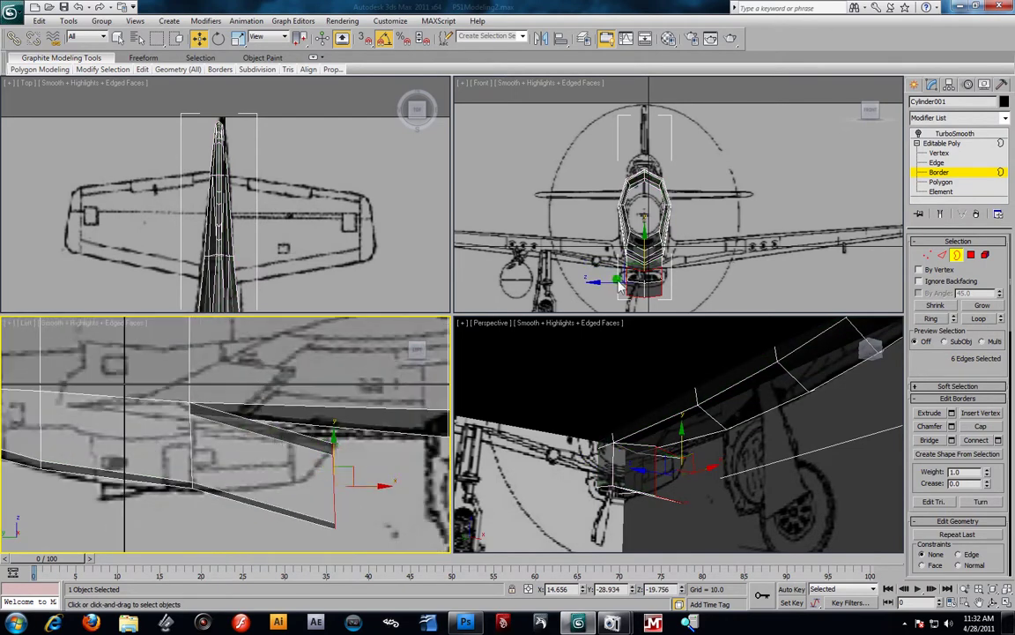
left_click(940, 153)
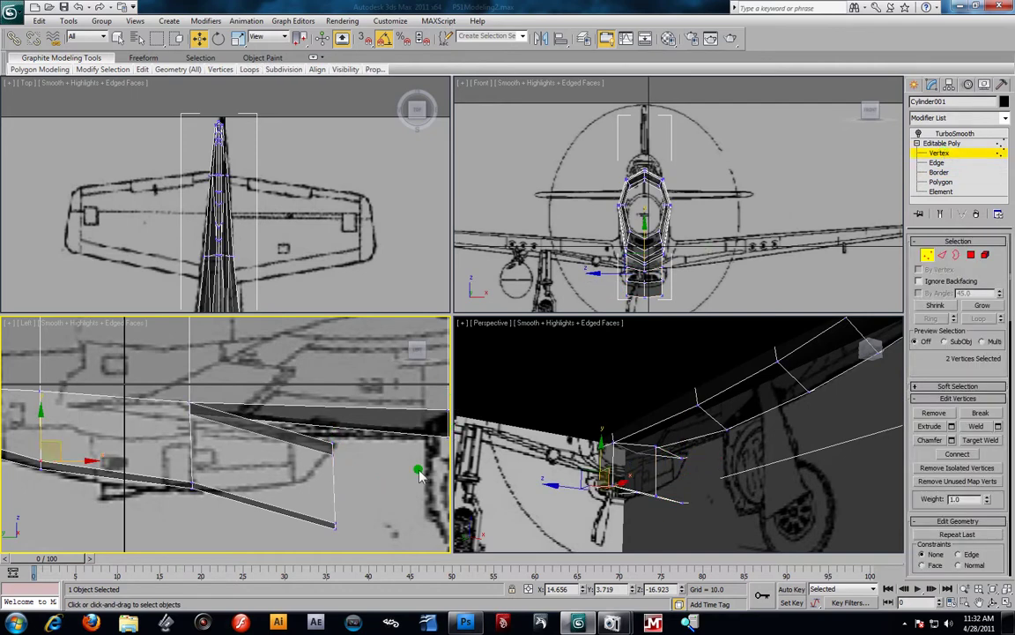
left_click_drag(352, 544, 292, 478)
left_click_drag(355, 510, 308, 425)
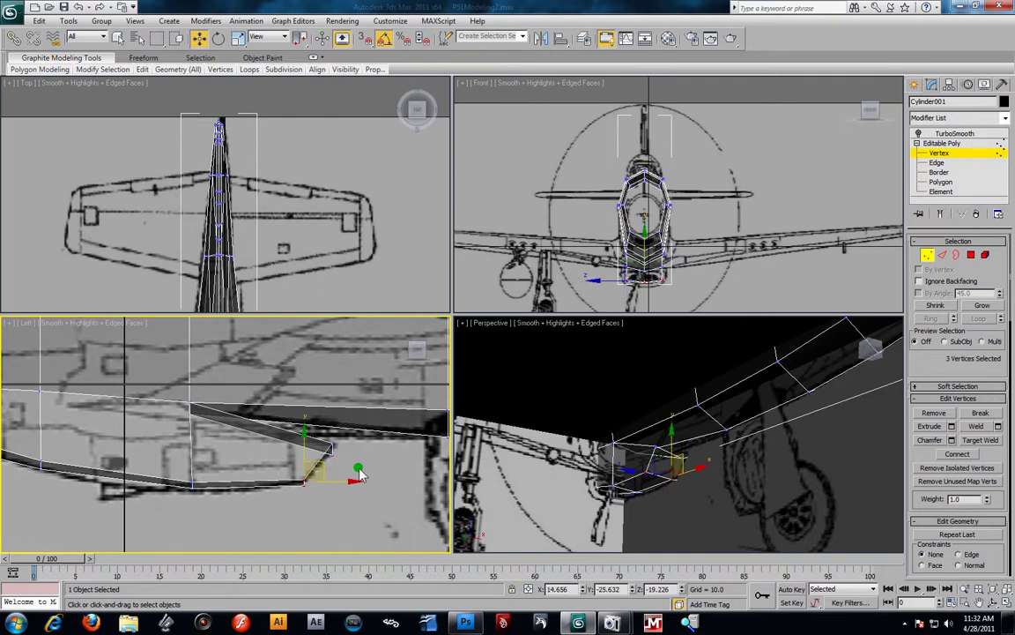
Fine-tune the front opening's vertices to the blueprint's slanted intake lip, placing the bottom center vertex at about Y -25.2, Z -19.5
scroll(356, 481, "up", 2)
scroll(374, 470, "down", 2)
middle_click_drag(373, 469, 237, 440)
mouse_move(306, 444)
left_mouse_down()
mouse_move(272, 458)
mouse_move(302, 454)
mouse_move(284, 434)
left_mouse_up()
scroll(276, 489, "up", 2)
middle_click_drag(276, 489, 310, 455)
mouse_move(315, 467)
left_mouse_down()
mouse_move(284, 477)
mouse_move(319, 473)
mouse_move(310, 469)
left_mouse_up()
middle_click_drag(227, 405, 257, 473)
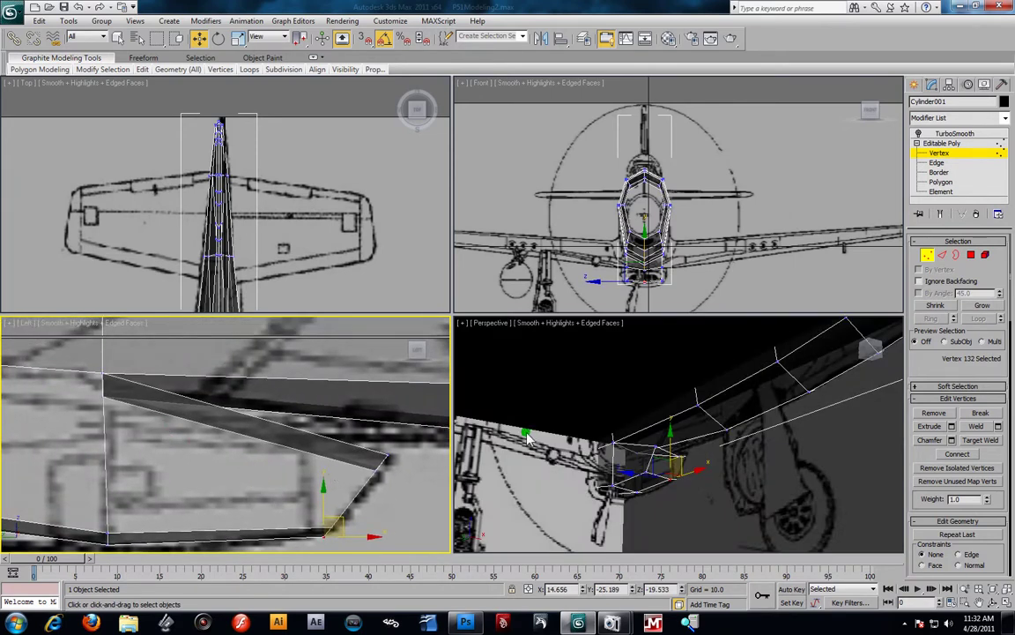
Hide the unselected blueprint planes in a full-size perspective view and make the fuselage opaque again
left_click(675, 490)
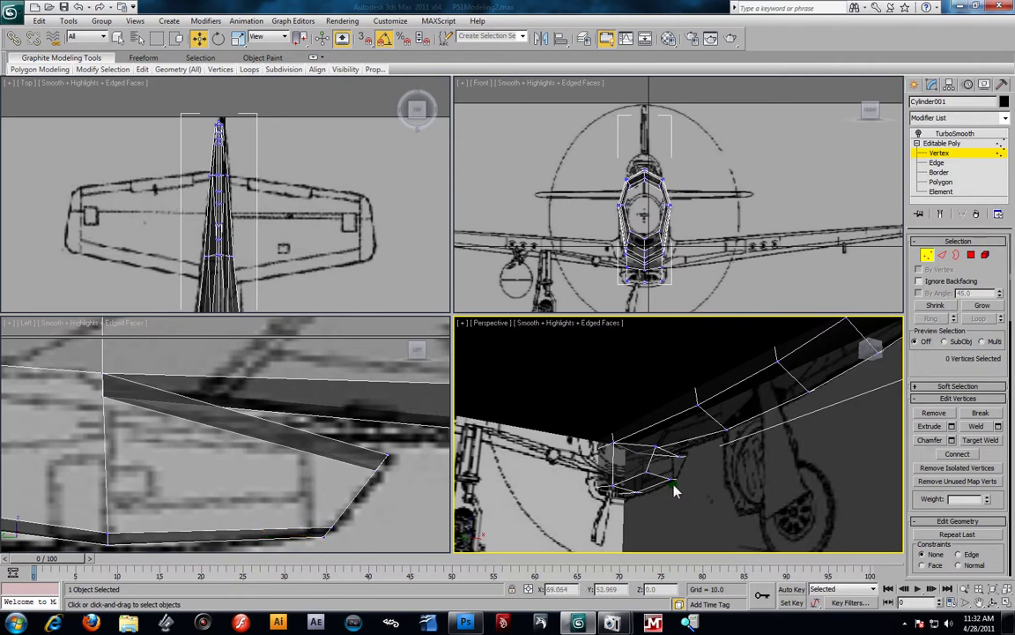
key("alt+w")
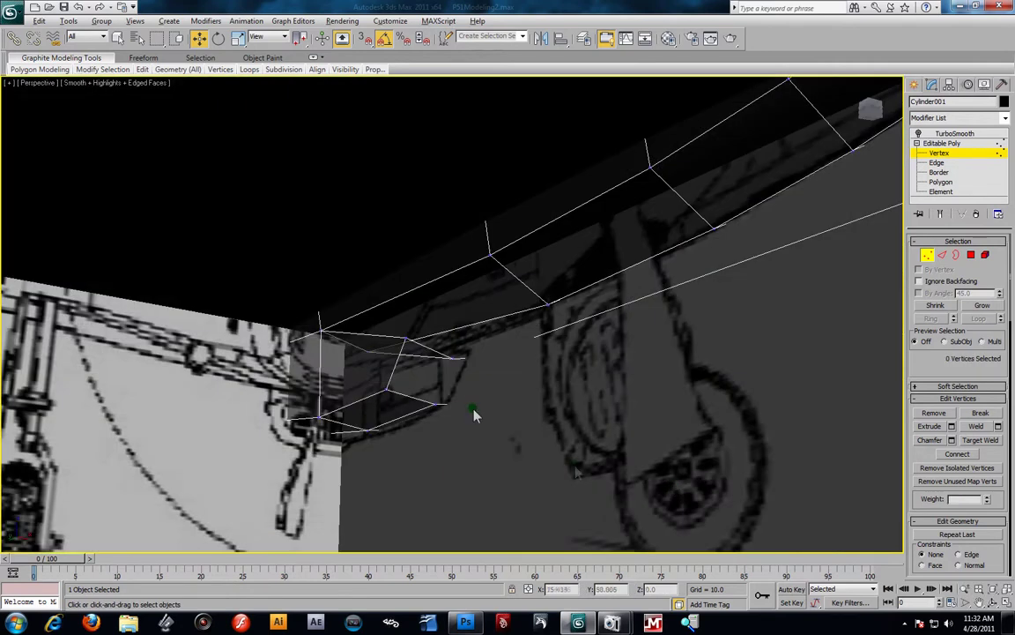
right_click(526, 263)
left_click(564, 212)
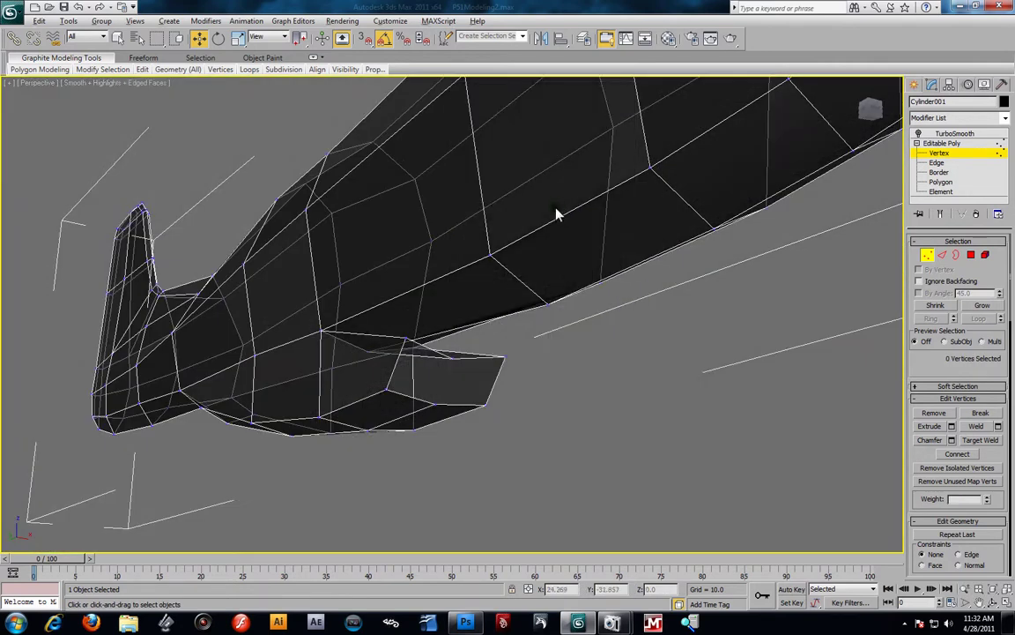
Raise the center vertex on the scoop opening's upper edge level with that edge's corners
middle_click_drag(488, 313, 474, 331, "alt")
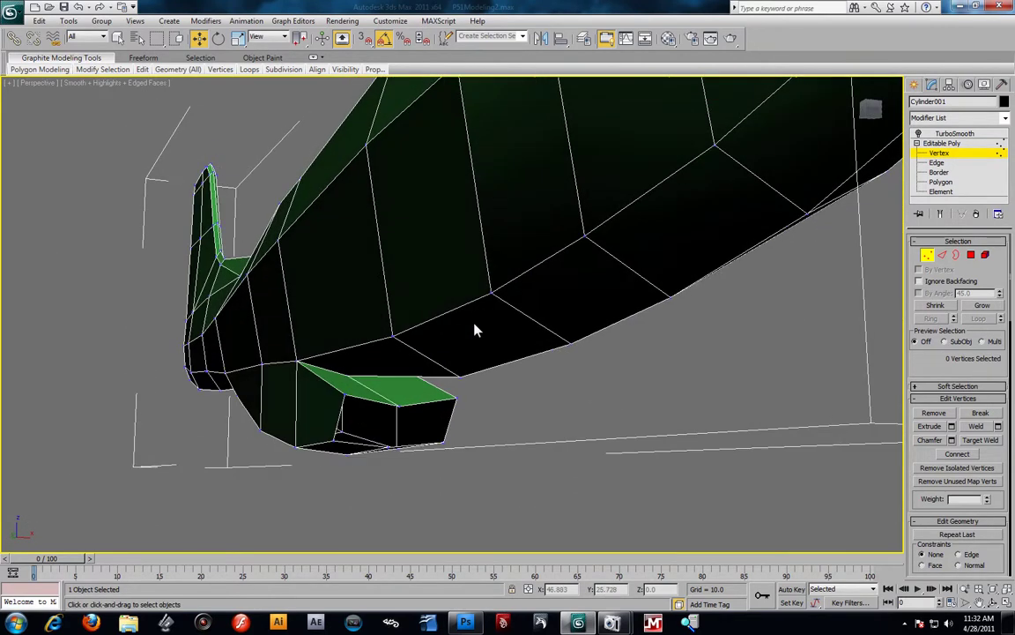
left_click(398, 404)
mouse_move(401, 357)
middle_mouse_down("alt")
mouse_move(398, 346)
mouse_move(483, 390)
mouse_move(460, 363)
middle_mouse_up("alt")
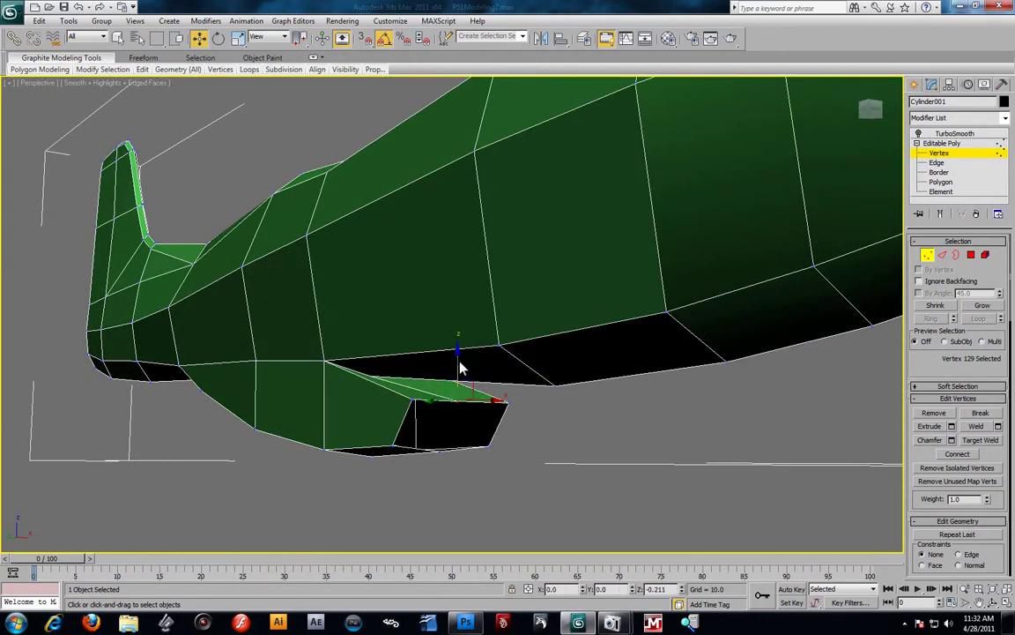
Extrude the scoop opening's border inward by scaling to form a rim around the intake, reducing the inner border's height to 83%
left_click(939, 172)
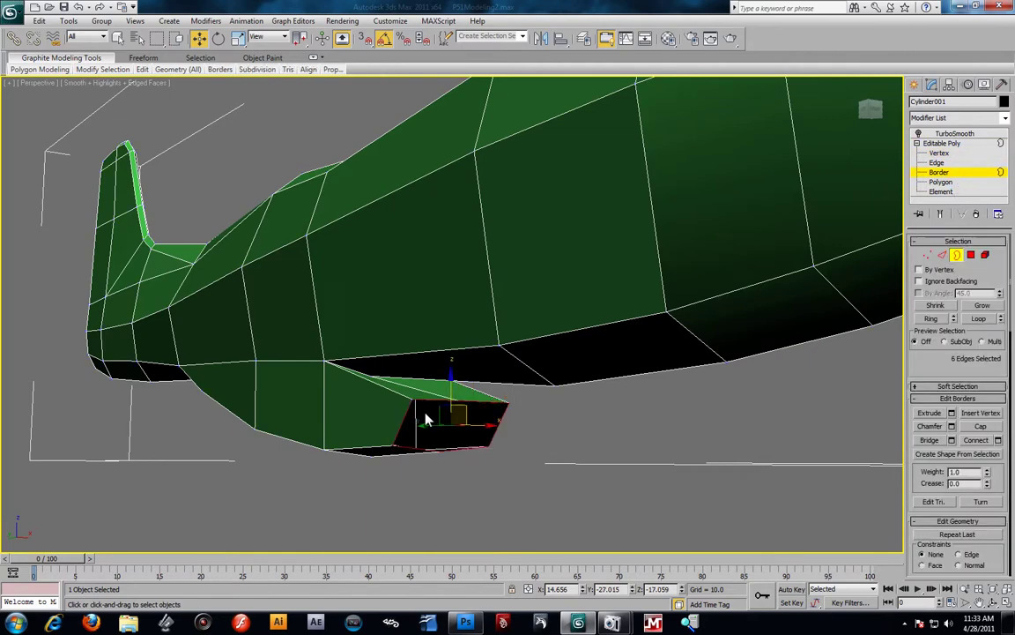
scroll(599, 462, "up", 3)
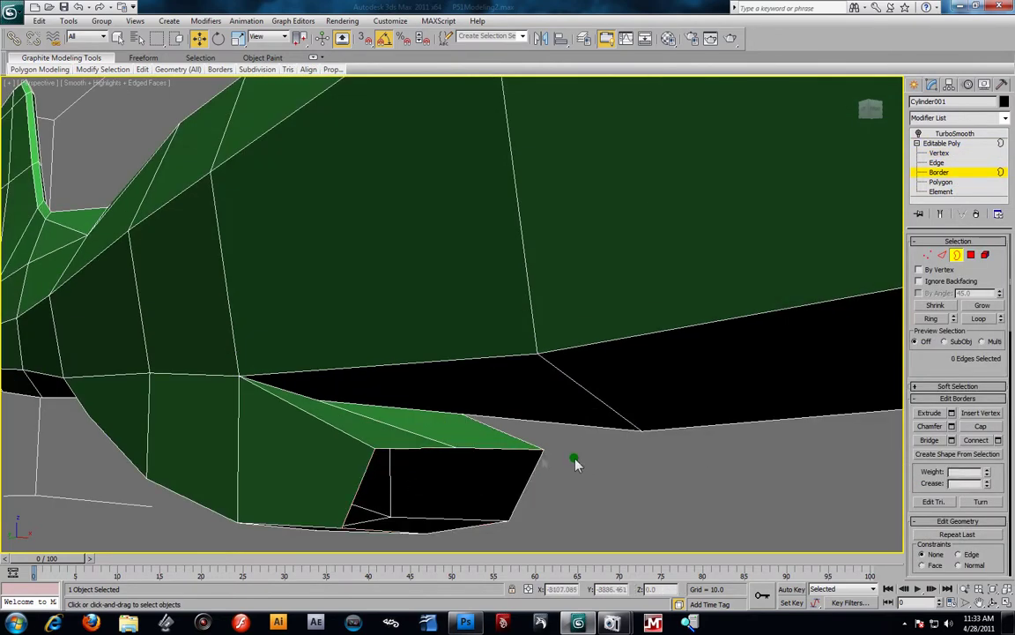
left_click(514, 453)
middle_click_drag(522, 459, 567, 478, "alt")
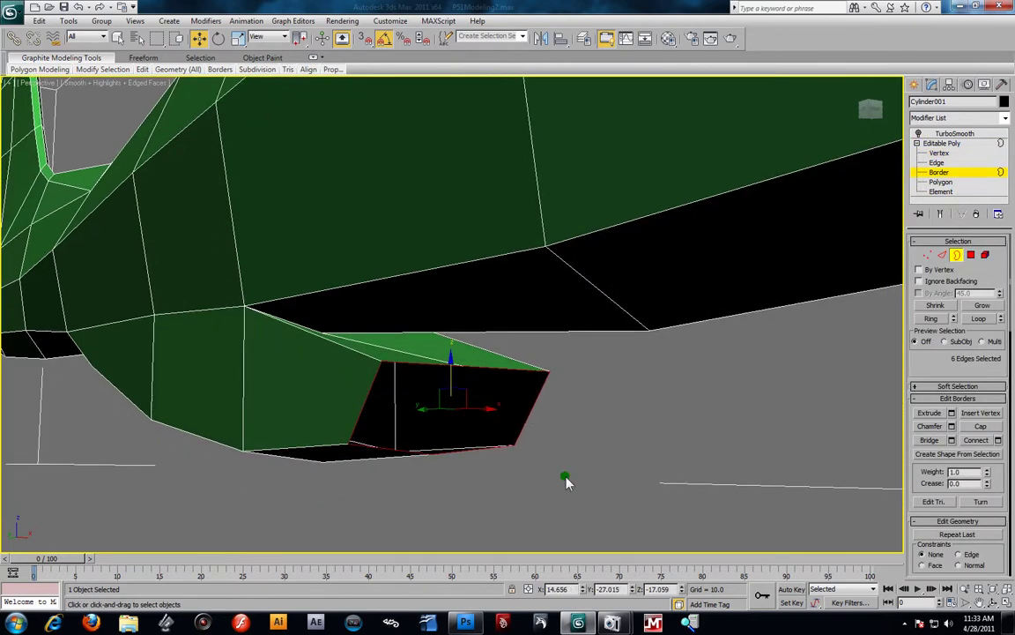
left_click(240, 39)
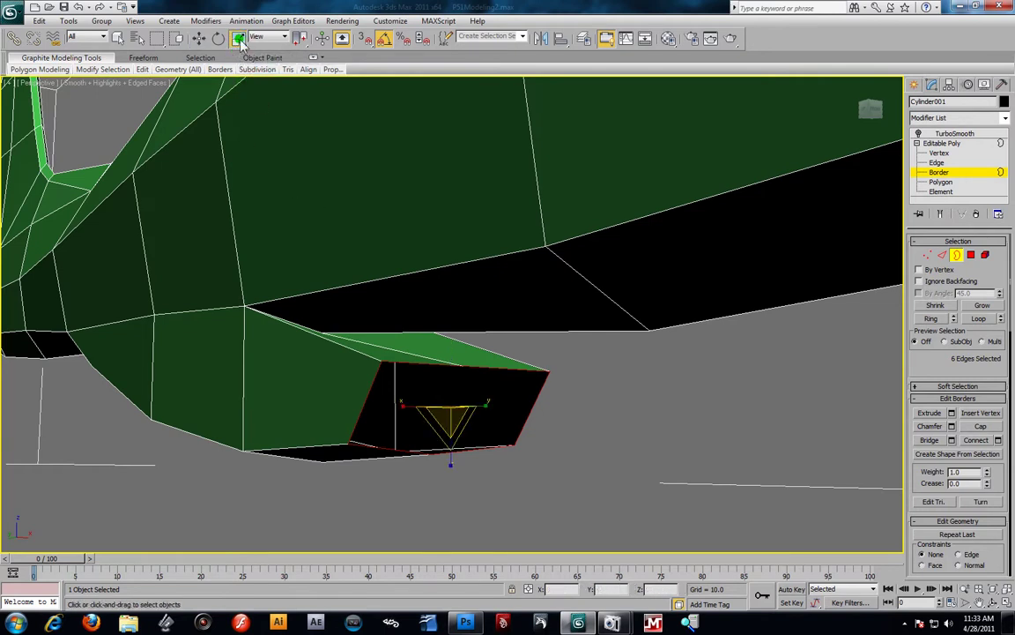
left_click_drag(461, 415, 457, 435, "shift")
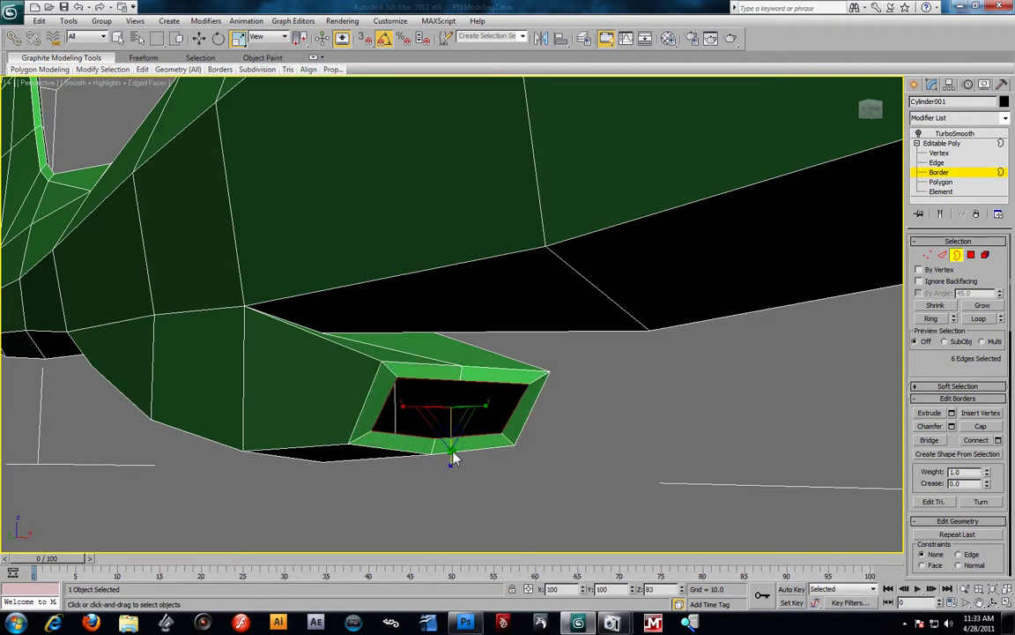
mouse_move(457, 459)
middle_mouse_down("alt")
mouse_move(492, 460)
mouse_move(443, 456)
mouse_move(453, 456)
middle_mouse_up("alt")
key("alt+w")
middle_click_drag(357, 427, 345, 427)
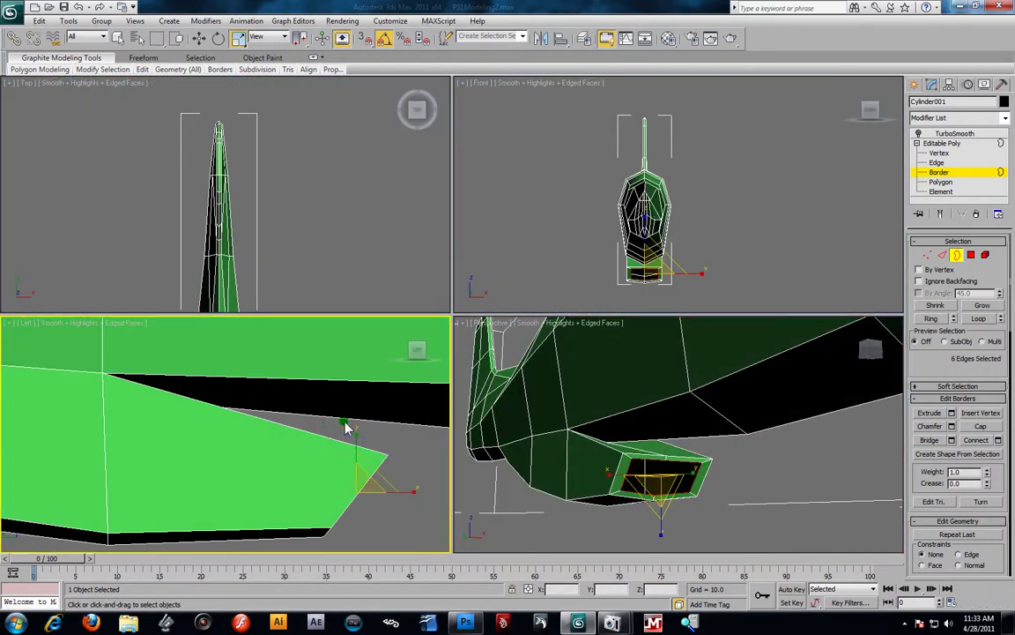
Extrude the intake's inner border back into the scoop to form a duct, ending at about Y -13.9, Z -15.4
key("alt+x")
left_click(199, 38)
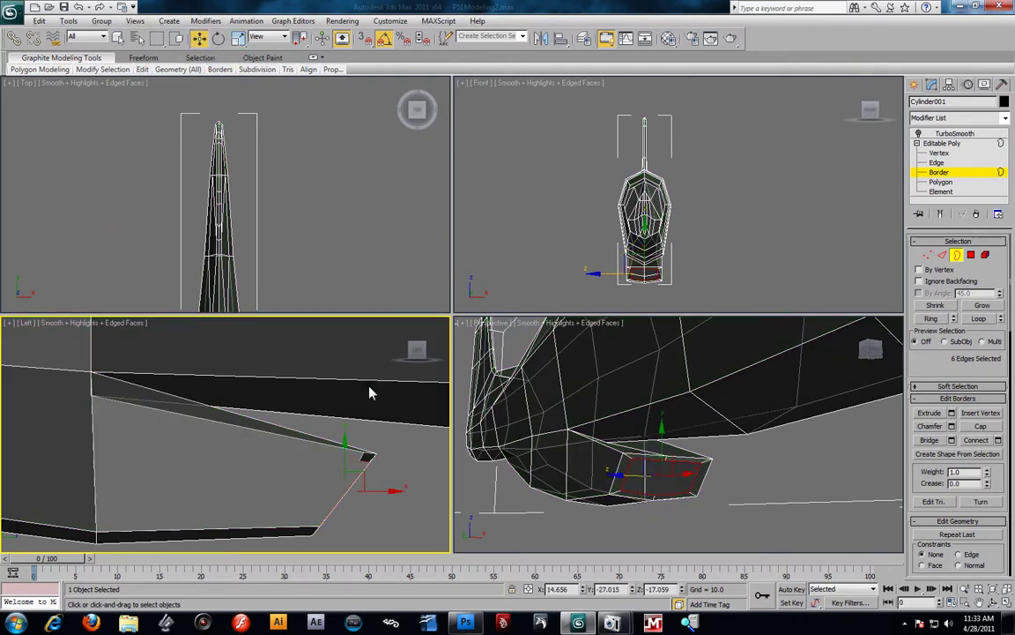
middle_click_drag(370, 394, 312, 374)
left_click_drag(309, 468, 75, 438, "shift")
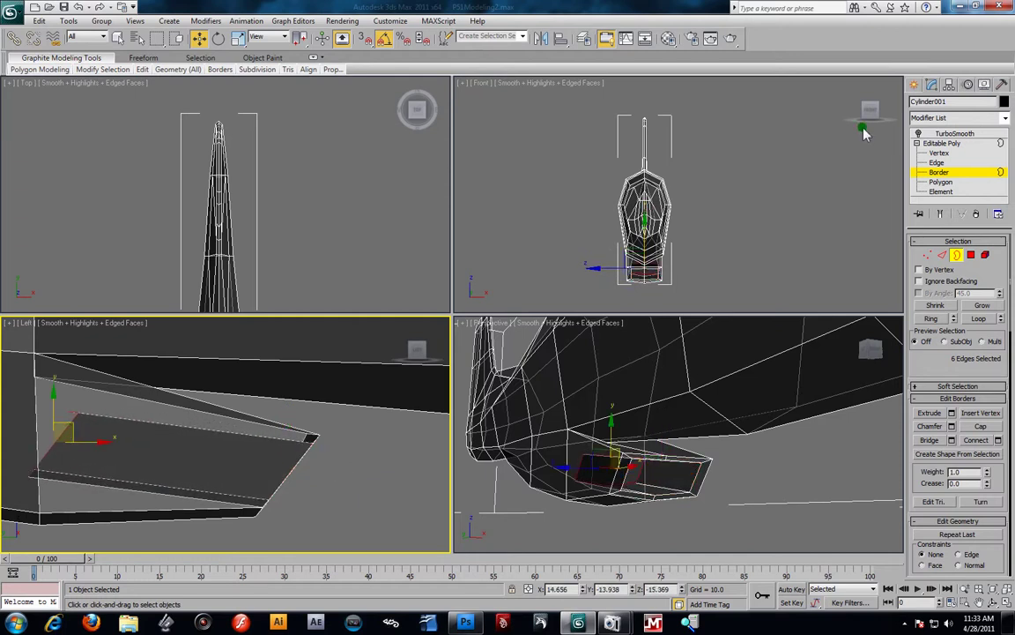
Align the duct's rear vertices to the scoop's rear vertical edge near Y -13, lowering the bottom three to about Z -18.5
left_click(939, 153)
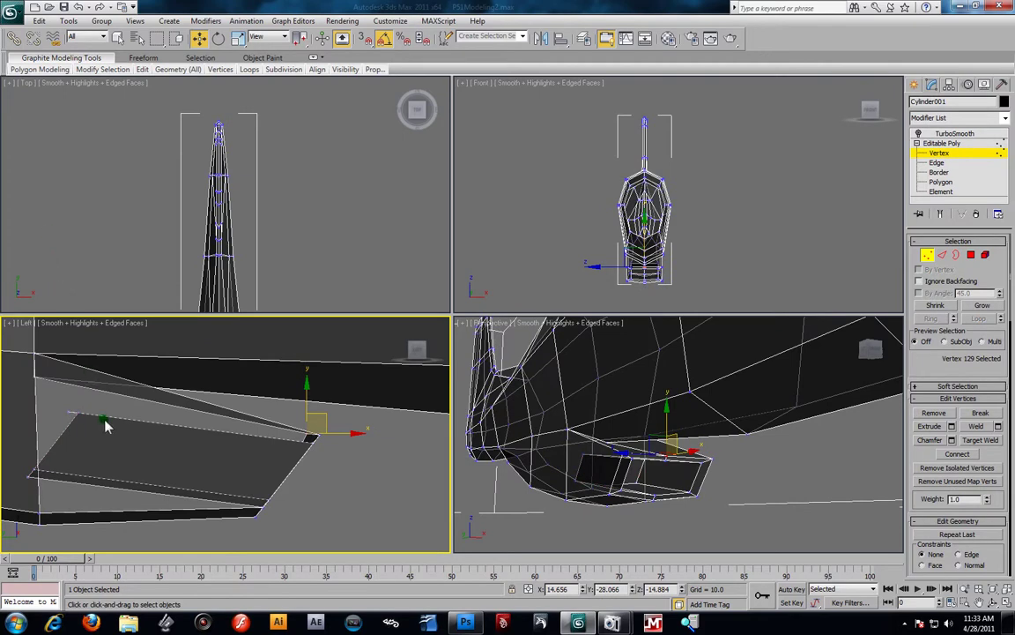
key("F3")
middle_click_drag(175, 430, 177, 432)
mouse_move(122, 412)
left_mouse_down()
mouse_move(154, 436)
mouse_move(163, 410)
mouse_move(128, 394)
mouse_move(94, 407)
mouse_move(105, 418)
mouse_move(139, 407)
left_mouse_up()
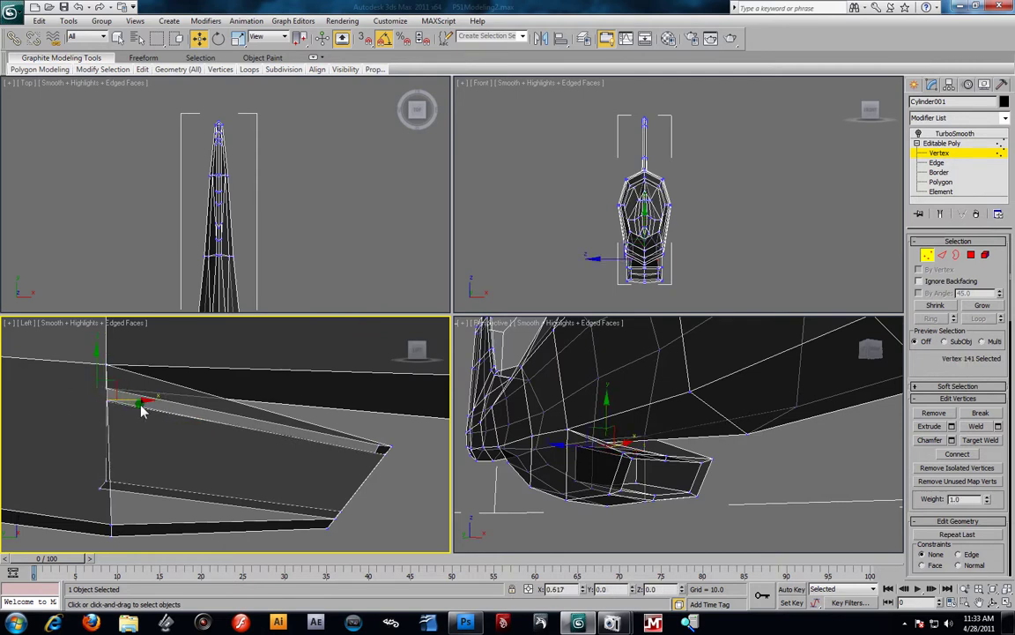
left_click(114, 478)
left_click_drag(124, 482, 147, 483)
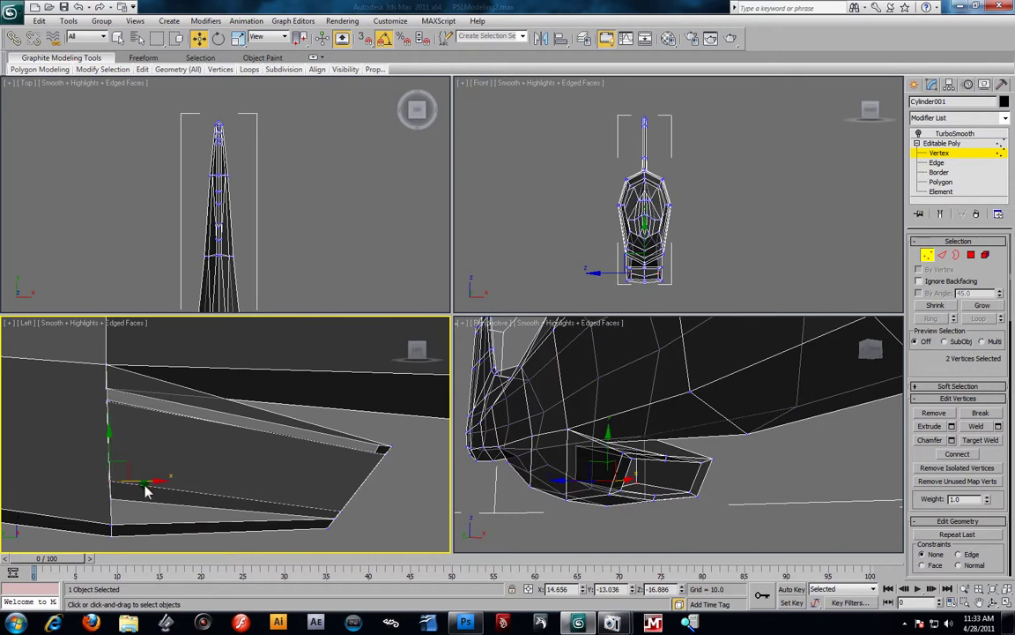
left_click_drag(84, 453, 131, 518)
left_click_drag(113, 453, 115, 495)
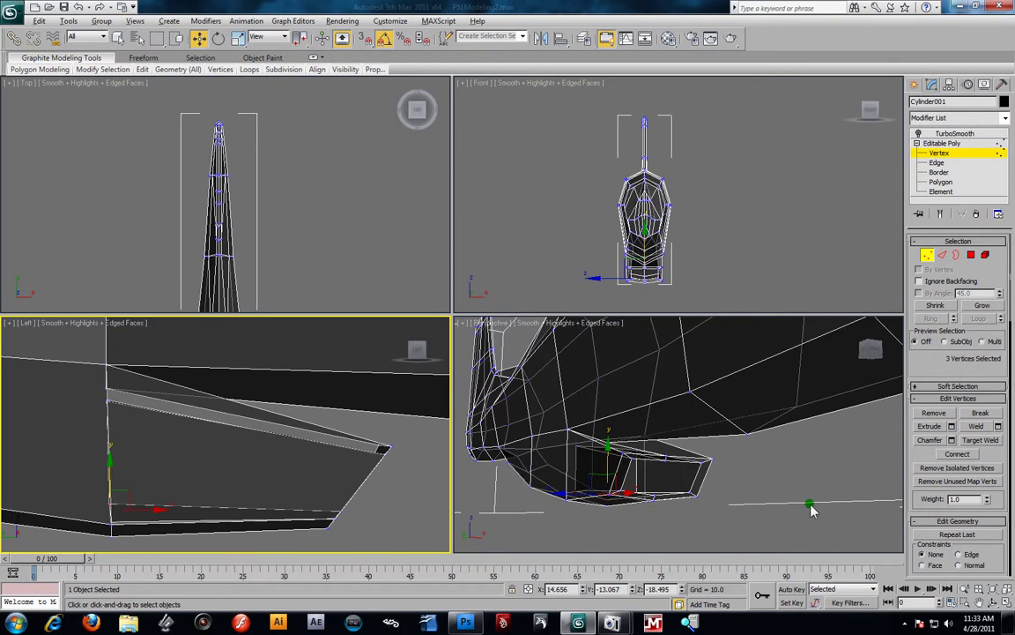
Preview the opaque fuselage with TurboSmooth on, examine the scoop intake up close, and turn smoothing off again
key("alt+x")
right_click(734, 483)
scroll(734, 483, "up", 3)
key("alt+w")
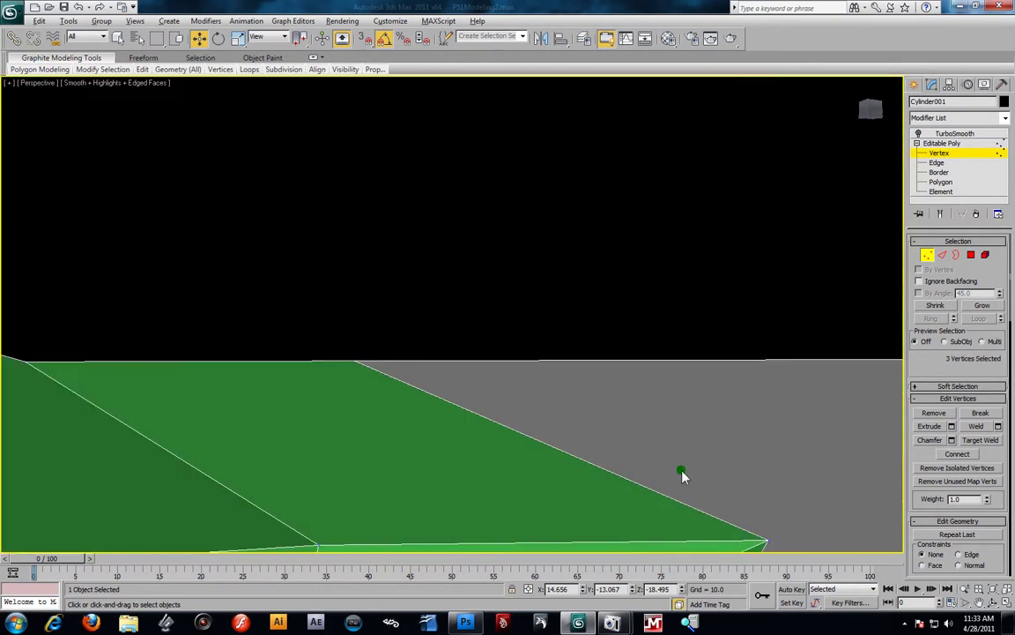
scroll(517, 363, "down", 5)
mouse_move(516, 362)
middle_mouse_down("alt")
mouse_move(517, 378)
mouse_move(469, 374)
mouse_move(532, 379)
mouse_move(539, 347)
mouse_move(488, 340)
mouse_move(430, 366)
mouse_move(512, 345)
mouse_move(516, 353)
middle_mouse_up("alt")
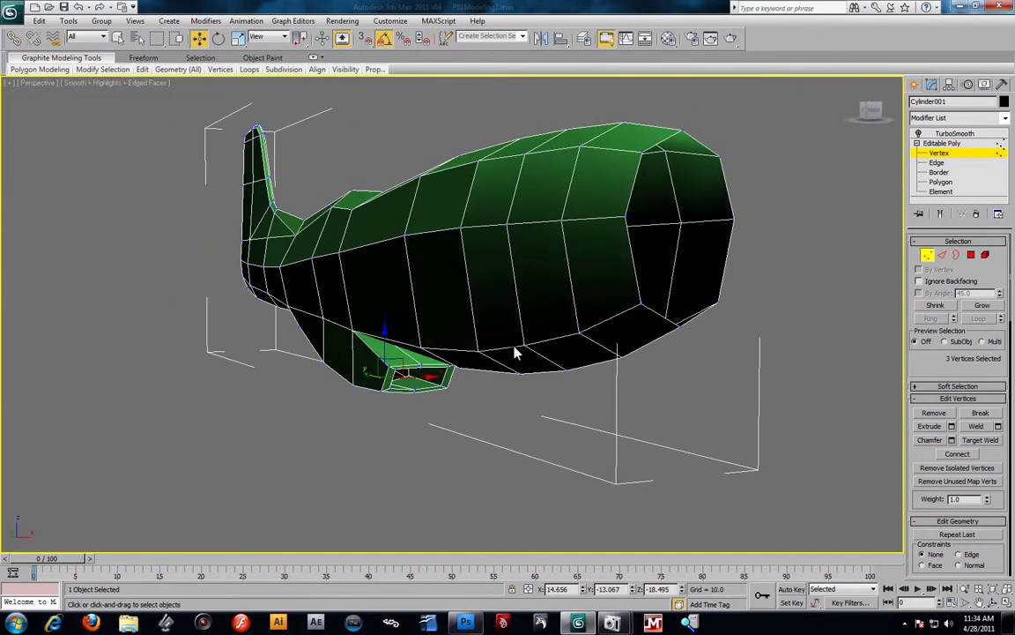
left_click(927, 134)
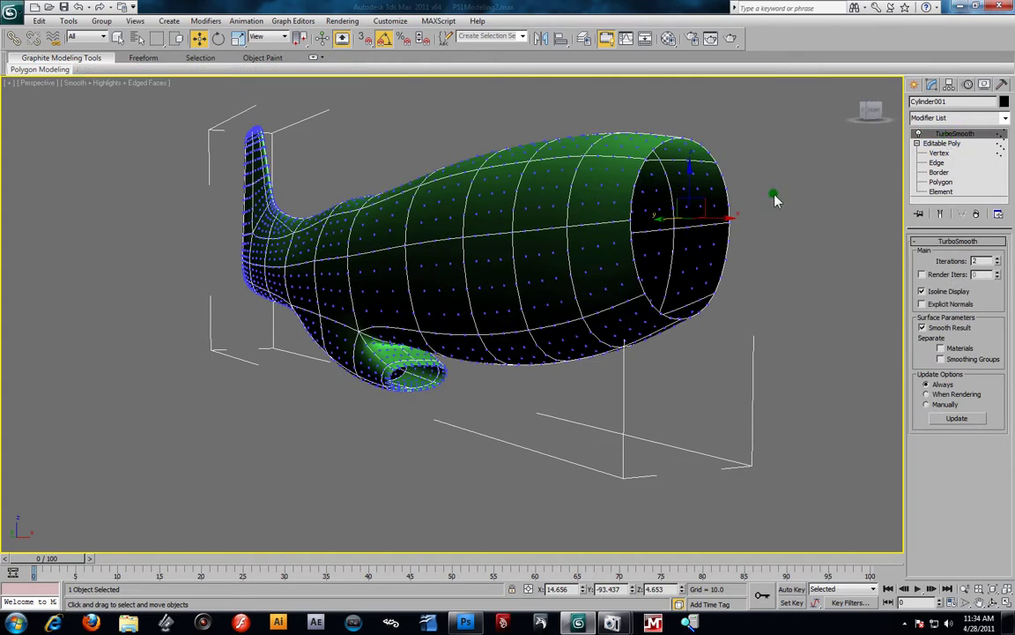
left_click(635, 402)
middle_click_drag(526, 395, 467, 406, "alt")
scroll(487, 382, "up", 3)
scroll(467, 403, "up", 5)
middle_click_drag(408, 393, 480, 389, "alt")
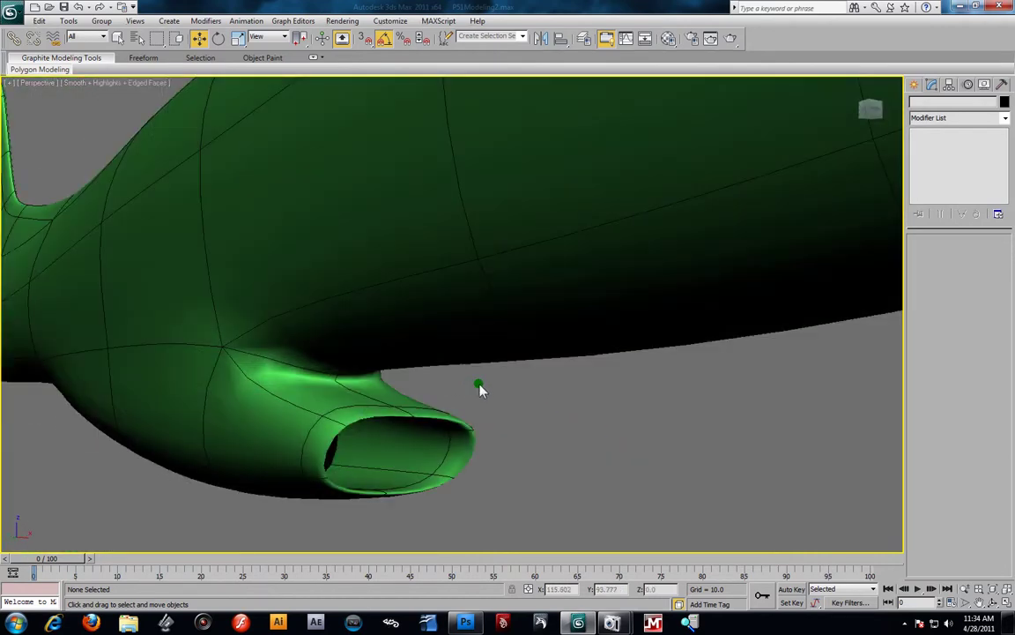
left_click(293, 387)
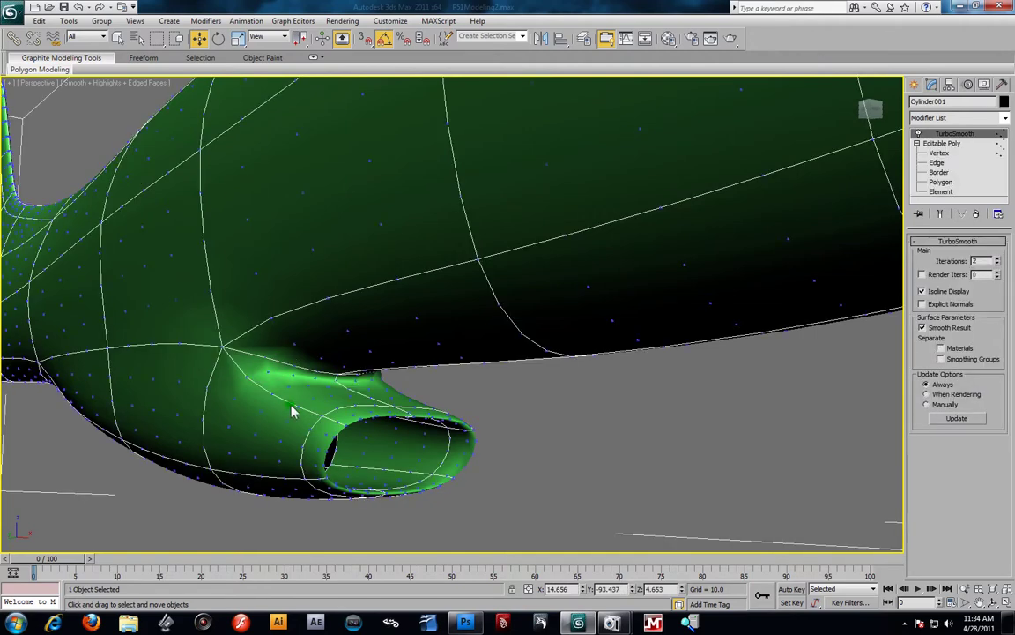
left_click(917, 134)
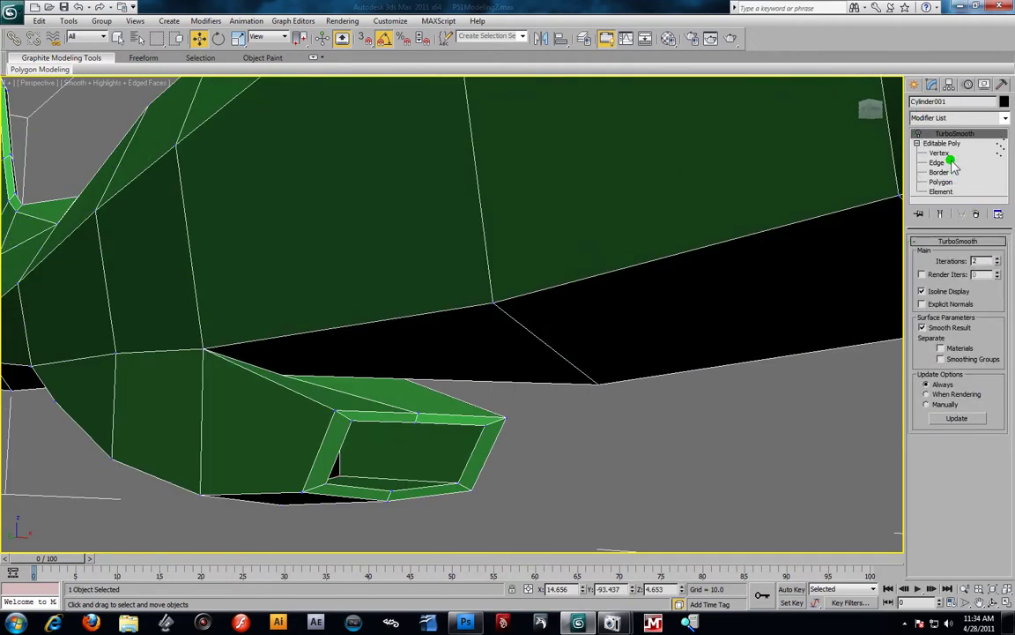
Lower the two upper corner vertices of the intake's inner rim to about Y -28.2, Z -15.8
left_click(939, 154)
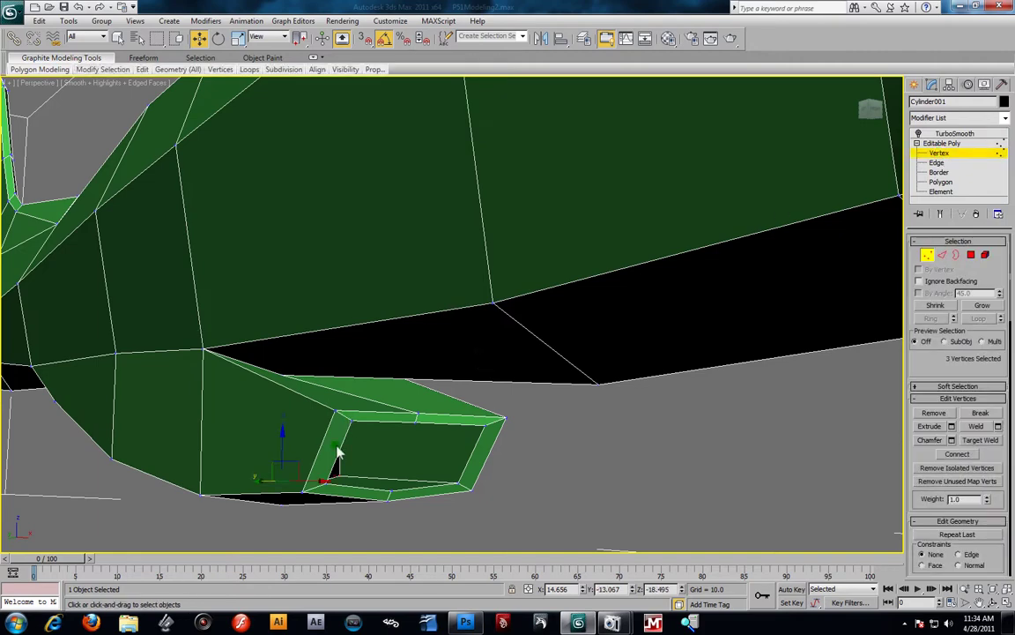
left_click(353, 420)
left_click(487, 428, "ctrl")
key("alt+w")
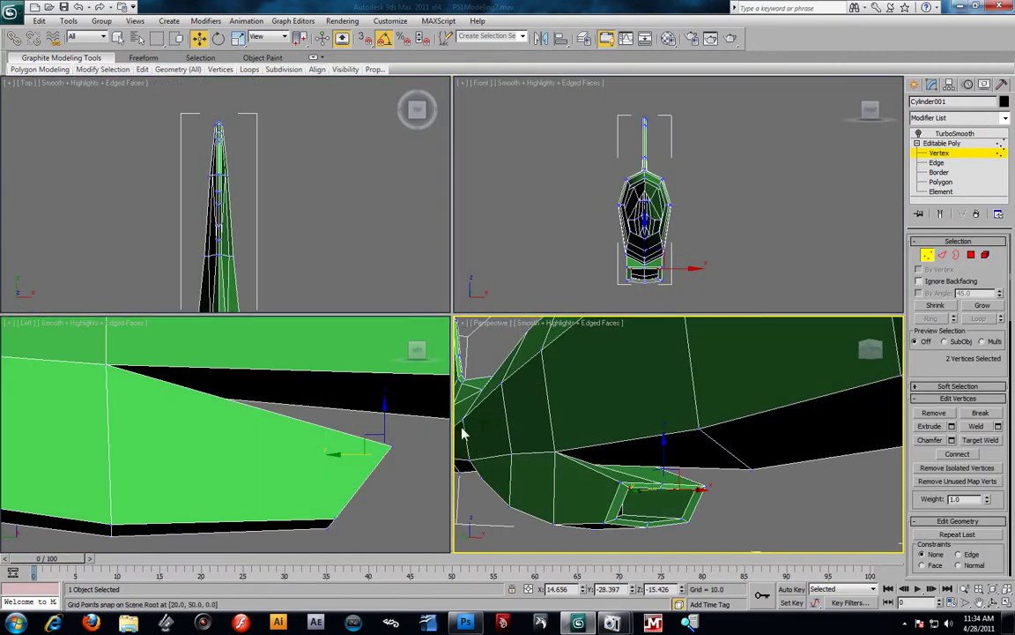
scroll(379, 454, "up", 5)
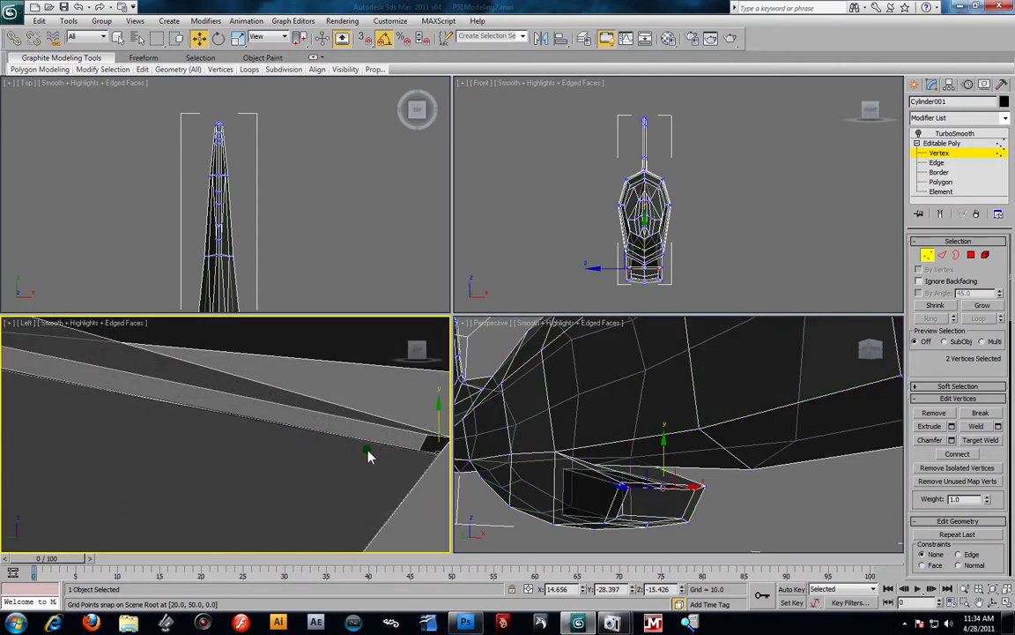
mouse_move(340, 421)
left_mouse_down()
mouse_move(351, 437)
mouse_move(342, 452)
left_mouse_up()
scroll(637, 526, "up", 4)
key("alt+x")
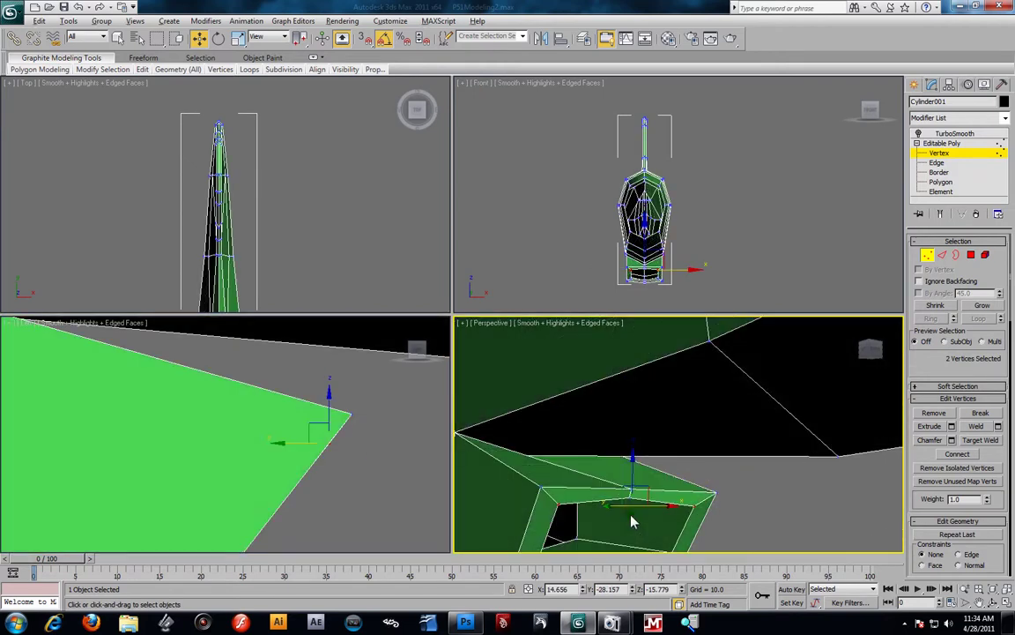
Reposition the center vertex on the inner rim's upper edge to about Y -27.5, Z -15.6
left_click(631, 499)
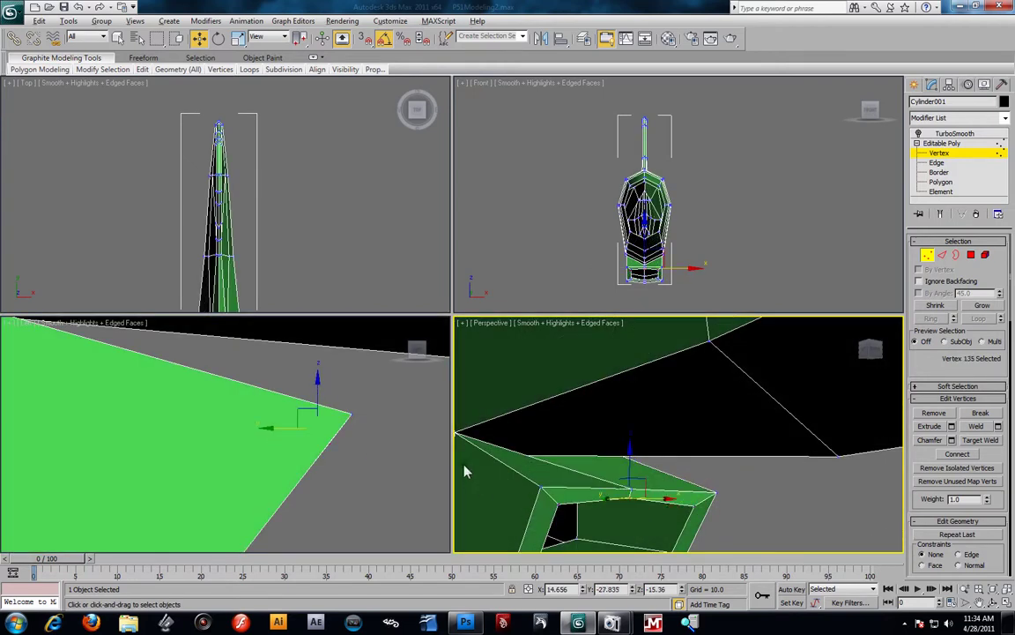
key("alt+x")
middle_click_drag(323, 455, 306, 422)
left_click_drag(323, 391, 299, 412)
key("alt+x")
middle_click_drag(712, 480, 679, 437, "alt")
key("alt+w")
scroll(453, 317, "up", 6)
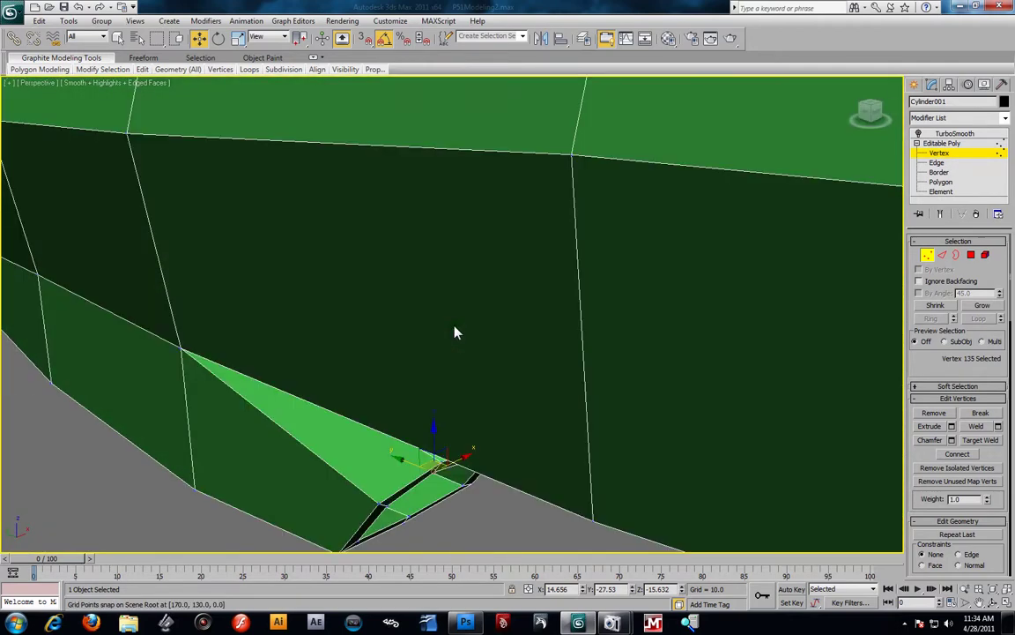
scroll(476, 370, "down", 3)
scroll(486, 352, "up", 3)
scroll(486, 351, "down", 3)
middle_click_drag(493, 390, 485, 399, "alt")
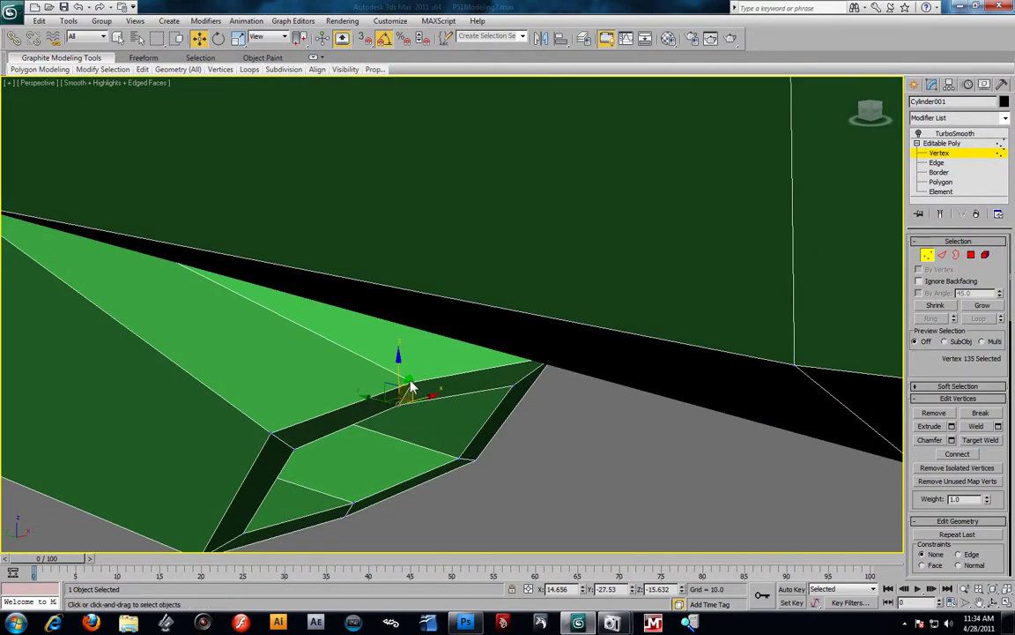
Adjust the inner and outer center vertices on the intake's upper lip together to follow the slant of the opening
left_click(425, 417)
left_click(415, 386)
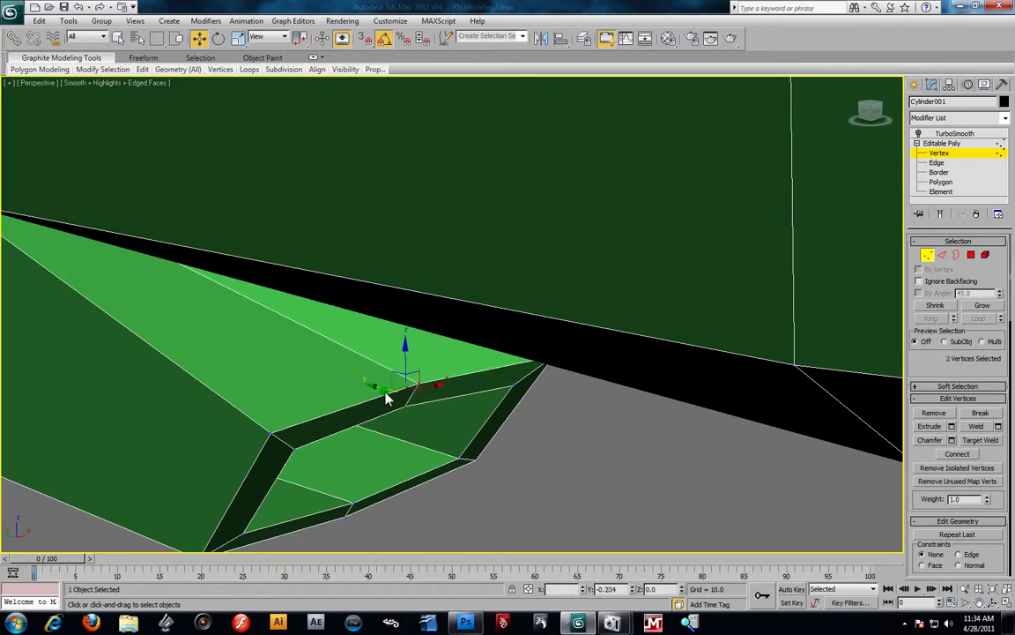
middle_click_drag(390, 401, 464, 413, "alt")
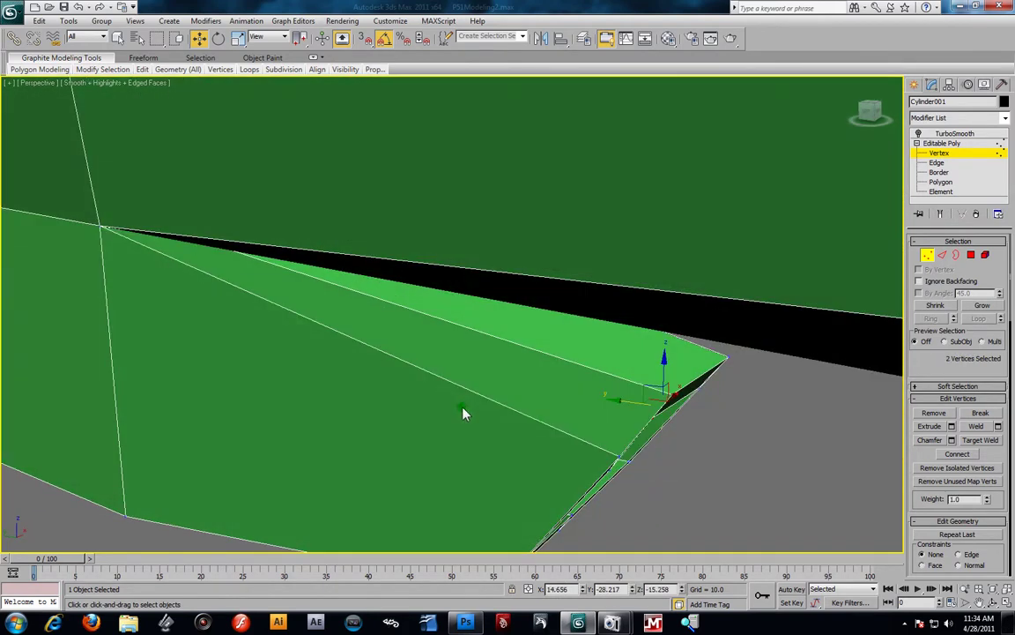
mouse_move(624, 407)
left_mouse_down()
mouse_move(642, 410)
mouse_move(638, 419)
left_mouse_up()
key("alt+w")
left_click(359, 357)
middle_click_drag(359, 357, 340, 390, "alt")
left_click(328, 394)
left_click_drag(332, 397, 333, 399)
left_click(683, 483)
key("alt+w")
middle_click_drag(698, 480, 442, 320, "alt")
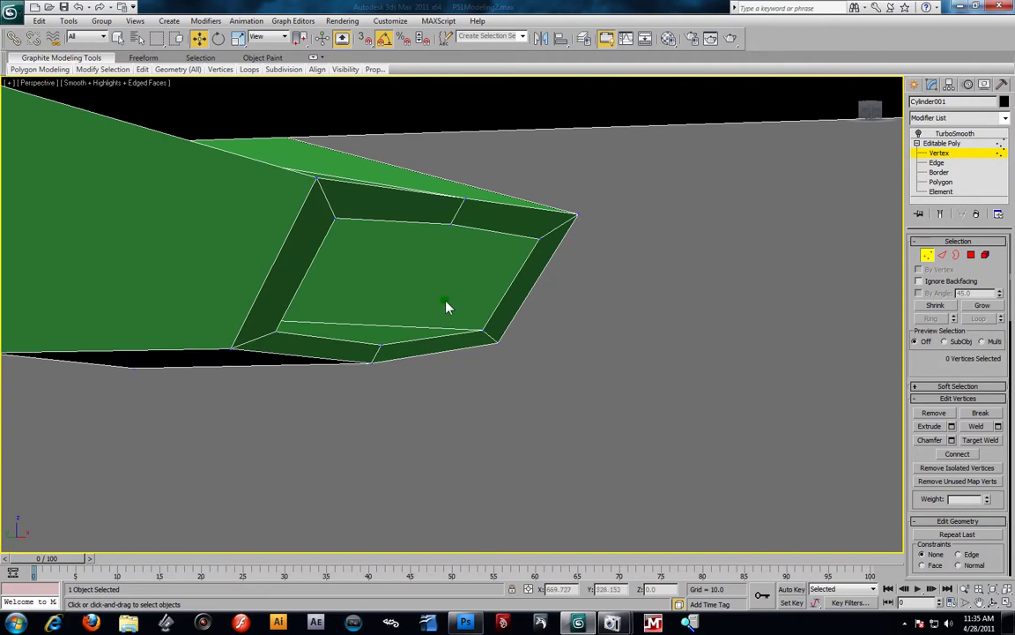
Check the reshaped intake lip with TurboSmooth on, and return to the unsmoothed mesh
left_click(937, 163)
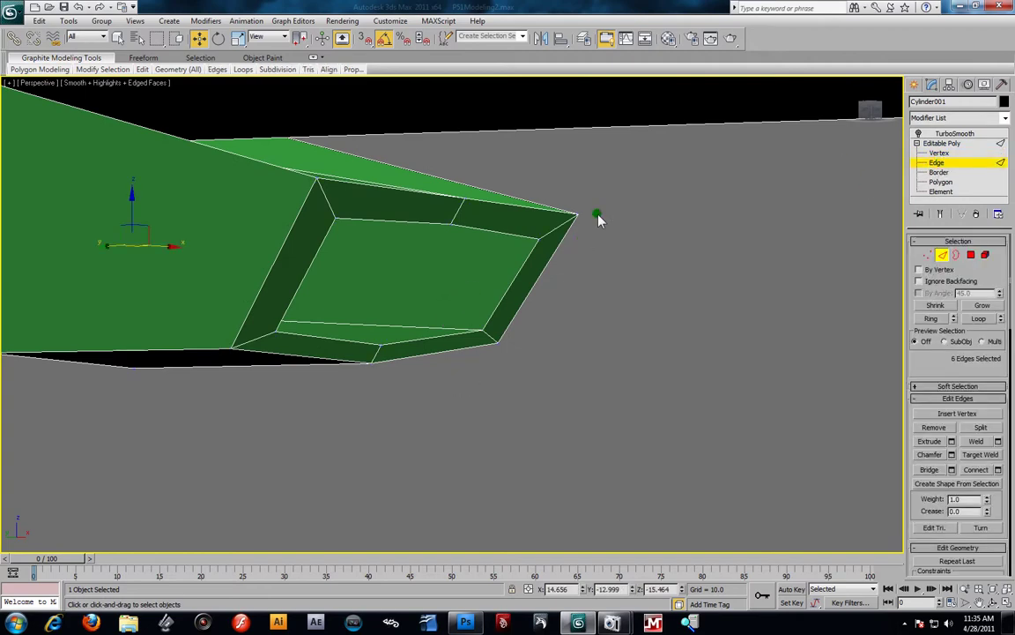
scroll(584, 261, "up", 5)
scroll(589, 265, "down", 4)
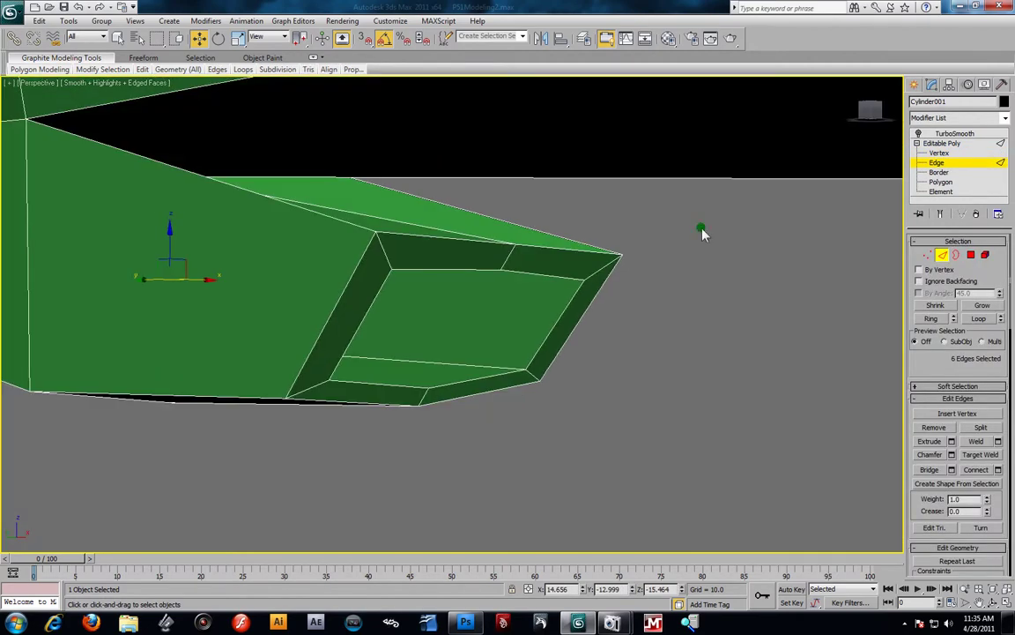
left_click(947, 134)
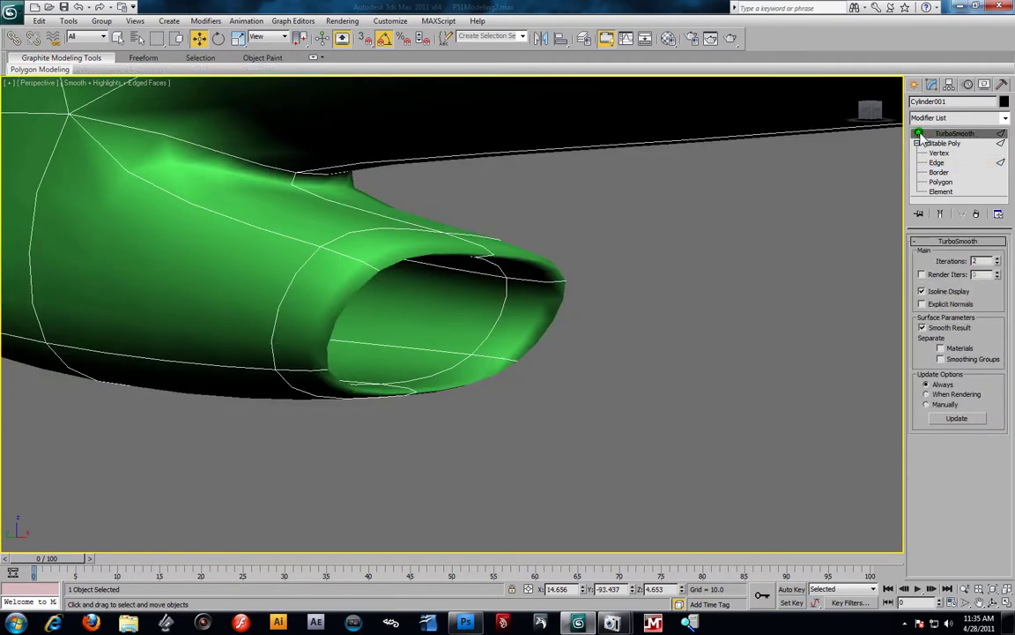
left_click(919, 133)
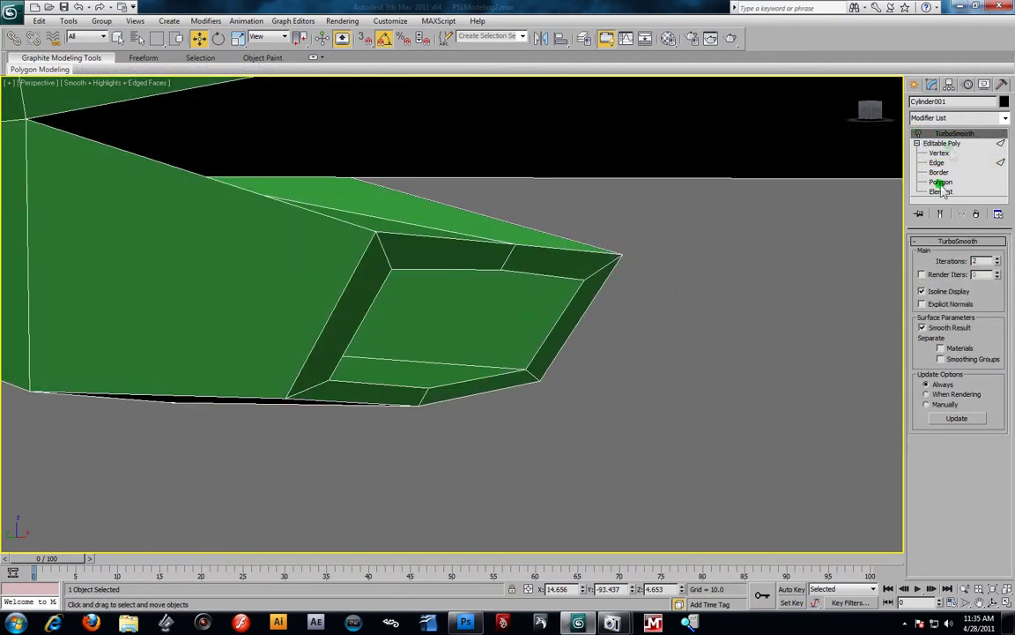
Connect the ring of edges across the intake rim with one segment, pinch 4 and slide 90, beside the inner edge
left_click(936, 162)
left_click(511, 264)
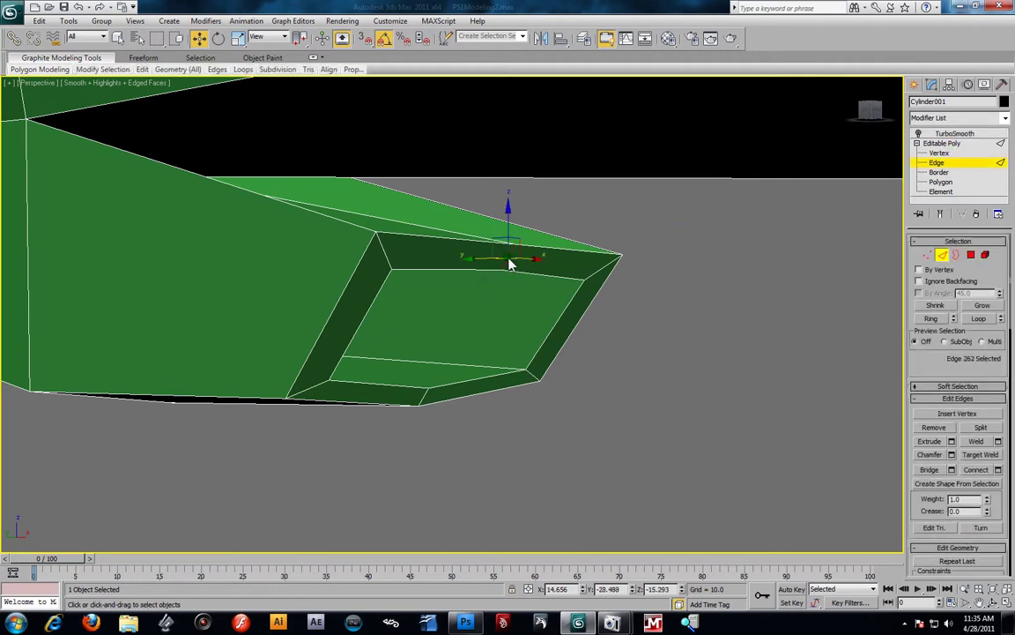
left_click(931, 318)
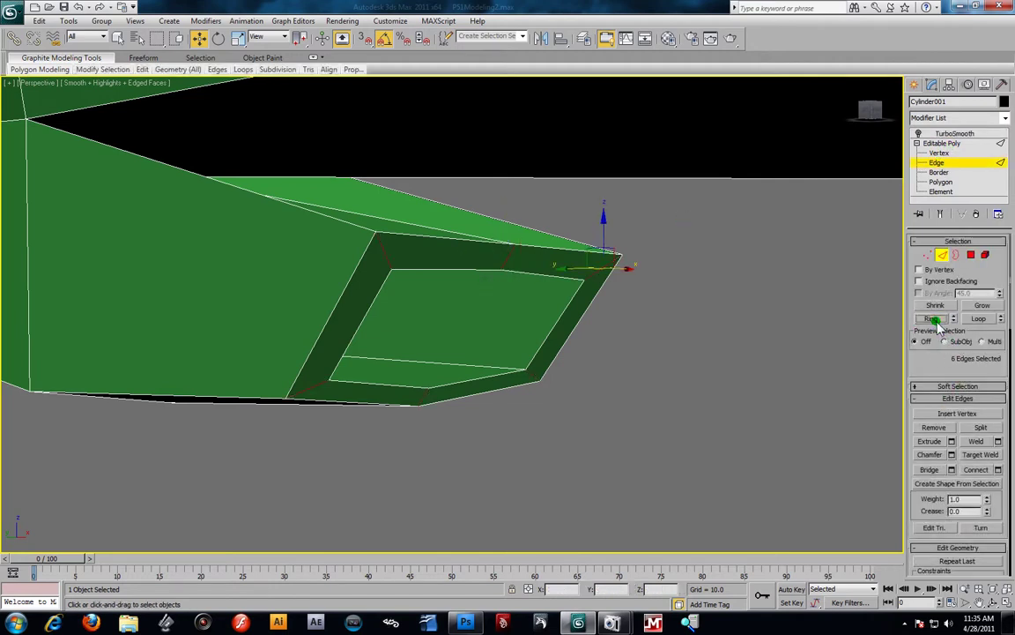
left_click(998, 469)
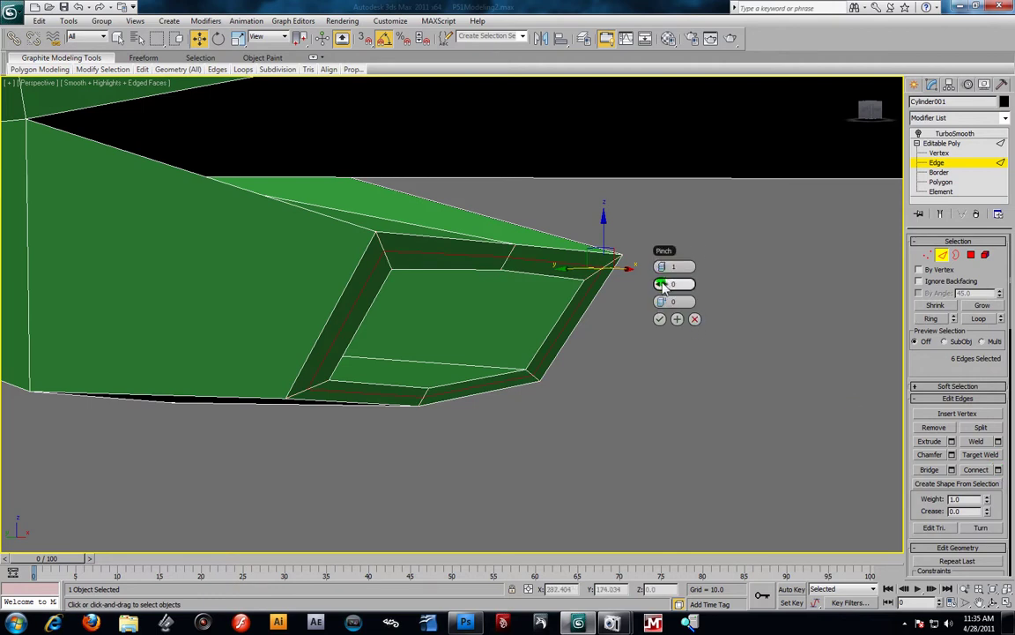
left_click_drag(666, 283, 666, 272)
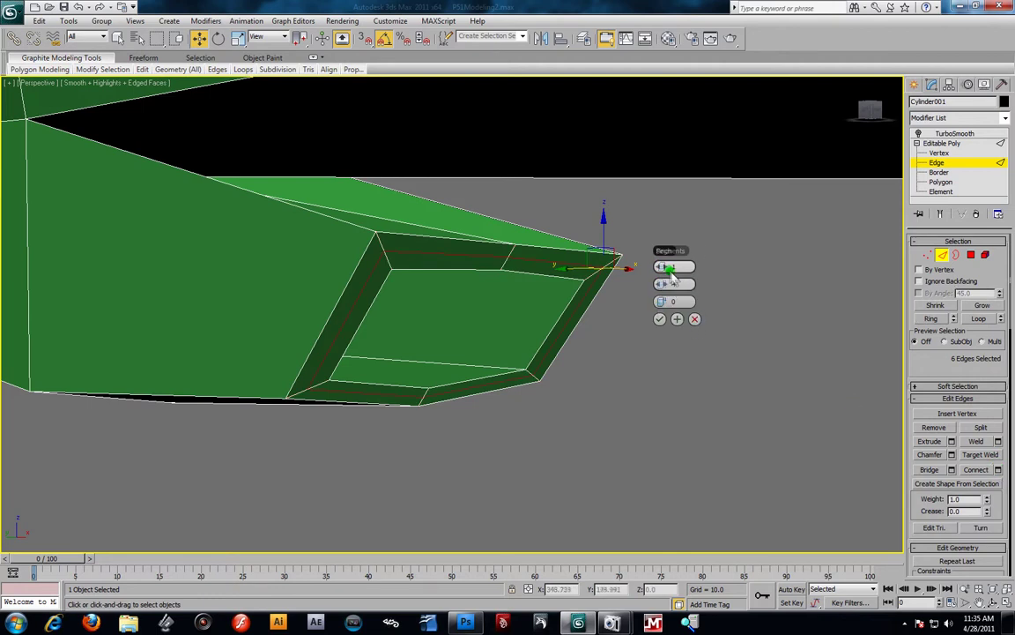
left_click_drag(665, 302, 880, 360)
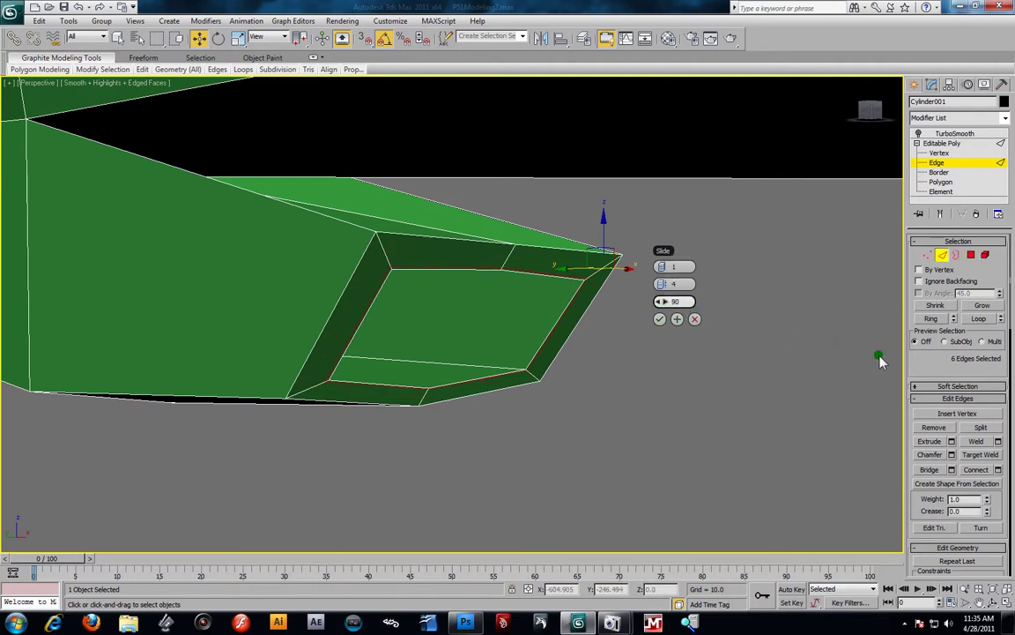
left_click(660, 320)
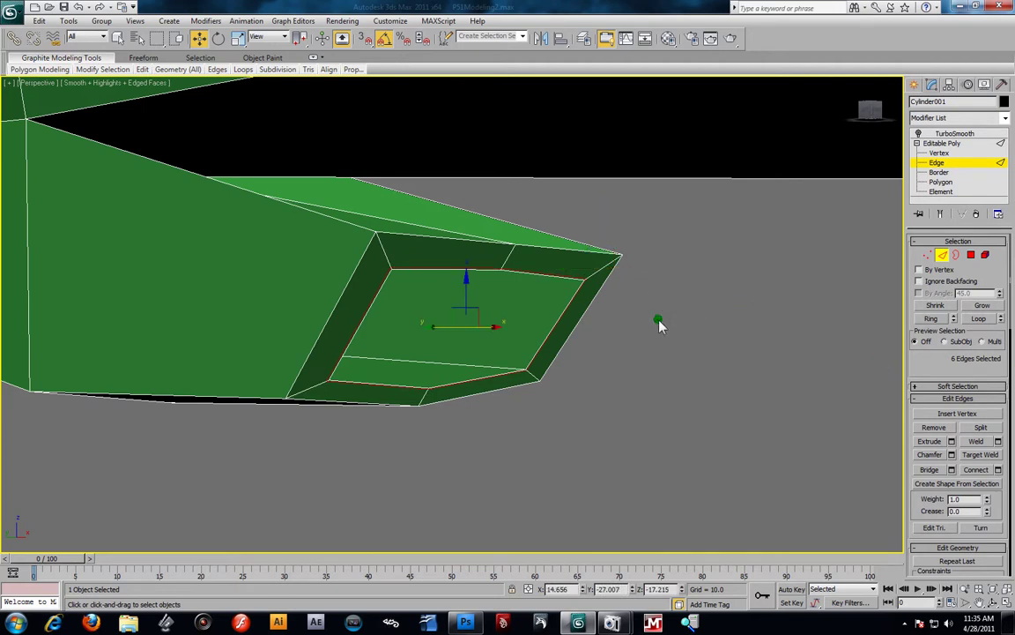
Connect the rim's edge ring again with one segment, pinch 4 and a slide of about -78, near the outer edge
left_click(509, 260)
left_click(932, 318)
left_click(998, 468)
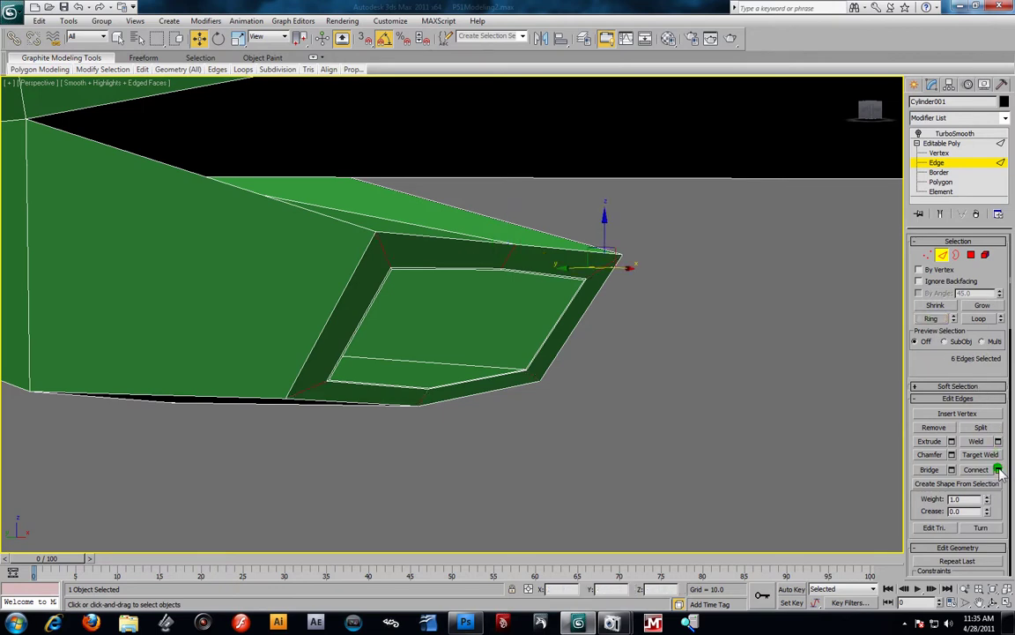
left_click_drag(663, 301, 304, 236)
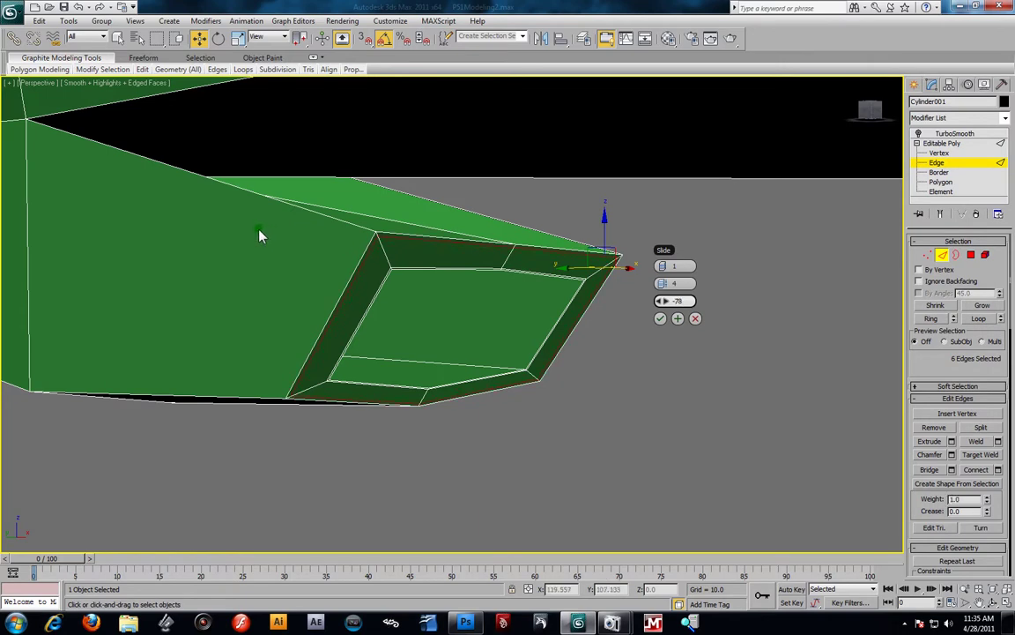
left_click(660, 318)
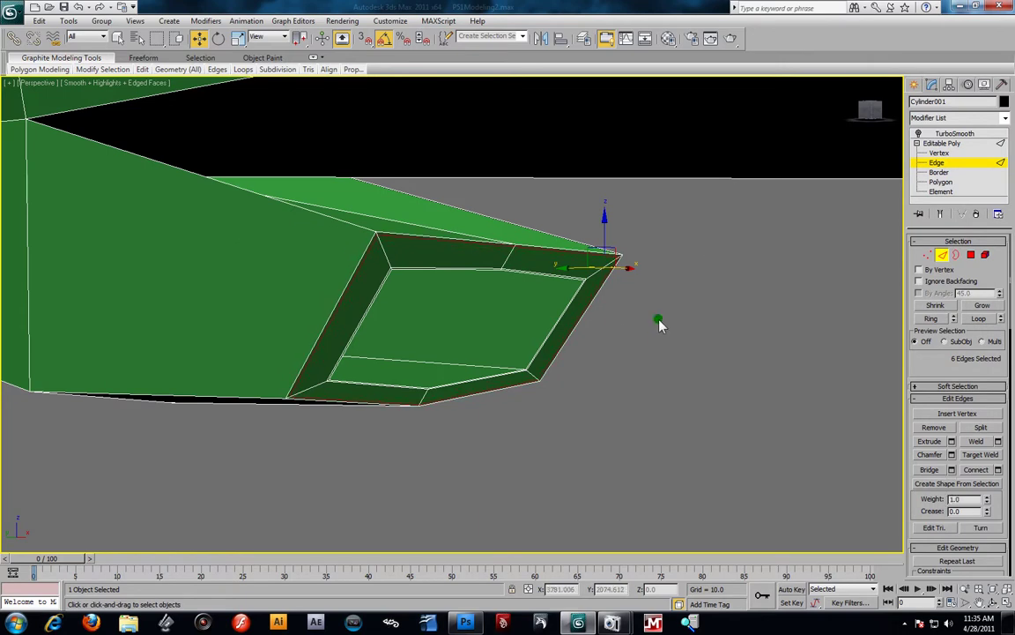
Check the intake rim with TurboSmooth on, save the scene, and return to the unsmoothed mesh
key("alt+x")
middle_click_drag(614, 362, 594, 339, "alt")
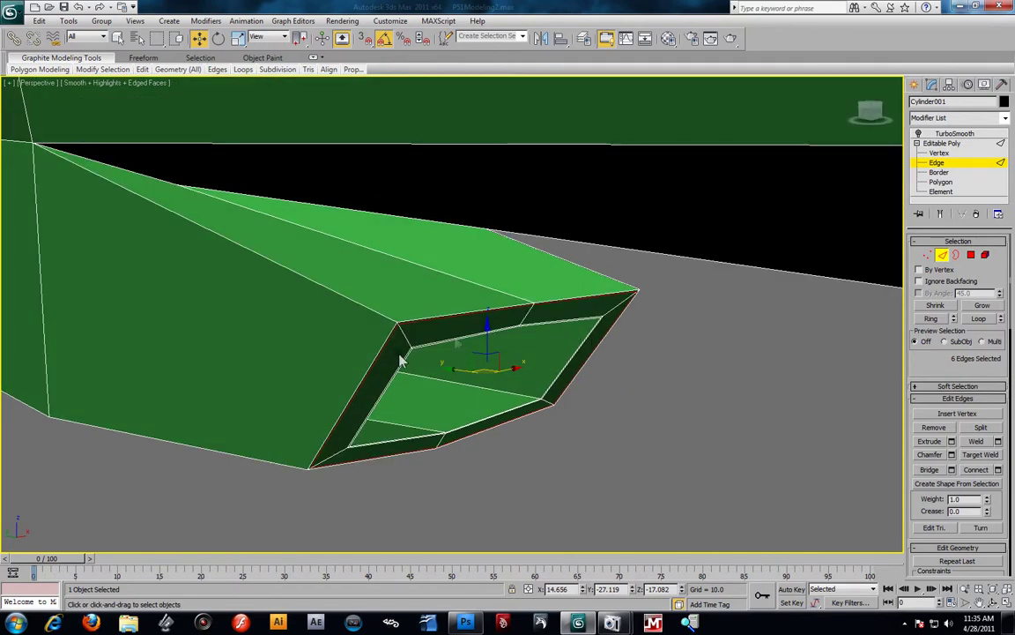
left_click(937, 134)
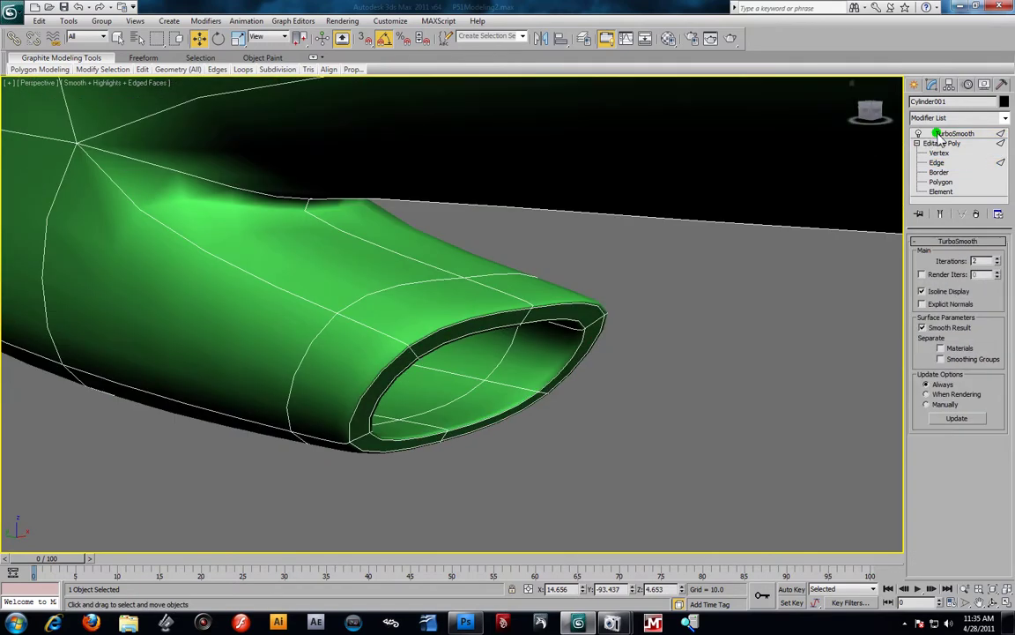
key("ctrl+s")
mouse_move(535, 329)
middle_mouse_down("alt")
mouse_move(543, 343)
mouse_move(567, 333)
mouse_move(543, 347)
middle_mouse_up("alt")
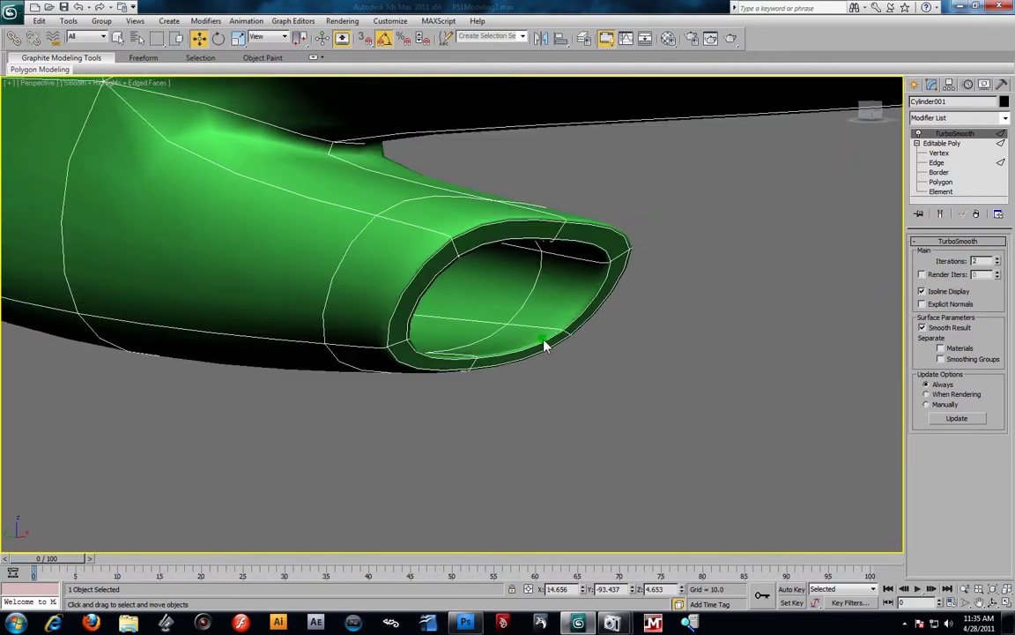
left_click(917, 134)
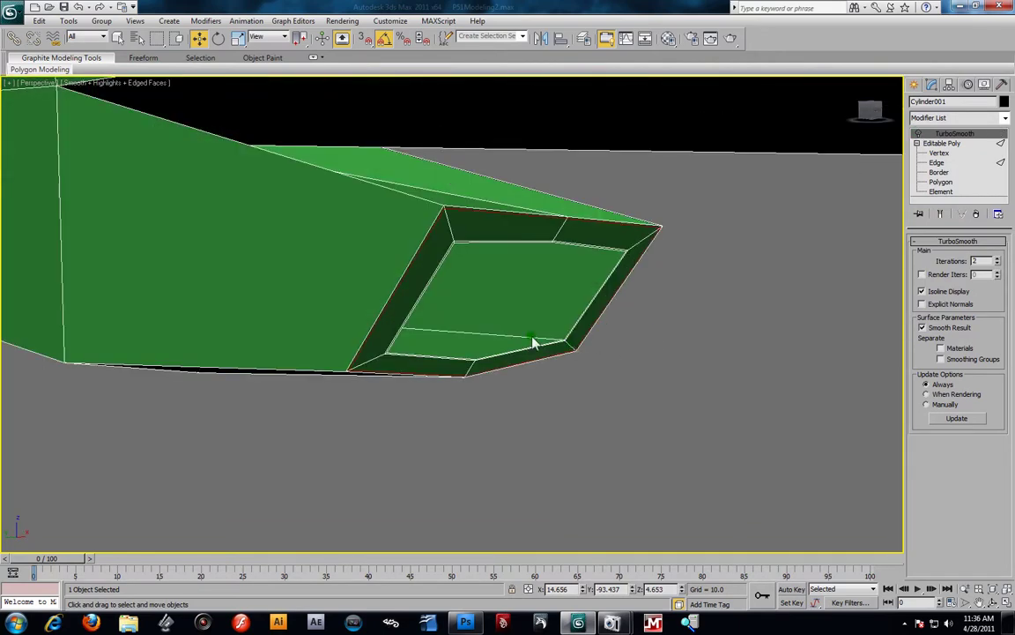
Connect the ring of lengthwise edges inside the intake duct with one segment, pinch 4 and slide -99, close behind the rim's inner edge
left_click(934, 164)
left_click(515, 337)
key("ctrl+z")
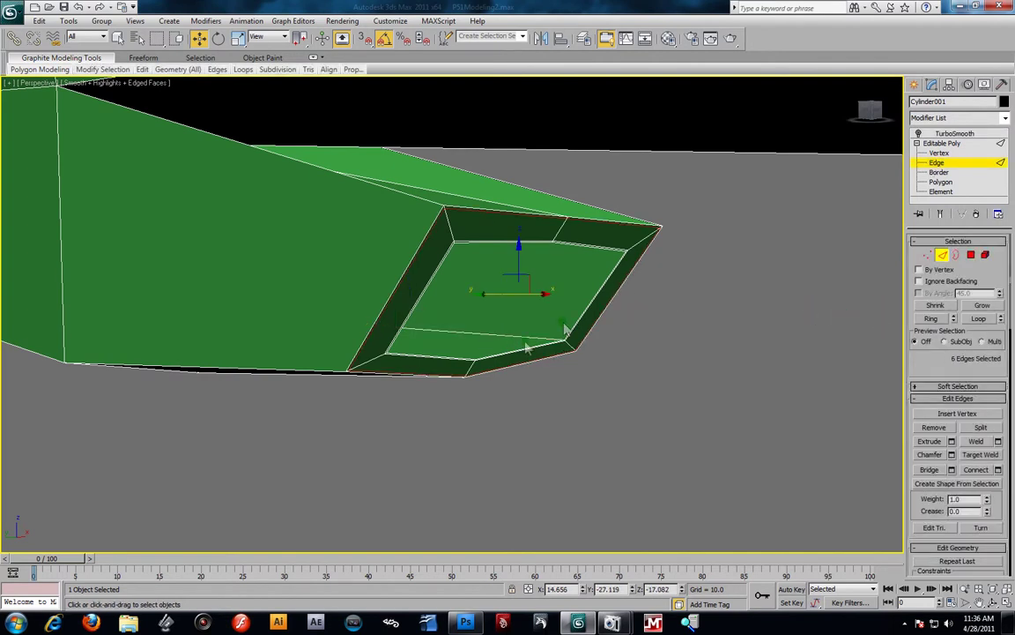
left_click(516, 338)
left_click(931, 318)
left_click(998, 470)
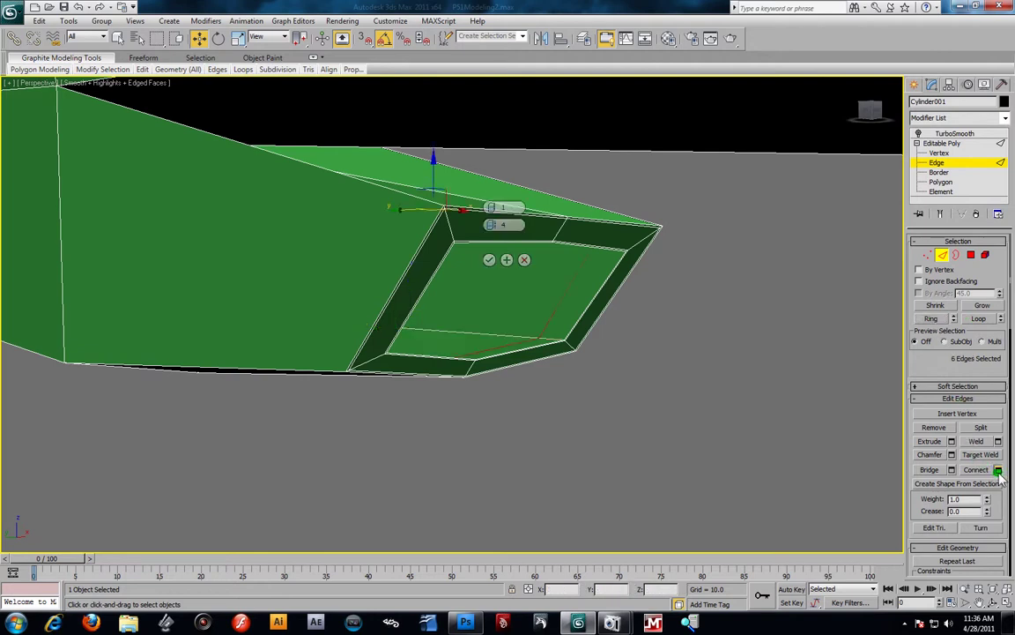
left_click_drag(490, 242, 472, 267)
scroll(573, 308, "up", 5)
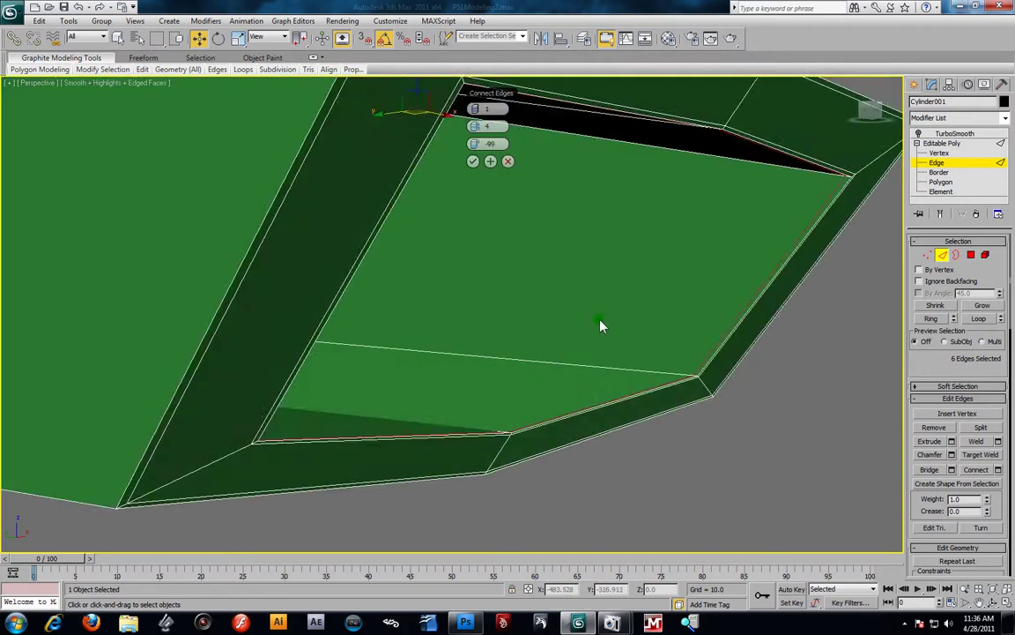
scroll(731, 381, "down", 4)
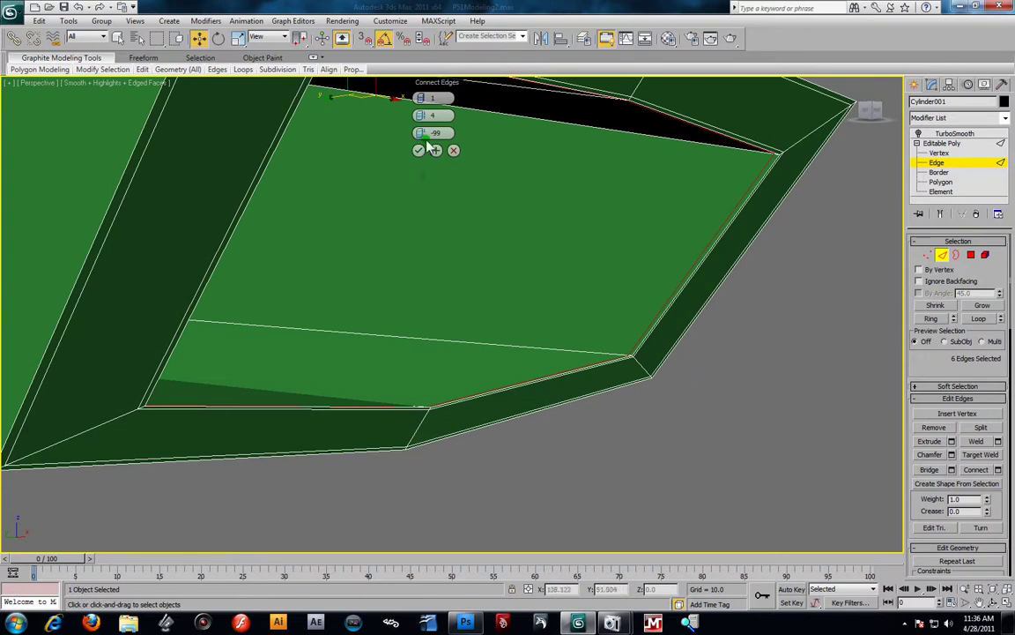
mouse_move(422, 135)
left_mouse_down()
mouse_move(436, 138)
mouse_move(424, 133)
left_mouse_up()
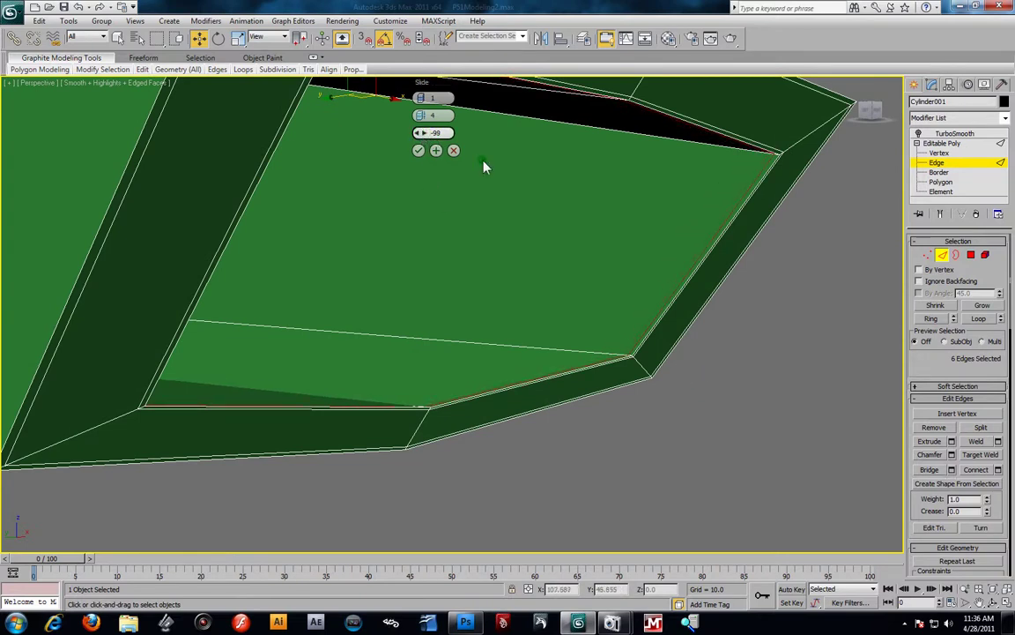
middle_click_drag(425, 159, 450, 262, "alt")
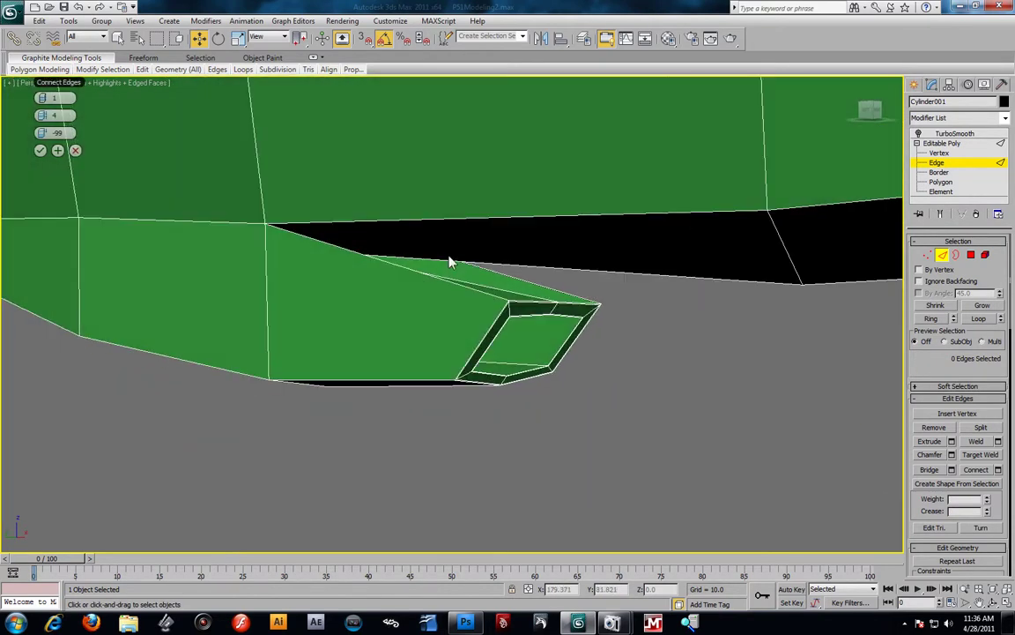
Try to select the scoop's outer lengthwise edges that run back from the intake rim
left_click(486, 294)
middle_click_drag(521, 309, 502, 306, "alt")
scroll(502, 308, "up", 3)
left_click(619, 323)
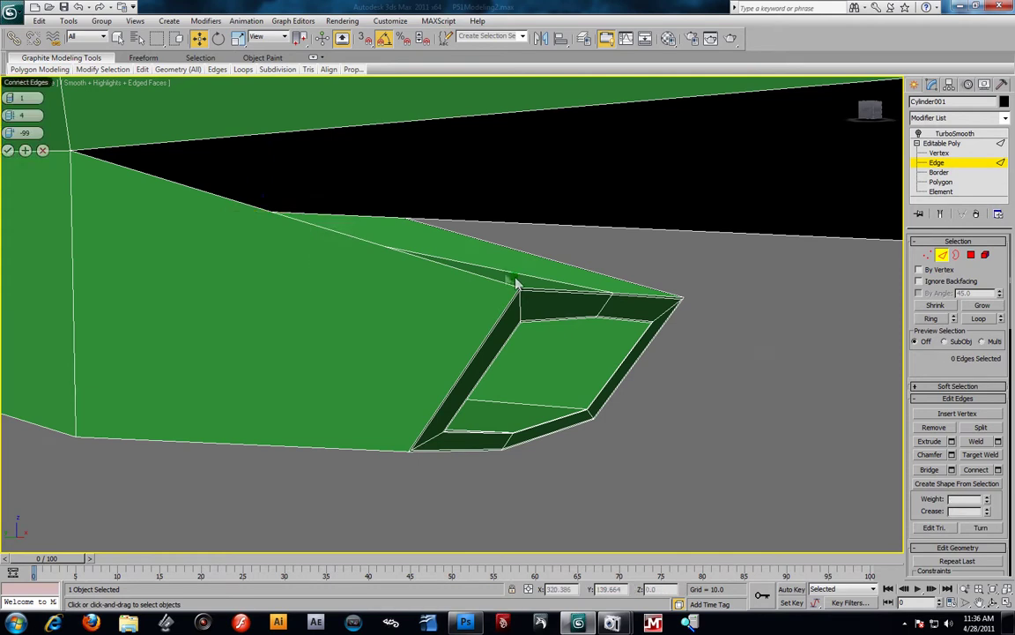
left_click(495, 289)
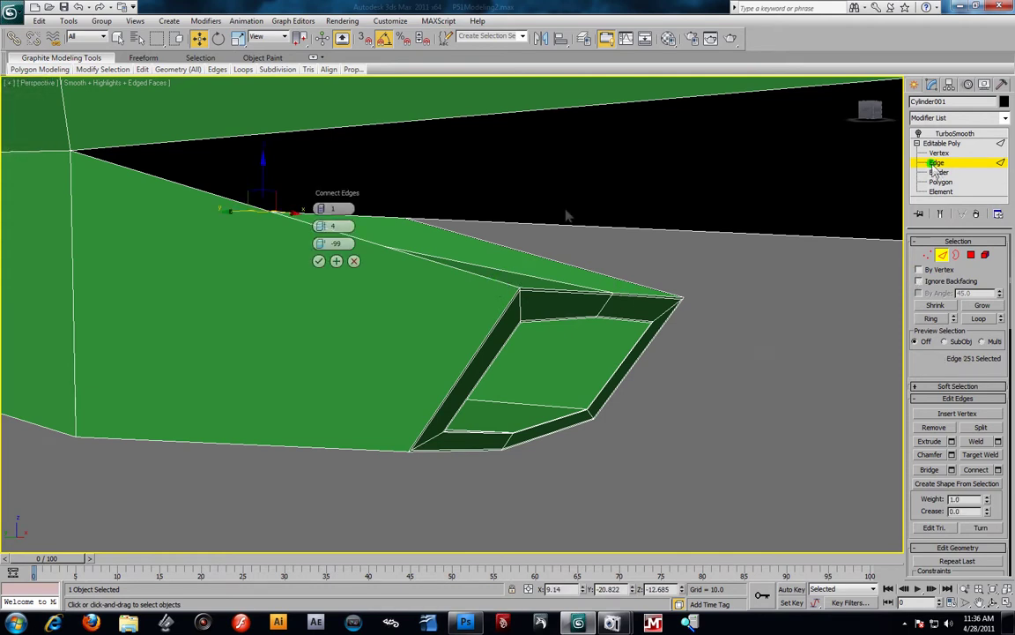
left_click(703, 349)
left_click(503, 283)
middle_click_drag(588, 318, 496, 310, "alt")
middle_click_drag(691, 338, 511, 316, "alt")
scroll(510, 316, "up", 3)
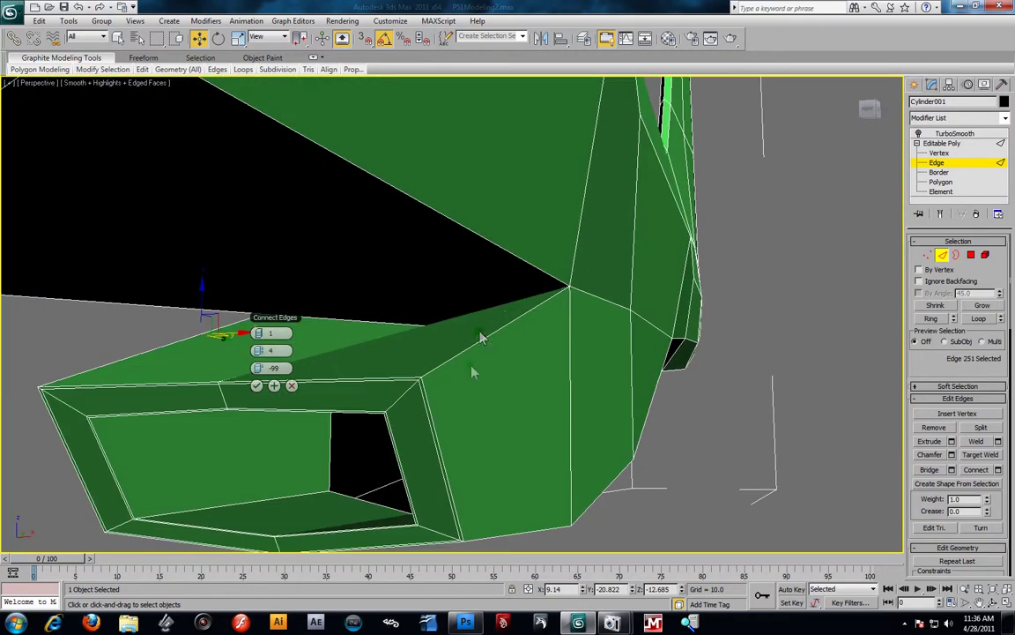
left_click(469, 354)
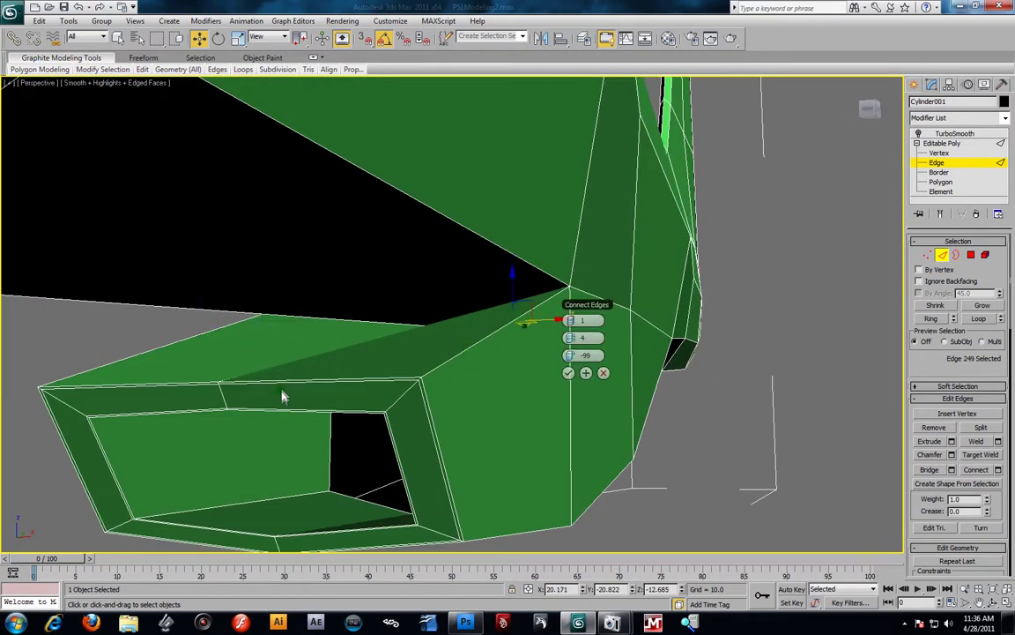
left_click(283, 388)
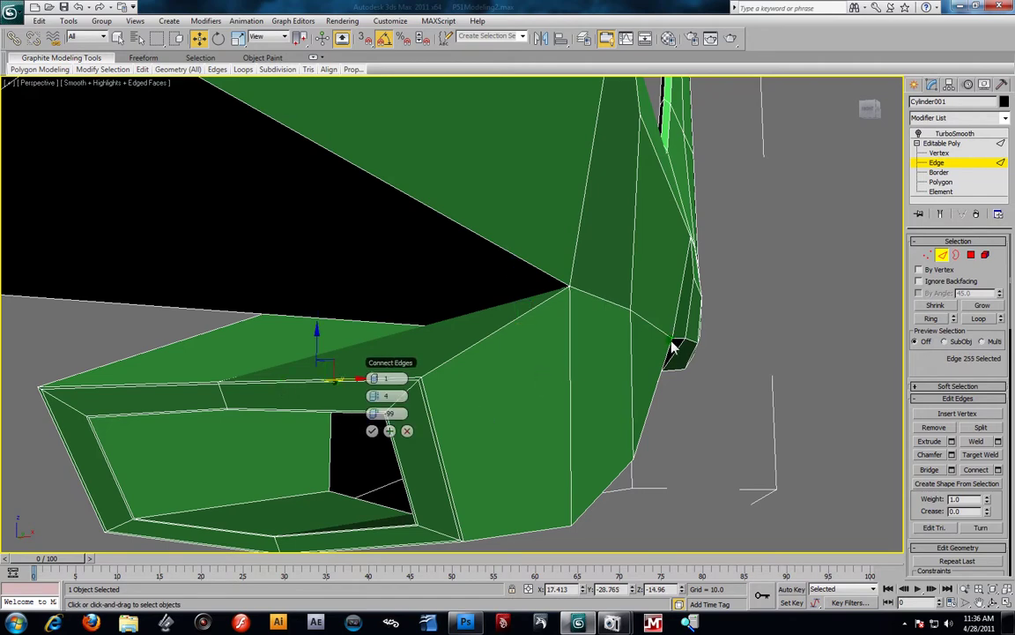
left_click(731, 348)
mouse_move(624, 320)
middle_mouse_down("alt")
mouse_move(617, 325)
mouse_move(635, 316)
middle_mouse_up("alt")
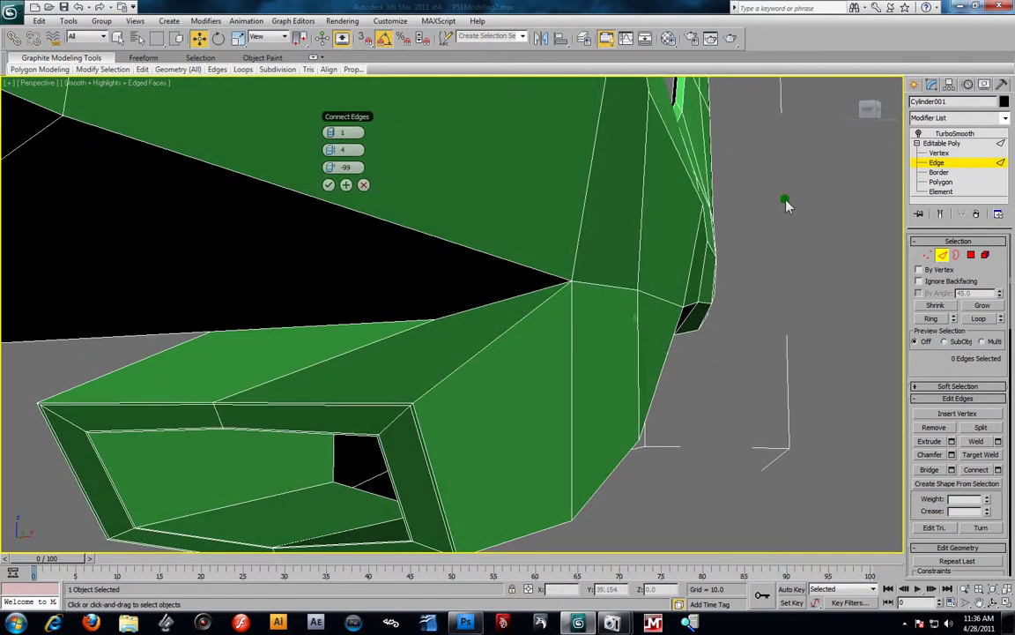
Delete the TurboSmooth modifier from the fuselage
left_click(960, 133)
right_click(959, 133)
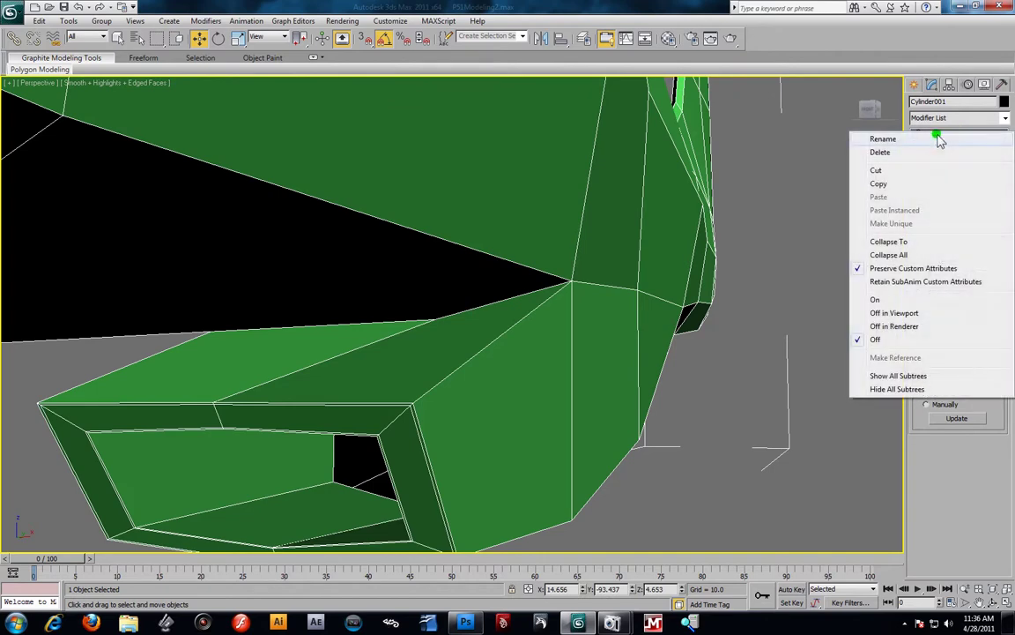
left_click(918, 150)
Convert the fuselage to an Editable Mesh and back to an Editable Poly
left_click(944, 134)
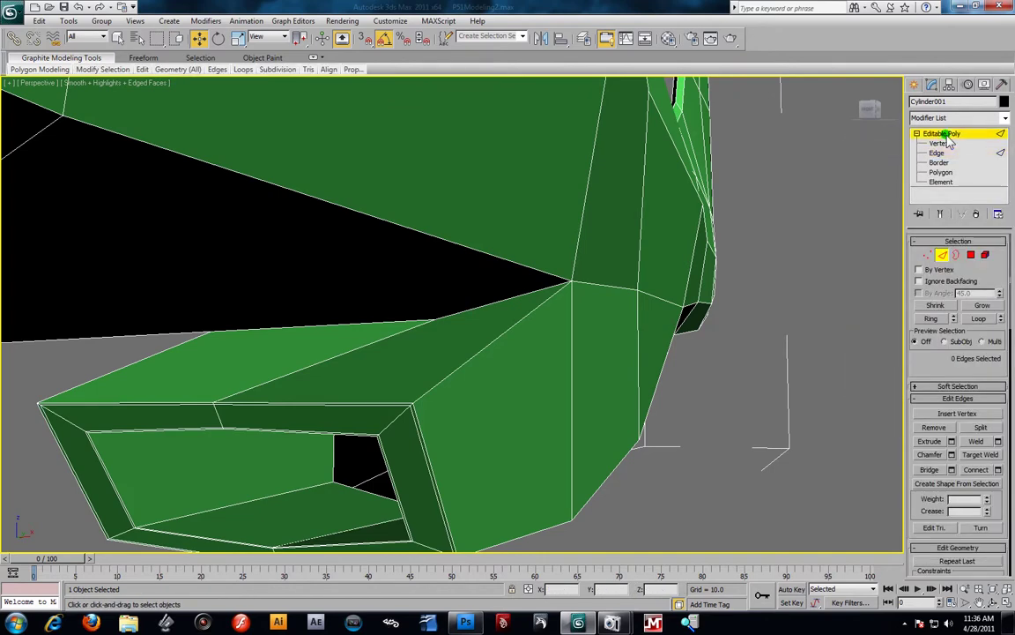
right_click(947, 141)
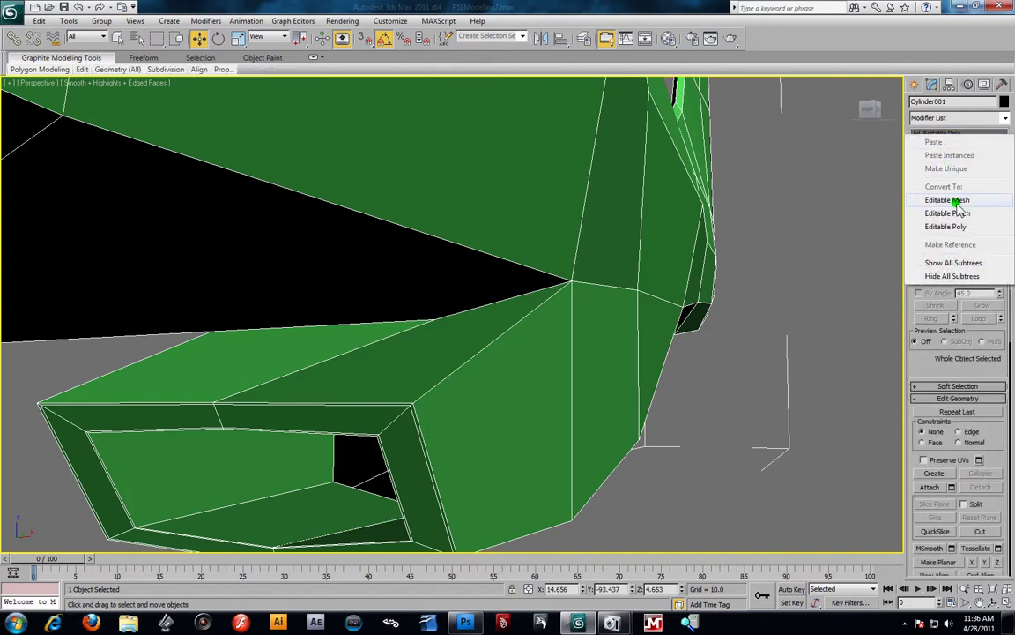
left_click(934, 201)
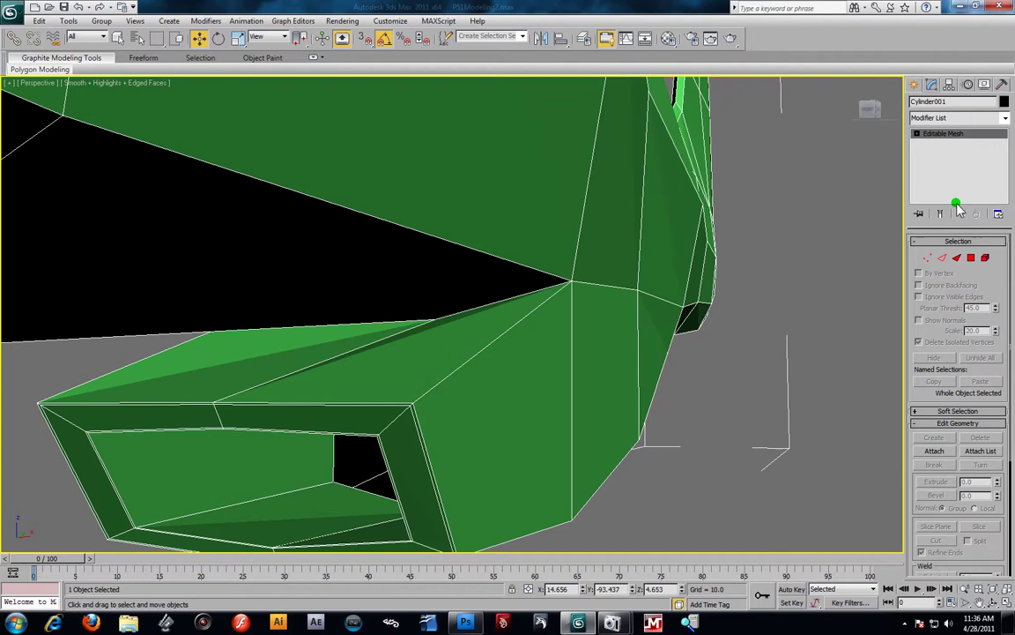
right_click(934, 134)
left_click(953, 226)
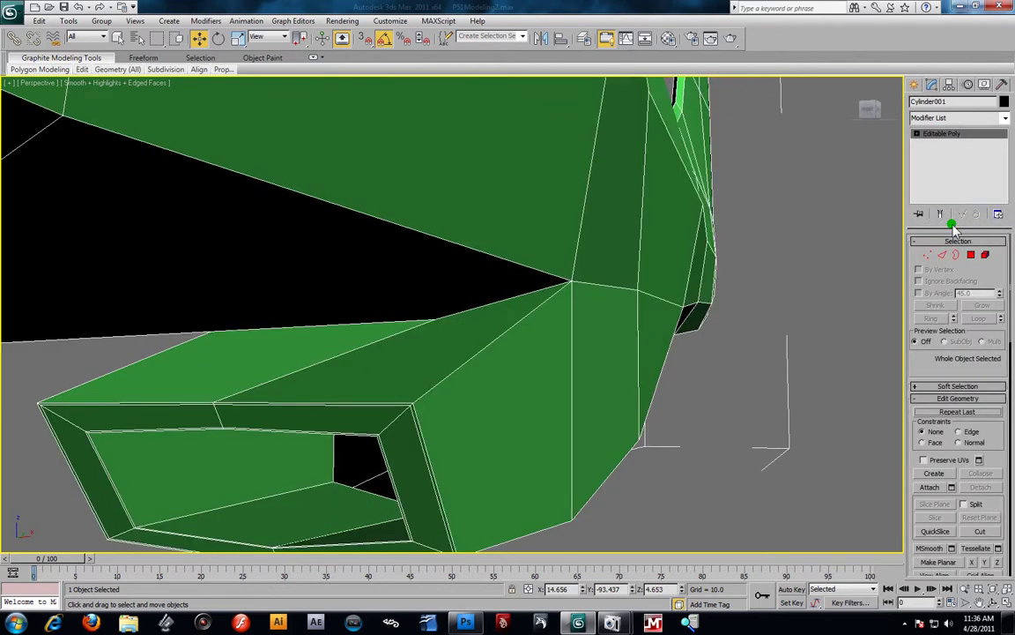
Connect the ring of lengthwise edges around the scoop's outside with one segment, pinch 0 and slide 98, just behind the intake rim
left_click(916, 133)
left_click(936, 152)
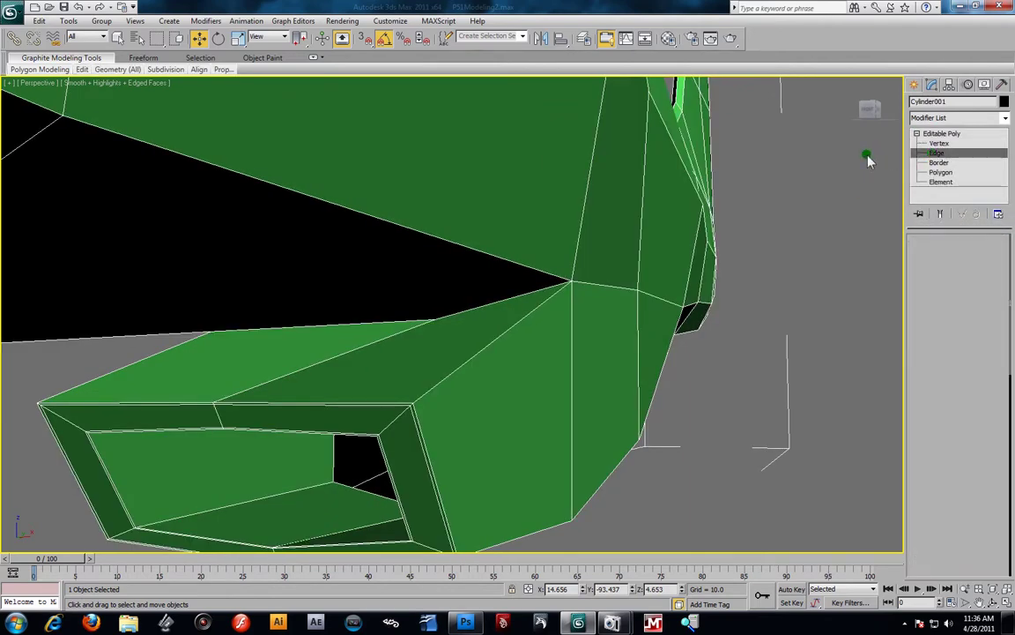
left_click(431, 396)
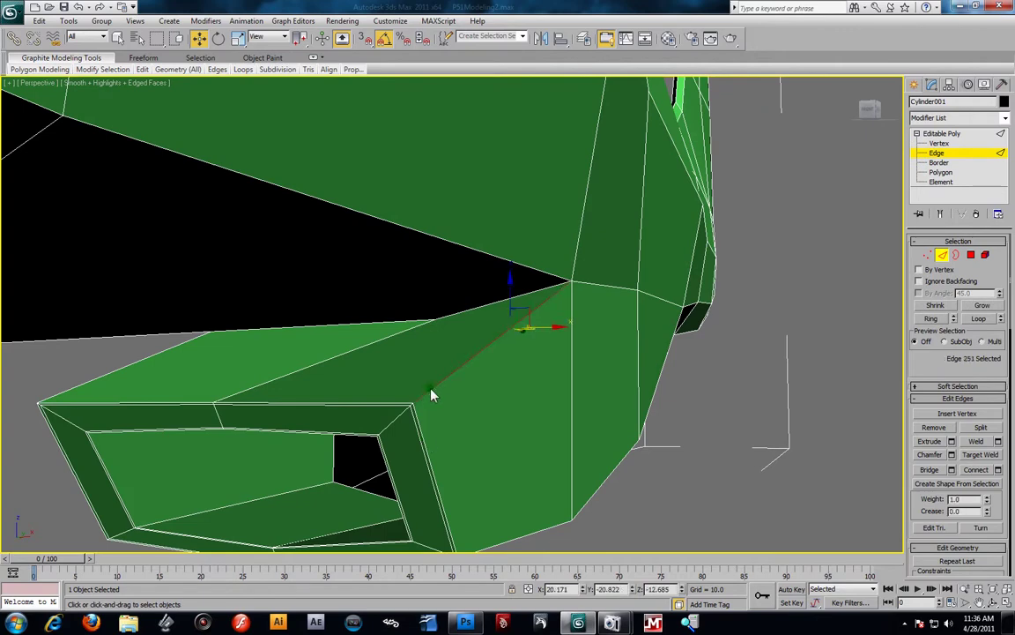
key("z")
middle_click_drag(638, 355, 536, 456, "alt")
left_click(540, 444)
left_click(932, 319)
middle_click_drag(709, 388, 686, 278, "alt")
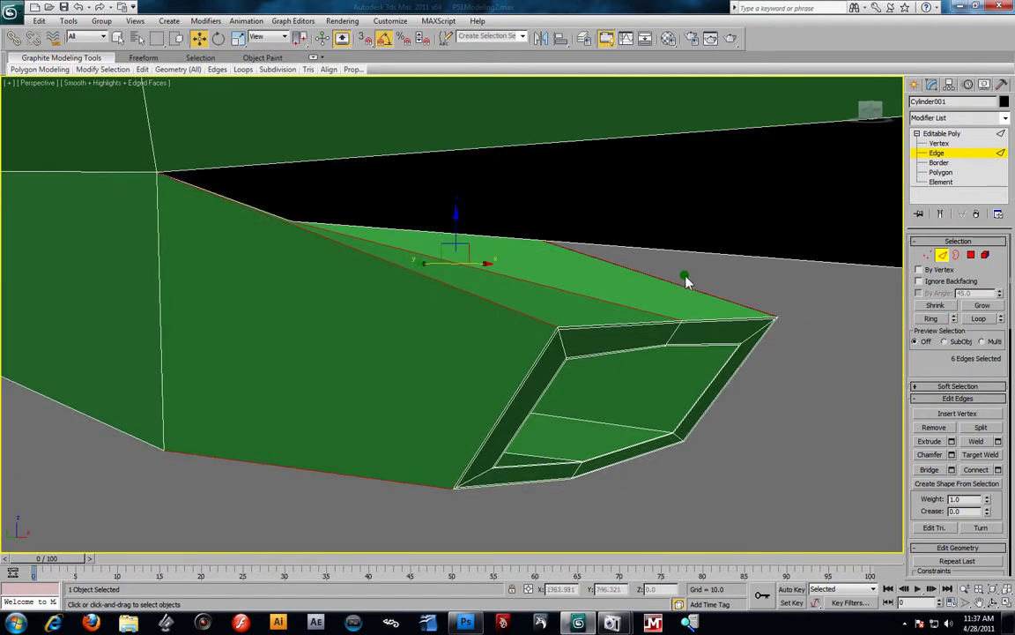
left_click(998, 469)
left_click_drag(516, 302, 754, 373)
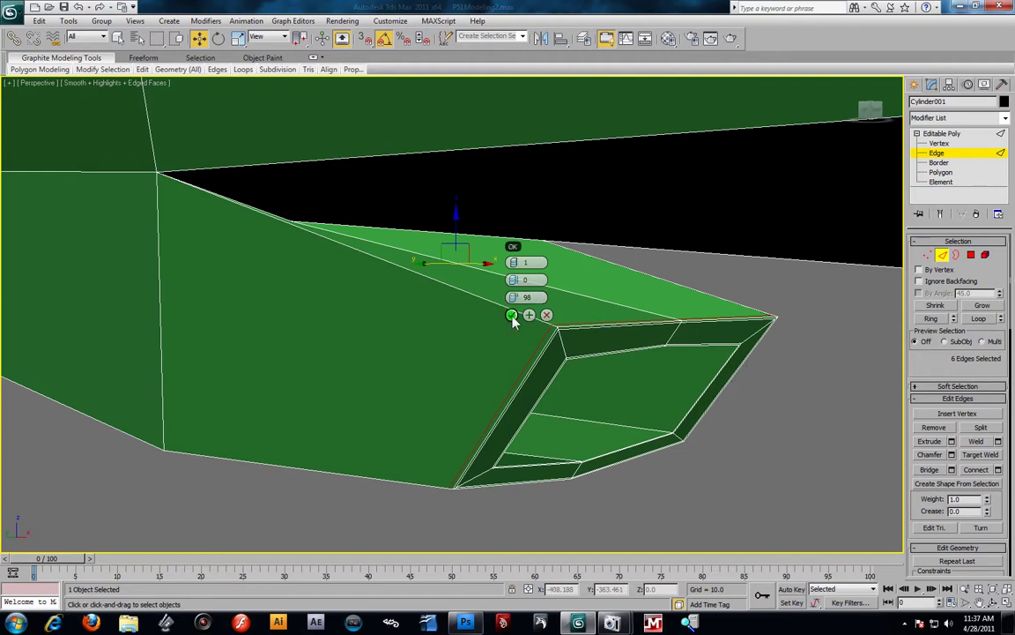
left_click(512, 315)
Apply a TurboSmooth modifier to the fuselage with 2 iterations and Isoline Display on
left_click(1005, 117)
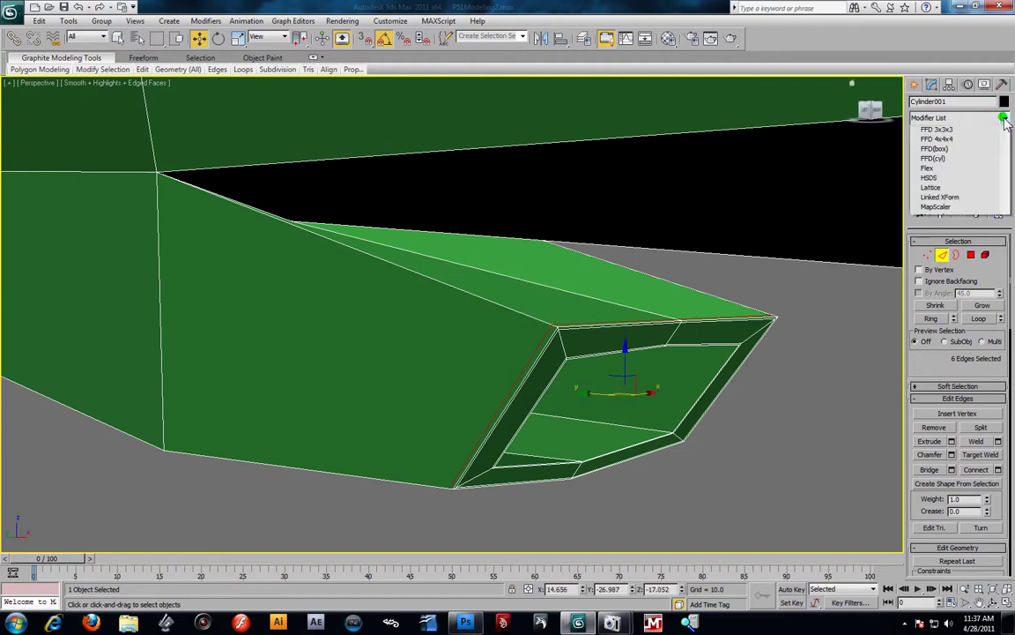
scroll(952, 353, "down", 15)
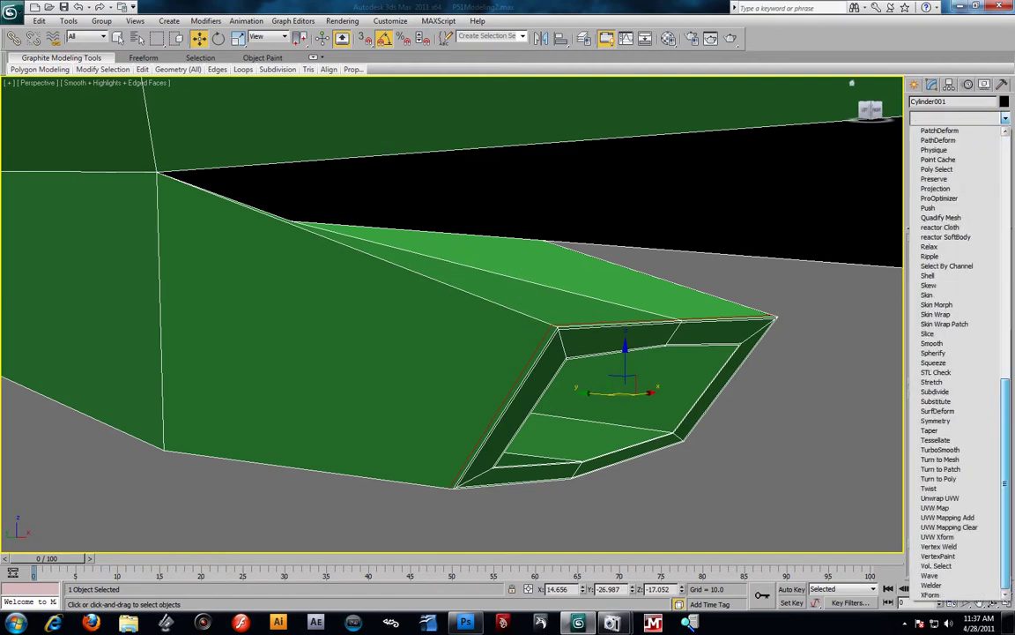
left_click(941, 451)
left_click(997, 260)
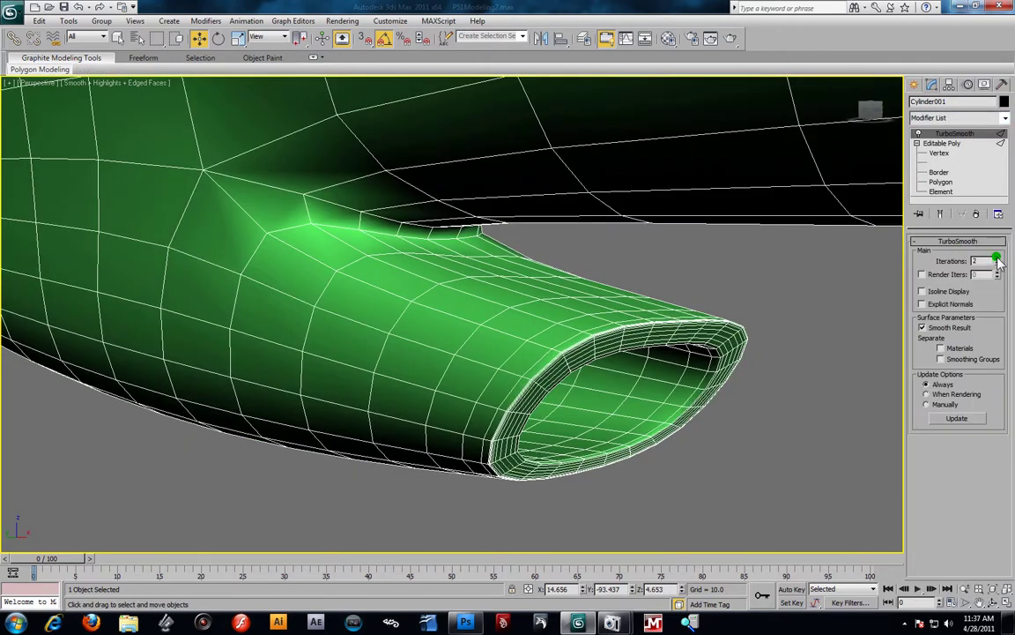
left_click(923, 292)
Examine the smoothed intake rim in the perspective and side views, and return to the unsmoothed mesh
middle_click_drag(674, 341, 650, 310, "alt")
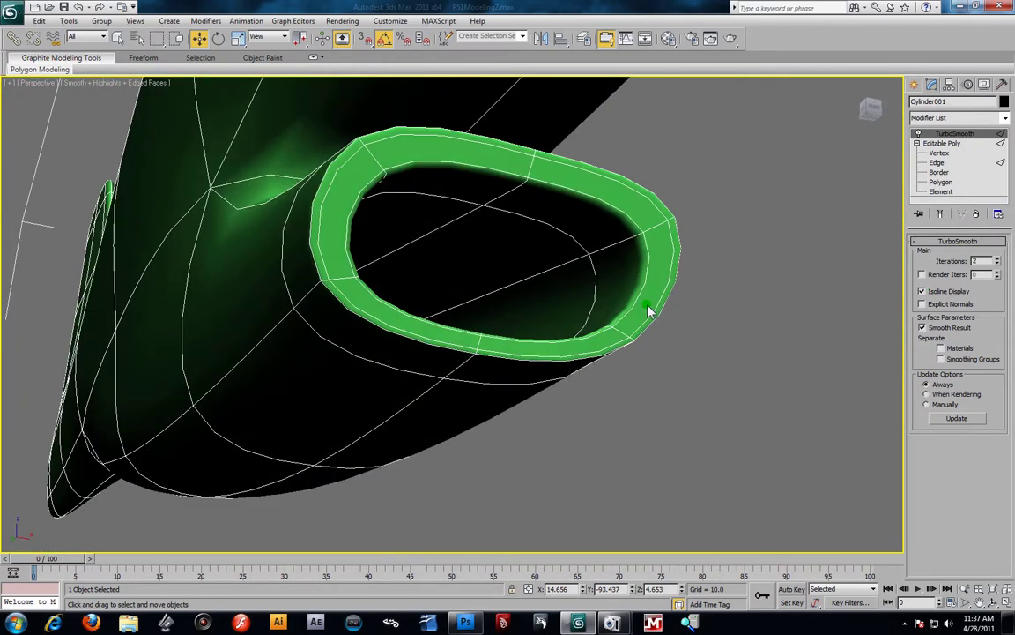
key("alt+w")
right_click(327, 446)
scroll(316, 449, "down", 6)
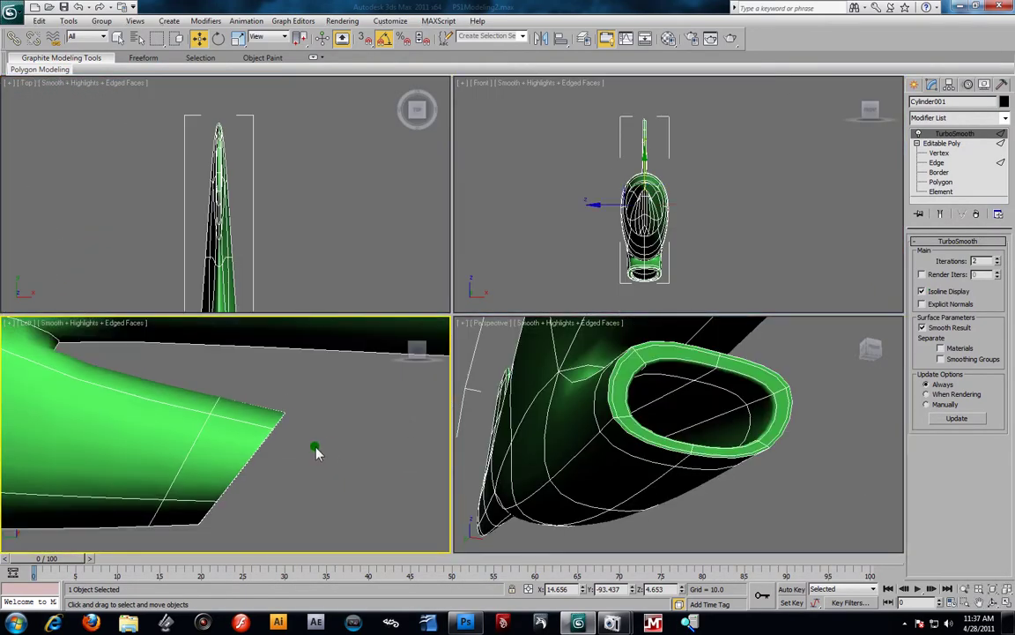
scroll(326, 448, "up", 3)
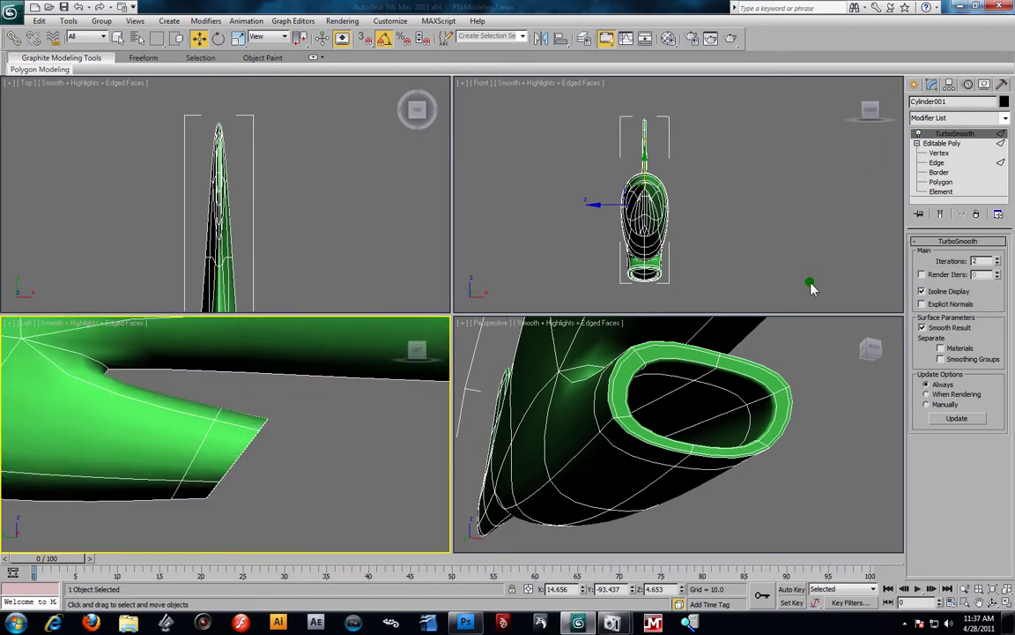
middle_click_drag(751, 386, 734, 410, "alt")
scroll(783, 441, "up", 2)
scroll(780, 438, "down", 2)
left_click(797, 444)
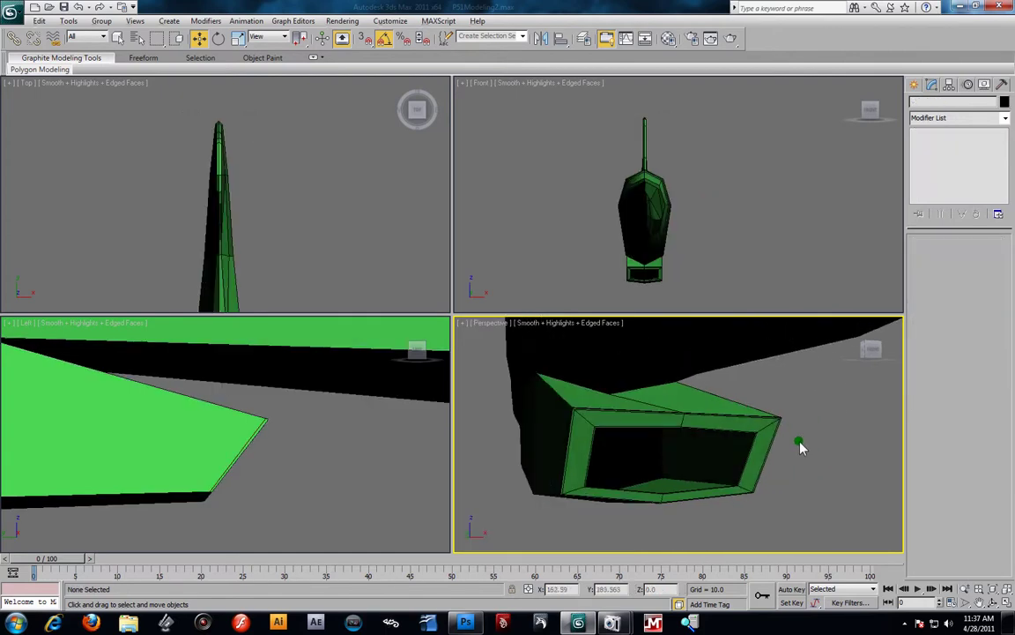
Connect the ring of upright edges around the scoop with one segment and pinch 0, placing the new loop close to its bottom edge
key("alt+w")
middle_click_drag(442, 377, 428, 331, "alt")
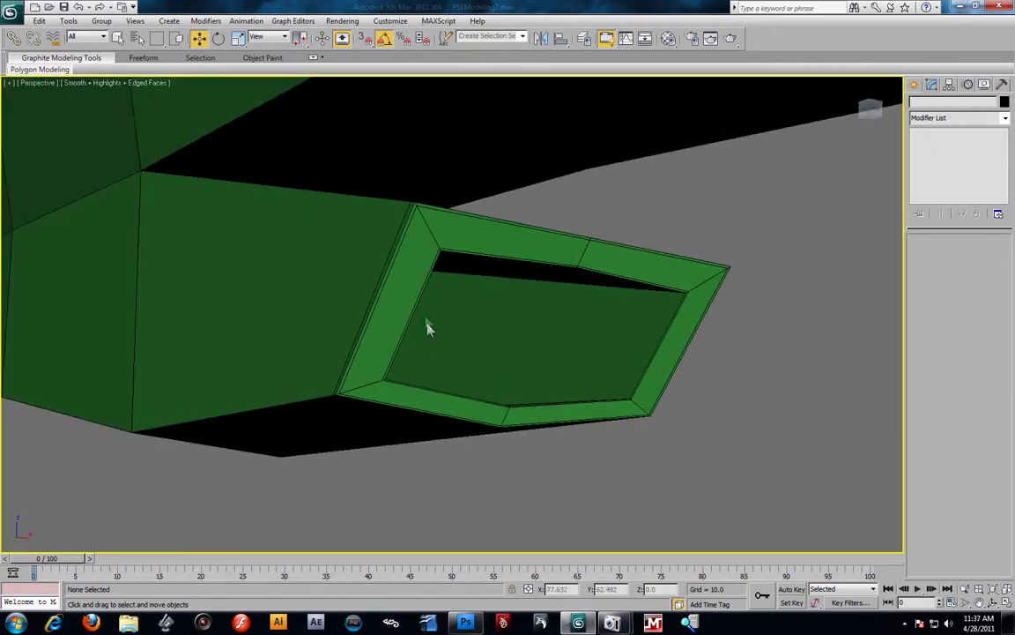
left_click(424, 263)
key("2")
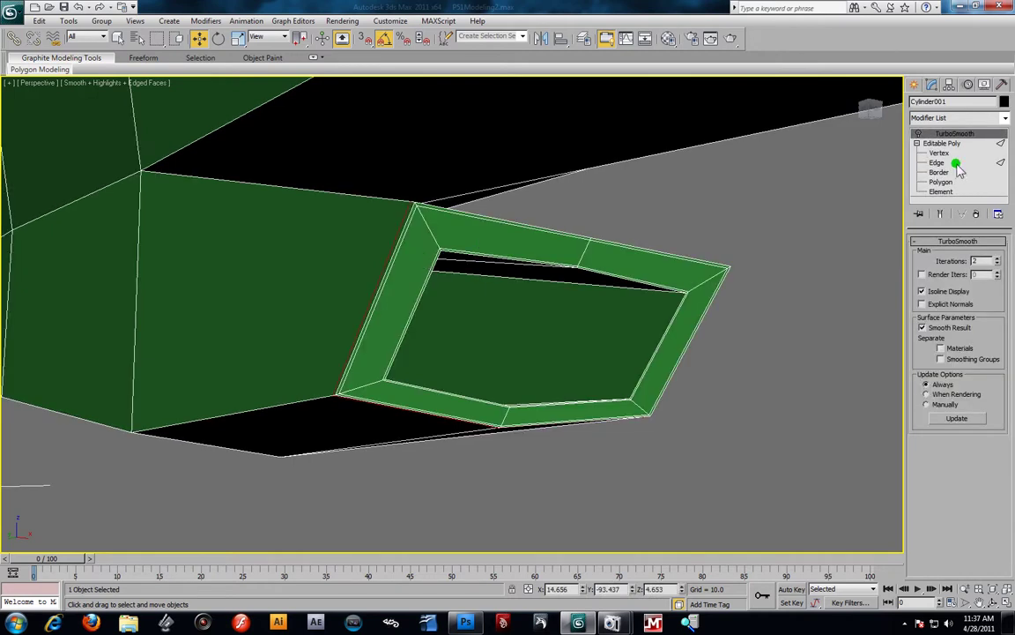
double_click(381, 307)
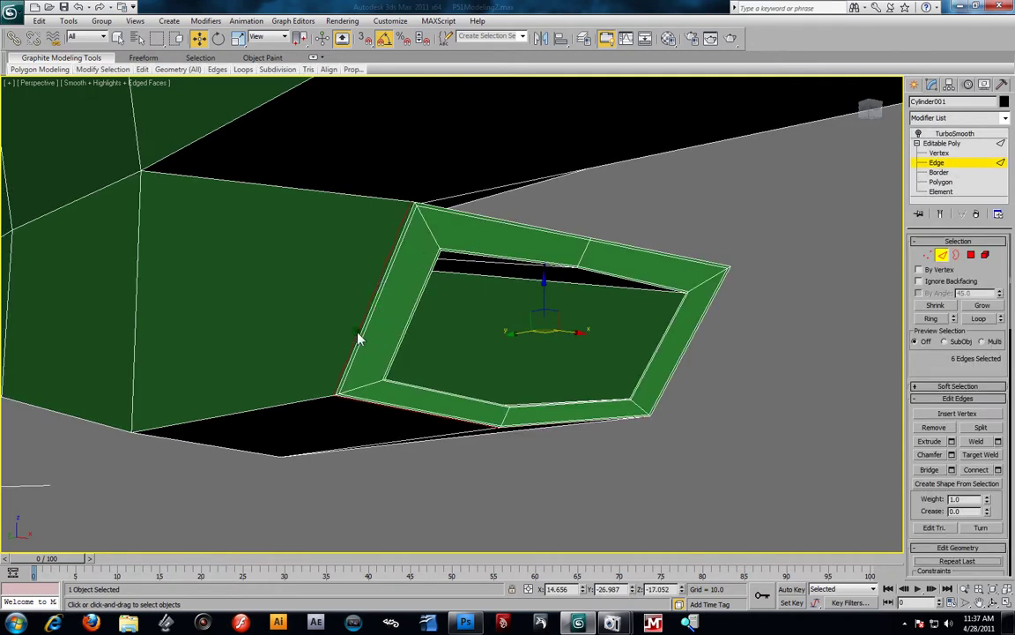
left_click(930, 318)
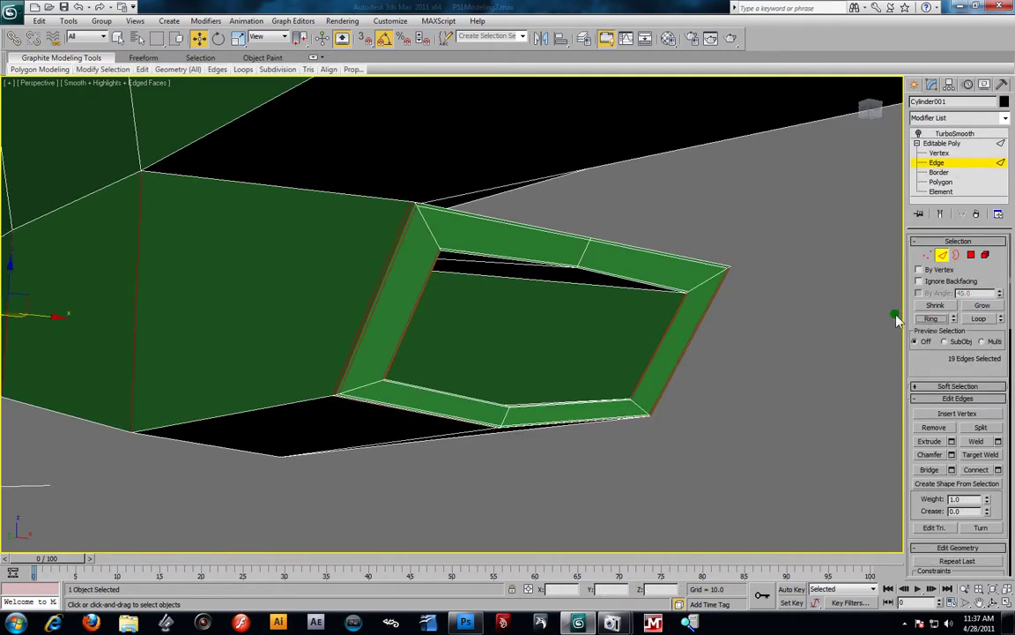
middle_click_drag(362, 317, 334, 331, "alt")
scroll(489, 351, "up", 4)
scroll(364, 333, "down", 4)
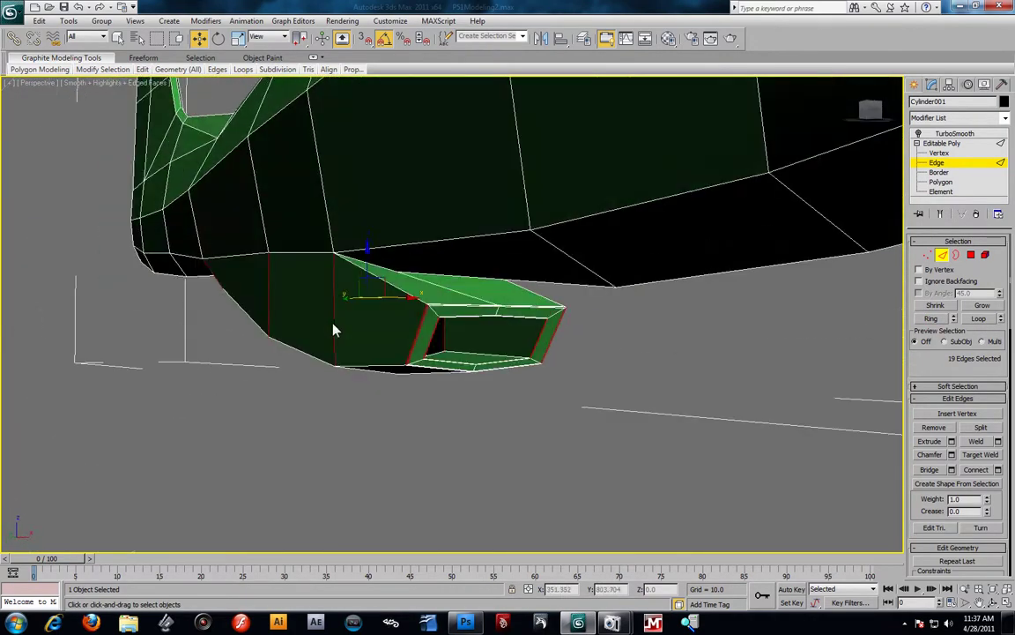
scroll(334, 331, "up", 5)
middle_click_drag(442, 378, 452, 356, "alt")
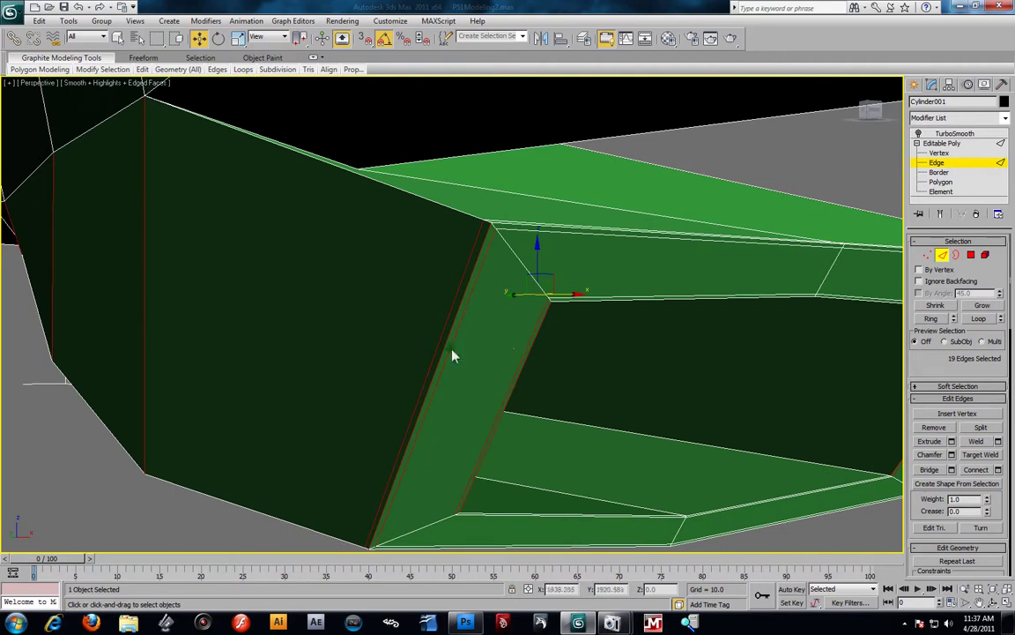
left_click(999, 470)
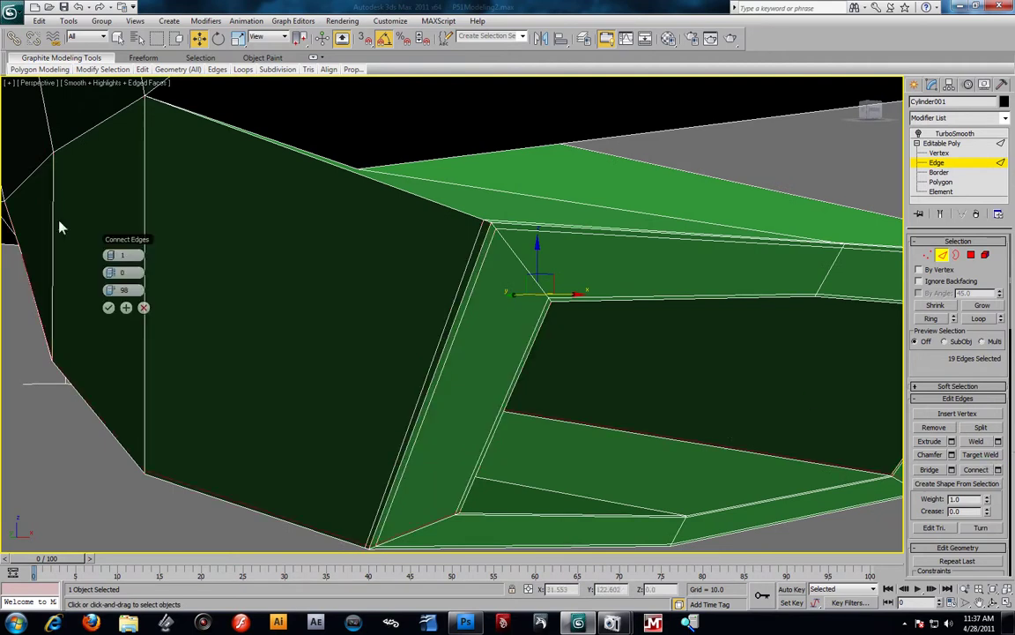
mouse_move(112, 295)
left_mouse_down()
mouse_move(88, 301)
mouse_move(106, 302)
left_mouse_up()
left_click(109, 306)
Try connecting the scoop's ring of upright edges with one segment, pinch 0 and slide -97, close to its top edge
scroll(582, 415, "down", 4)
middle_click_drag(487, 387, 670, 429, "alt")
left_click(363, 326)
middle_click_drag(376, 344, 636, 386, "alt")
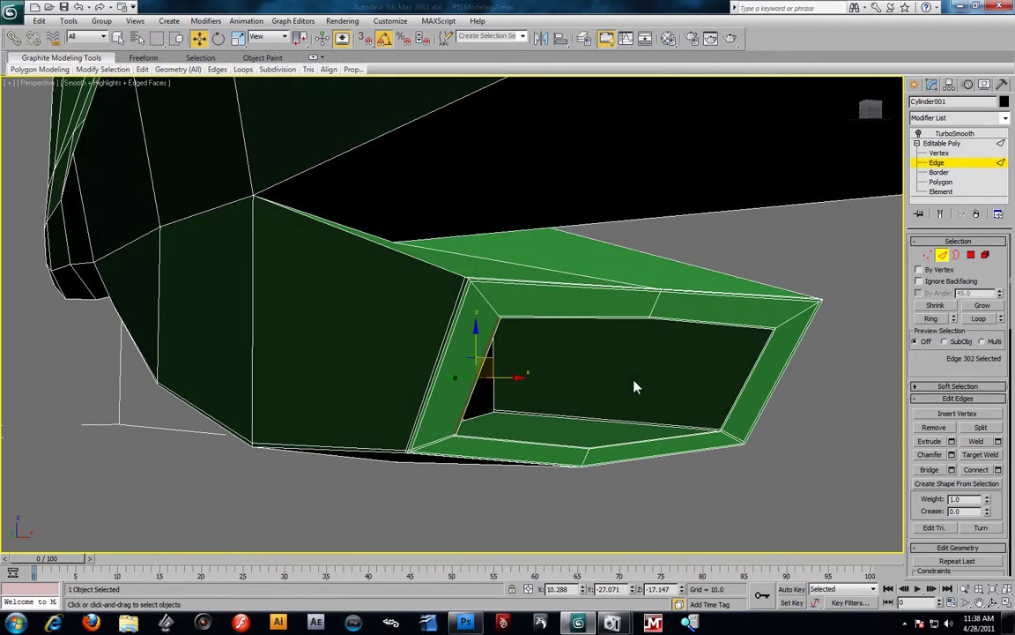
scroll(636, 386, "up", 3)
left_click(931, 319)
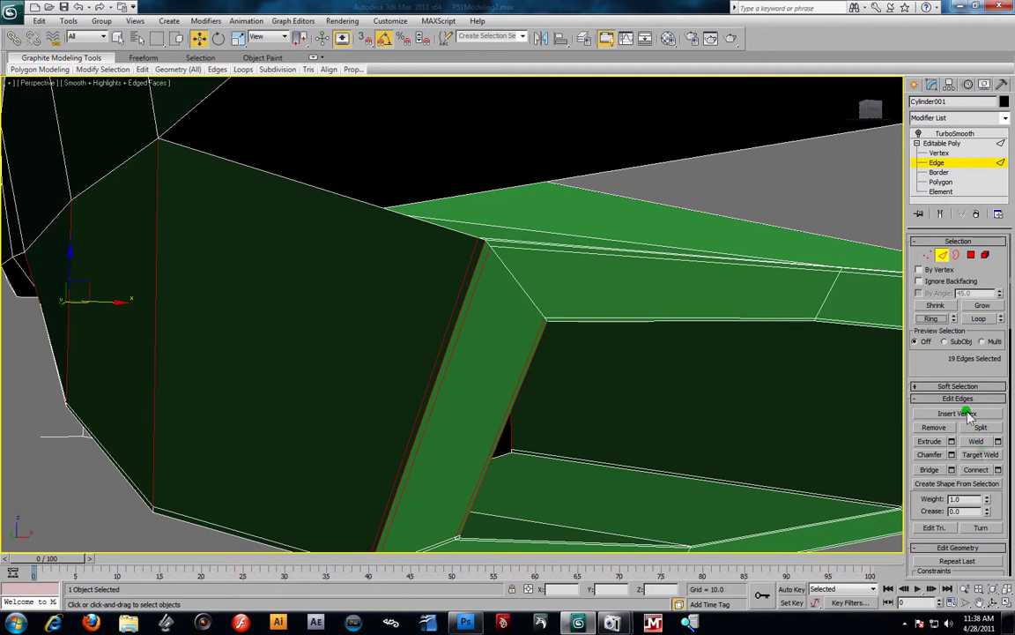
left_click(998, 469)
left_click_drag(157, 336, 186, 363)
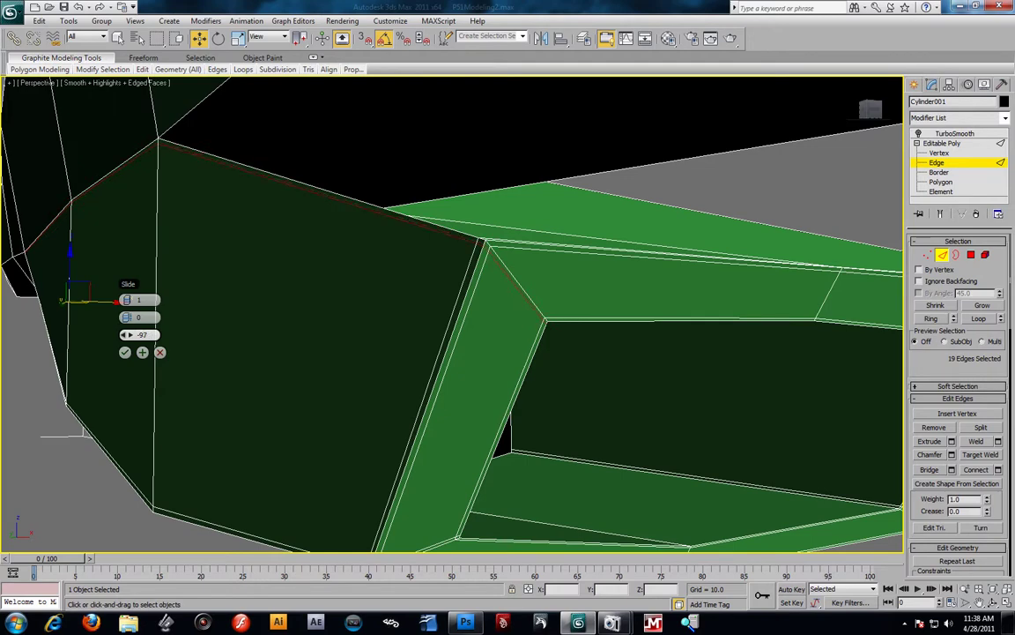
scroll(120, 289, "down", 2)
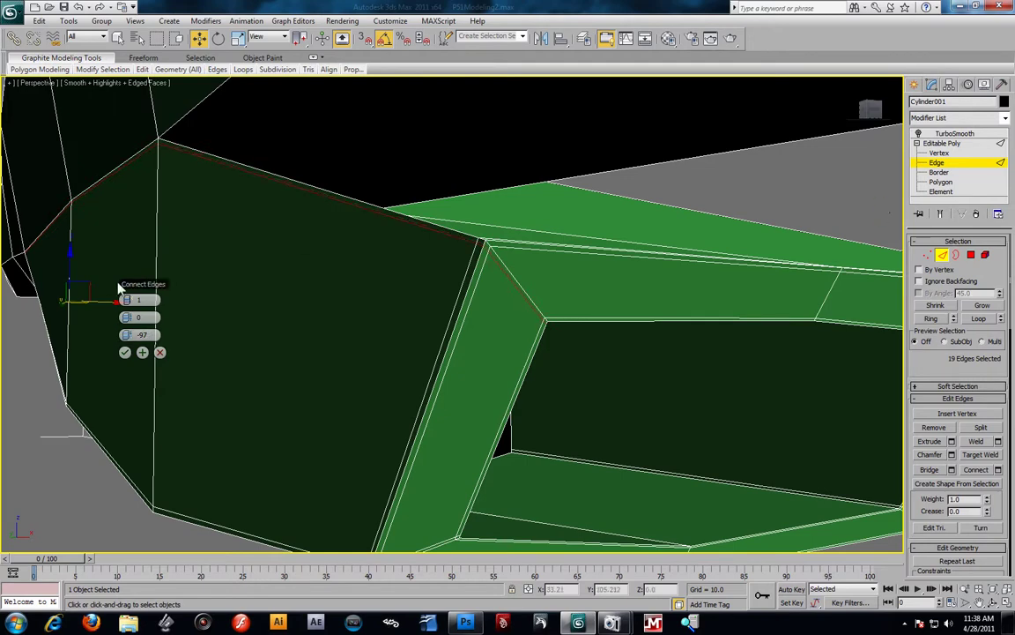
left_click(125, 351)
Examine the scoop's shape under TurboSmooth with the extra loops, and return to the unsmoothed mesh
scroll(423, 342, "down", 2)
middle_click_drag(423, 342, 468, 401, "alt")
left_click(916, 133)
left_click(938, 134)
middle_click_drag(559, 416, 521, 329, "alt")
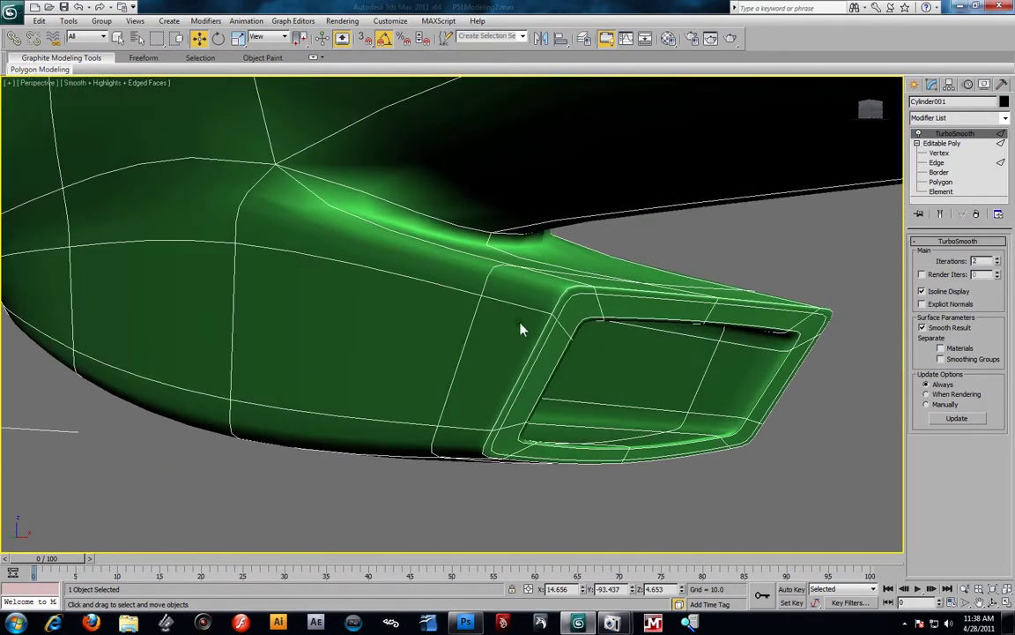
left_click(918, 133)
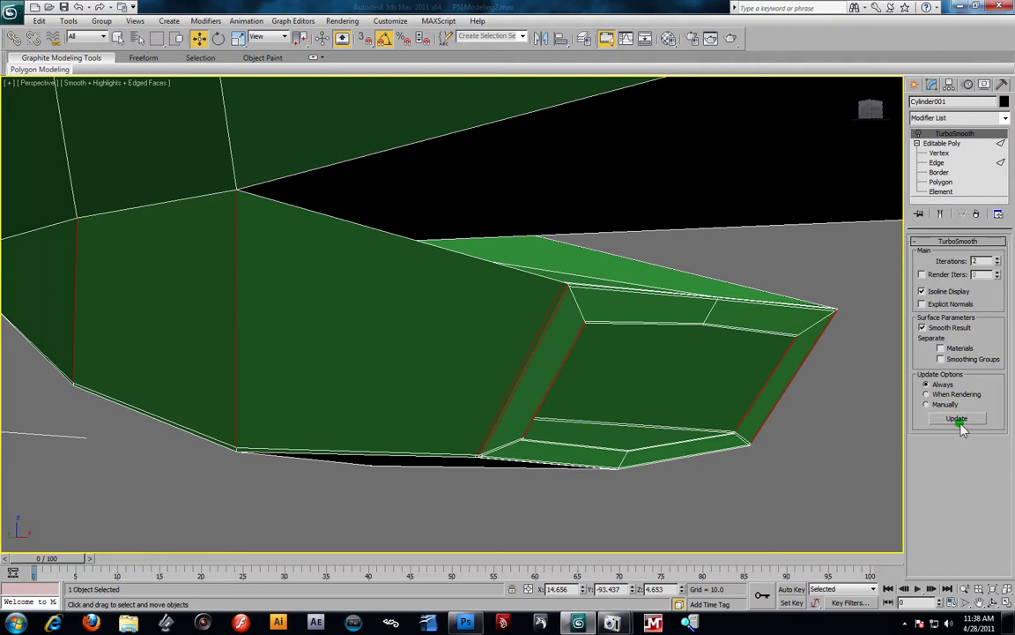
Connect the selected ring of upright scoop edges with one segment, pinch 0 and slide -56, above the side's mid-height
left_click(936, 163)
left_click(997, 470)
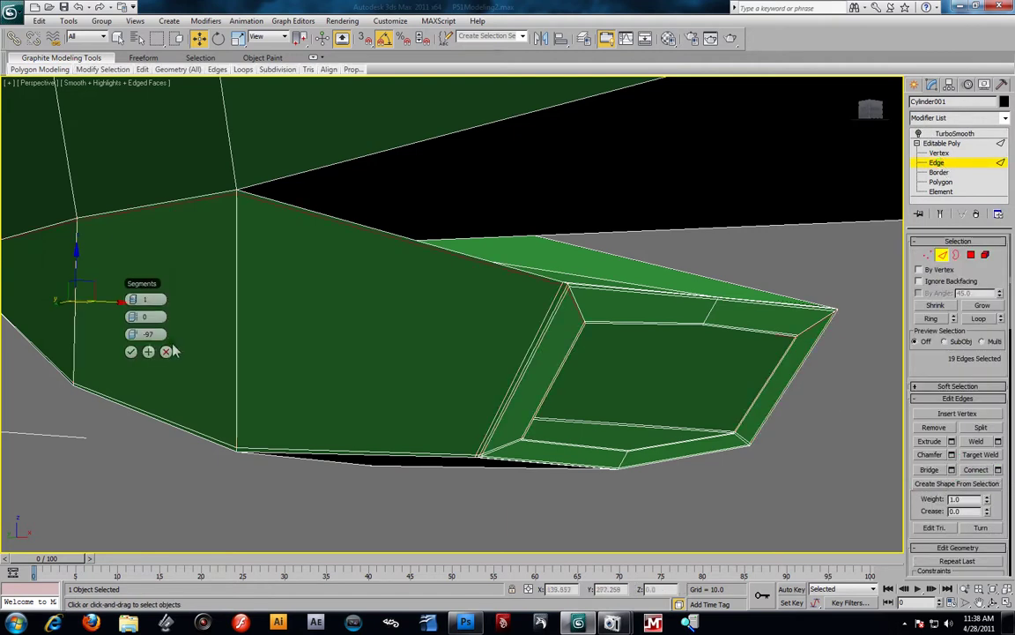
left_click_drag(150, 343, 201, 352)
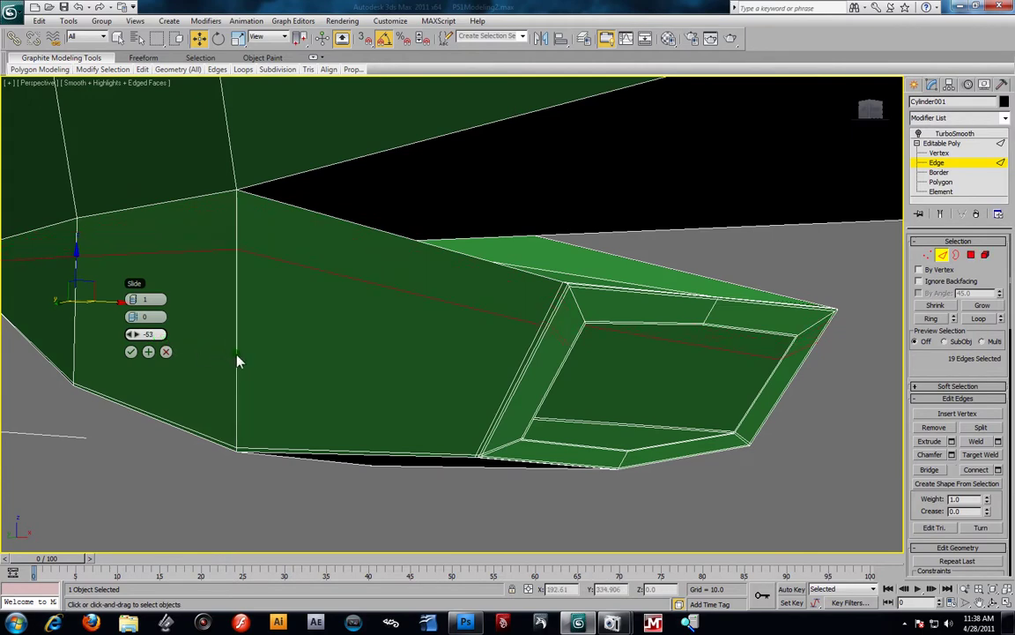
left_click(130, 351)
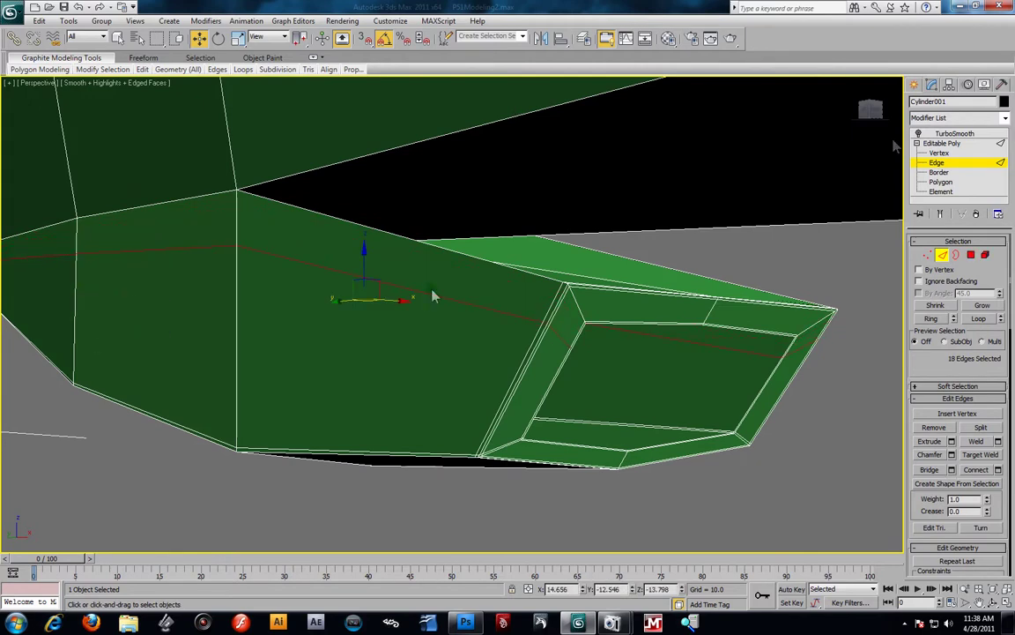
With the smoothed end result shown, lower the seven vertices at the bottom centre of the intake slightly in the front view
left_click(936, 133)
middle_click_drag(743, 218, 628, 306, "alt")
key("alt+w")
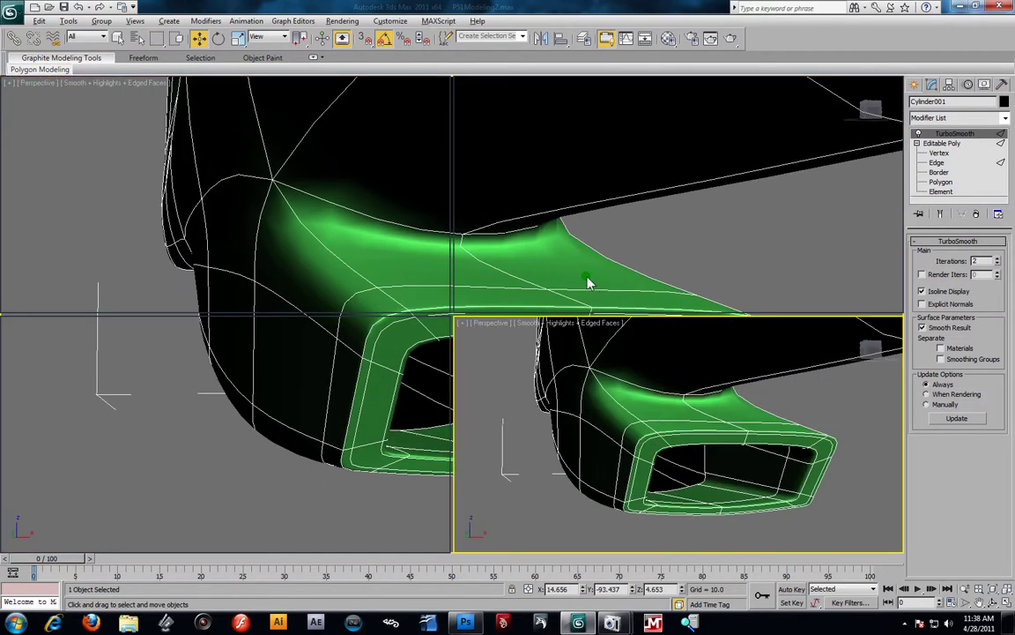
left_click(939, 152)
left_click(941, 214)
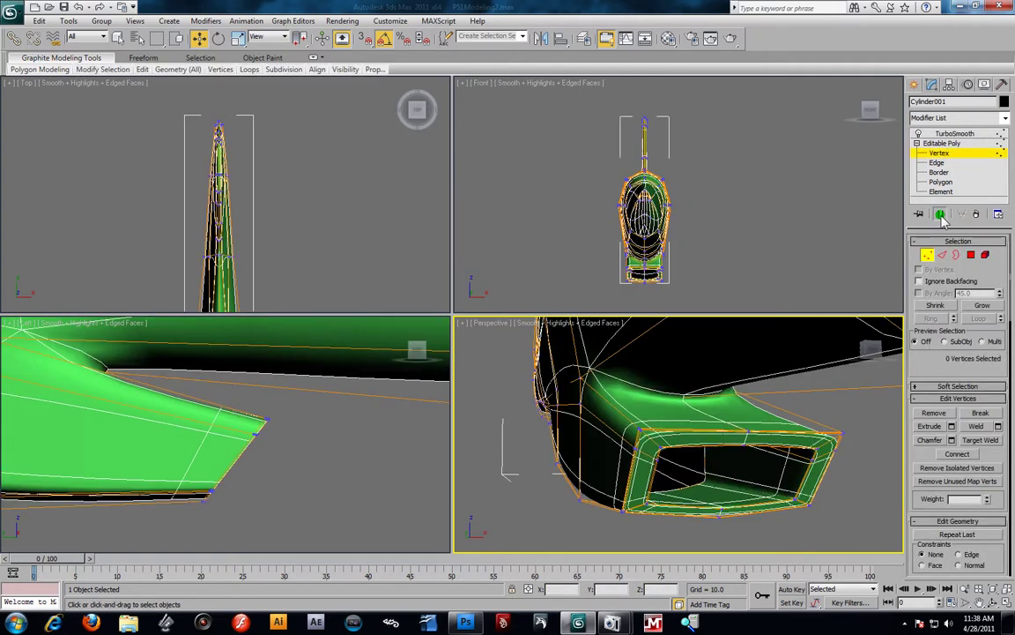
scroll(664, 217, "up", 8)
scroll(694, 209, "up", 4)
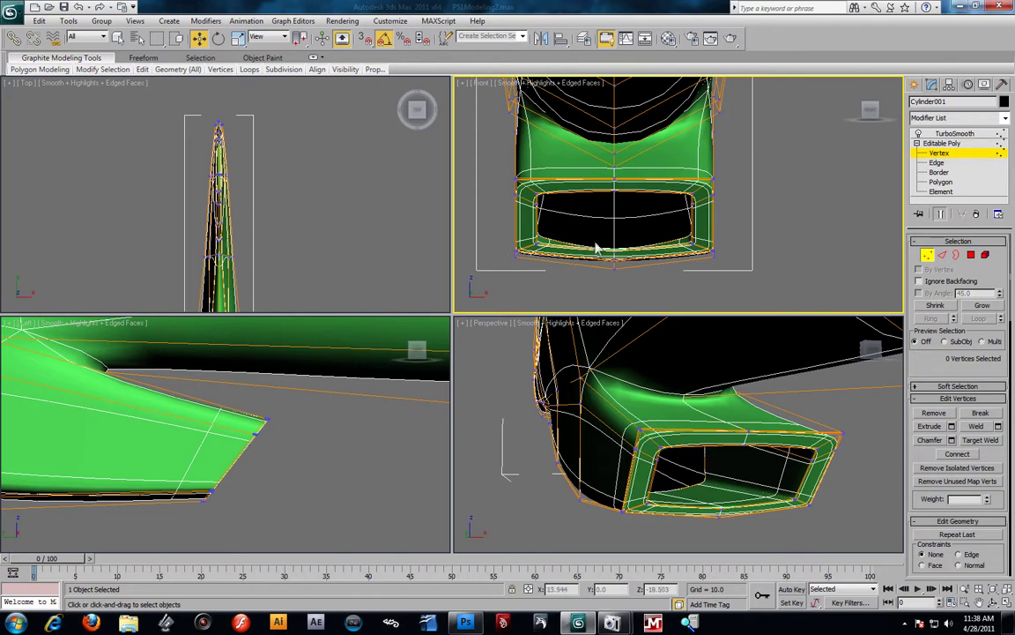
left_click_drag(597, 235, 634, 298)
left_click_drag(615, 222, 615, 230)
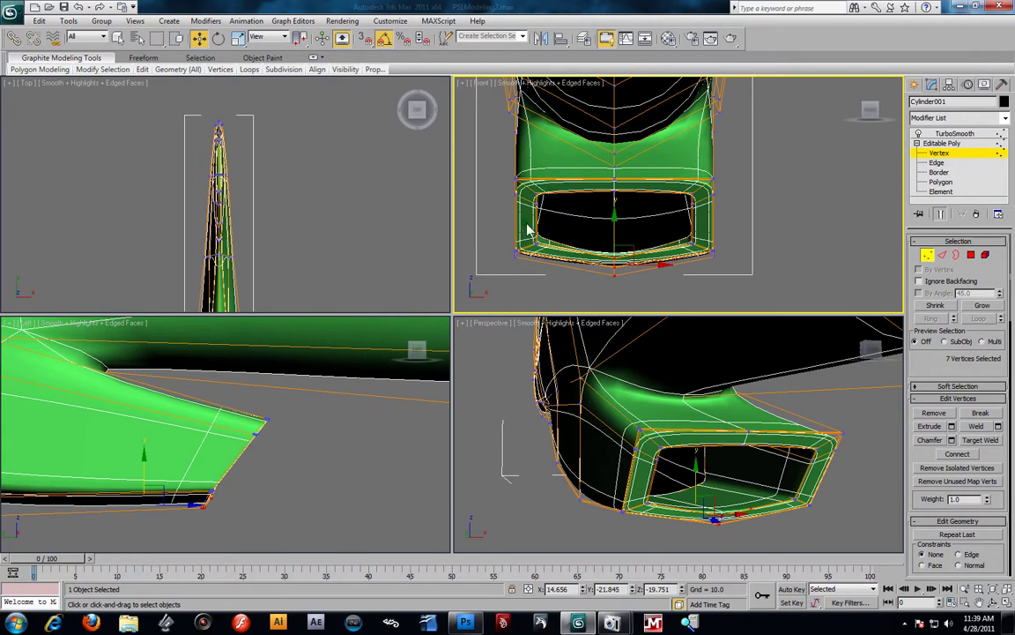
Try connecting the intake's ring of upright edges with one segment, pinch 0 and slide 1, for another loop around the scoop
left_click(940, 162)
left_click(631, 480)
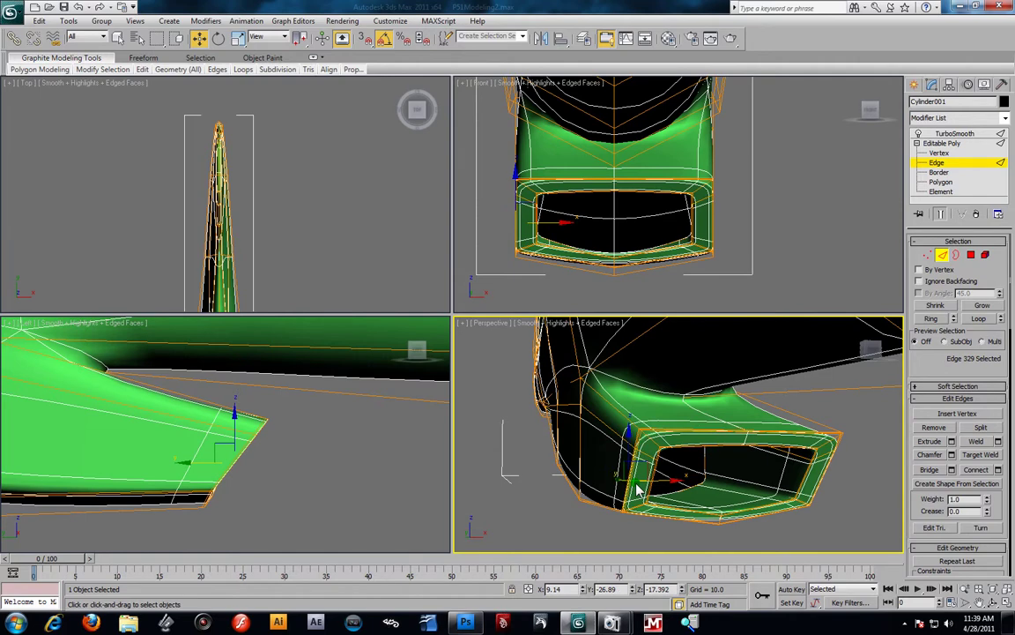
left_click(933, 318)
left_click(998, 469)
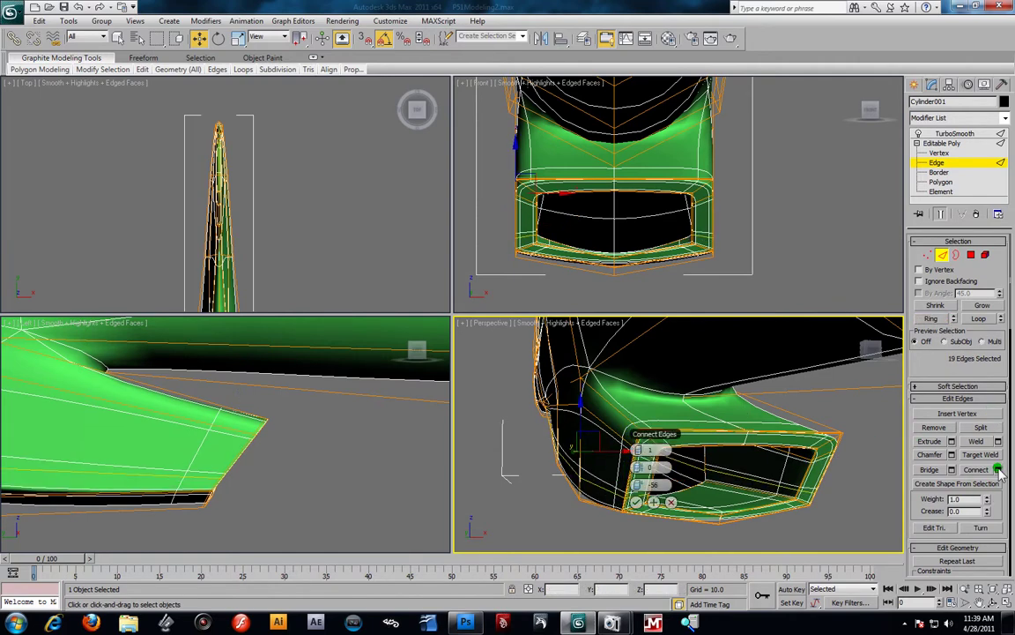
left_click_drag(650, 485, 763, 515)
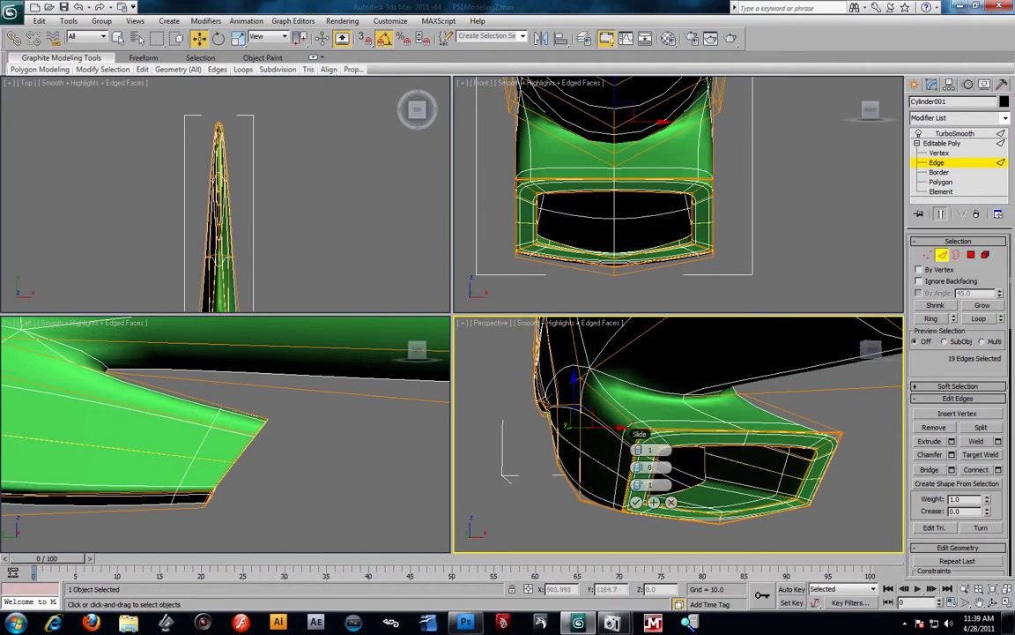
left_click(636, 502)
Try shifting the new loop's vertices on one side of the intake slightly outward, and undo both the move and the added loop
left_click(940, 152)
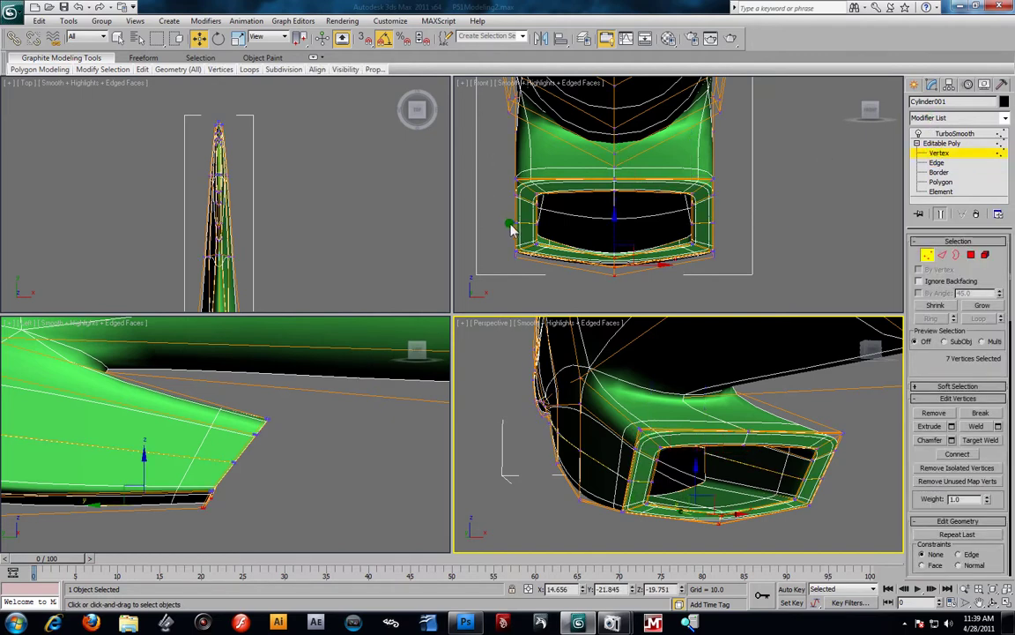
left_click_drag(489, 209, 559, 231)
left_click_drag(562, 227, 557, 232)
key("ctrl+z")
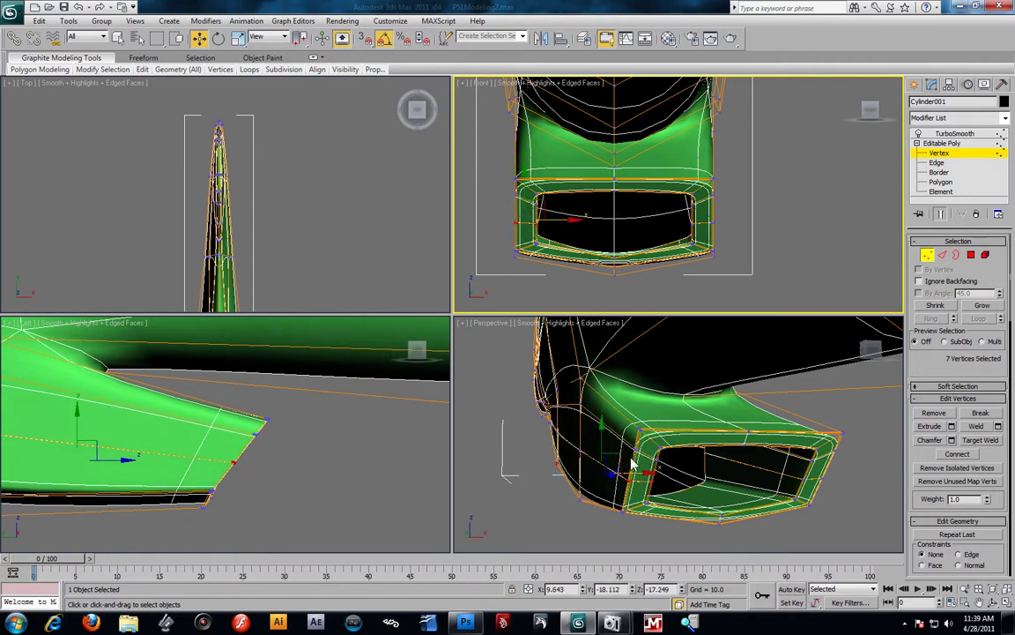
key("ctrl+z")
key("ctrl+z")
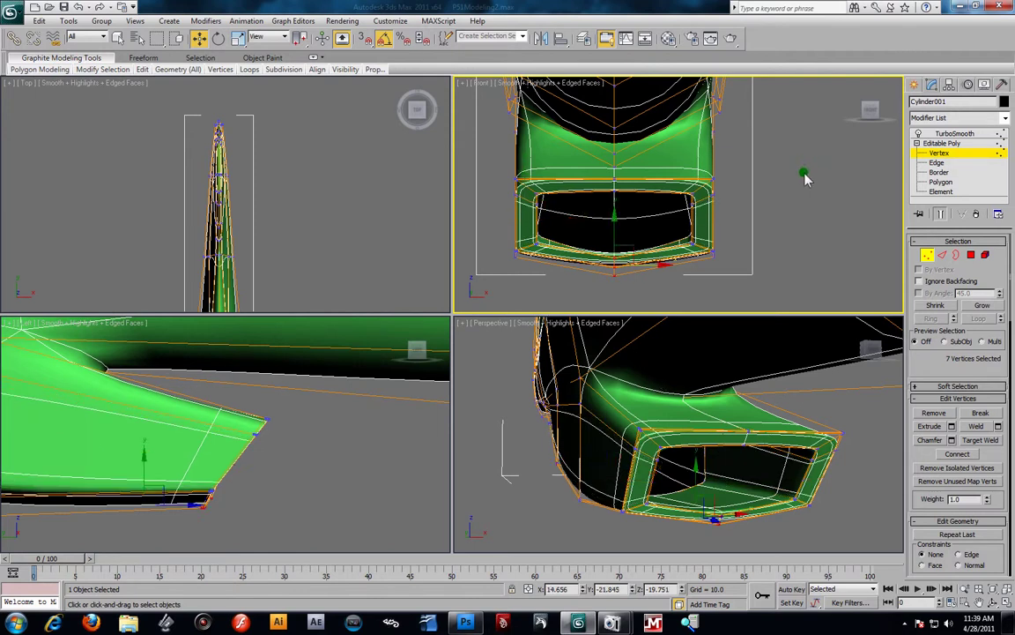
Compare the unsmoothed and smoothed fuselage from several angles, leaving TurboSmooth on and the fuselage deselected
left_click(918, 133)
left_click(869, 491)
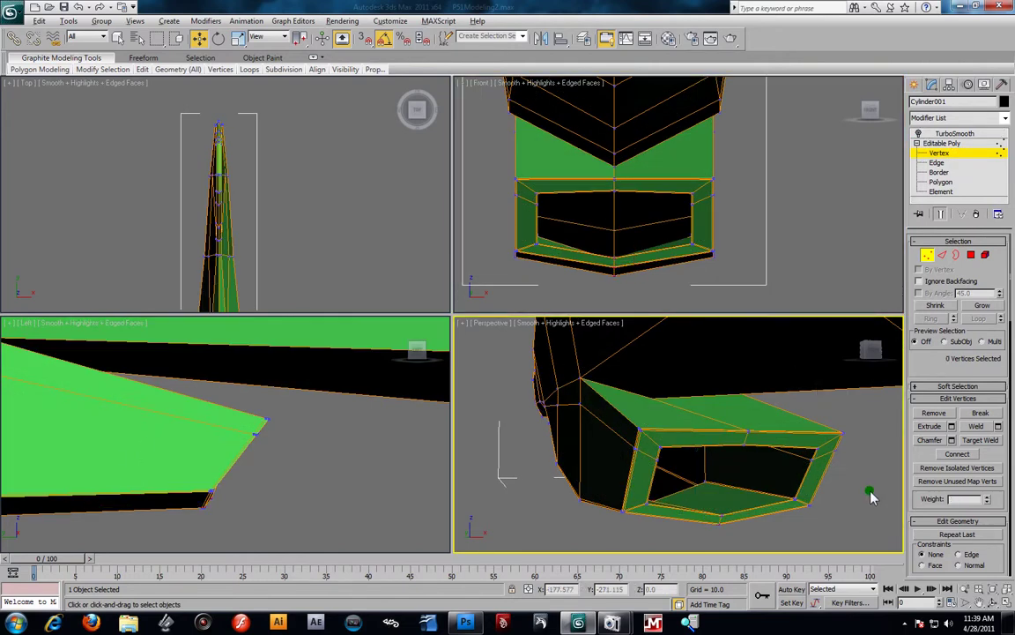
key("alt+w")
middle_click_drag(579, 408, 575, 308, "alt")
mouse_move(846, 251)
middle_mouse_down("alt")
mouse_move(527, 298)
mouse_move(572, 286)
middle_mouse_up("alt")
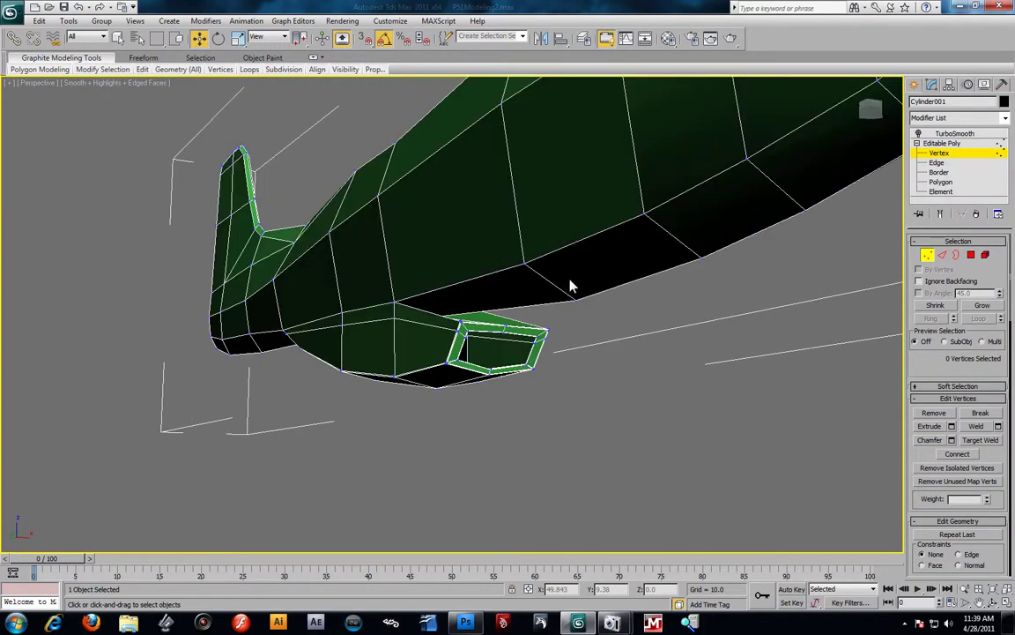
left_click(941, 143)
left_click(954, 133)
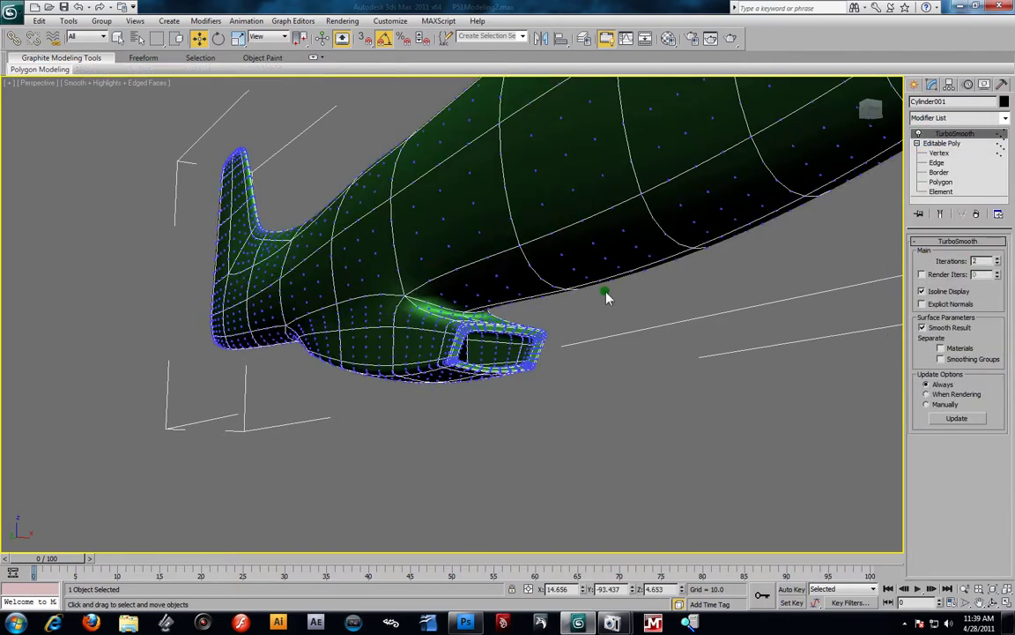
left_click(593, 355)
middle_click_drag(592, 356, 535, 363, "alt")
scroll(569, 344, "down", 5)
key("alt+w")
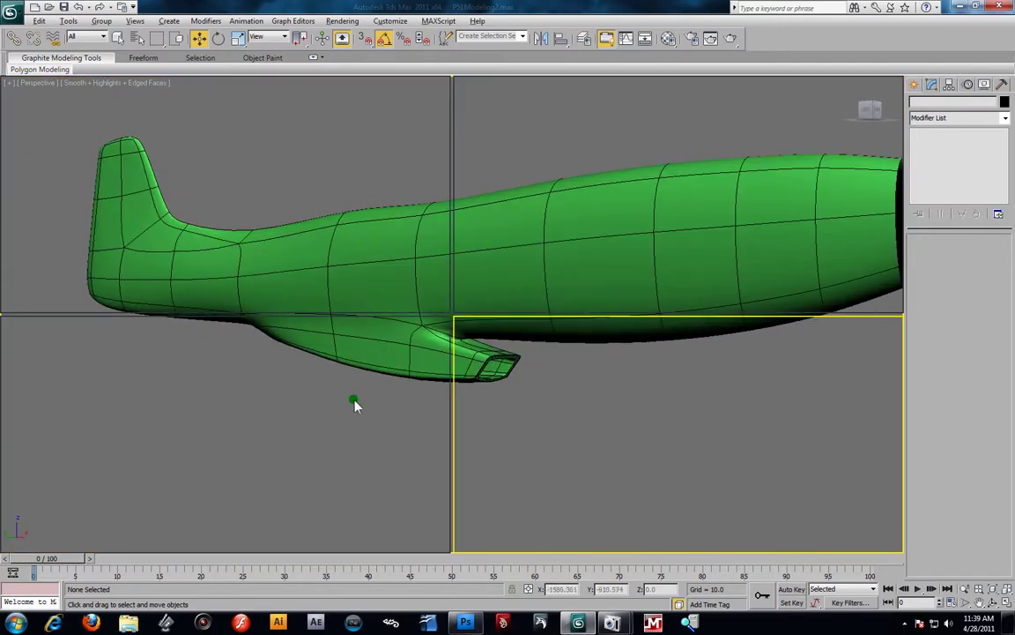
Unhide all objects in the scene to bring back the reference blueprints
right_click(269, 411)
right_click(330, 446)
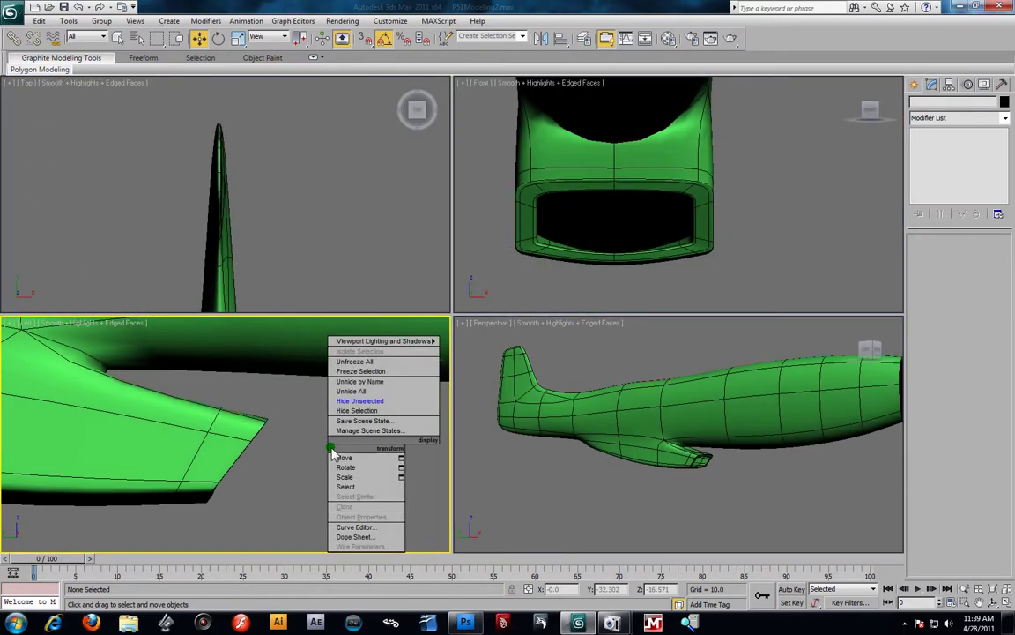
left_click(351, 390)
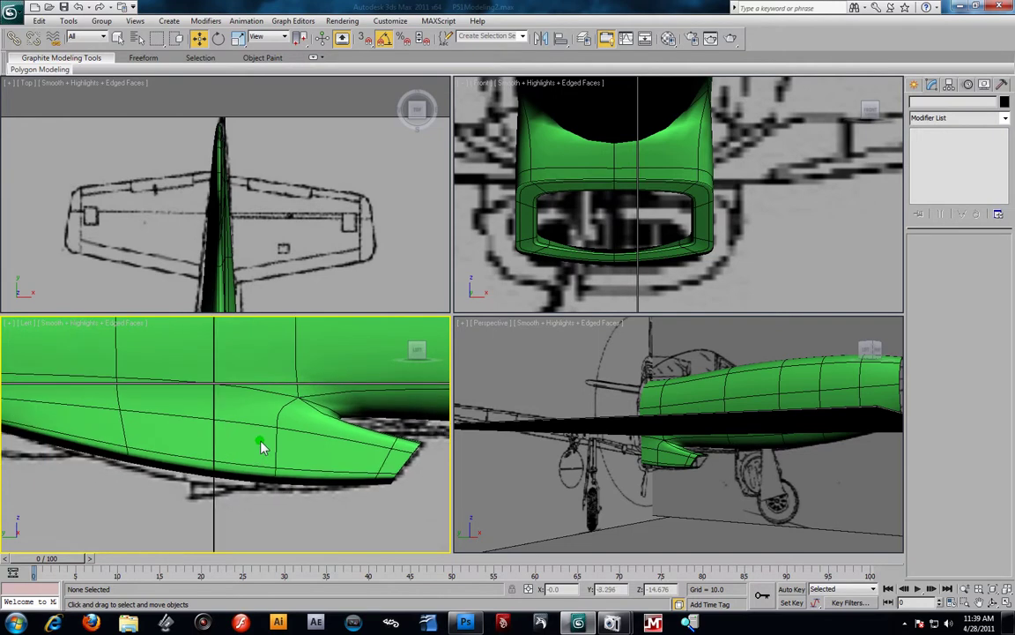
In vertex mode with the smoothed result shown, nudge the vertices at the scoop's rear end onto the side blueprint outline
scroll(219, 467, "up", 3)
left_click(244, 414)
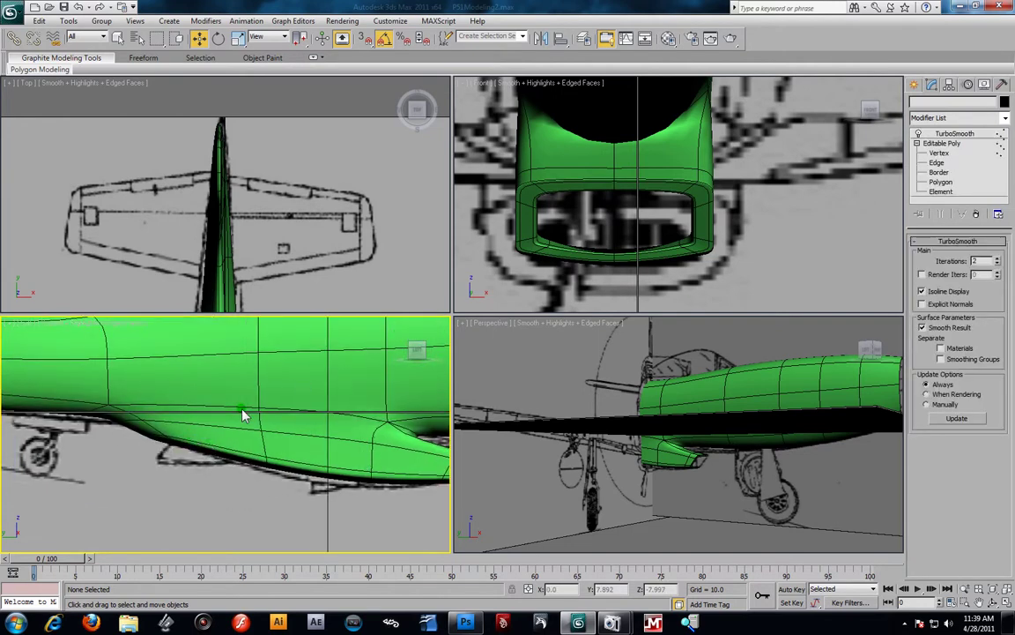
left_click(941, 153)
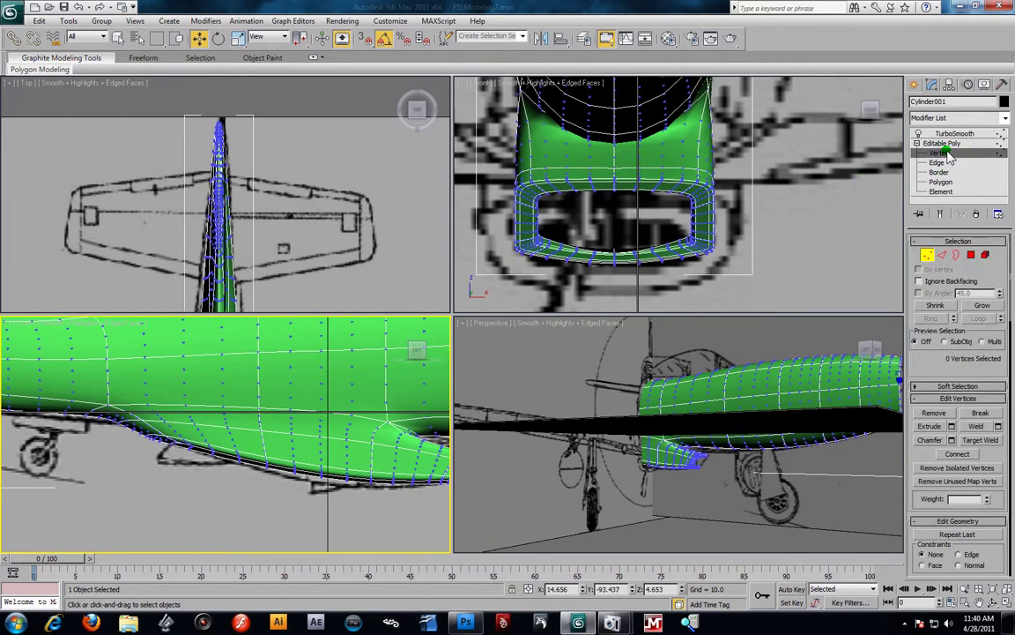
left_click(943, 215)
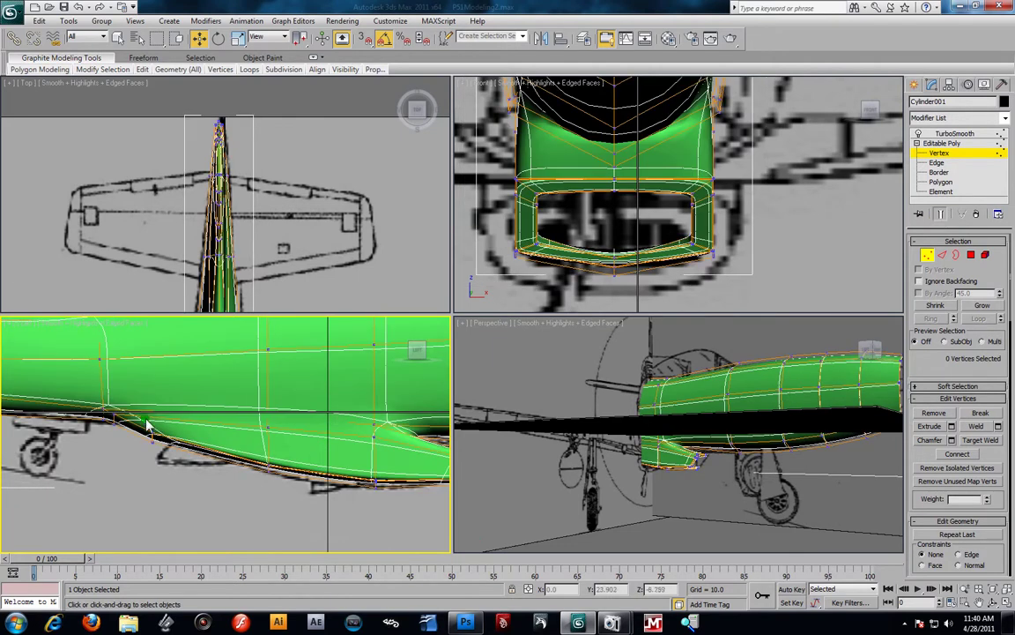
scroll(137, 388, "up", 2)
left_click_drag(124, 460, 162, 437)
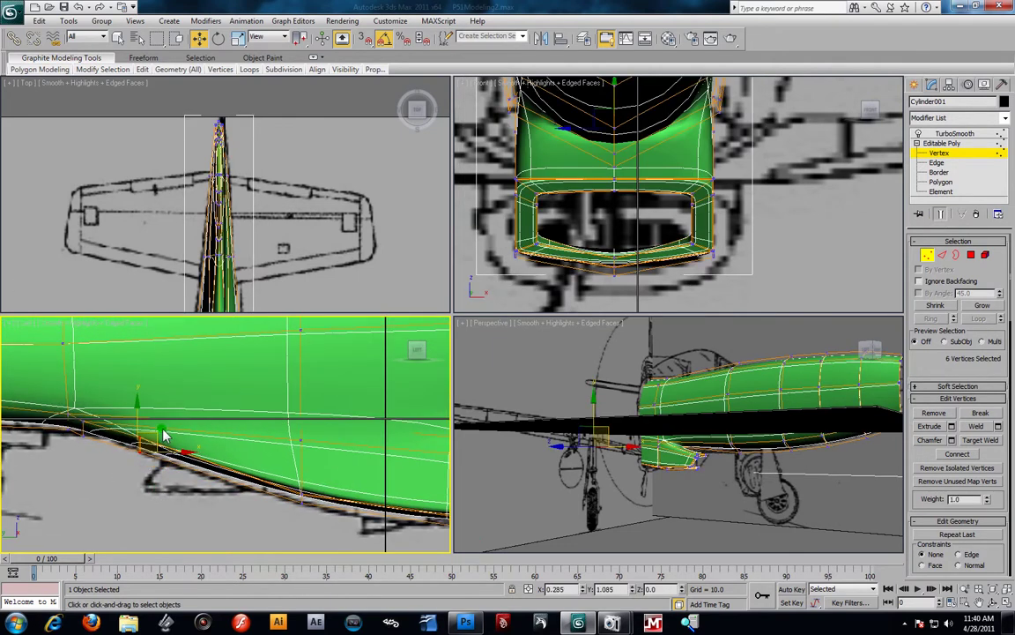
left_click_drag(79, 406, 102, 399)
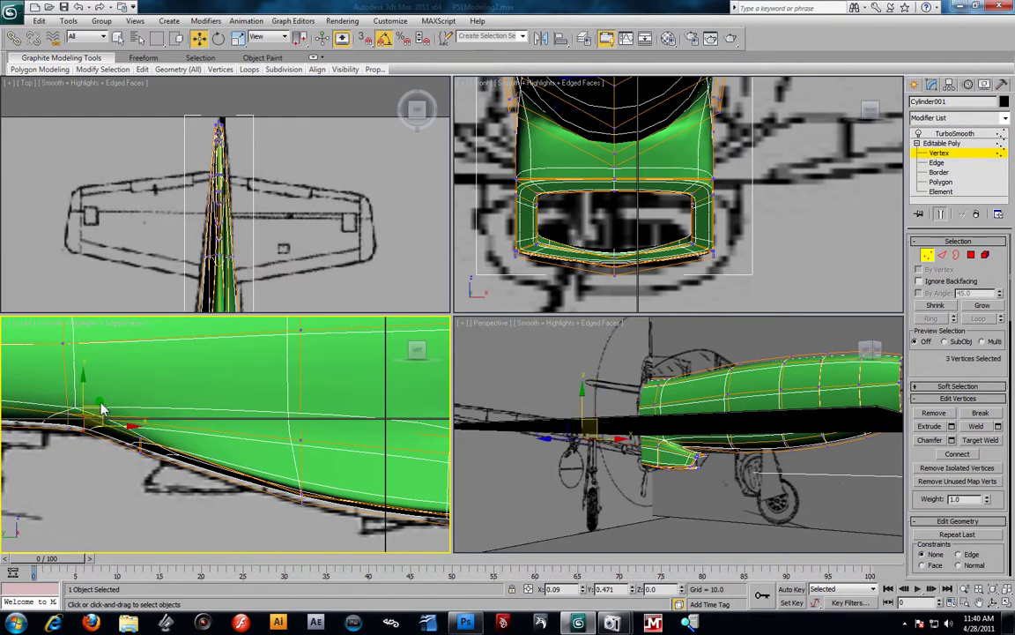
Adjust the lower vertices at the scoop's middle and just behind its intake to follow the side blueprint's belly line
scroll(387, 449, "down", 2)
middle_click_drag(390, 448, 191, 418)
left_click_drag(184, 512, 152, 451)
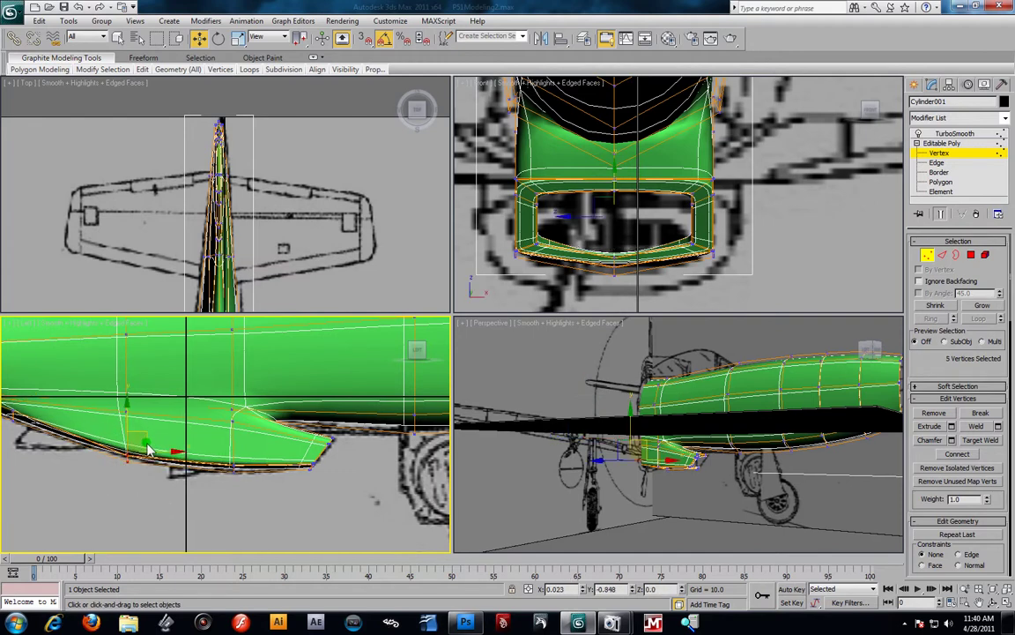
left_click_drag(250, 491, 253, 459)
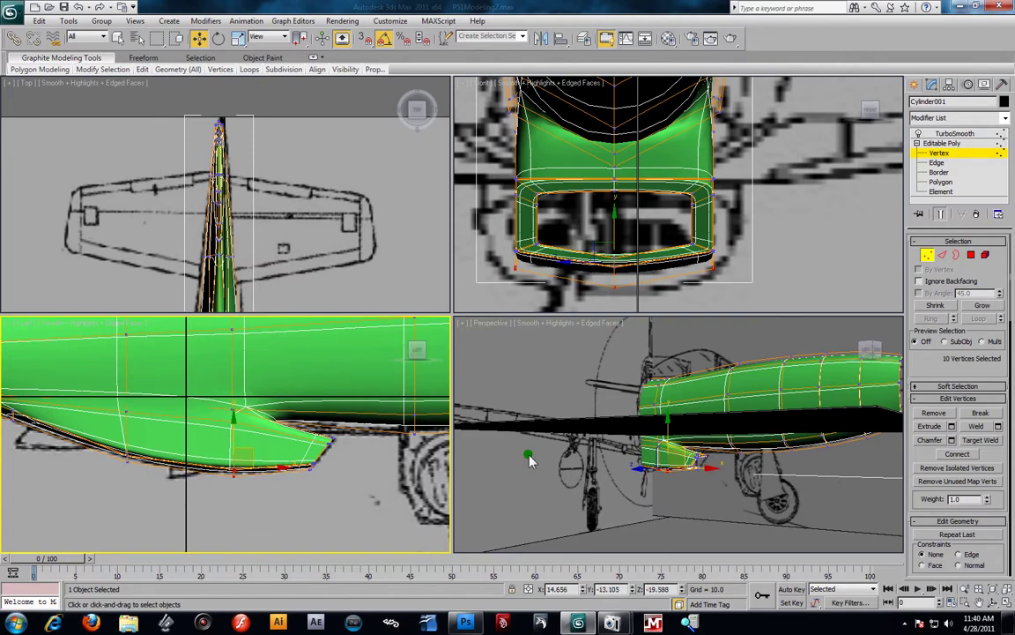
Enlarge the perspective view and hide everything except the fuselage
right_click(748, 476)
key("alt+w")
left_click(523, 432)
middle_click_drag(509, 353, 487, 365, "alt")
scroll(487, 364, "down", 5)
right_click(489, 367)
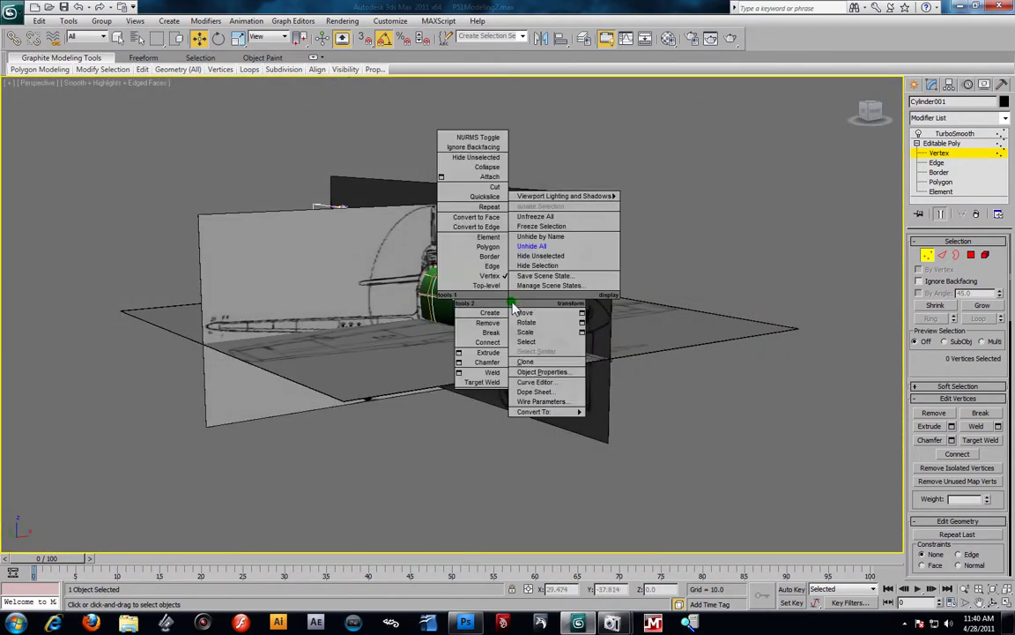
left_click(572, 264)
Turn off edged faces, leave vertex editing, deselect the fuselage, and inspect its smoothed shape from several angles
key("F4")
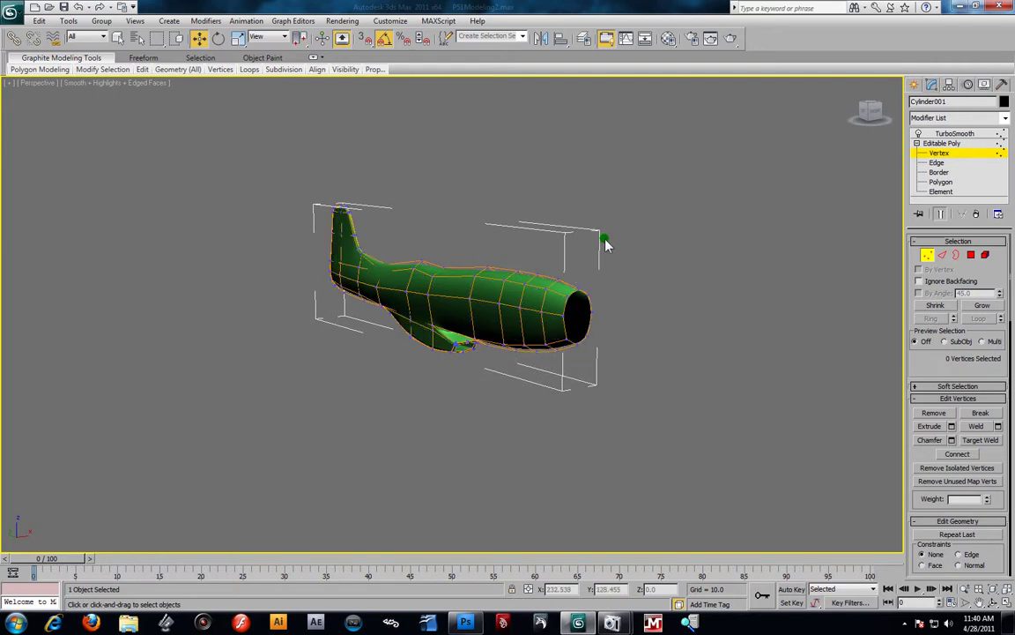
key("F4")
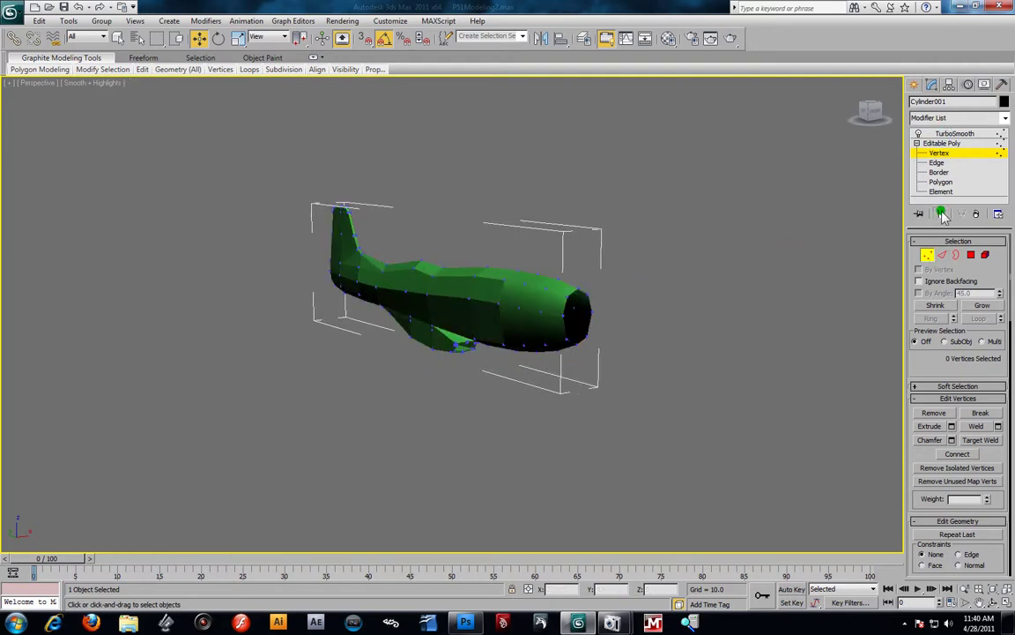
left_click(966, 133)
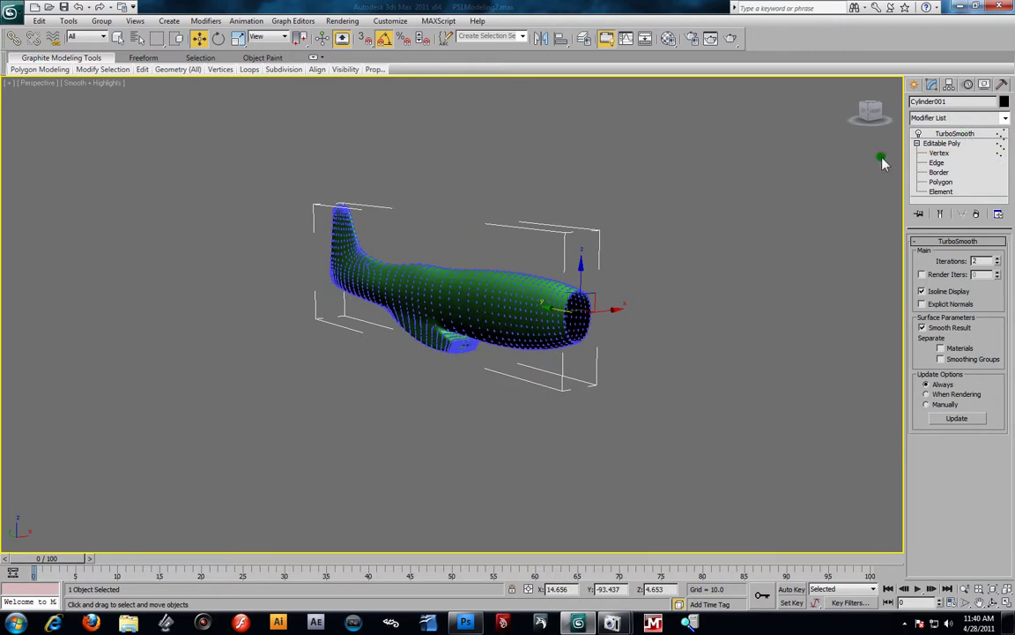
left_click(716, 233)
middle_click_drag(716, 234, 569, 252, "alt")
middle_click_drag(542, 165, 545, 222, "alt")
middle_click_drag(628, 293, 585, 302, "alt")
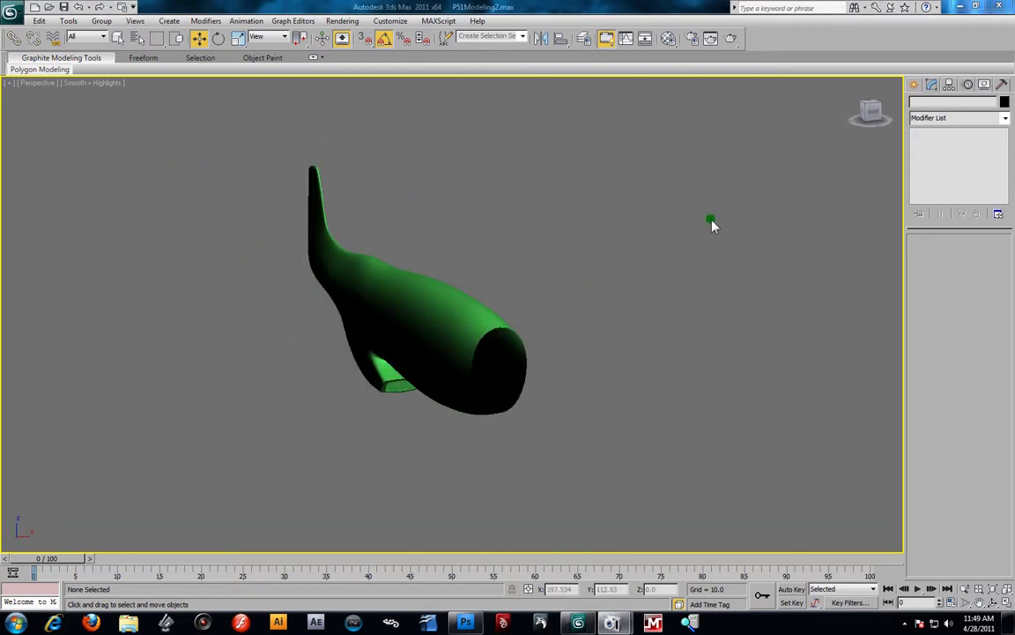
mouse_move(556, 329)
middle_mouse_down("alt")
mouse_move(590, 292)
mouse_move(569, 324)
middle_mouse_up("alt")
Return to the four-view layout and unhide all objects to bring back the blueprints
key("alt+w")
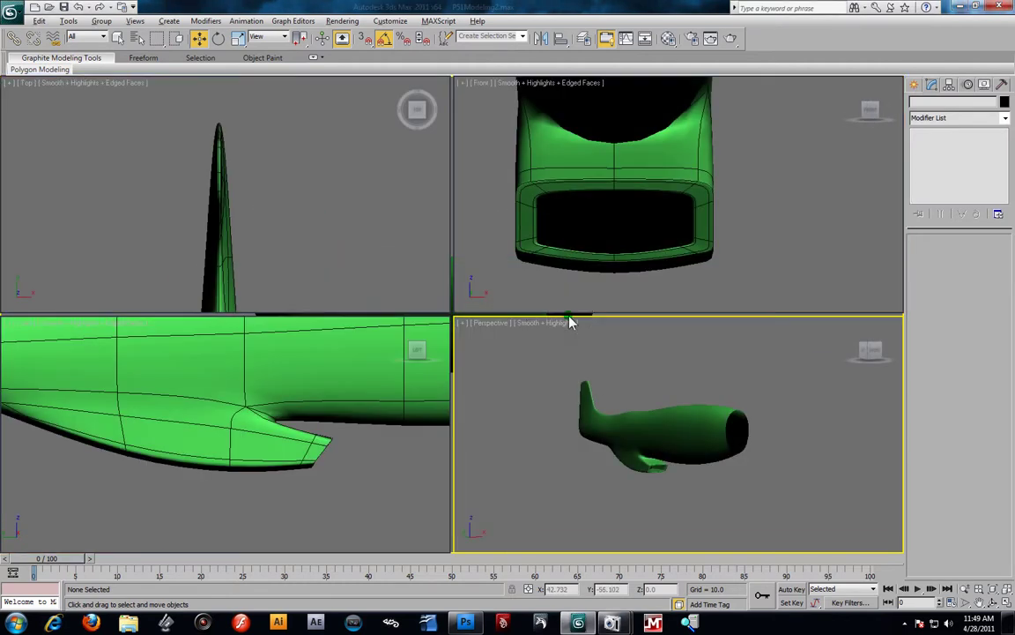
right_click(786, 220)
right_click(787, 220)
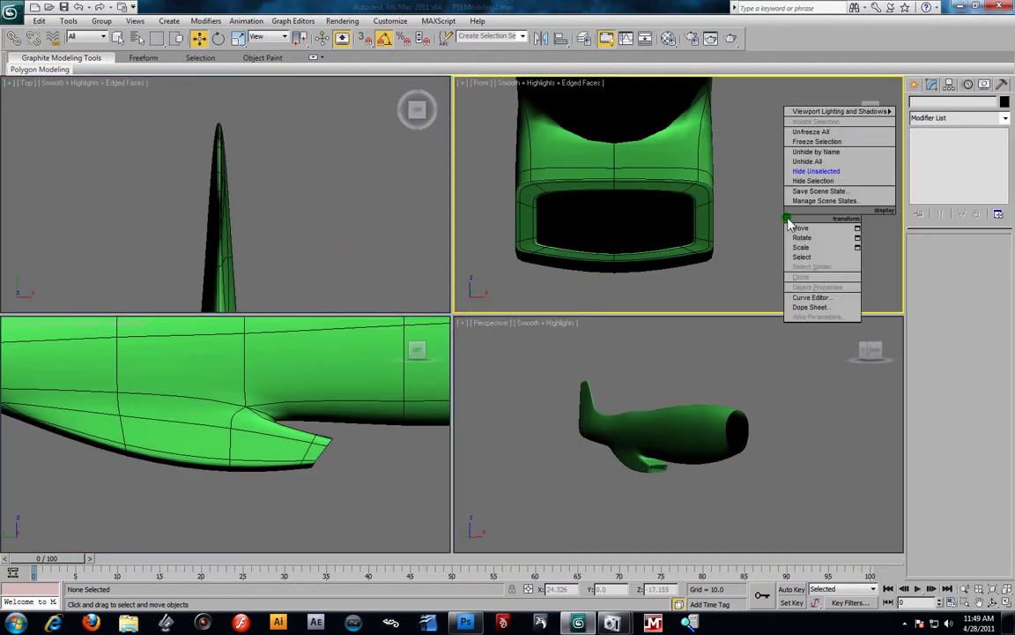
left_click(808, 161)
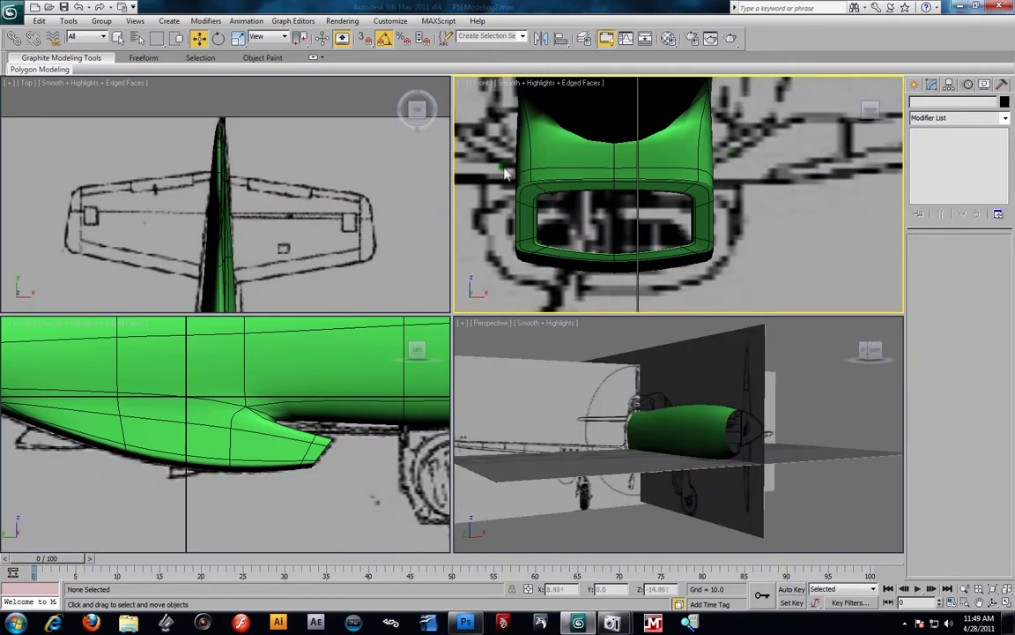
Scale the whole fuselage along X in the front view to about 113.7% to match the blueprint's width
scroll(505, 174, "down", 5)
scroll(606, 231, "up", 4)
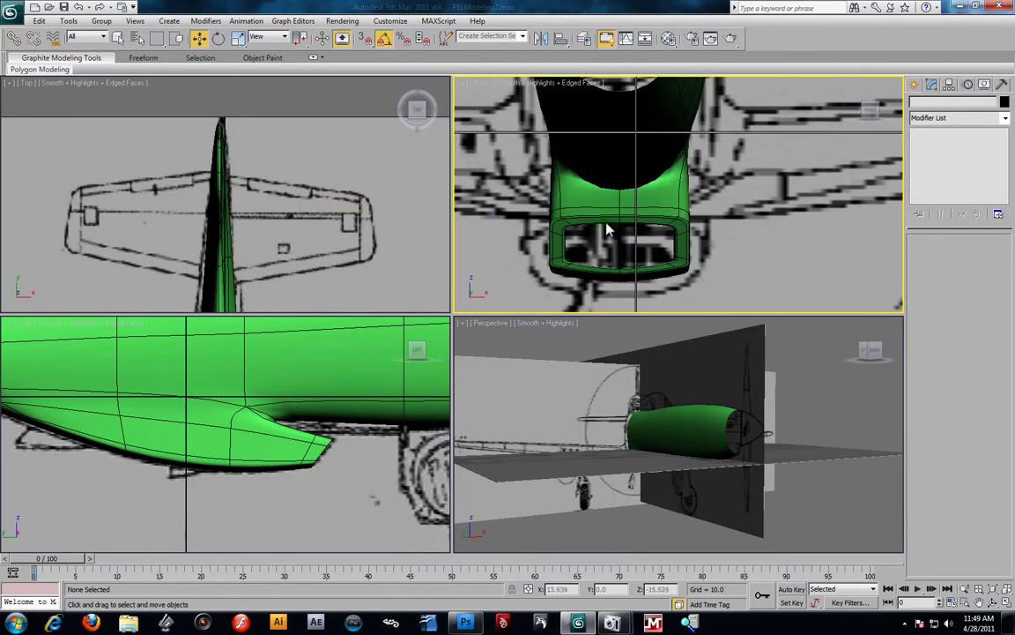
scroll(606, 231, "down", 3)
scroll(609, 223, "down", 5)
scroll(613, 222, "up", 3)
middle_click_drag(622, 203, 602, 265)
left_click(653, 229)
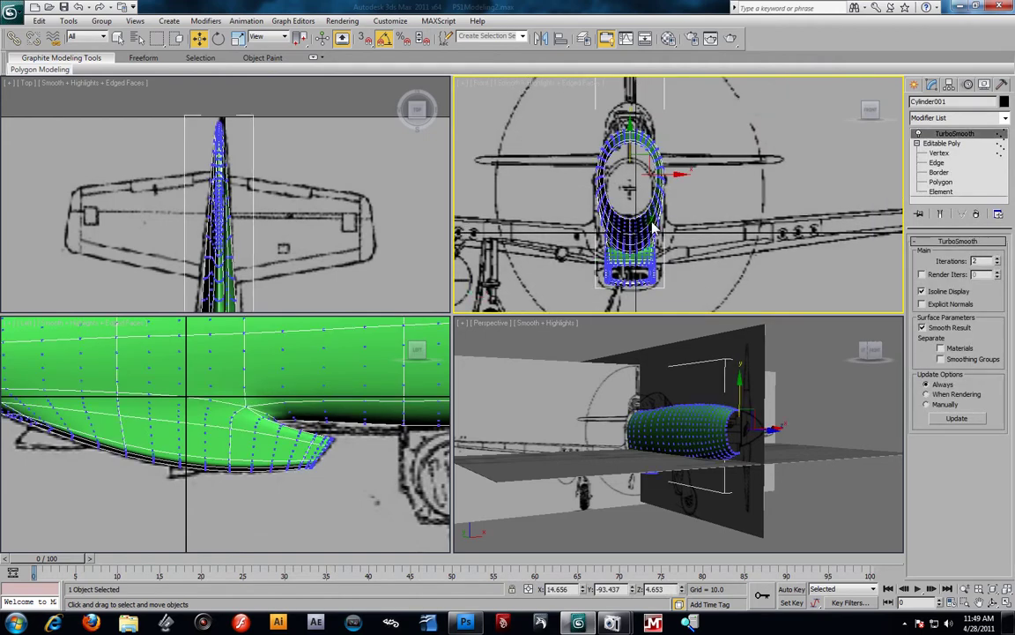
left_click(239, 37)
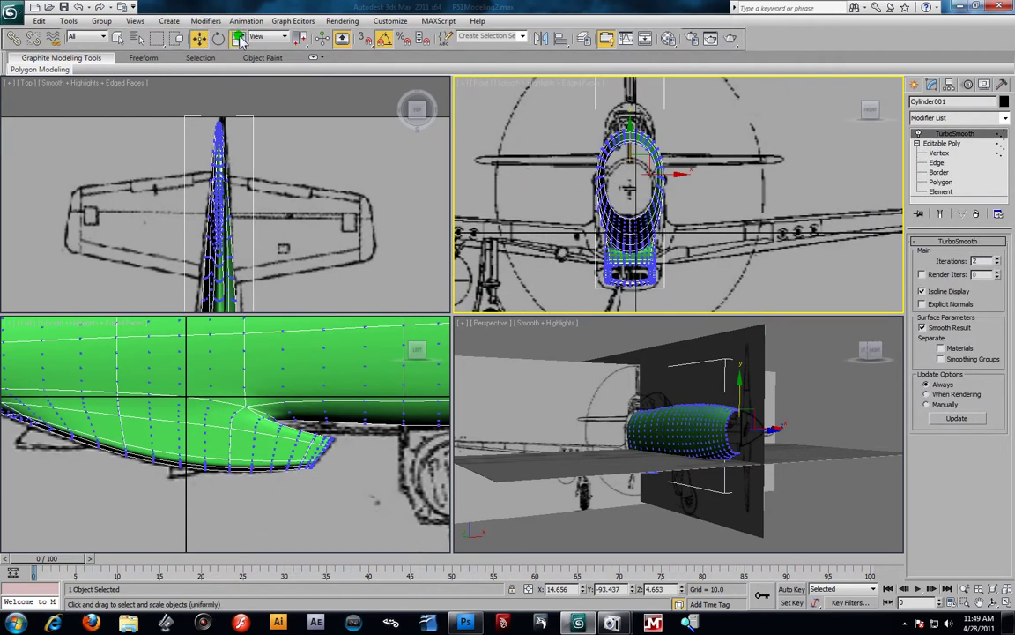
mouse_move(679, 182)
left_mouse_down()
mouse_move(690, 179)
mouse_move(680, 176)
left_mouse_up()
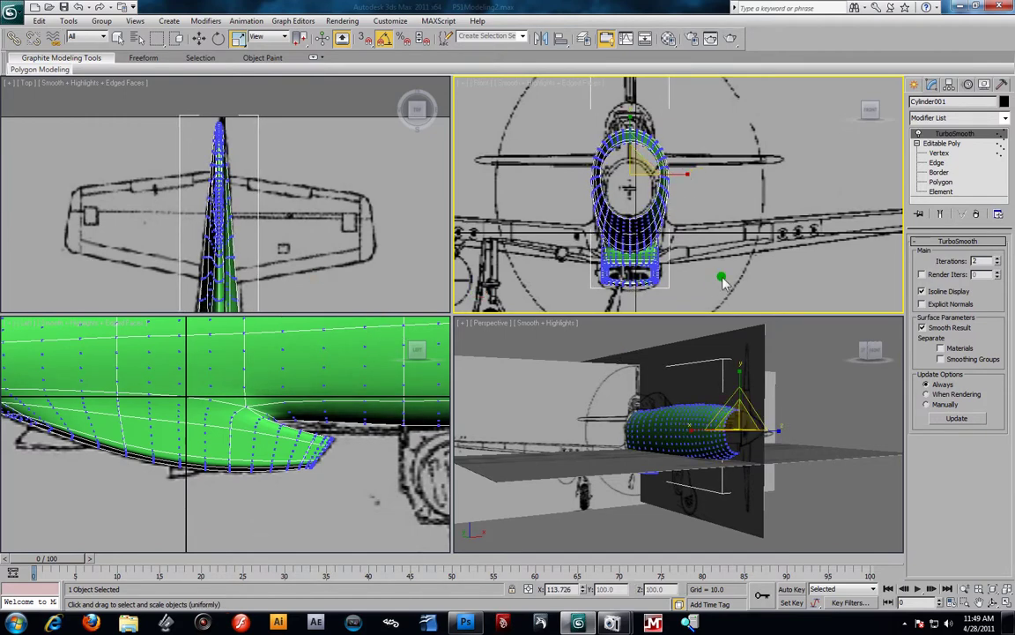
In vertex mode with the smoothed result shown, lower the scoop's bottom row of vertices to the front blueprint's outline
scroll(721, 280, "up", 5)
left_click(691, 227)
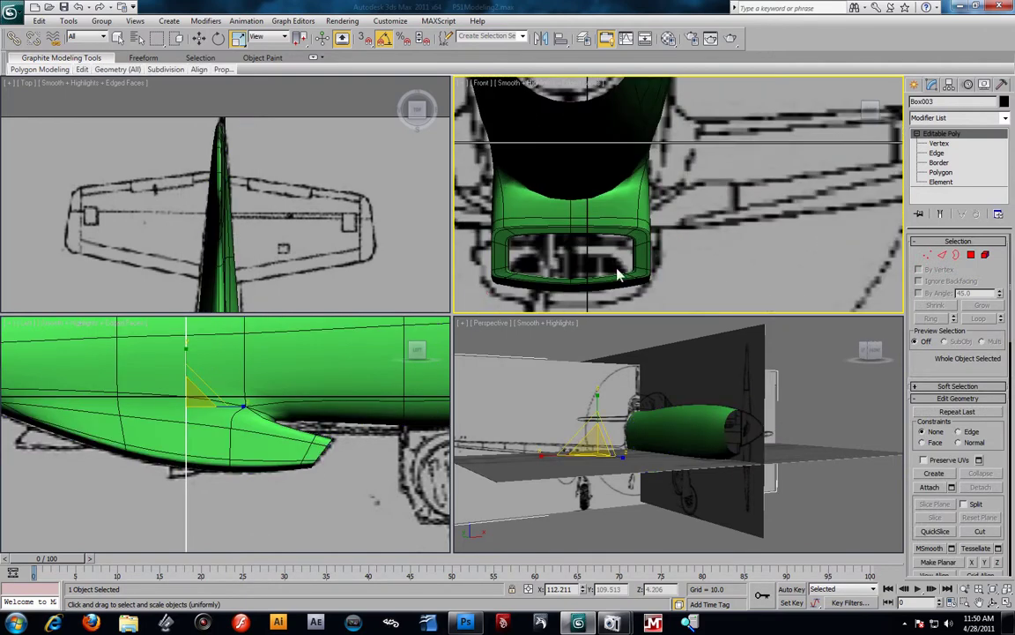
middle_click_drag(617, 276, 644, 235)
left_click(555, 226)
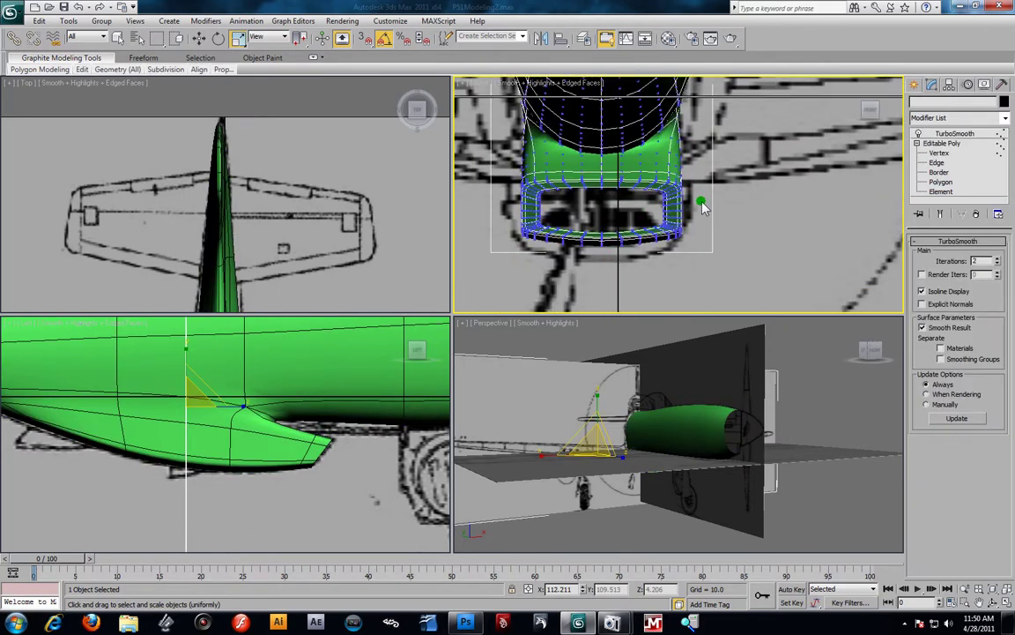
left_click(942, 153)
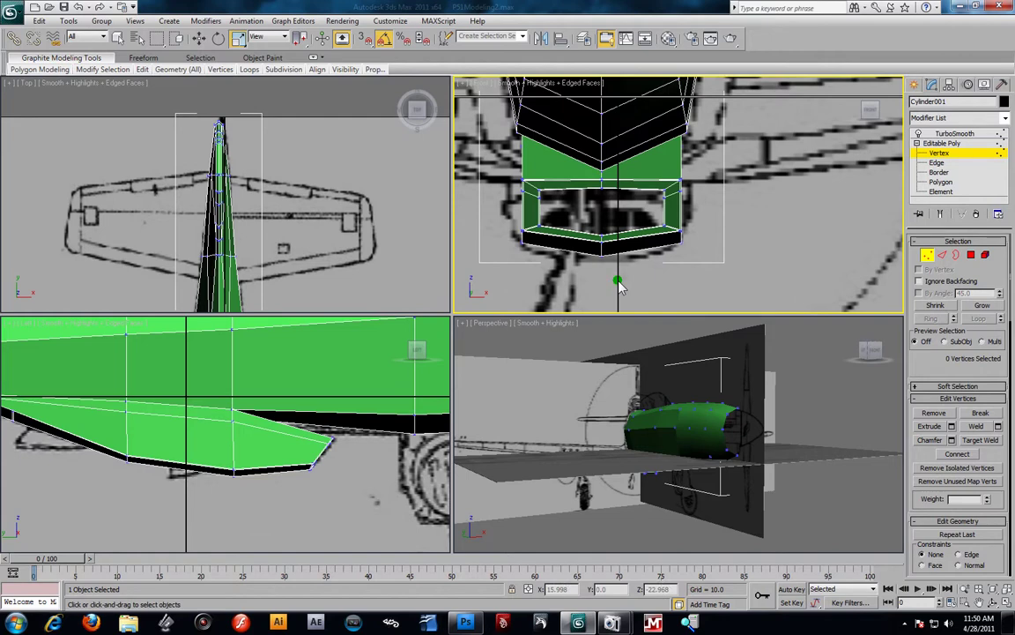
left_click(958, 133)
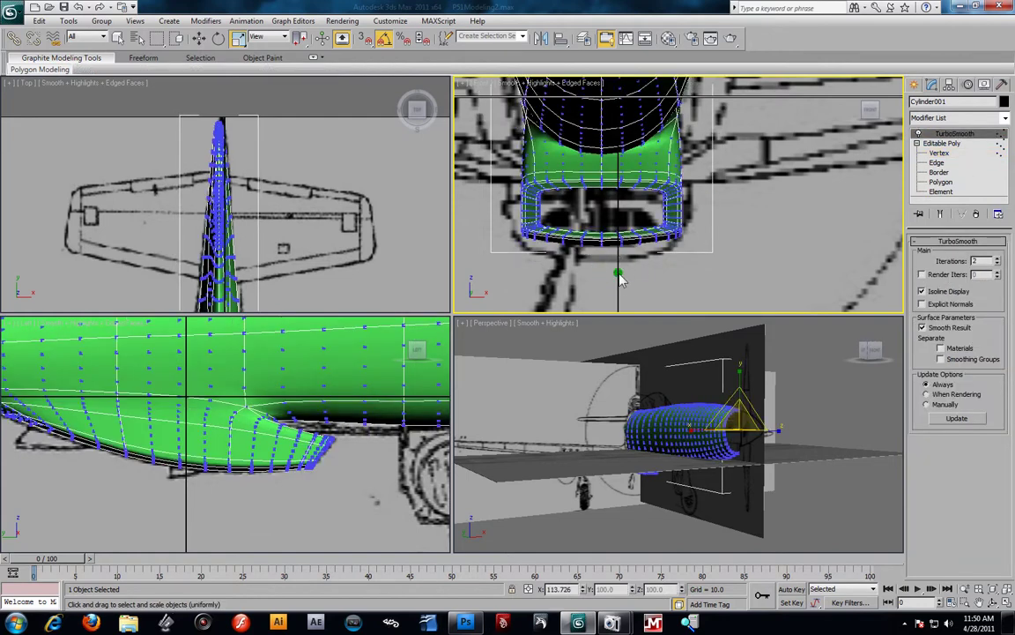
left_click(941, 154)
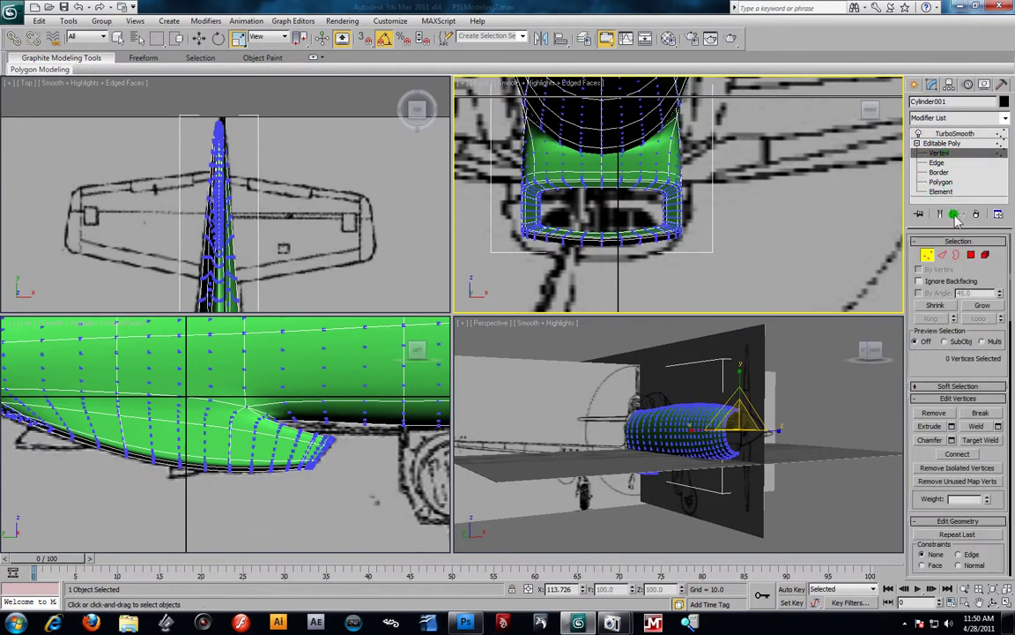
left_click_drag(526, 263, 568, 189)
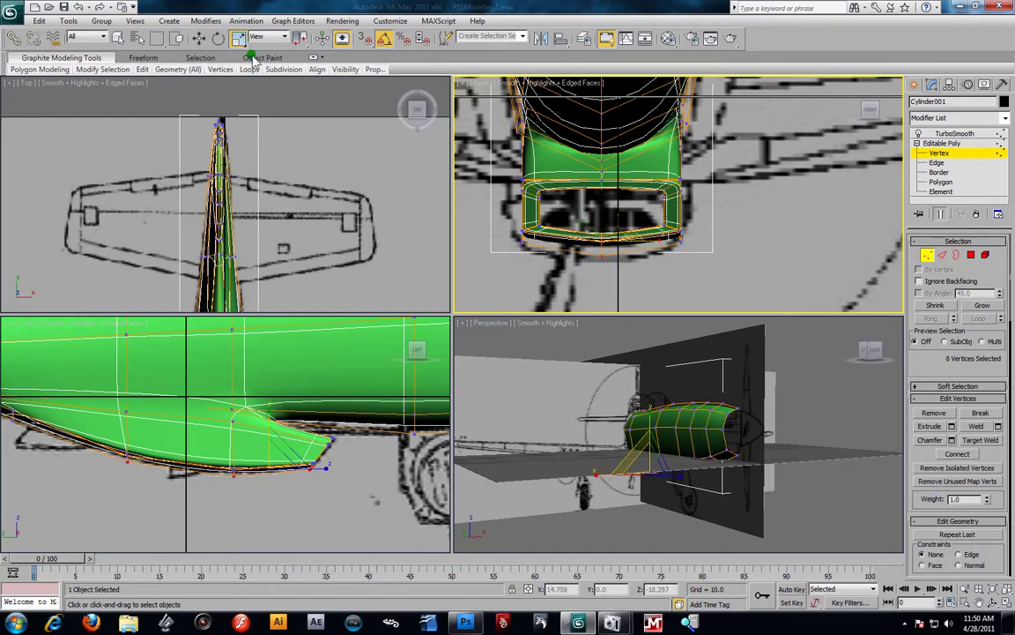
left_click(198, 38)
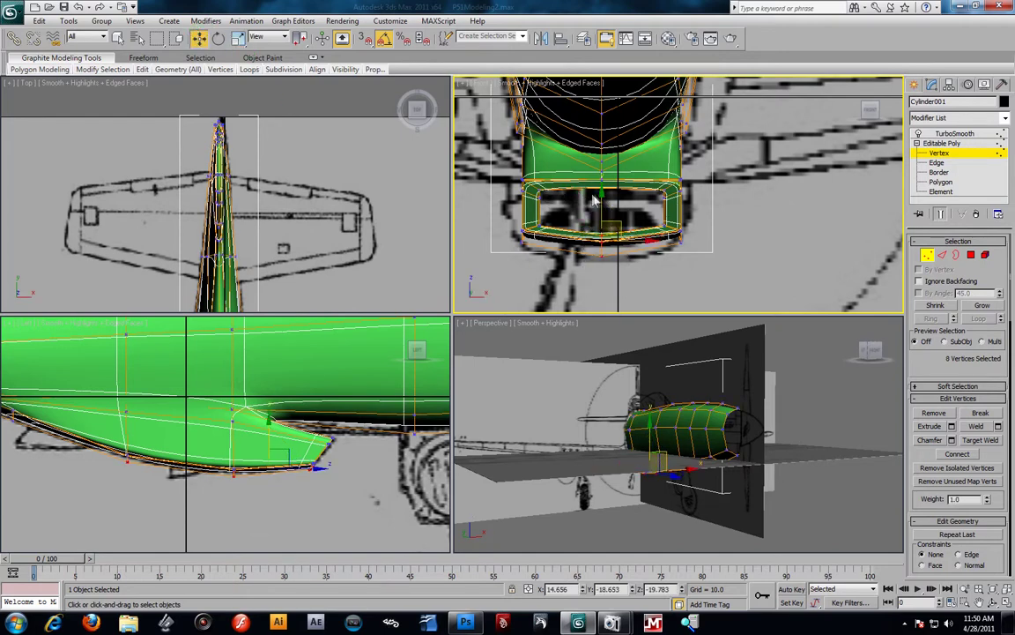
left_click_drag(603, 205, 535, 220)
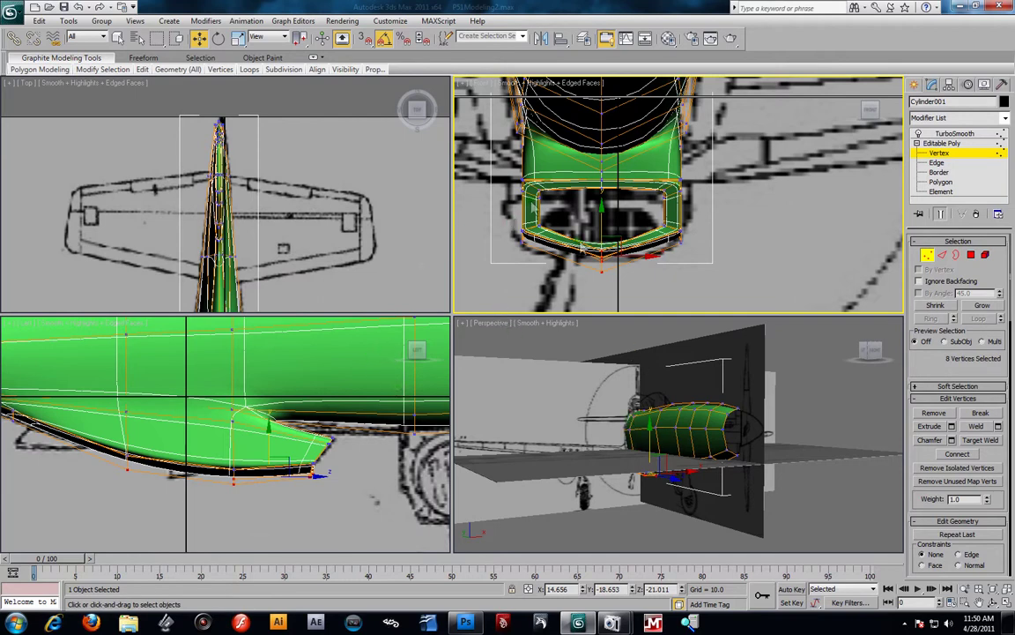
scroll(595, 264, "up", 2)
left_click_drag(579, 250, 580, 227)
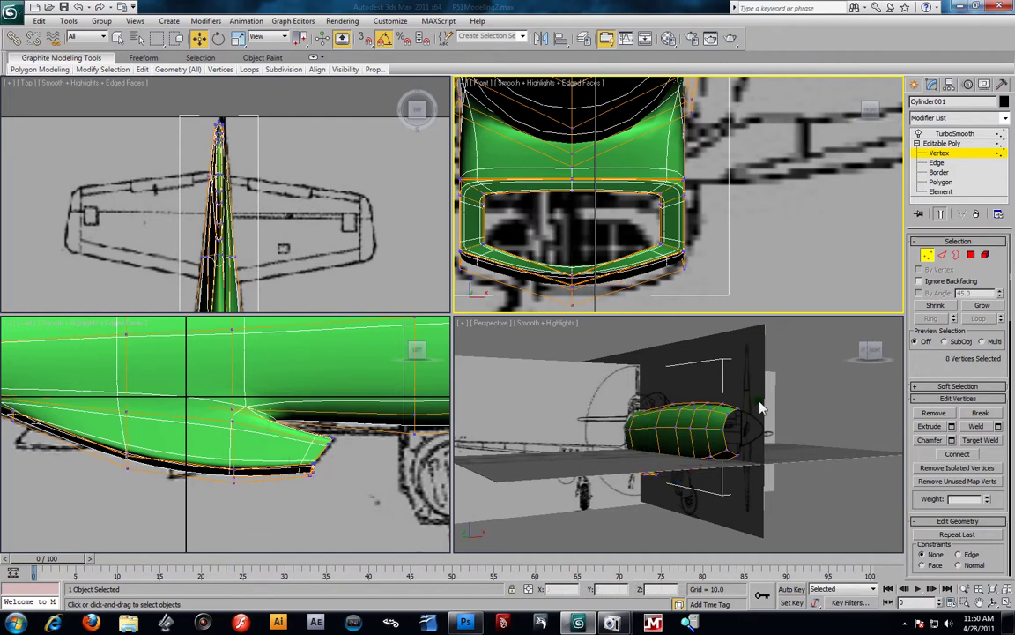
Leave vertex editing on the fuselage and turn off its TurboSmooth modifier
left_click(681, 361)
scroll(680, 362, "down", 3)
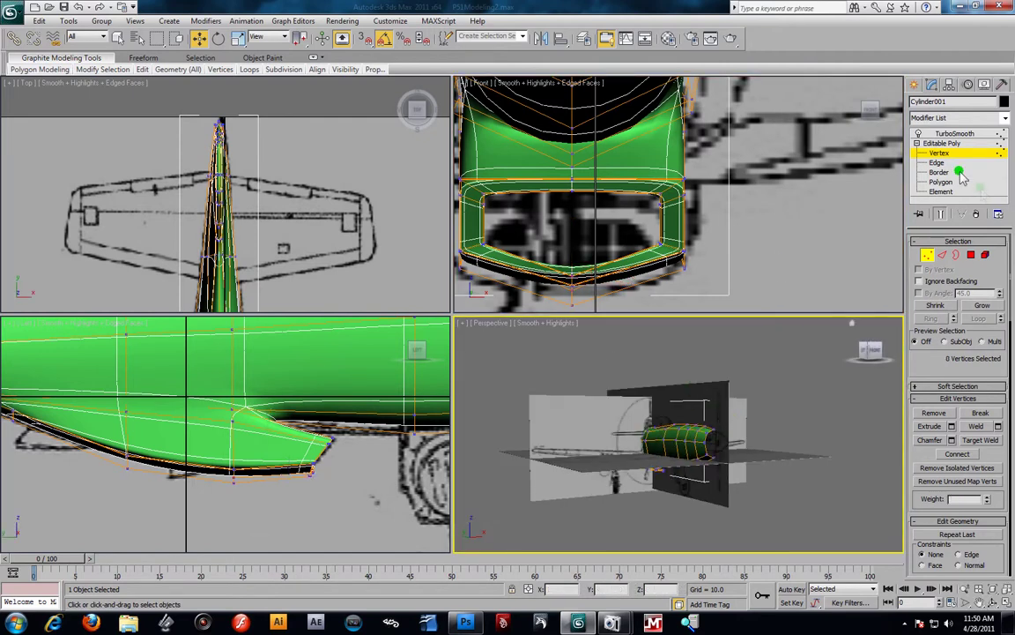
left_click(937, 143)
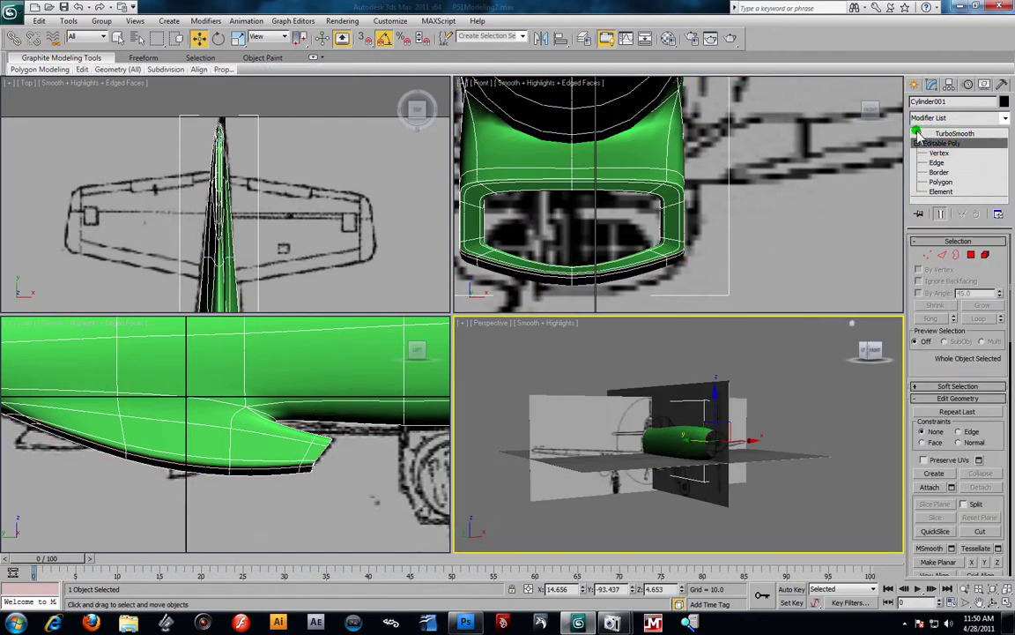
left_click(916, 132)
Hide everything except the fuselage and show it with edged faces in an enlarged perspective view
left_click(714, 420)
left_click(681, 438)
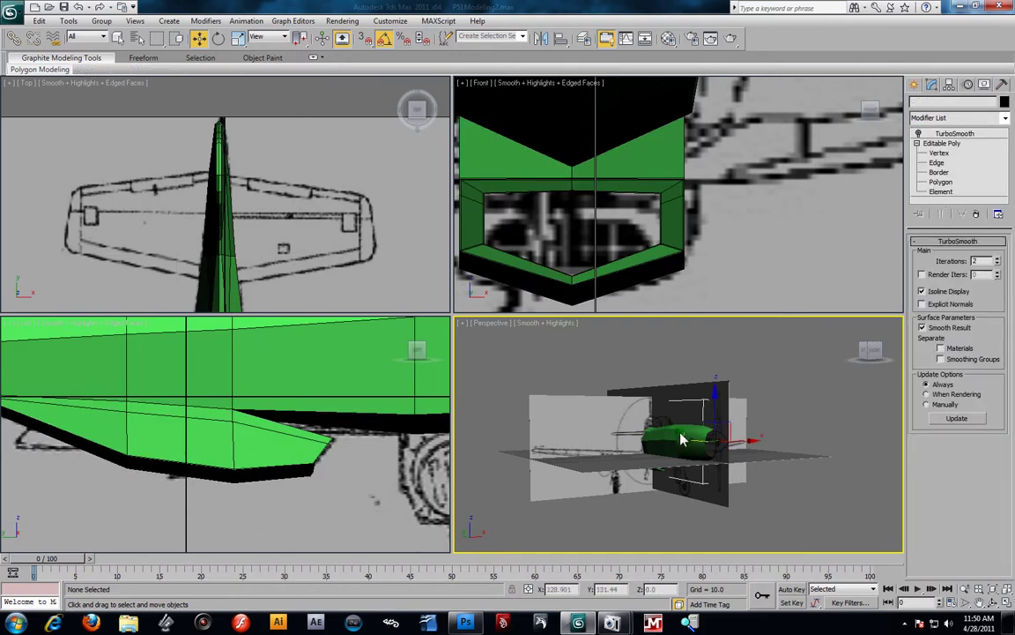
right_click(680, 438)
left_click(719, 401)
middle_click_drag(643, 382, 673, 404, "alt")
key("alt+w")
middle_click_drag(556, 339, 537, 368, "alt")
key("F4")
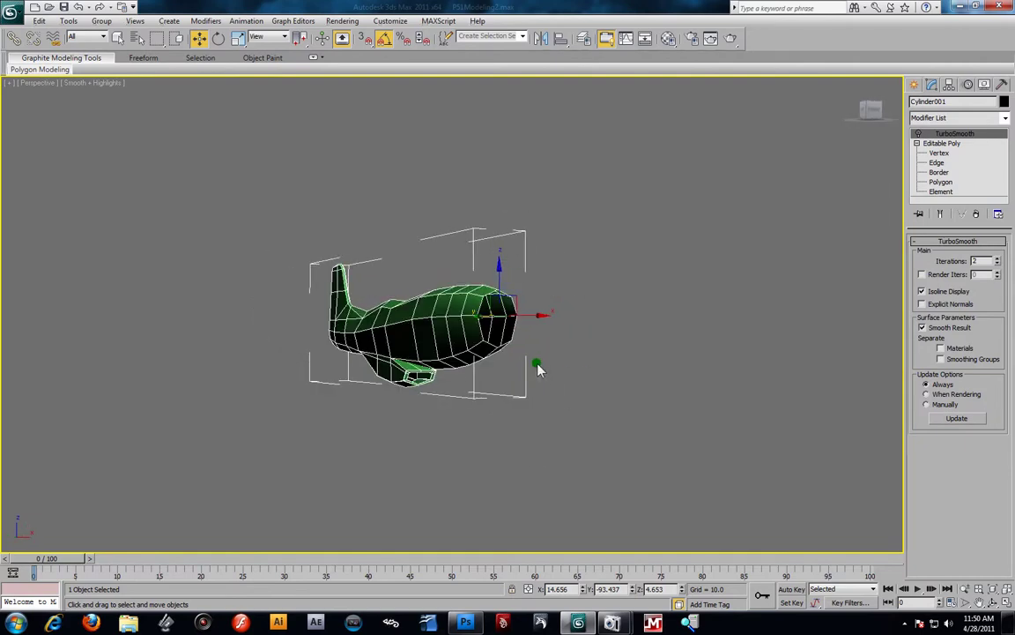
scroll(537, 370, "up", 5)
scroll(617, 360, "up", 2)
middle_click_drag(620, 359, 587, 369, "alt")
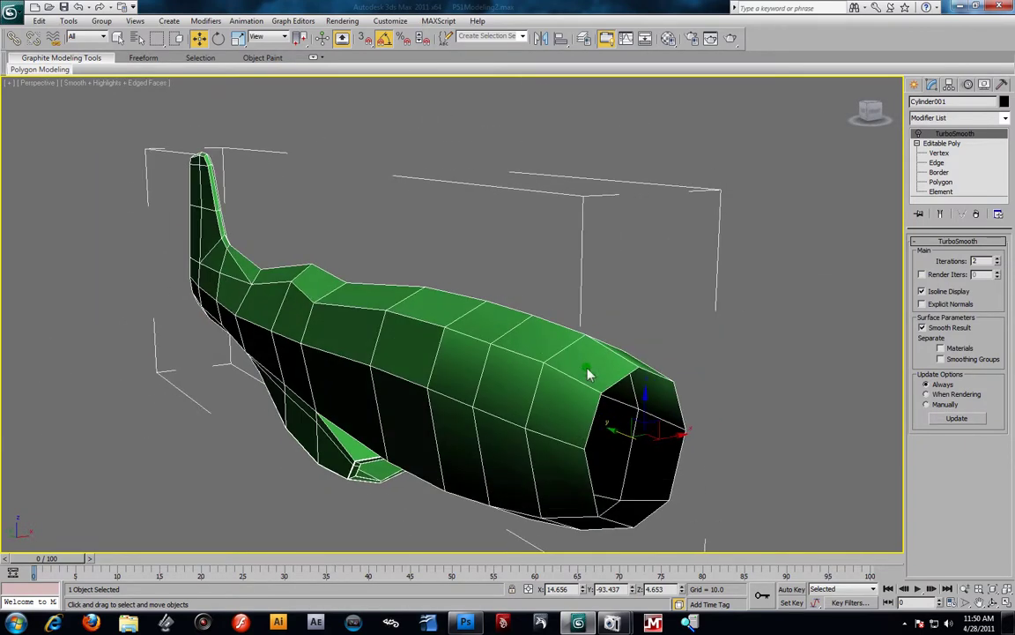
left_click(938, 172)
left_click(660, 393)
left_click(940, 215)
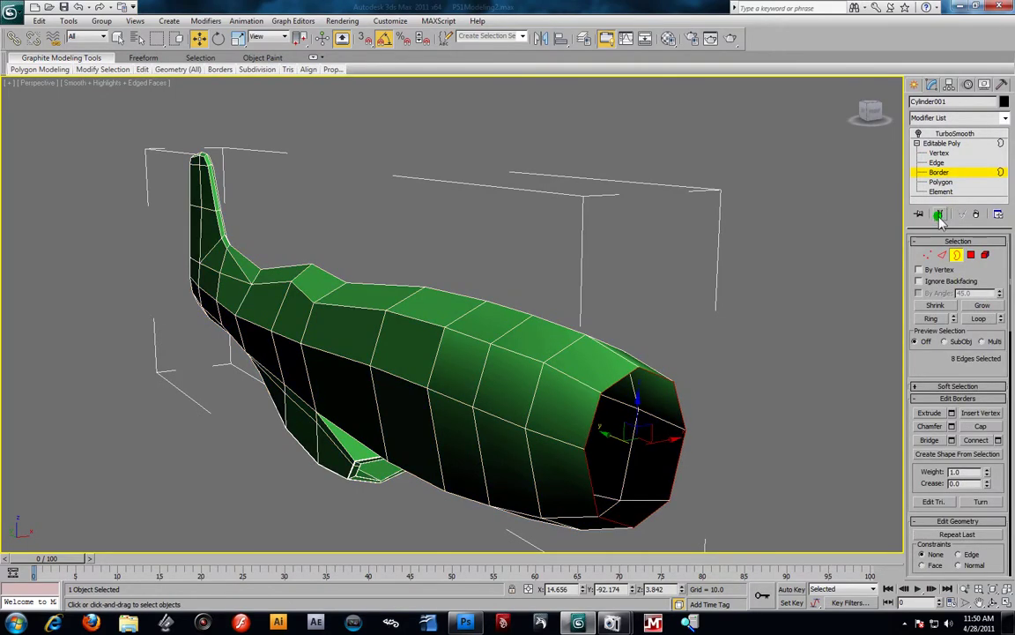
scroll(655, 411, "up", 3)
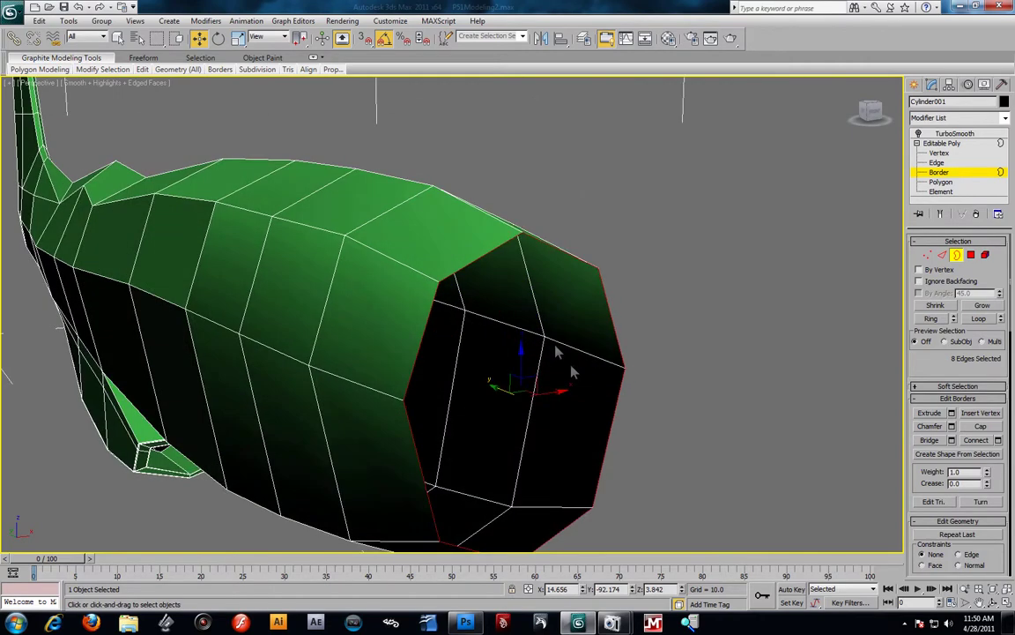
left_click(240, 39)
middle_click_drag(544, 392, 536, 356, "alt")
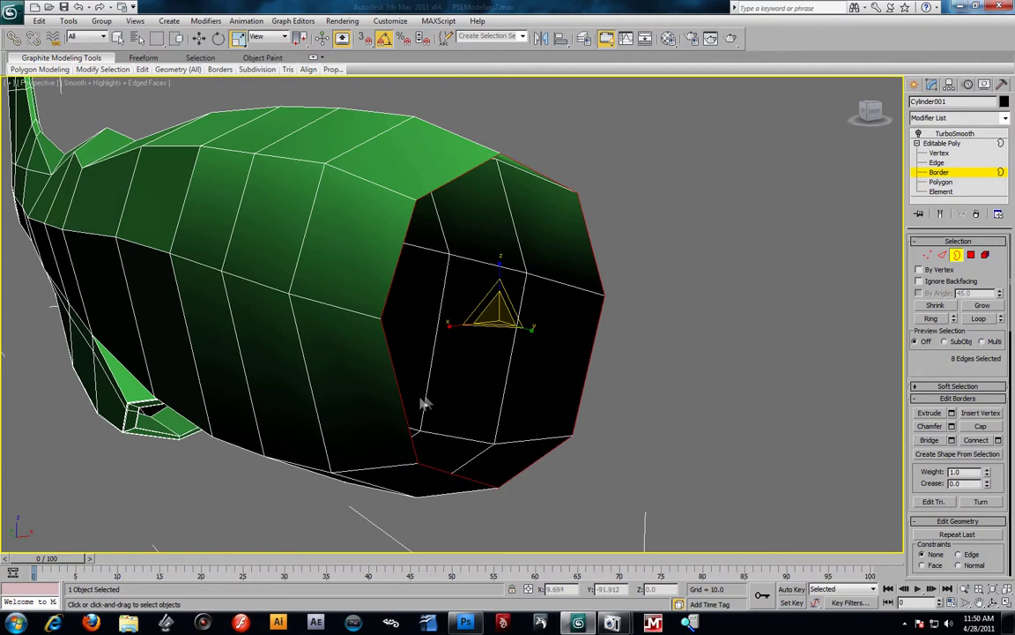
mouse_move(464, 417)
middle_mouse_down("alt")
mouse_move(415, 410)
mouse_move(426, 401)
mouse_move(453, 419)
middle_mouse_up("alt")
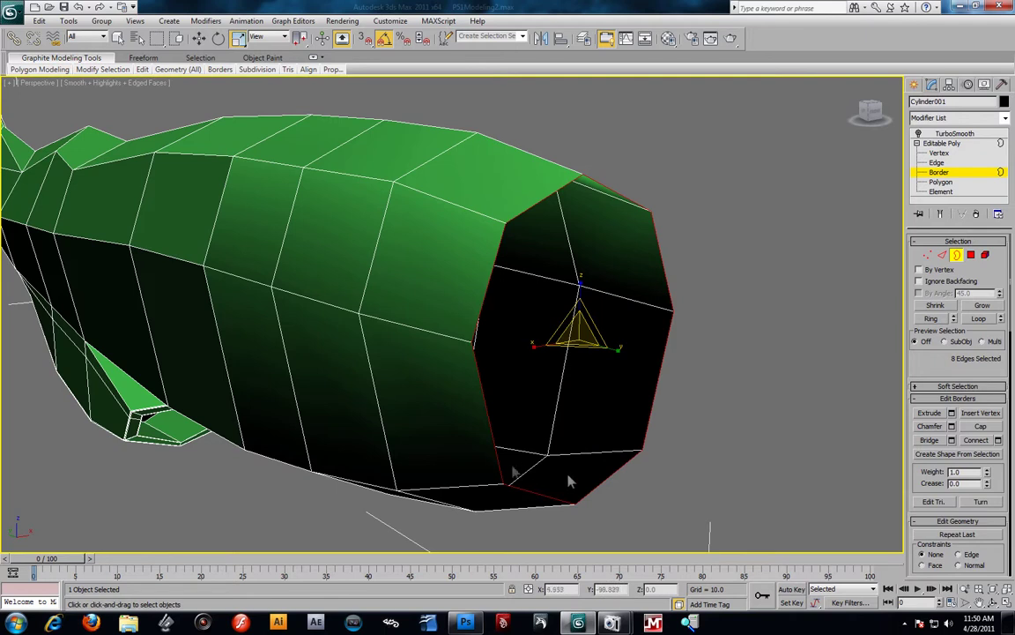
left_click(826, 354)
Connect the ring of lower side edges along the fuselage with 1 segment, pinch 0 and slide 32
left_click(936, 163)
left_click(489, 420)
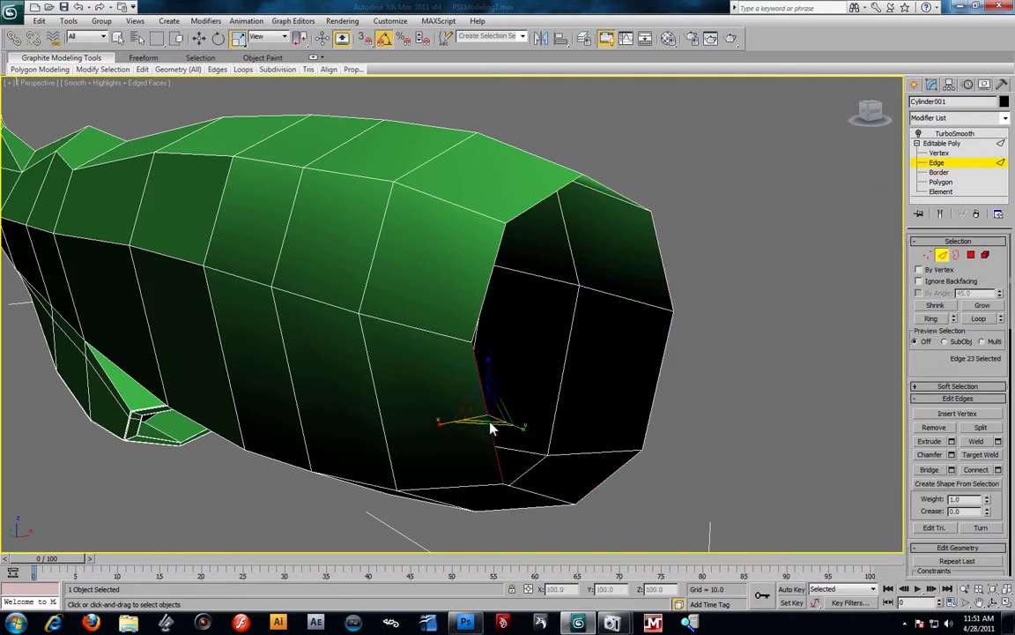
left_click(932, 318)
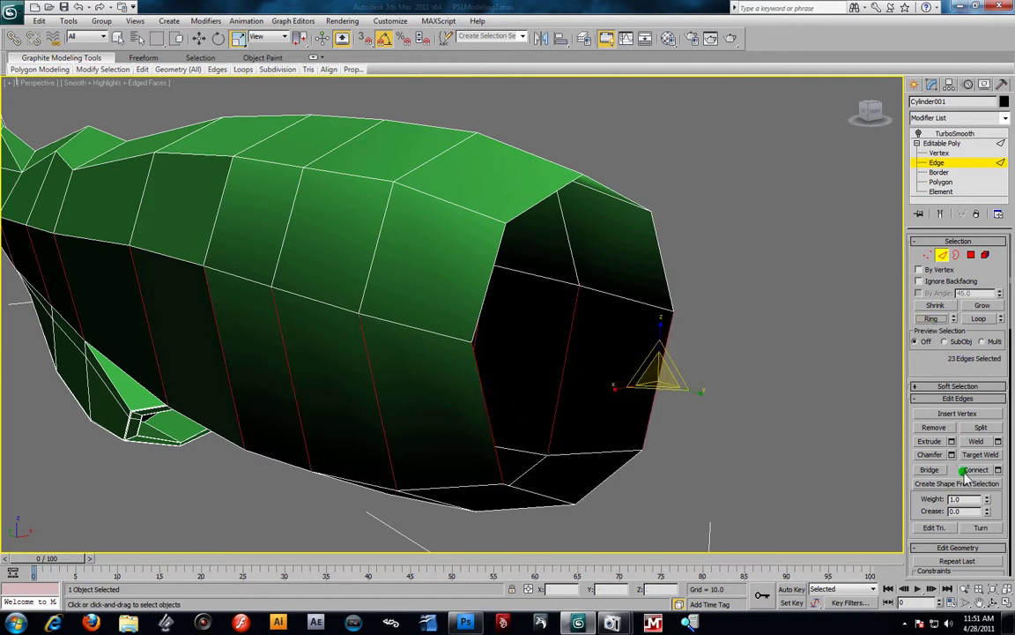
left_click(998, 469)
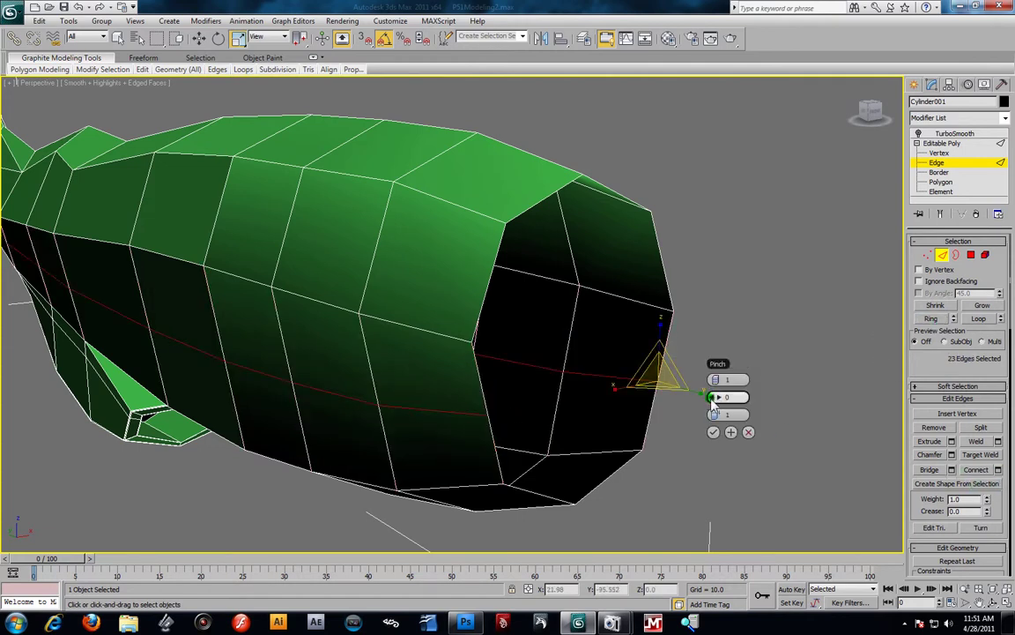
left_click_drag(717, 425, 789, 428)
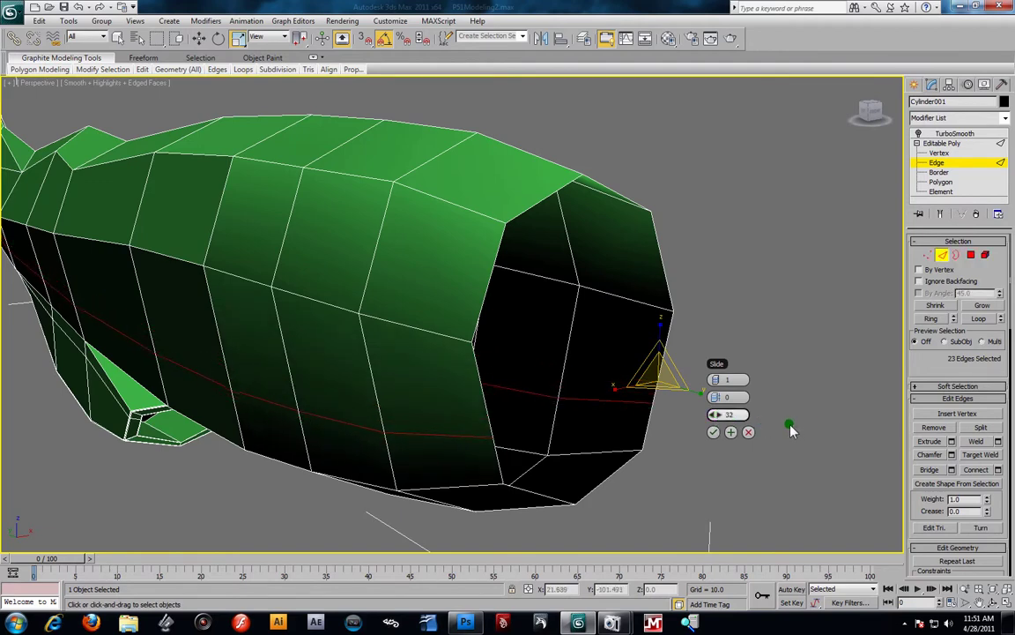
left_click(713, 432)
Cap the open nose border of the fuselage
middle_click_drag(571, 408, 564, 375, "alt")
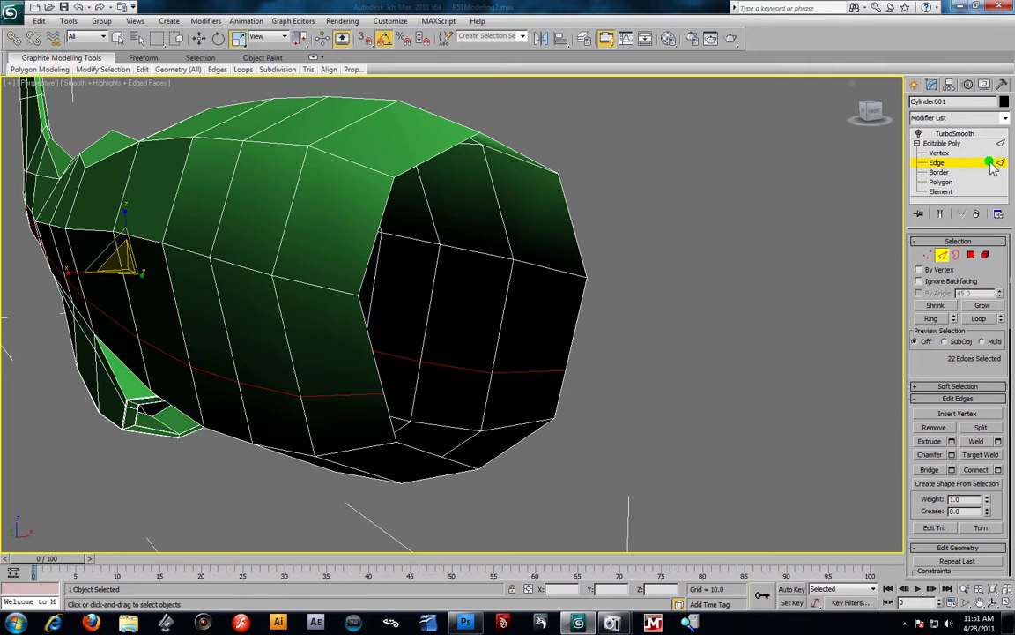
left_click(939, 172)
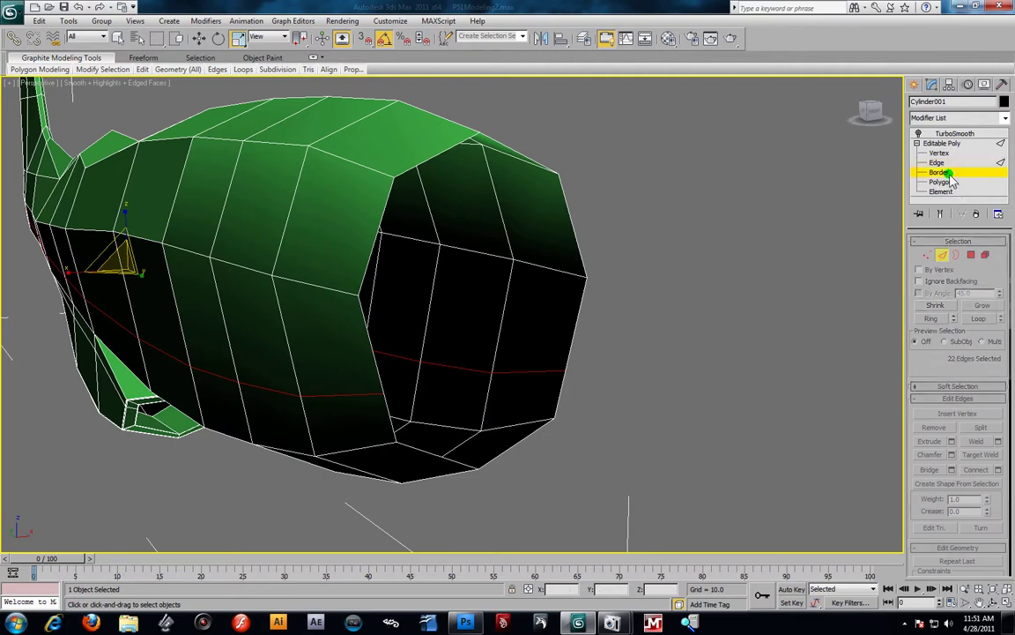
left_click(566, 209)
left_click(976, 426)
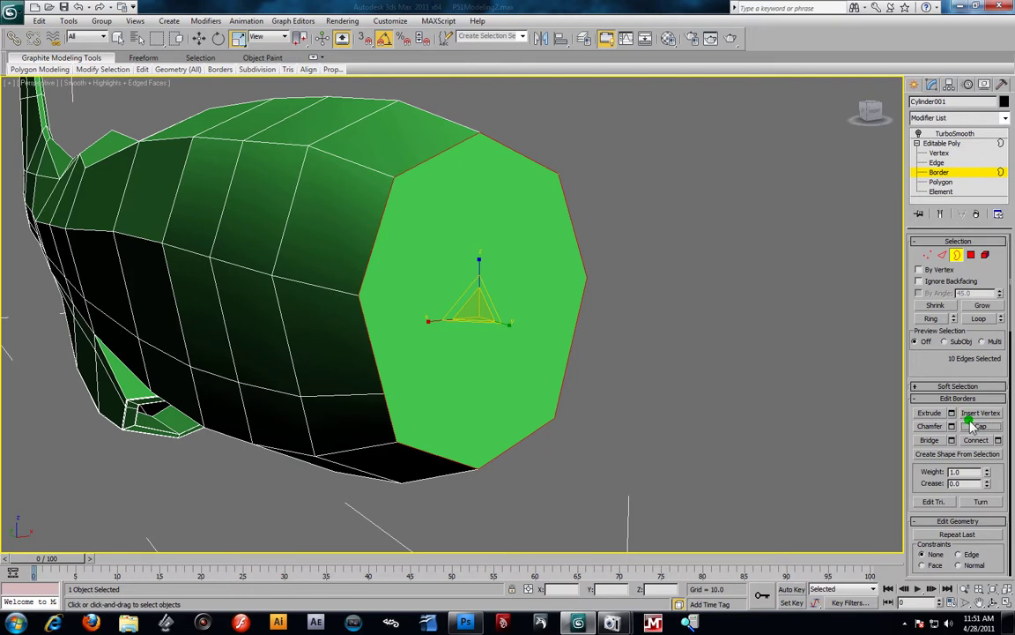
Inset the nose cap polygon to form a narrow rim and delete the inner polygon
left_click(927, 191)
left_click(520, 235)
left_click(999, 440)
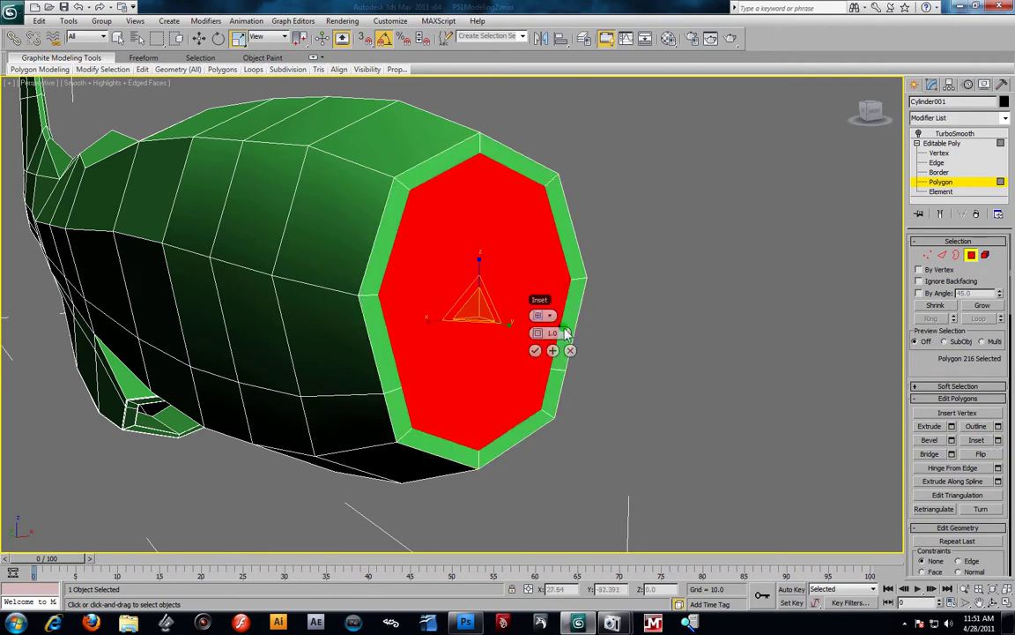
left_click_drag(542, 334, 536, 341)
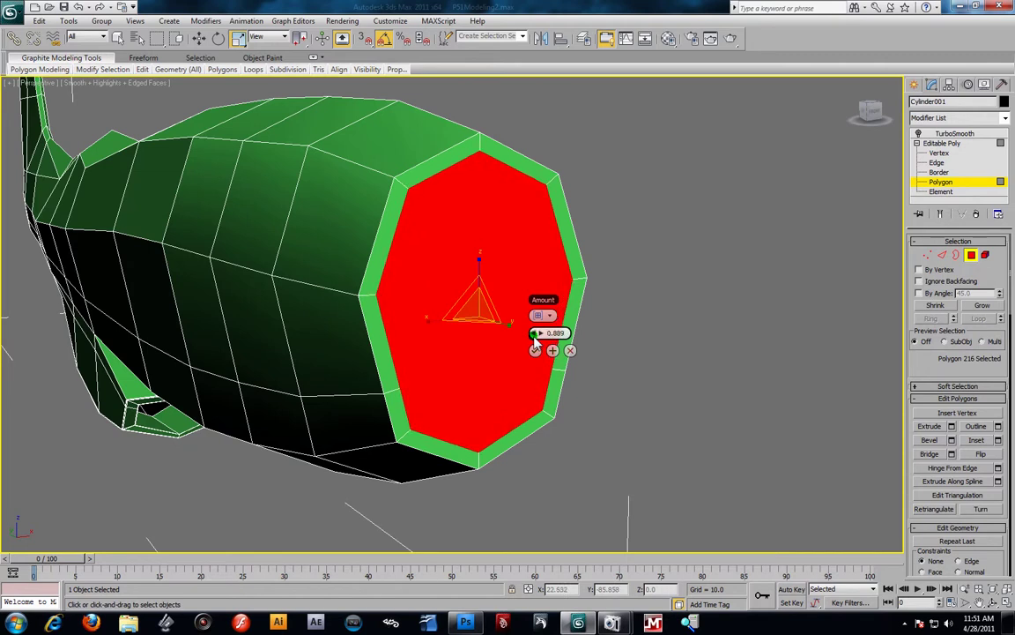
left_click_drag(536, 340, 536, 344)
left_click(535, 349)
left_click(660, 333)
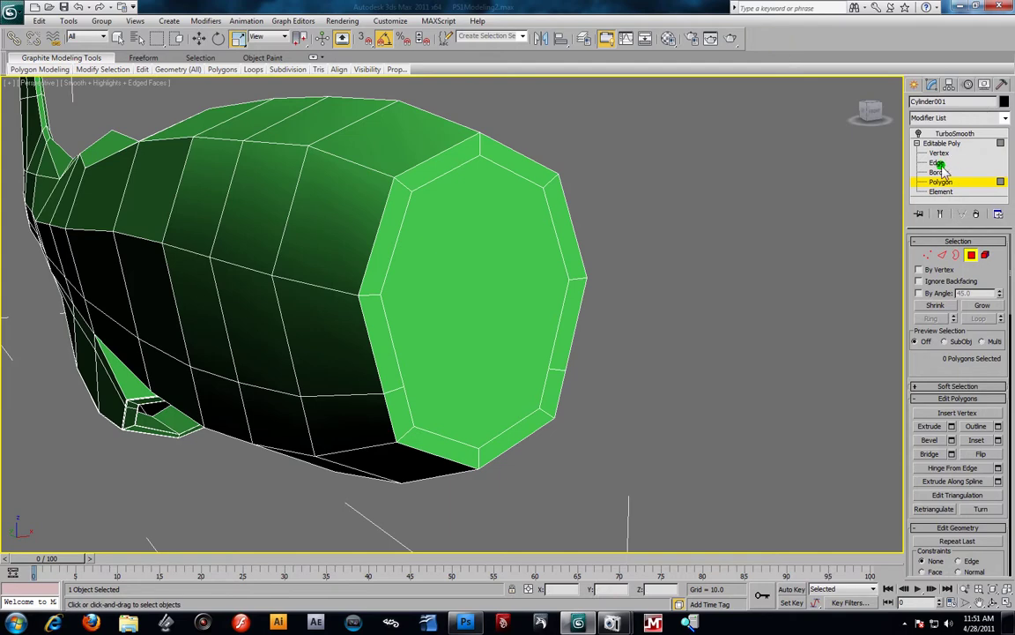
left_click(467, 280)
key("Delete")
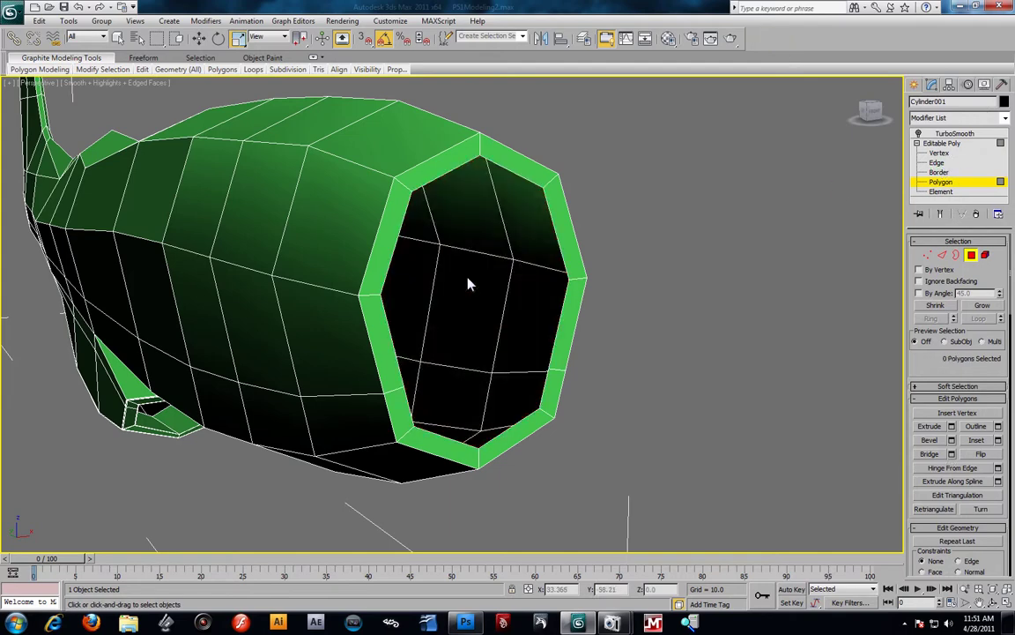
Bridge the two pairs of opposite side edges across the nose opening, directly above and below its widest point
left_click(940, 163)
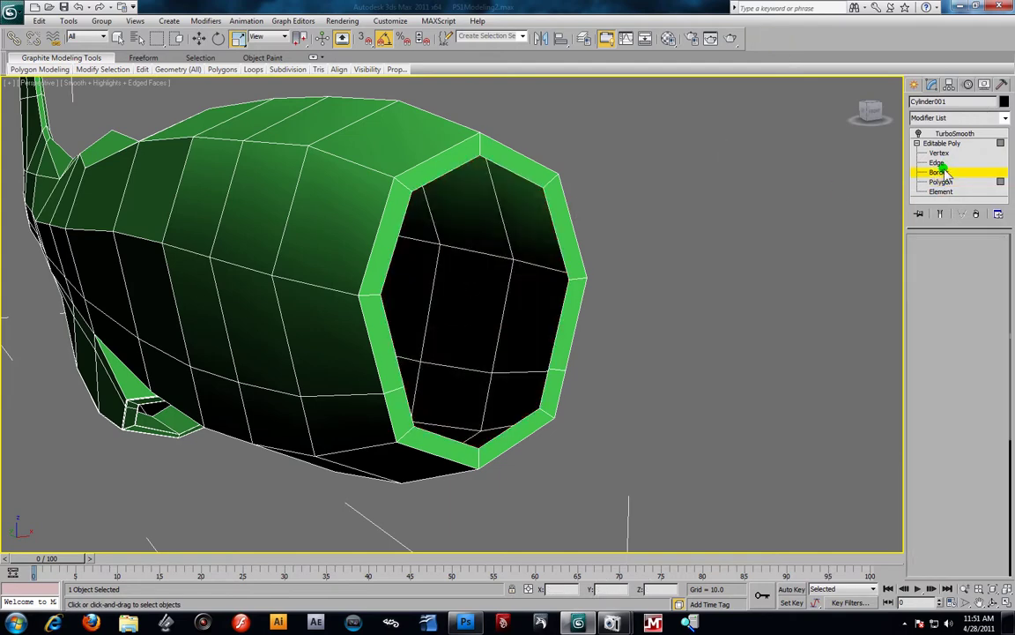
left_click(399, 237)
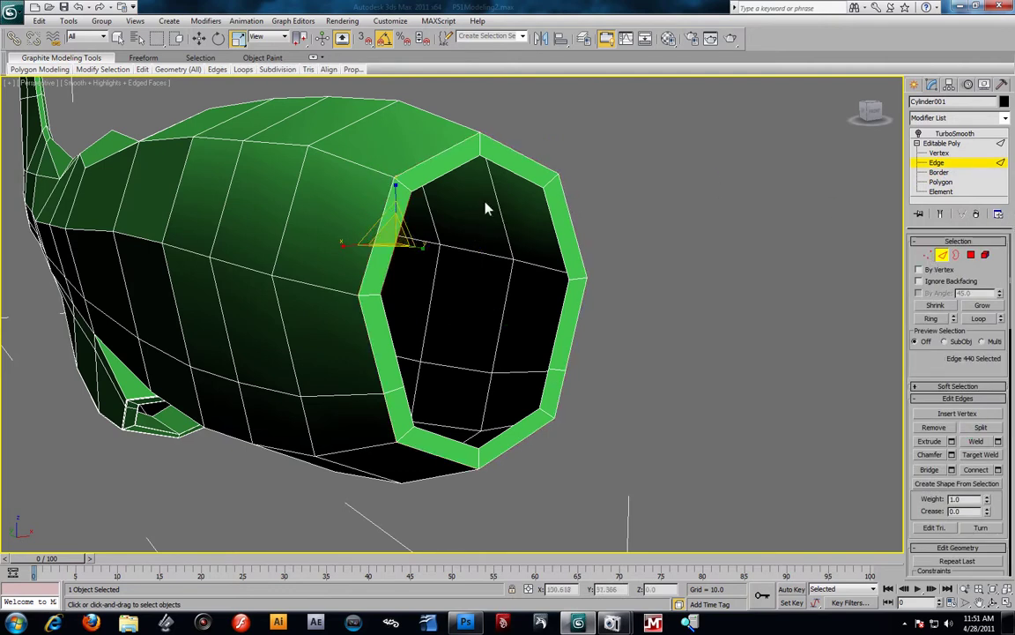
left_click(951, 469)
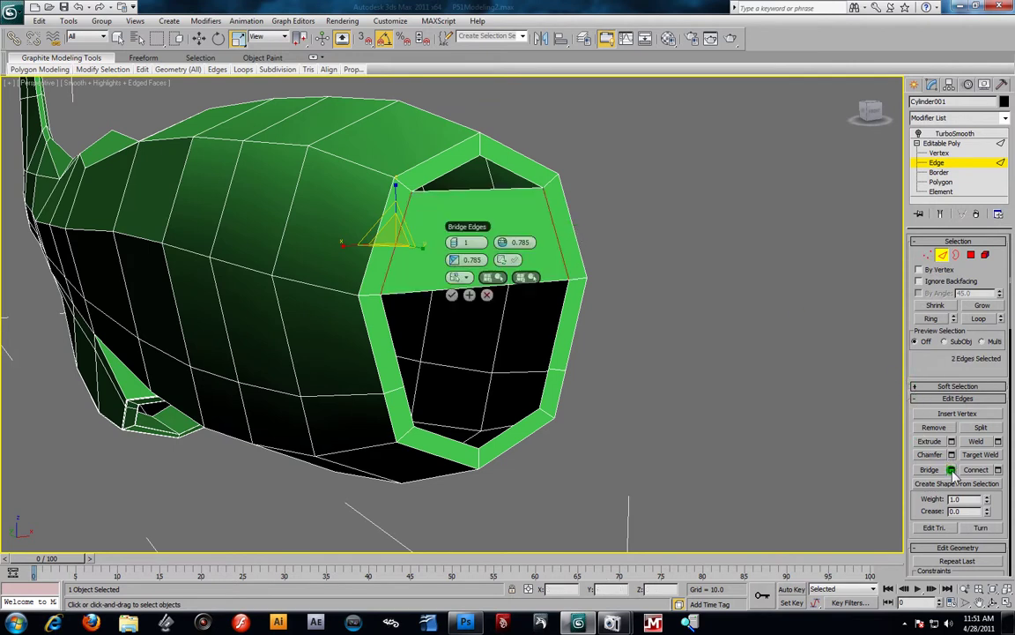
left_click(452, 296)
left_click(395, 355)
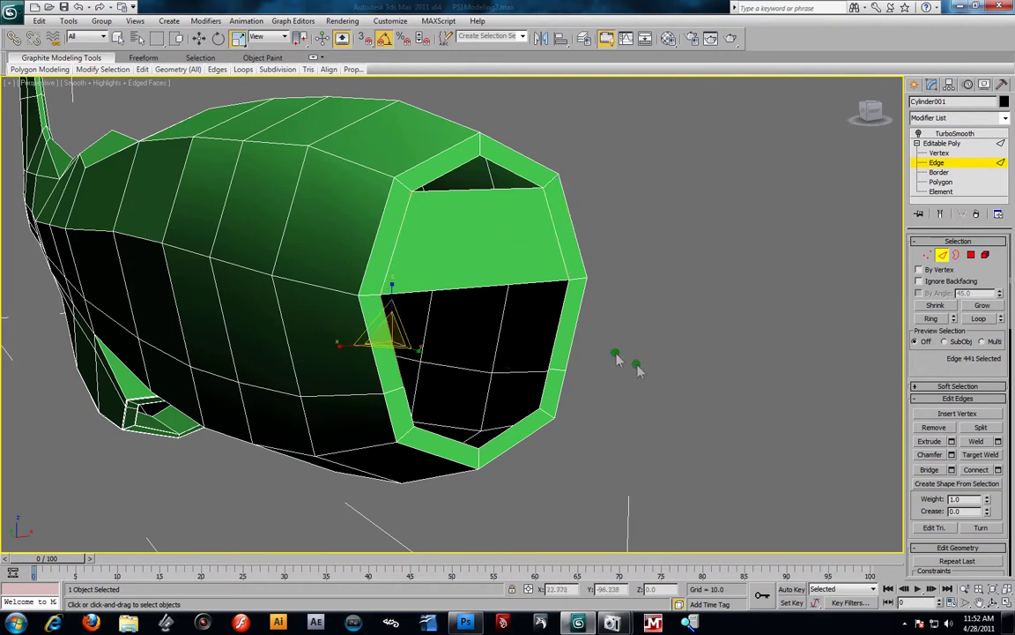
left_click(561, 339, "ctrl")
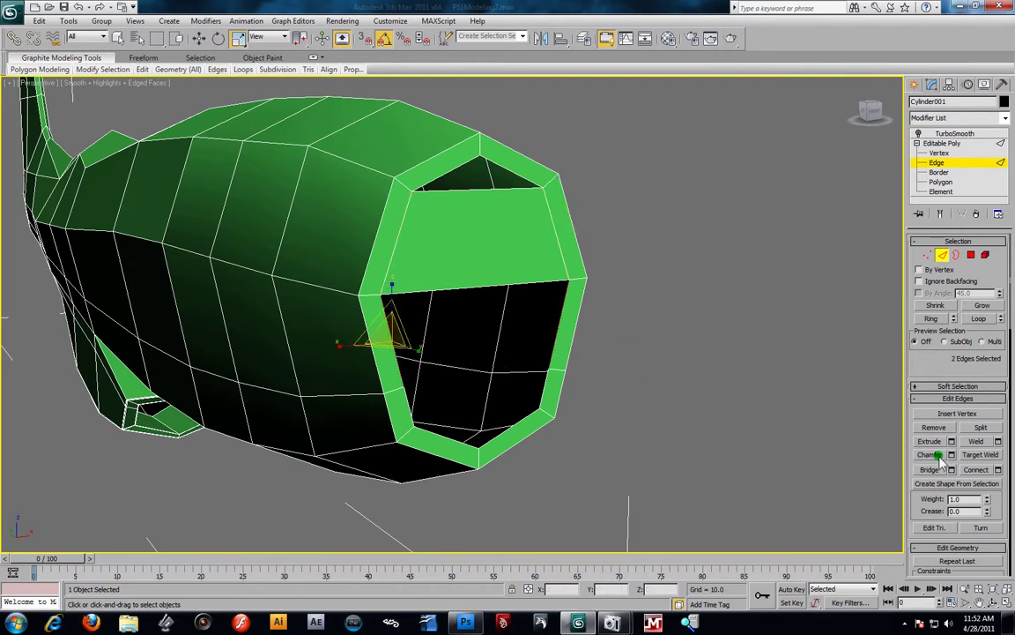
left_click(932, 470)
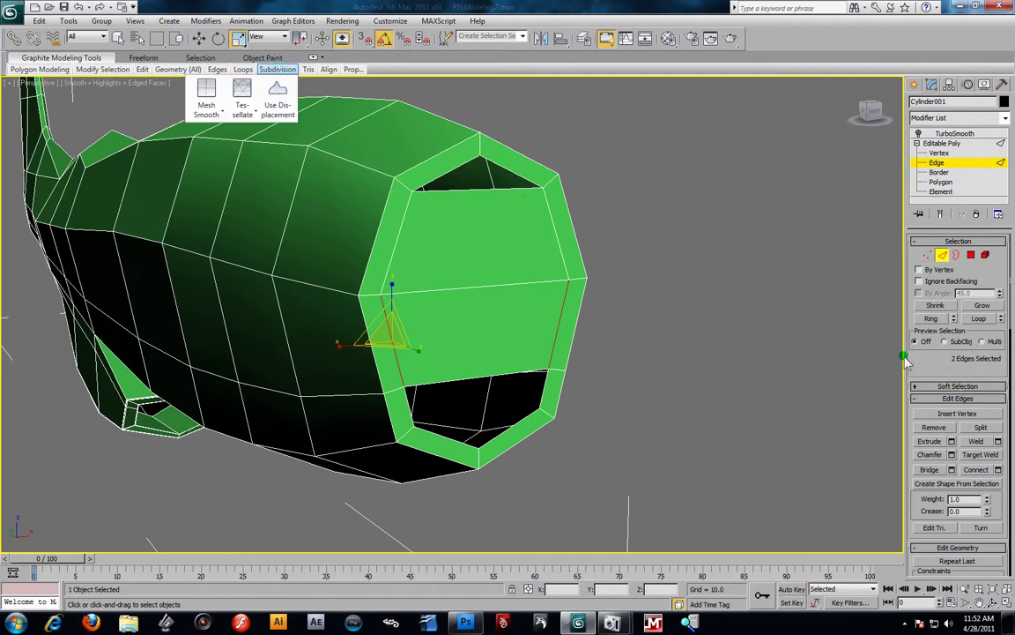
left_click(699, 320)
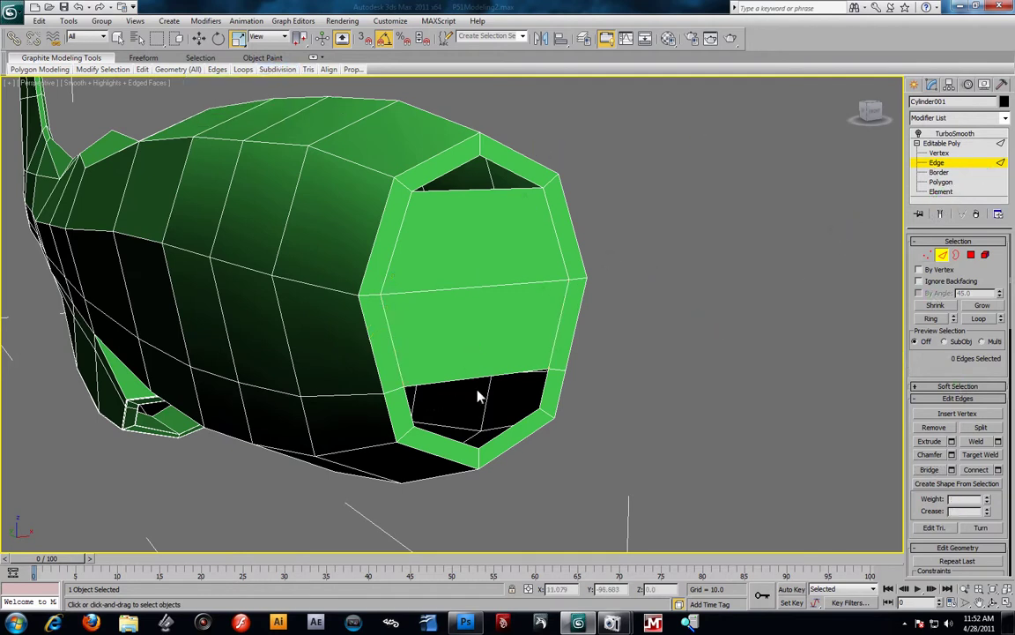
Extrude the border of the lower nose opening back into the fuselage along Y to about -89.6
scroll(558, 381, "up", 5)
scroll(514, 337, "down", 5)
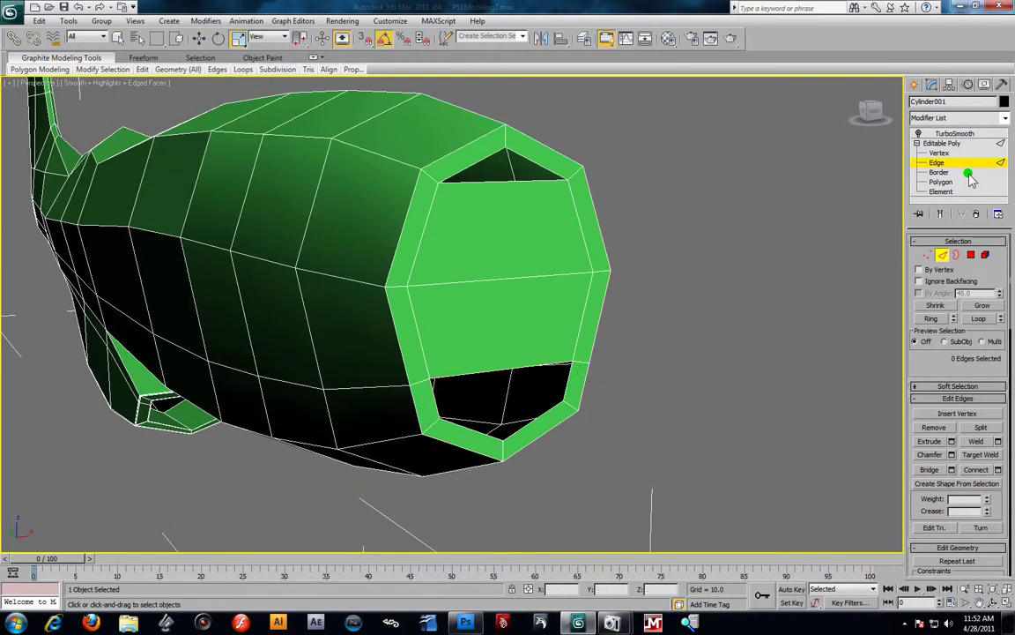
left_click(939, 172)
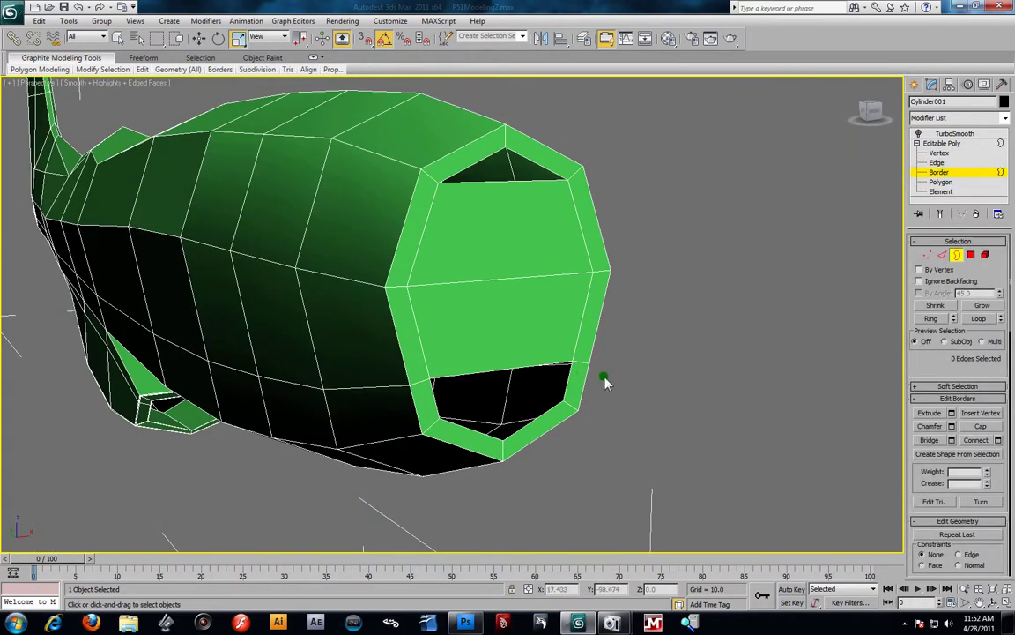
left_click(531, 371)
left_click(199, 38)
middle_click_drag(577, 344, 612, 418, "alt")
left_click_drag(606, 417, 577, 401)
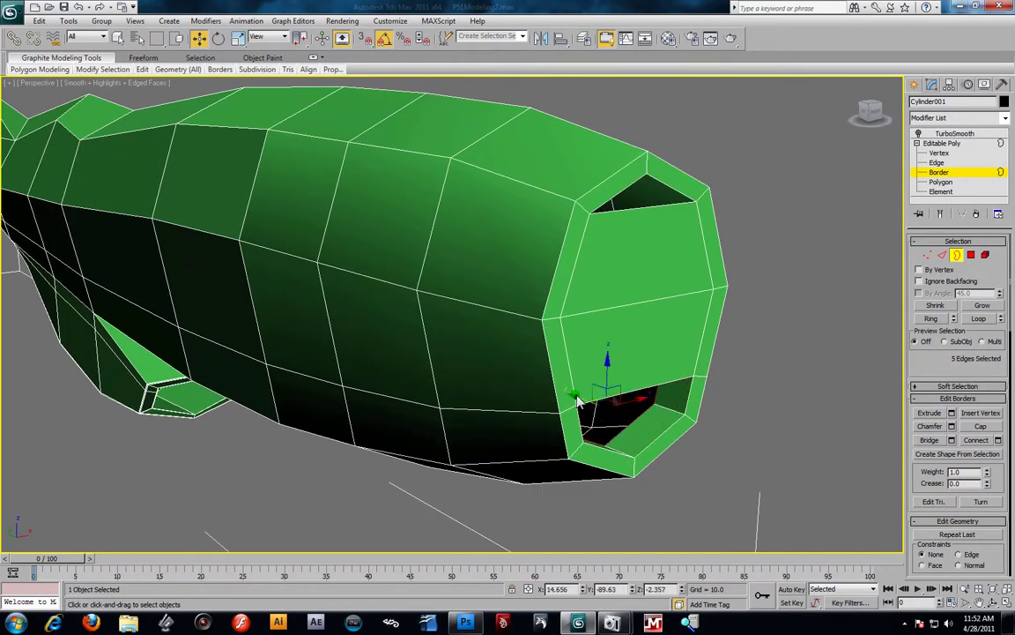
middle_click_drag(727, 254, 646, 289, "alt")
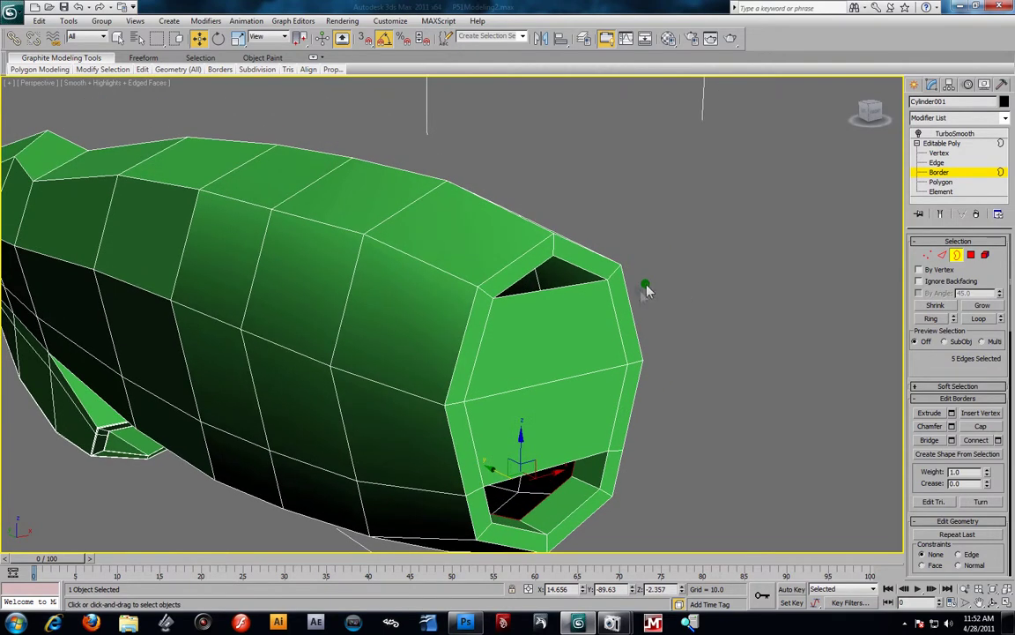
Connect the three horizontal edges of the bridged nose faces with 1 vertical segment, slid to the middle
left_click(548, 310)
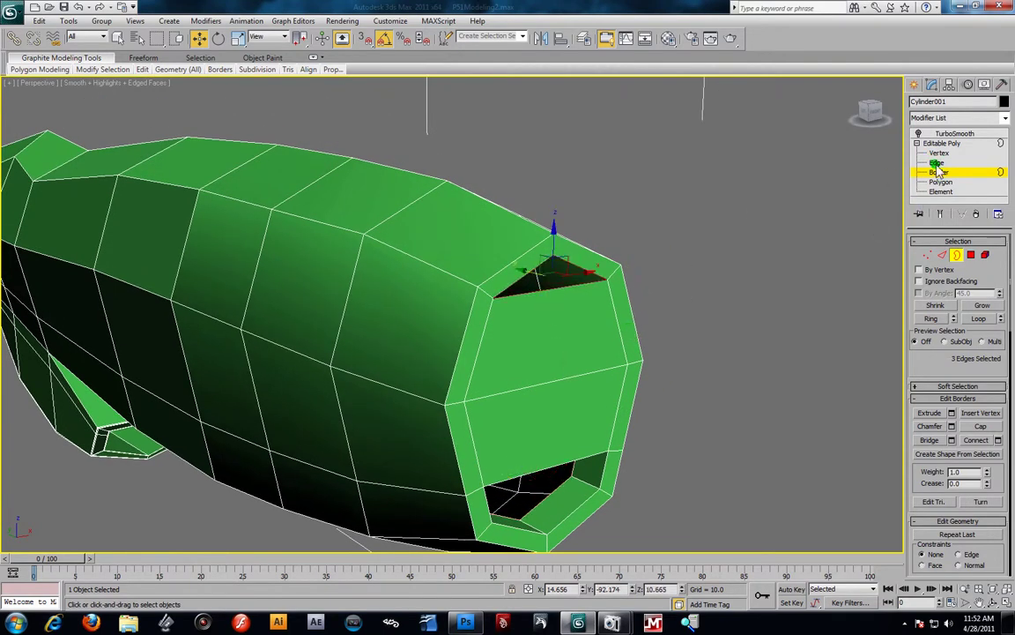
left_click(937, 163)
left_click(551, 292)
left_click(551, 292)
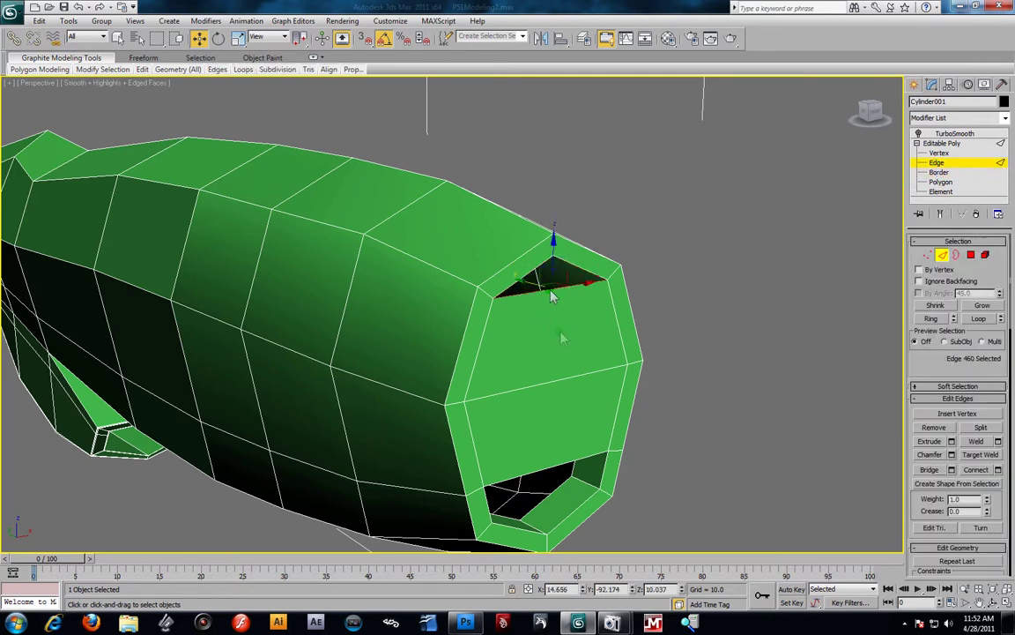
left_click(557, 380, "ctrl")
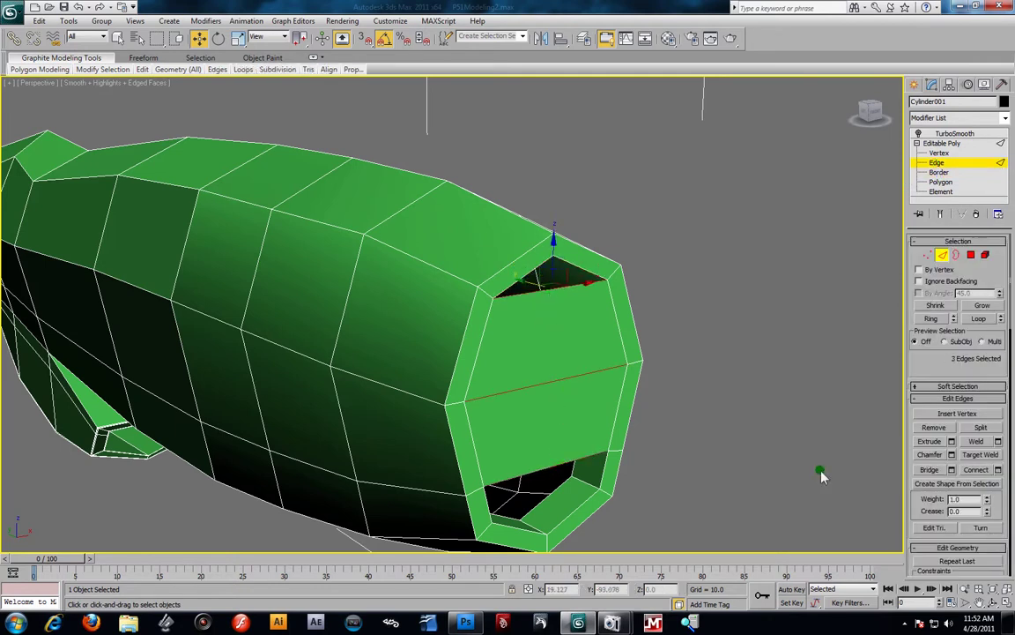
left_click(998, 469)
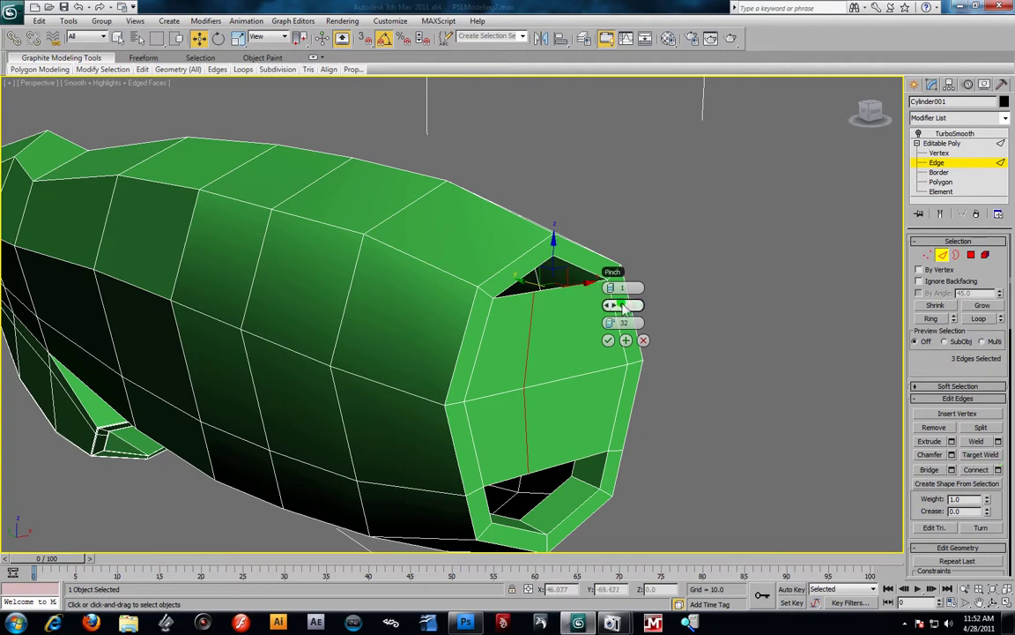
middle_click_drag(706, 345, 667, 334, "alt")
left_click_drag(448, 260, 382, 259)
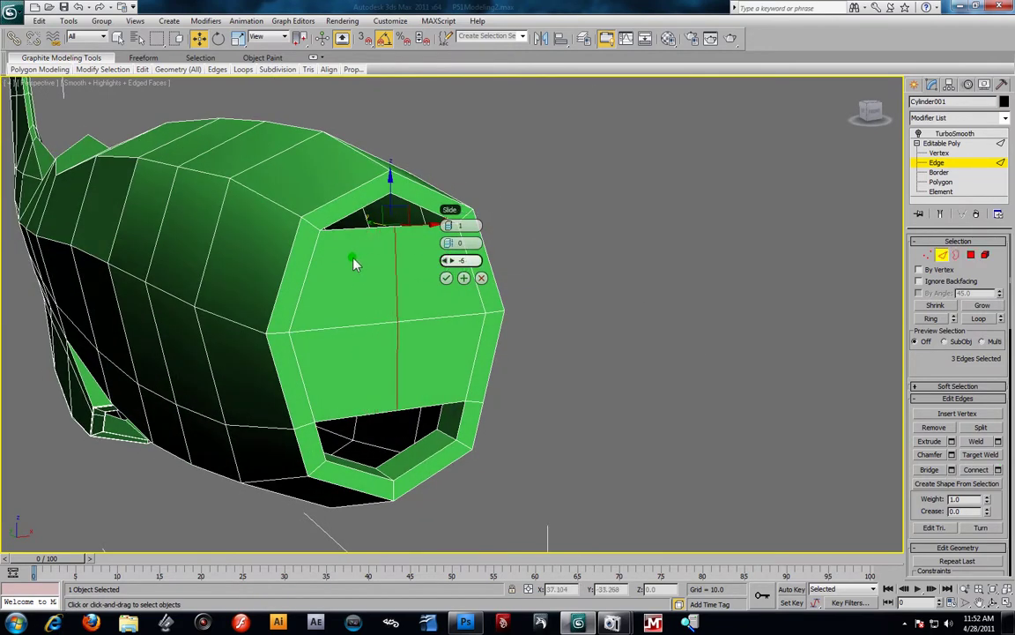
left_click(446, 278)
In the front view, shift the new vertical nose edges slightly along X to about 14.74 to centre them
middle_click_drag(493, 289, 529, 286, "alt")
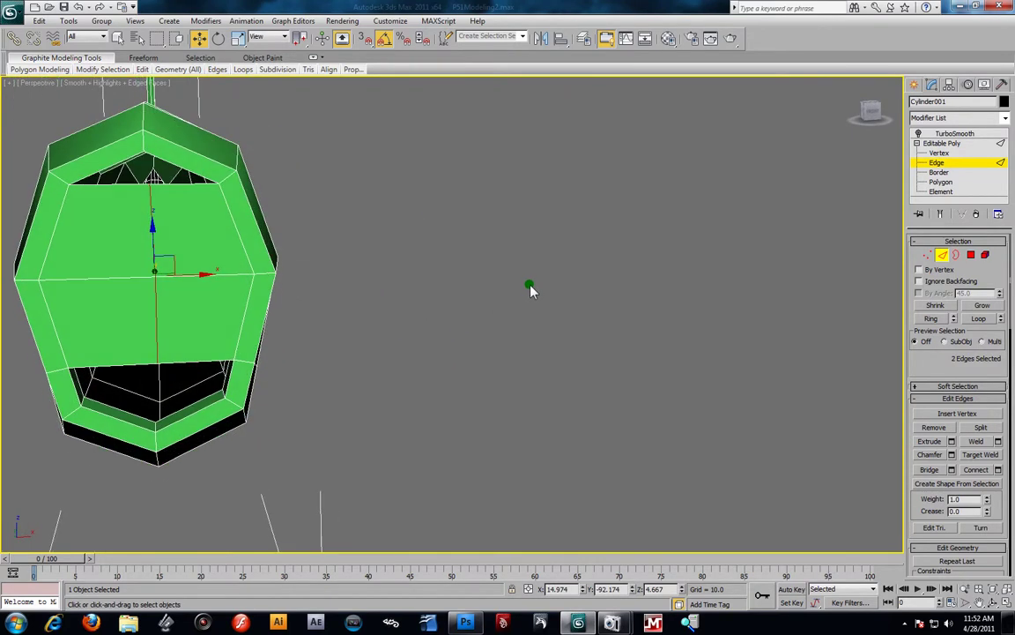
key("alt+w")
right_click(639, 215)
middle_click_drag(686, 332, 686, 328)
scroll(678, 163, "down", 2)
middle_click_drag(677, 163, 691, 293)
scroll(684, 194, "down", 2)
middle_click_drag(684, 194, 691, 245)
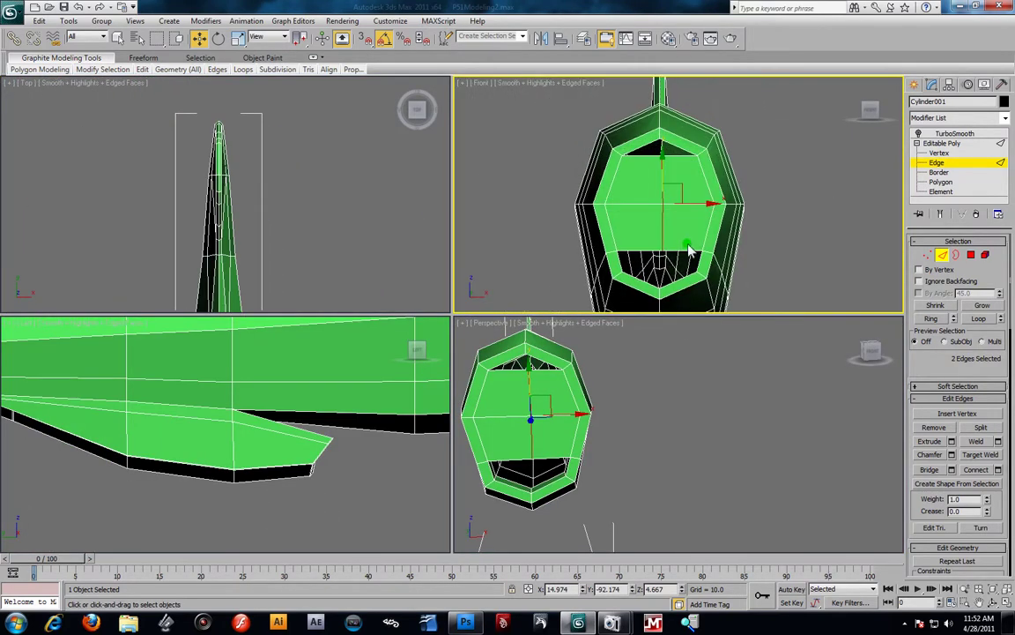
scroll(690, 214, "up", 2)
left_click_drag(692, 212, 691, 212)
mouse_move(602, 481)
middle_mouse_down("alt")
mouse_move(606, 469)
mouse_move(617, 479)
middle_mouse_up("alt")
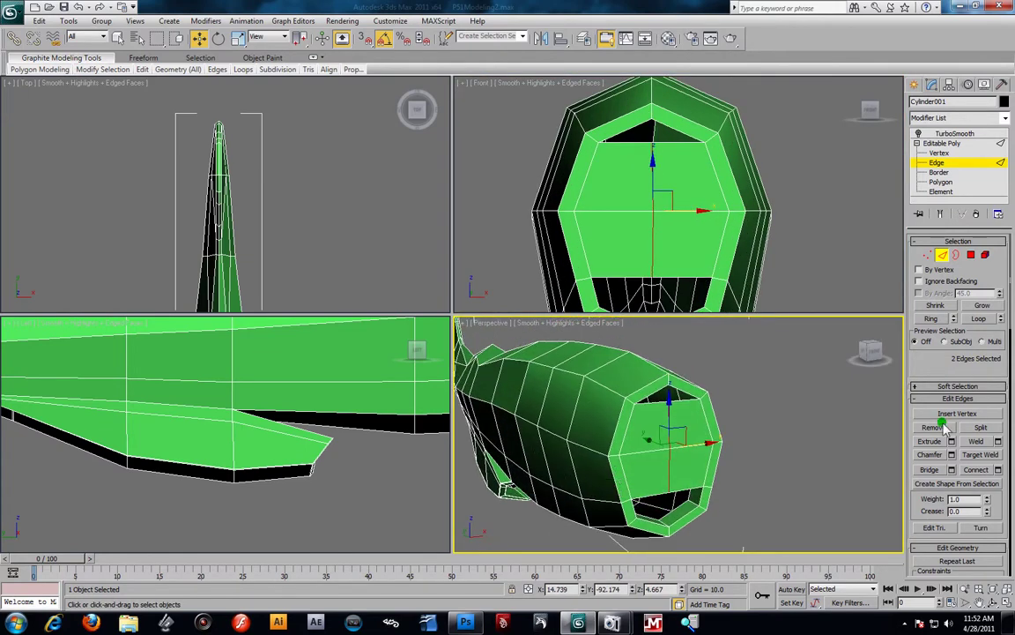
Target weld the middle vertex of the upper bridged face's top edge to the inner rim vertex directly above it
left_click(956, 154)
scroll(718, 436, "up", 5)
left_click(648, 394)
key("alt+w")
scroll(539, 369, "down", 5)
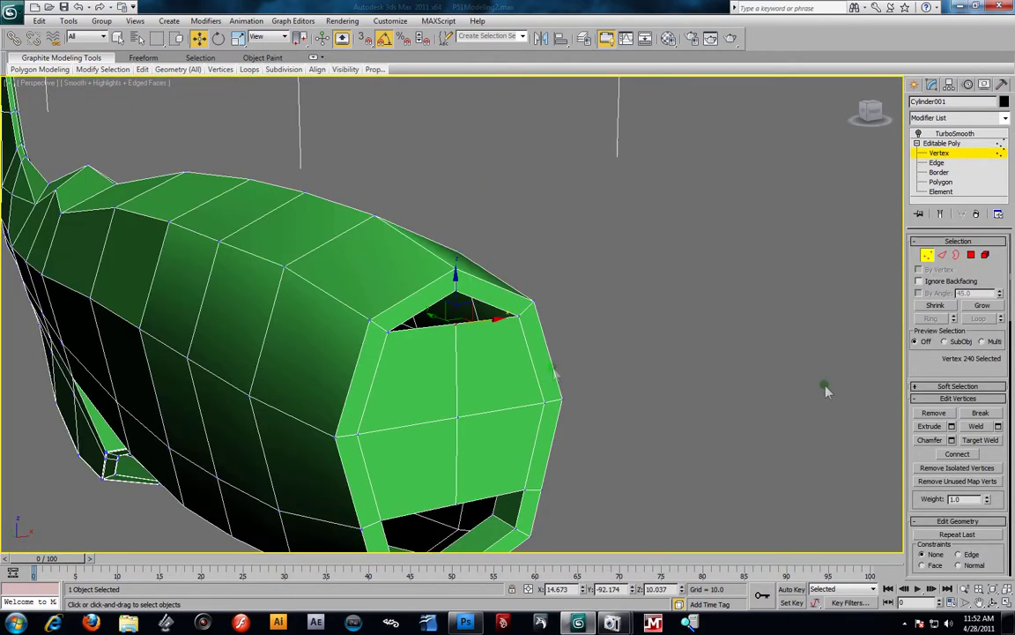
left_click(978, 441)
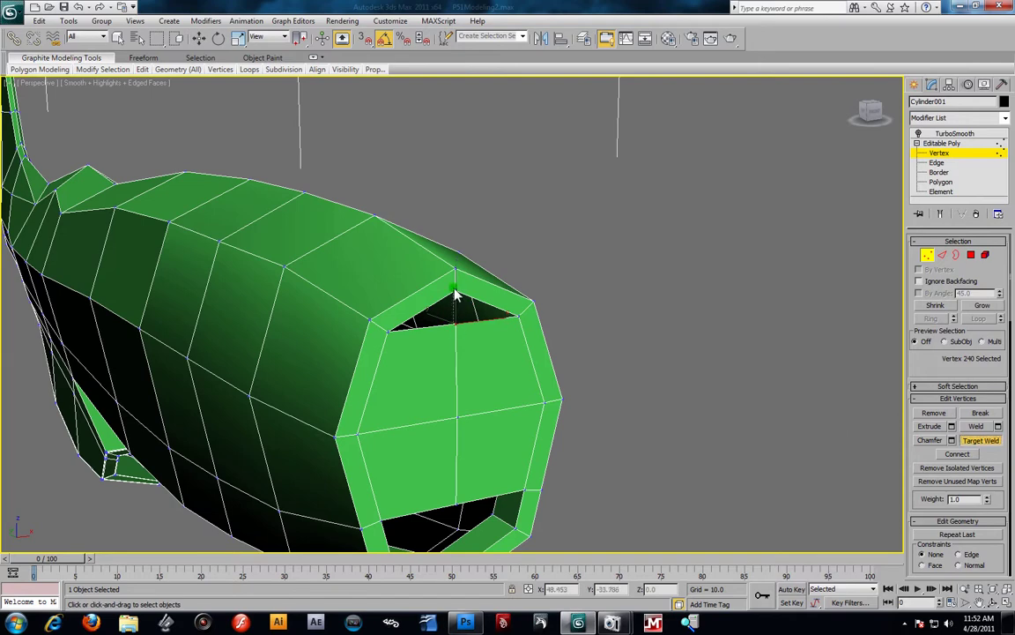
left_click(455, 290)
scroll(562, 346, "down", 4)
mouse_move(562, 347)
middle_mouse_down("alt")
mouse_move(538, 341)
mouse_move(570, 345)
middle_mouse_up("alt")
scroll(570, 350, "up", 3)
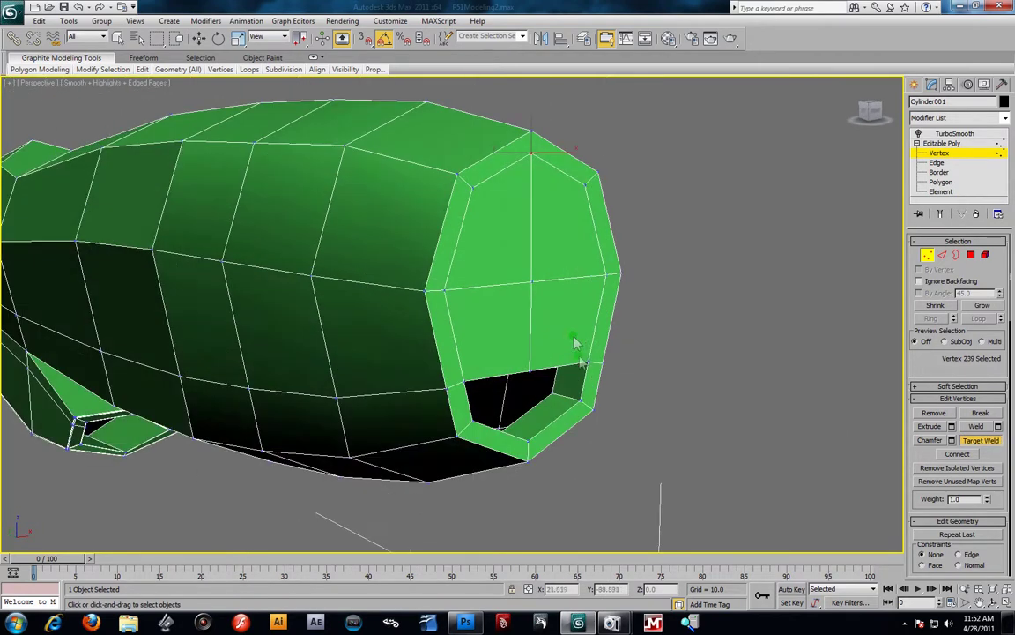
Preview the closed nose with TurboSmooth and examine its shape around the lower intake
left_click(918, 134)
scroll(541, 325, "up", 4)
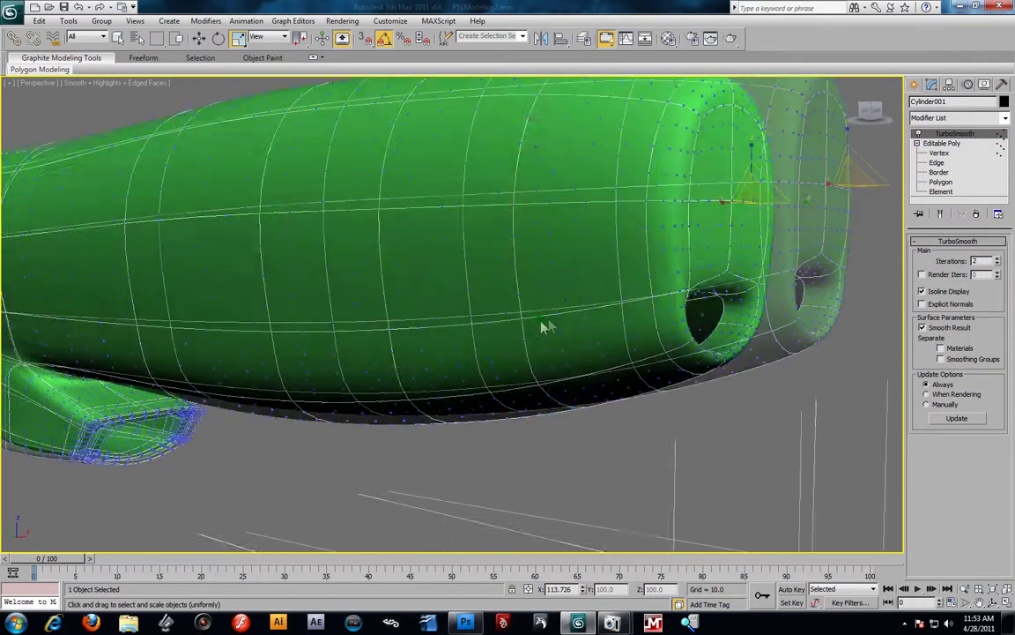
middle_click_drag(540, 328, 424, 321, "alt")
middle_click_drag(518, 296, 431, 345, "alt")
left_click(919, 133)
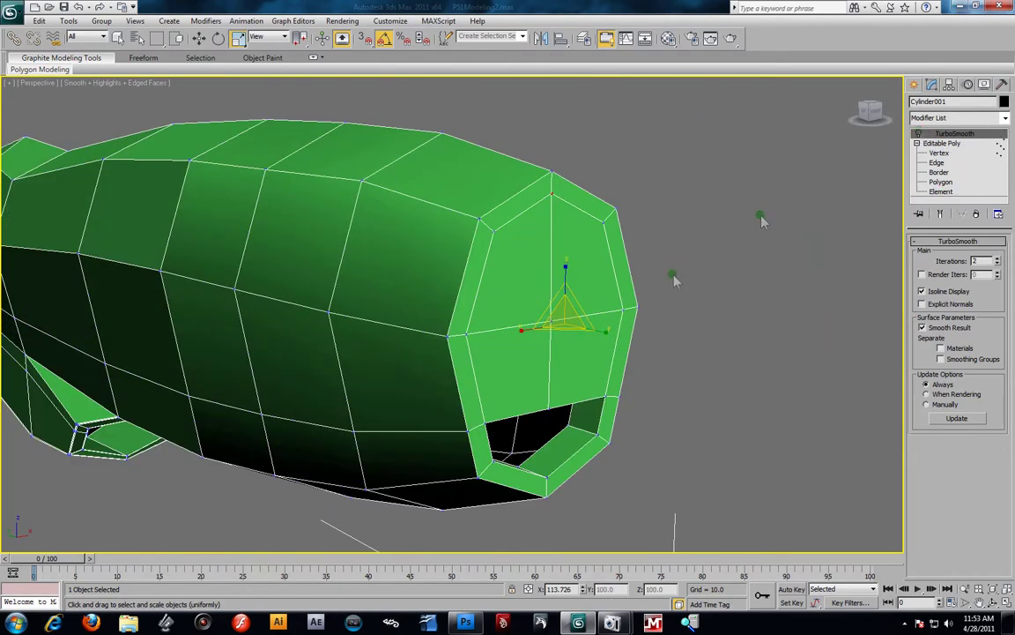
Connect the ring of depth edges inside the lower intake with 1 segment at slide -89, close to the front opening, and preview the smoothing
key("2")
middle_click_drag(727, 402, 694, 354)
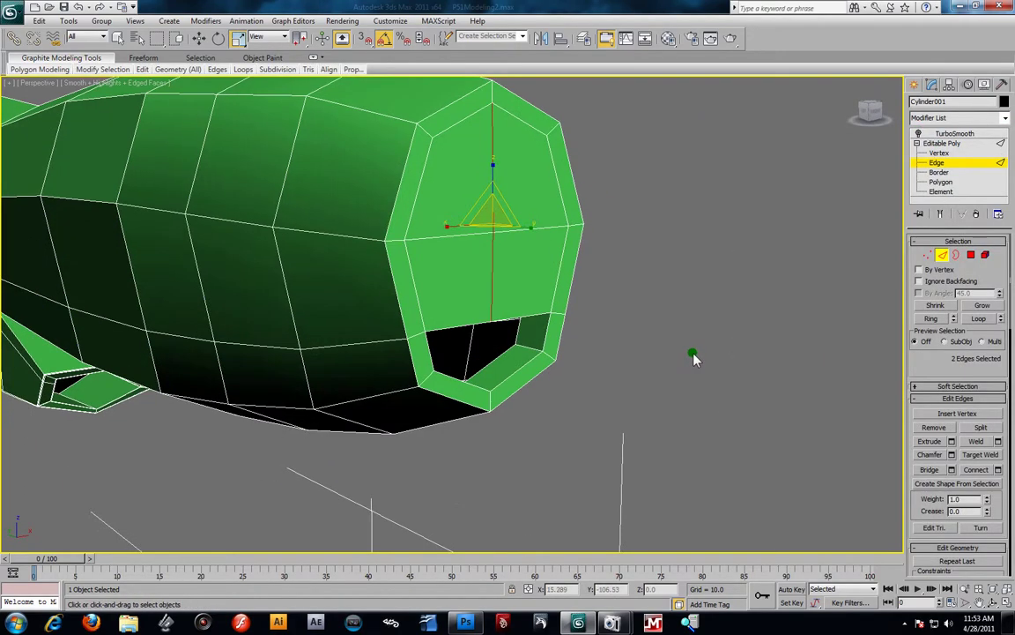
left_click(599, 359)
scroll(607, 364, "up", 5)
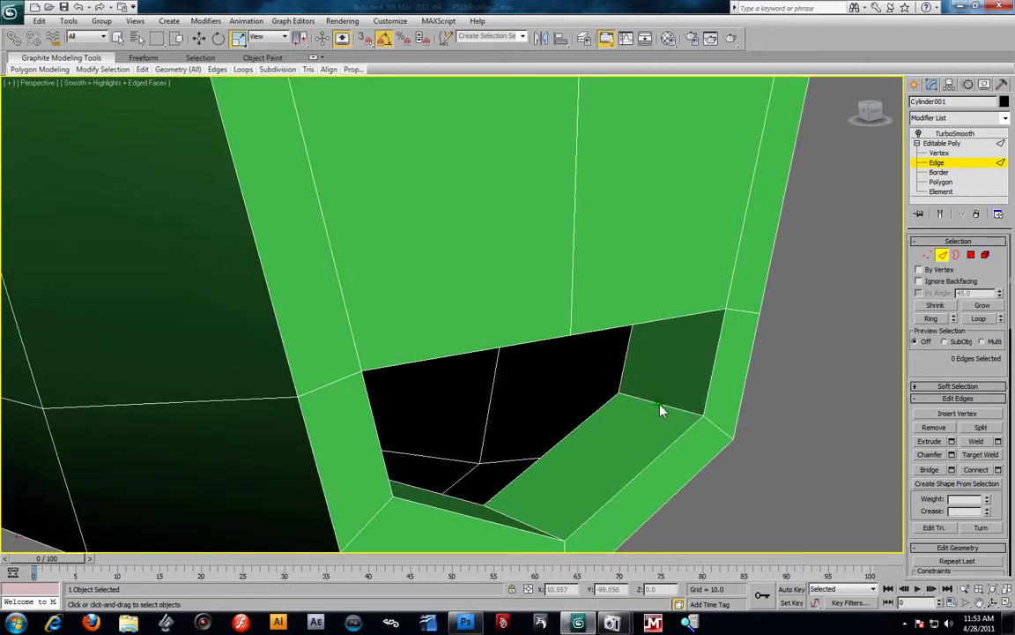
left_click(662, 410)
left_click(934, 319)
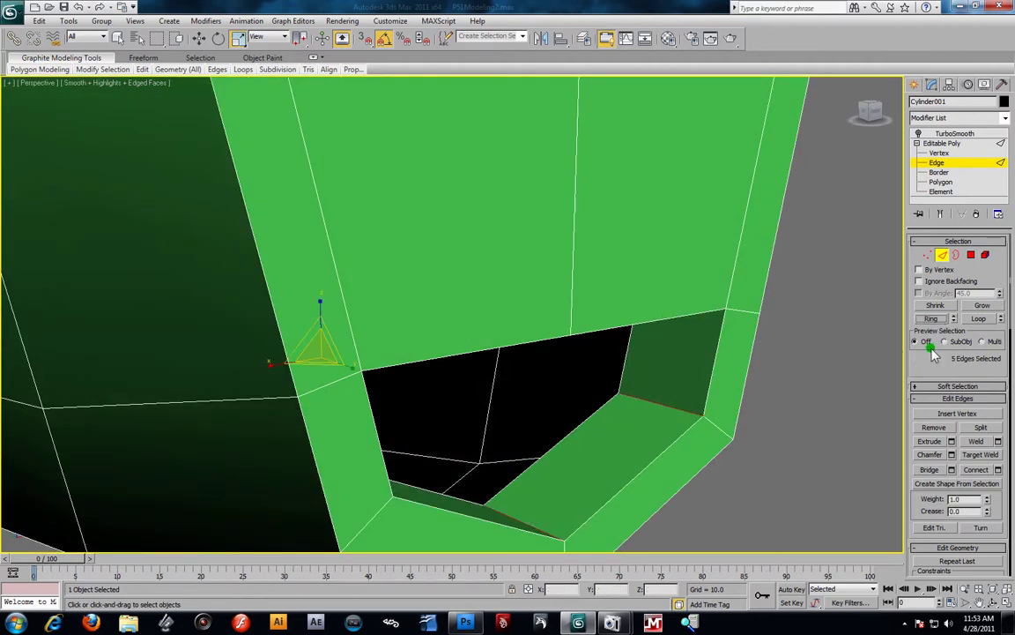
left_click(997, 469)
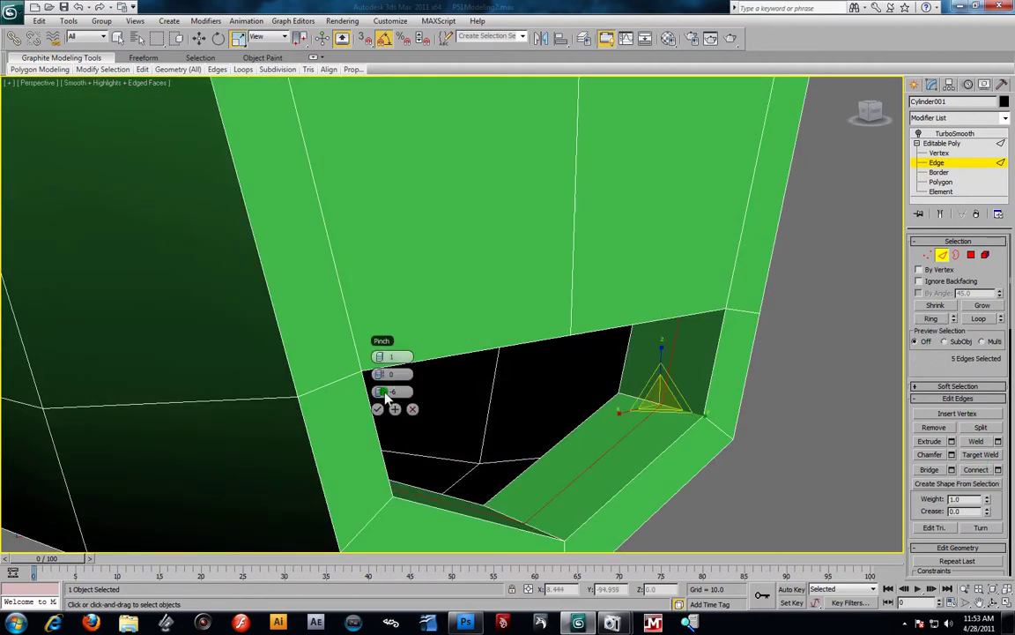
left_click_drag(381, 394, 396, 399)
left_click(378, 409)
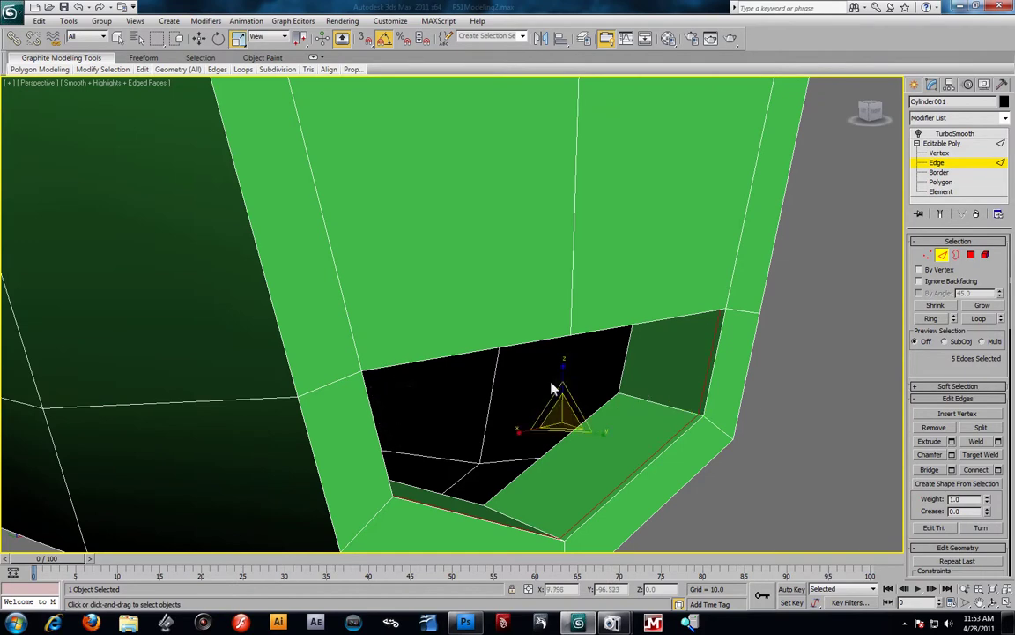
scroll(553, 388, "down", 5)
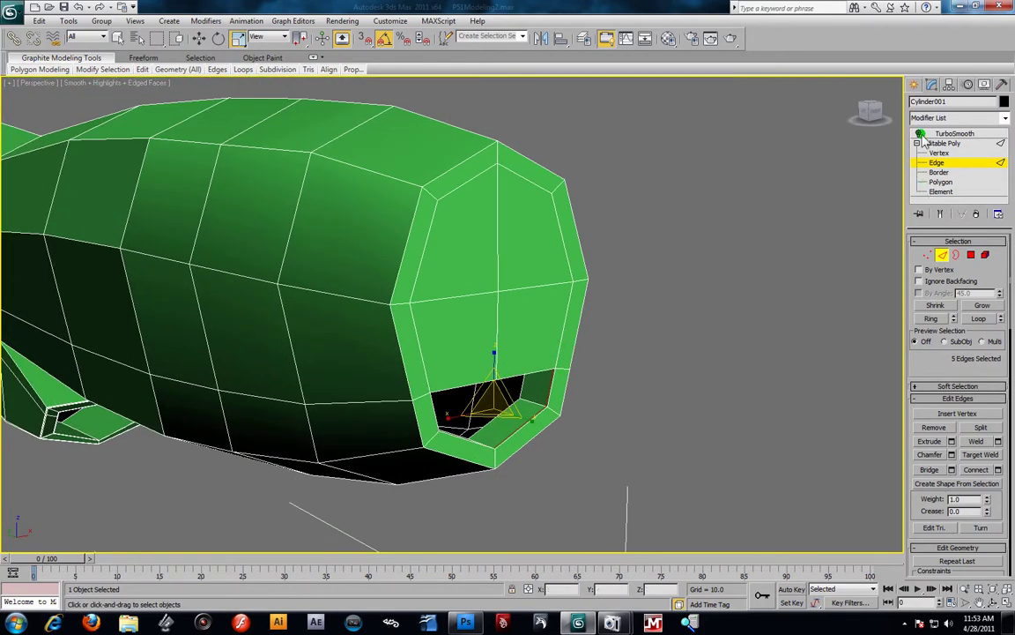
left_click(926, 135)
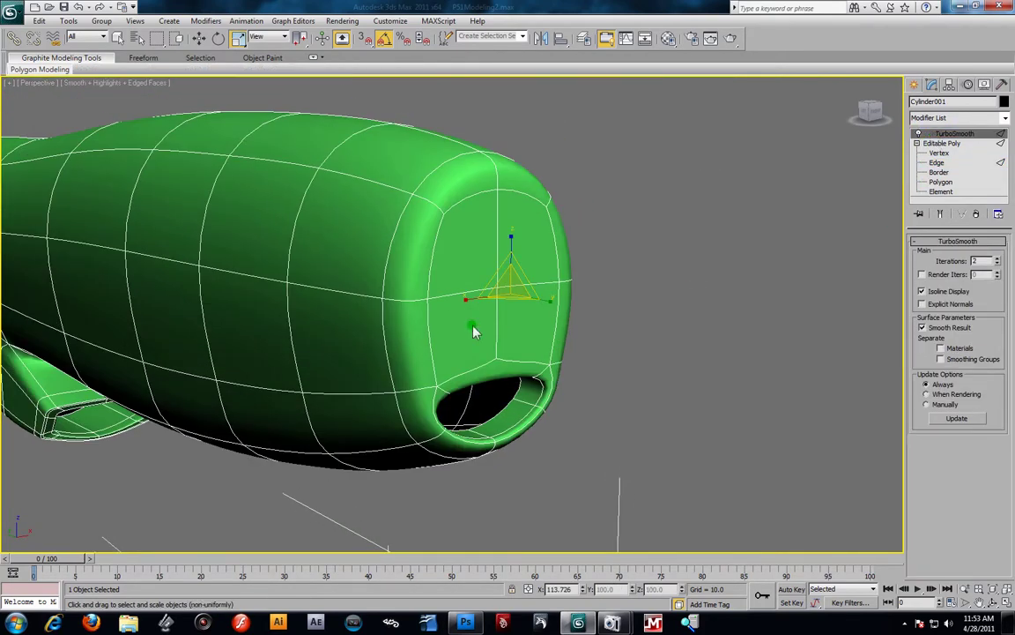
left_click(917, 134)
Connect the ring of lengthwise edges behind the nose rim with 1 segment at slide -94, close to the front edge
scroll(352, 266, "up", 2)
middle_click_drag(527, 182, 557, 194, "alt")
left_click(936, 162)
left_click(411, 222)
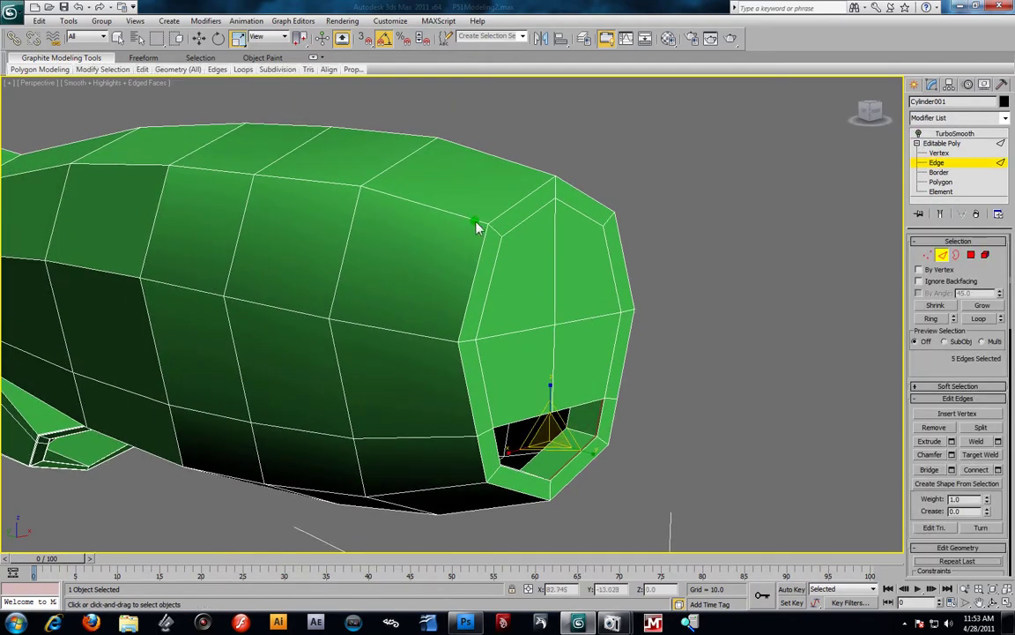
left_click(931, 318)
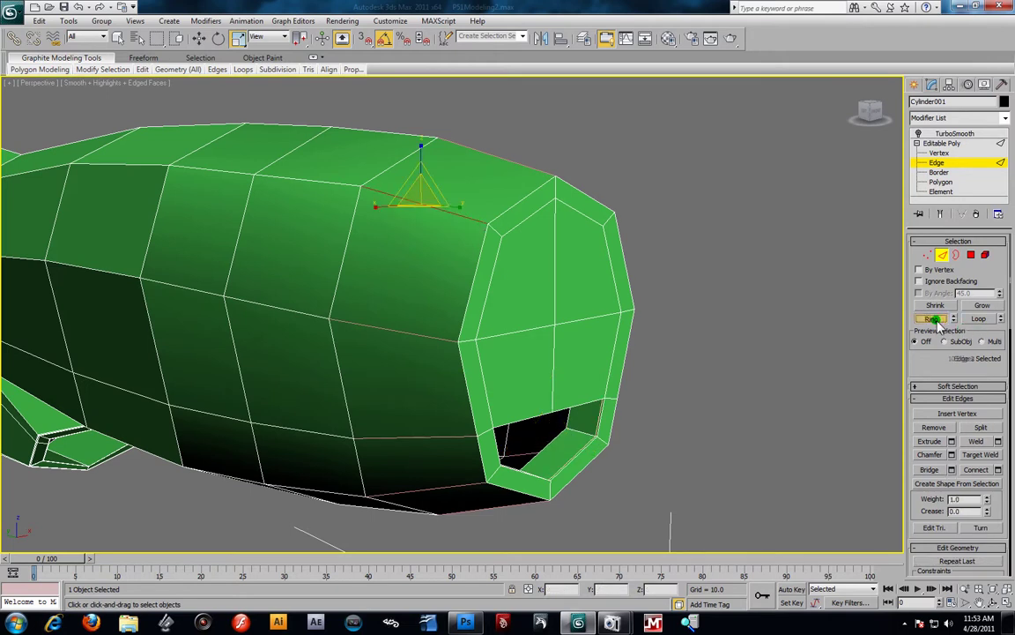
left_click(999, 470)
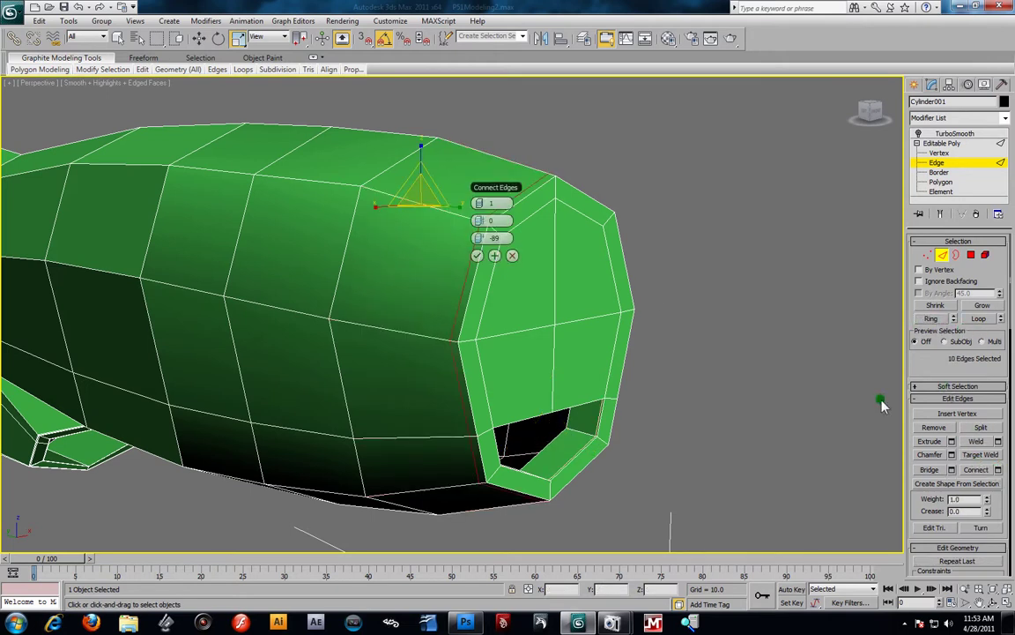
left_click_drag(492, 183, 706, 189)
left_click(694, 243)
left_click(695, 243)
left_click(694, 242)
left_click_drag(694, 243, 677, 246)
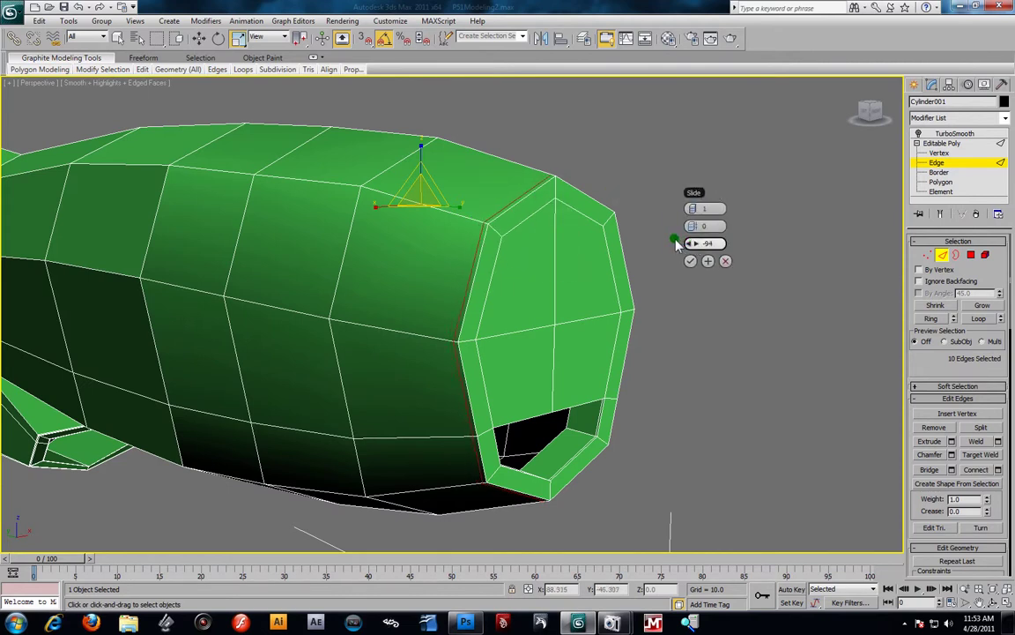
left_click(690, 261)
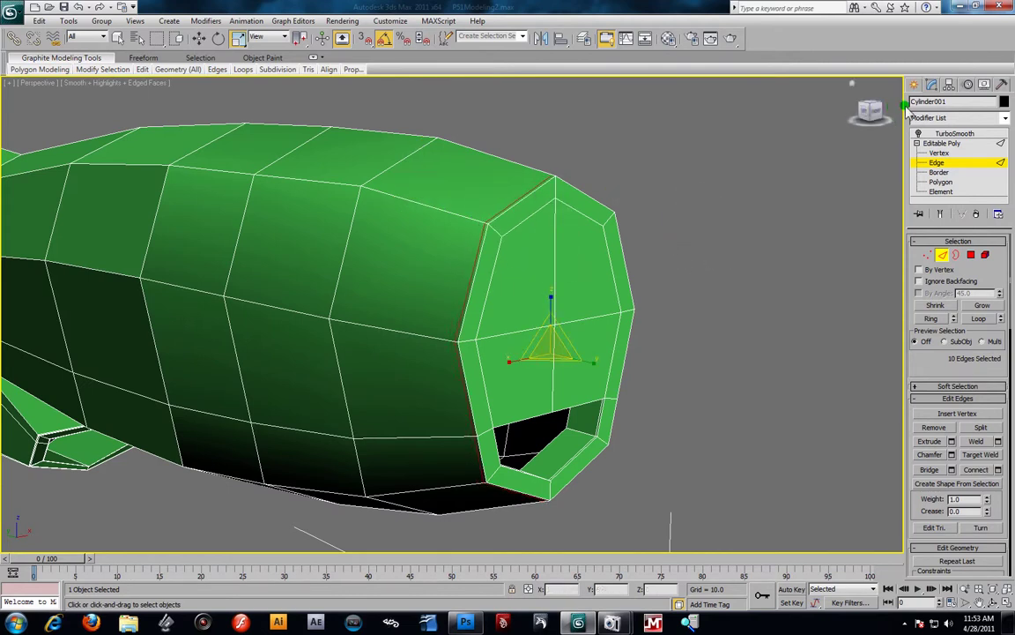
Examine the nose and lower intake with TurboSmooth on, and inspect the unsmoothed mesh from below
left_click(939, 134)
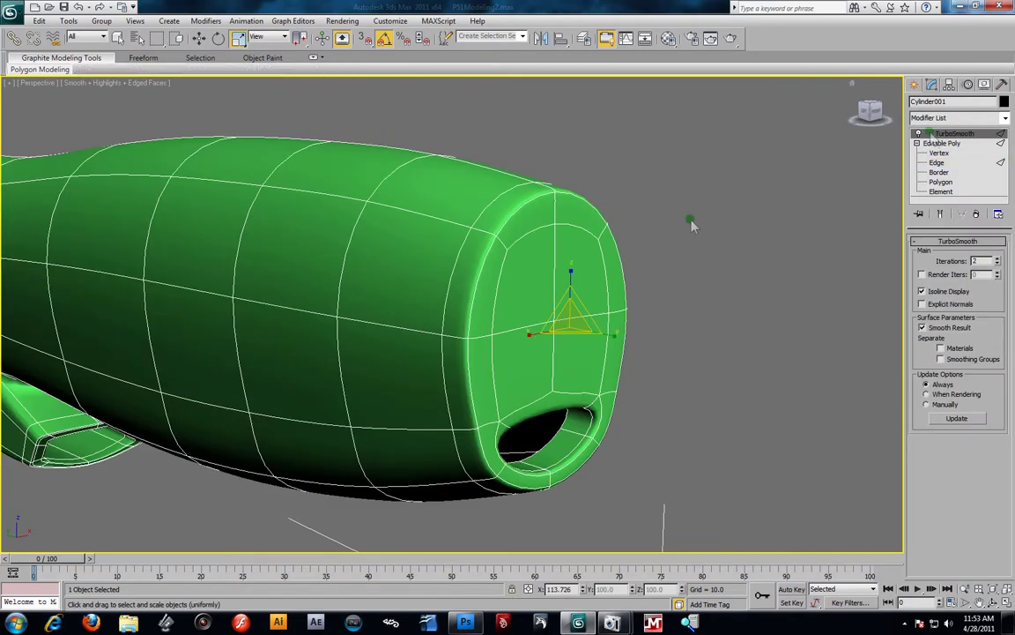
scroll(557, 286, "down", 5)
middle_click_drag(557, 286, 507, 292, "alt")
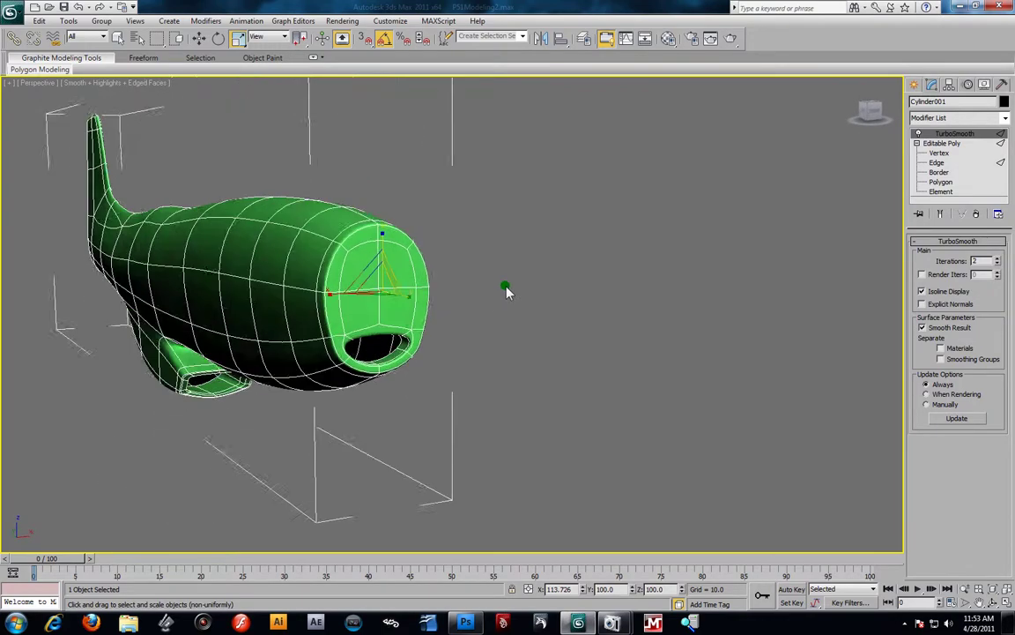
scroll(445, 338, "up", 6)
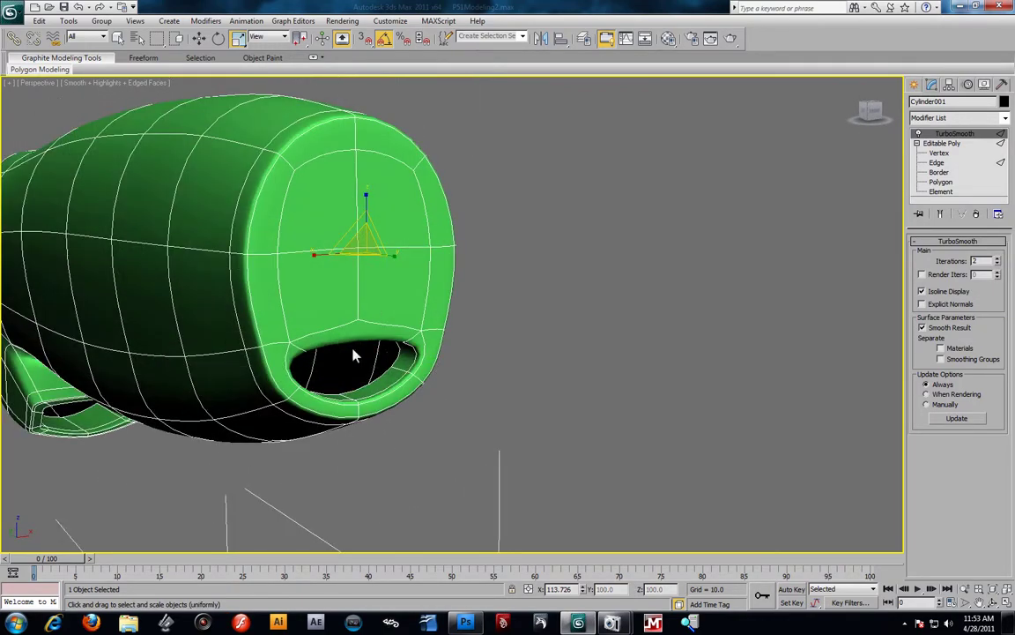
scroll(355, 355, "up", 5)
scroll(385, 336, "down", 7)
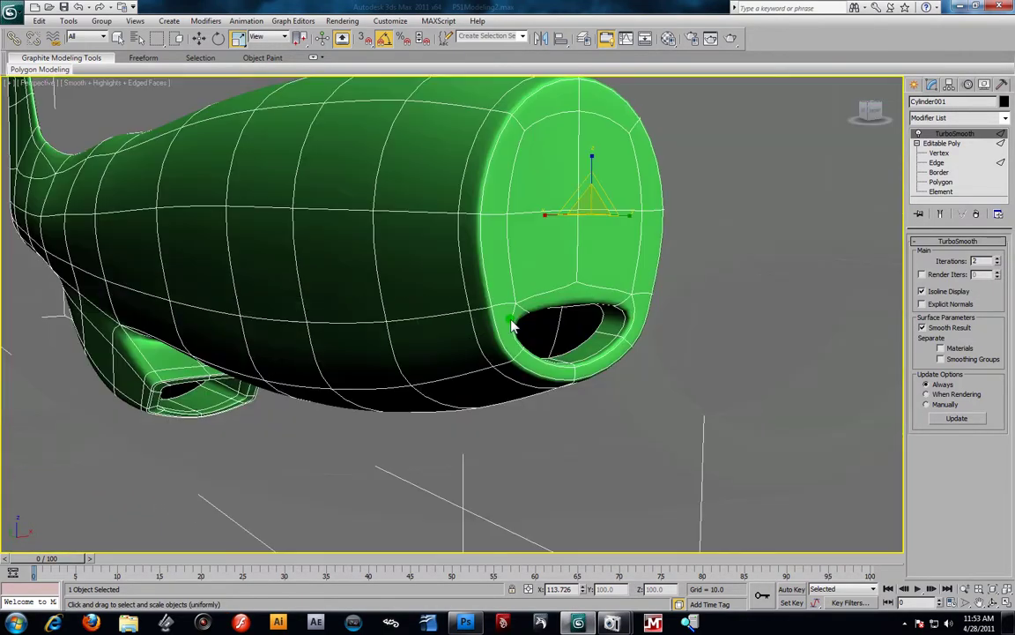
left_click(921, 133)
middle_click_drag(600, 379, 581, 437, "alt")
scroll(581, 436, "up", 6)
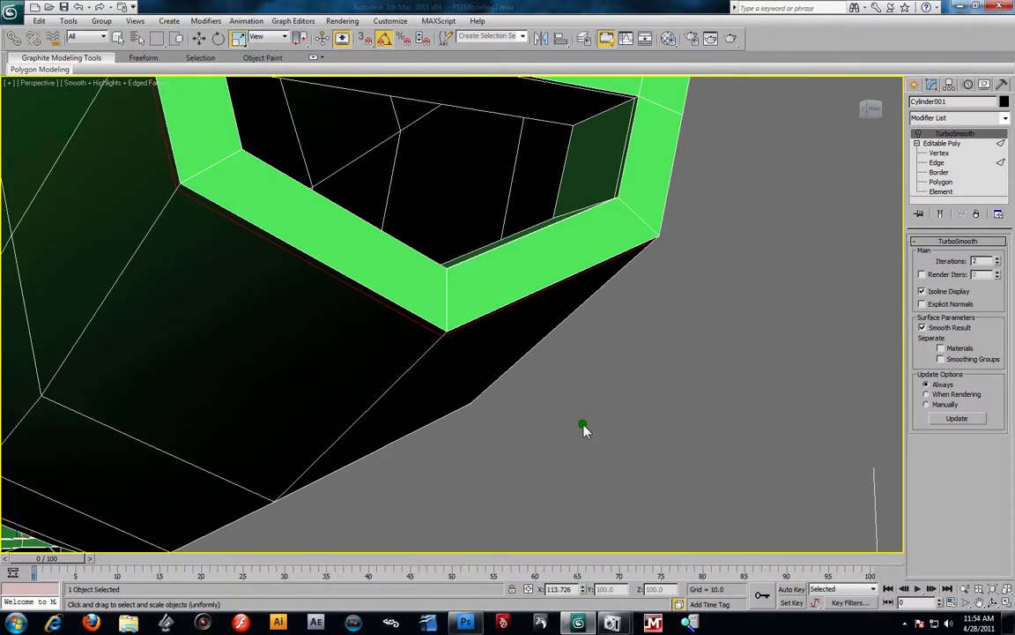
scroll(582, 429, "down", 6)
middle_click_drag(582, 431, 509, 396, "alt")
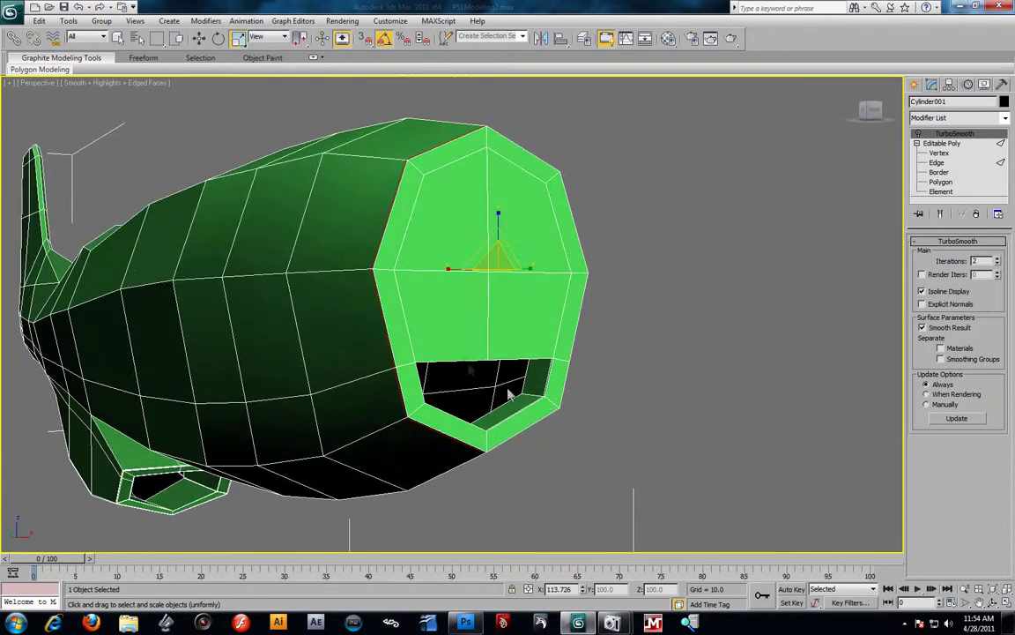
Try to connect the ring of edges above the lower intake around the fuselage with 1 segment at slide -96
left_click(937, 163)
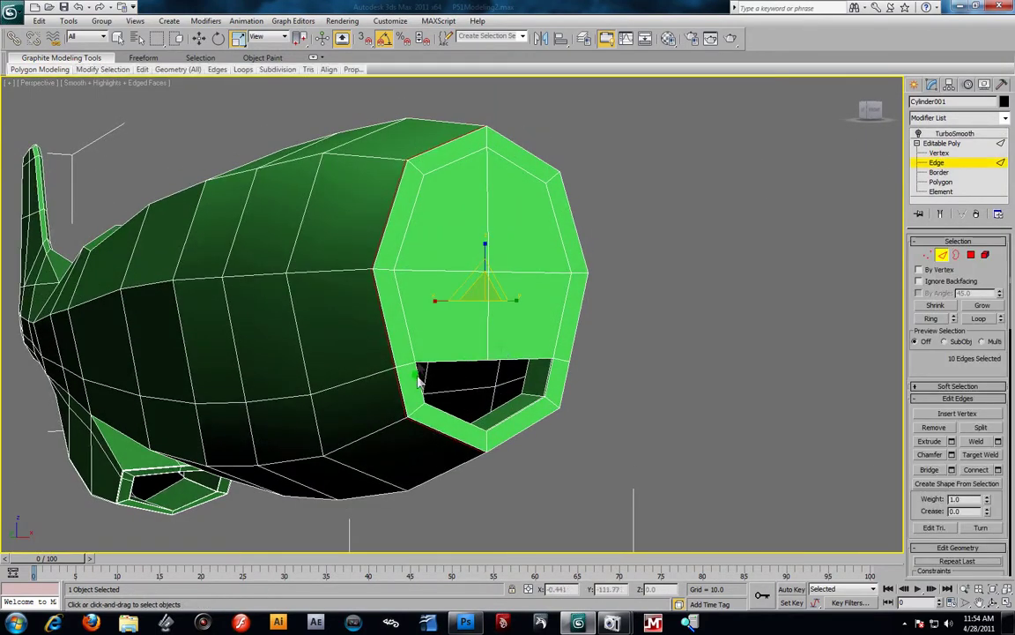
left_click(374, 315)
left_click(934, 319)
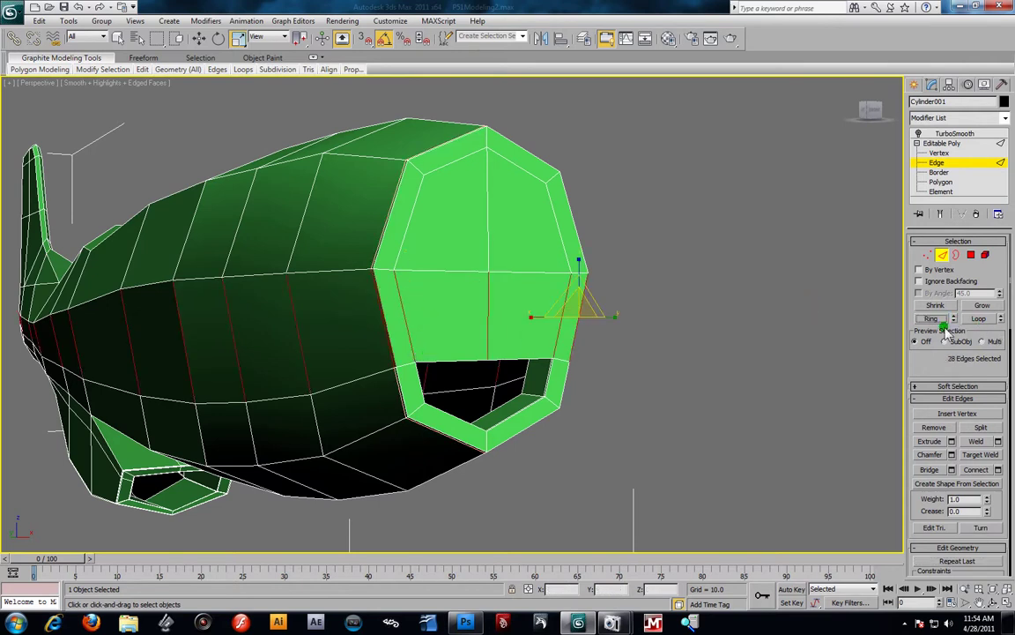
left_click(999, 470)
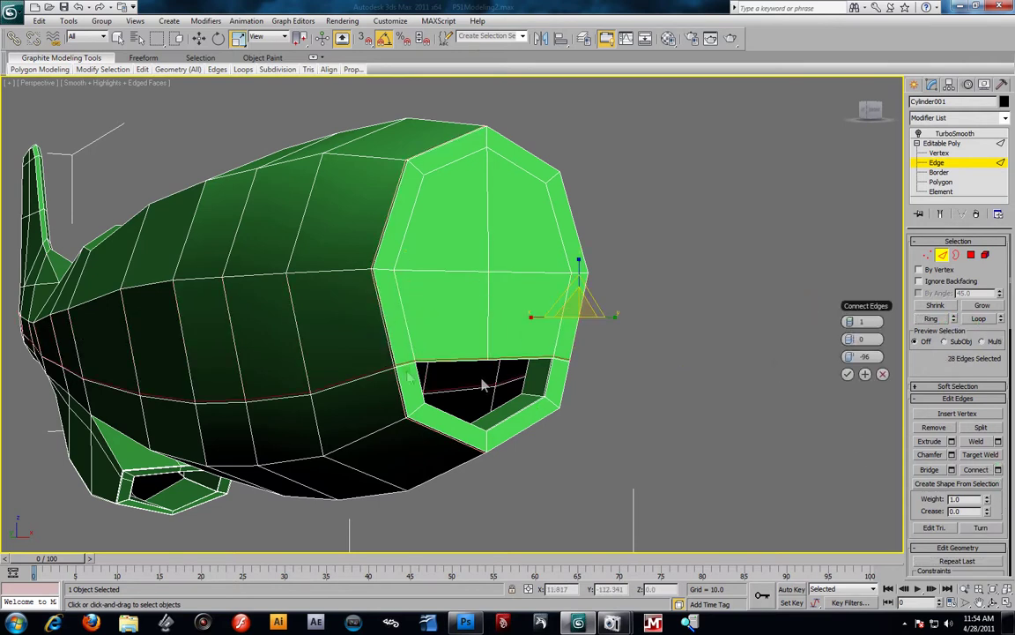
left_click(847, 374)
middle_click_drag(426, 404, 463, 405, "alt")
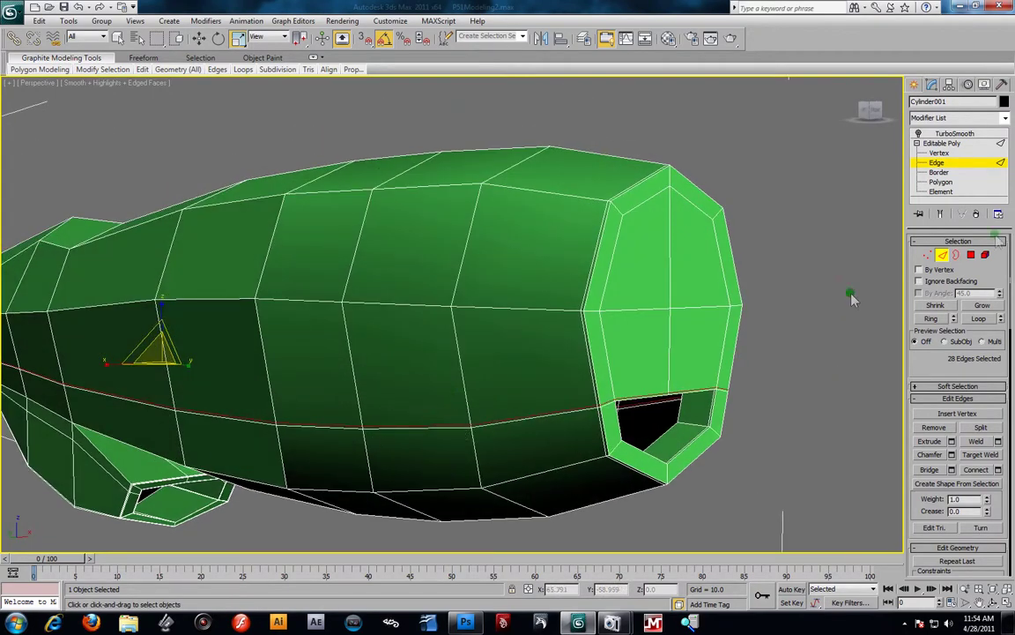
Check the nose with TurboSmooth on, and inspect the lower intake's mesh up close with smoothing off
left_click(918, 134)
middle_click_drag(758, 291, 723, 335, "alt")
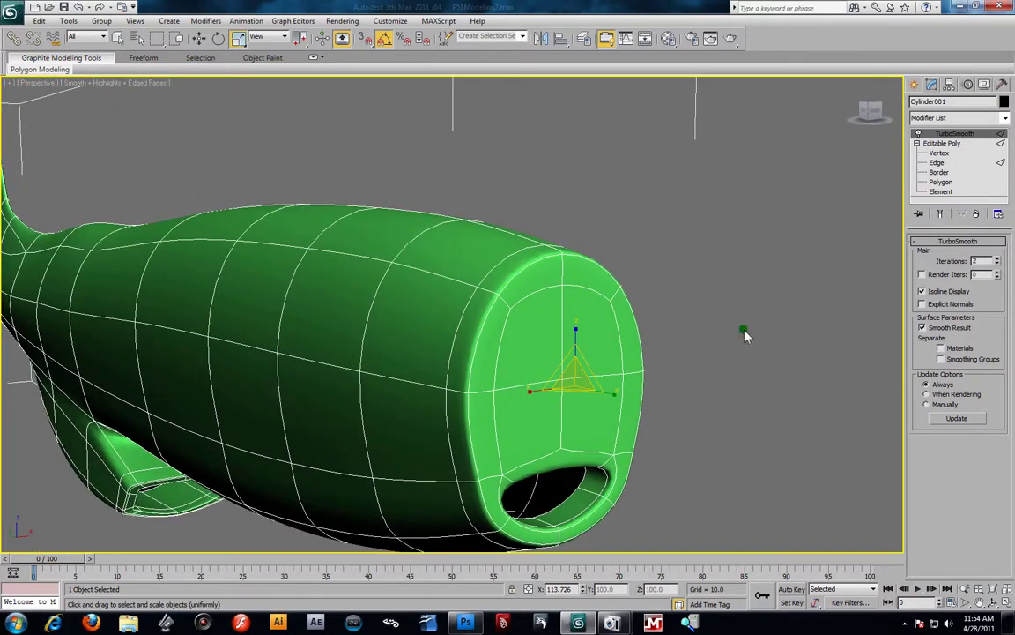
left_click(917, 133)
scroll(599, 423, "up", 8)
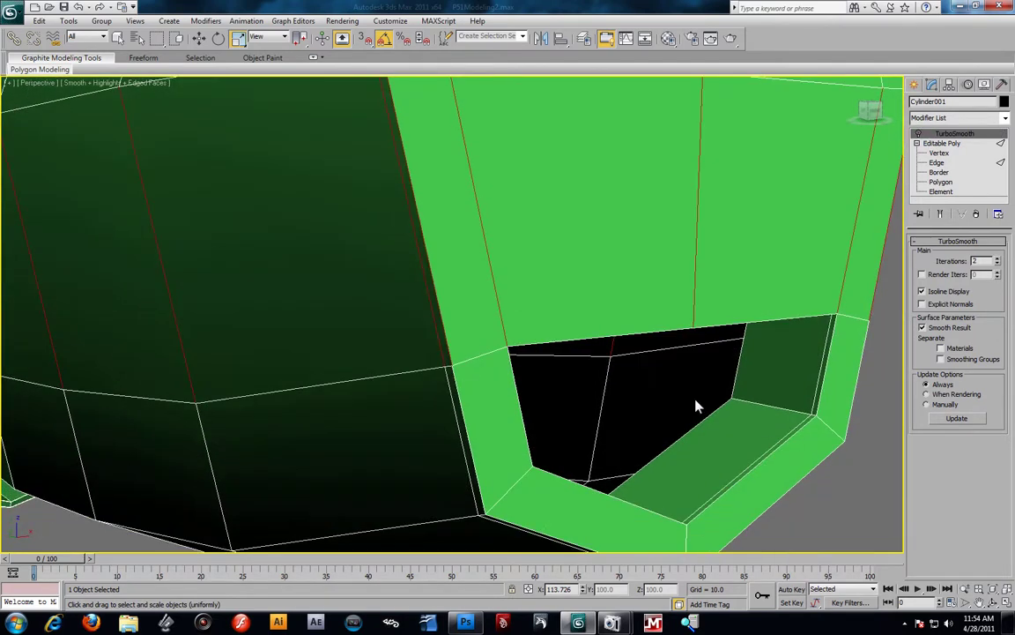
middle_click_drag(696, 406, 716, 442, "alt")
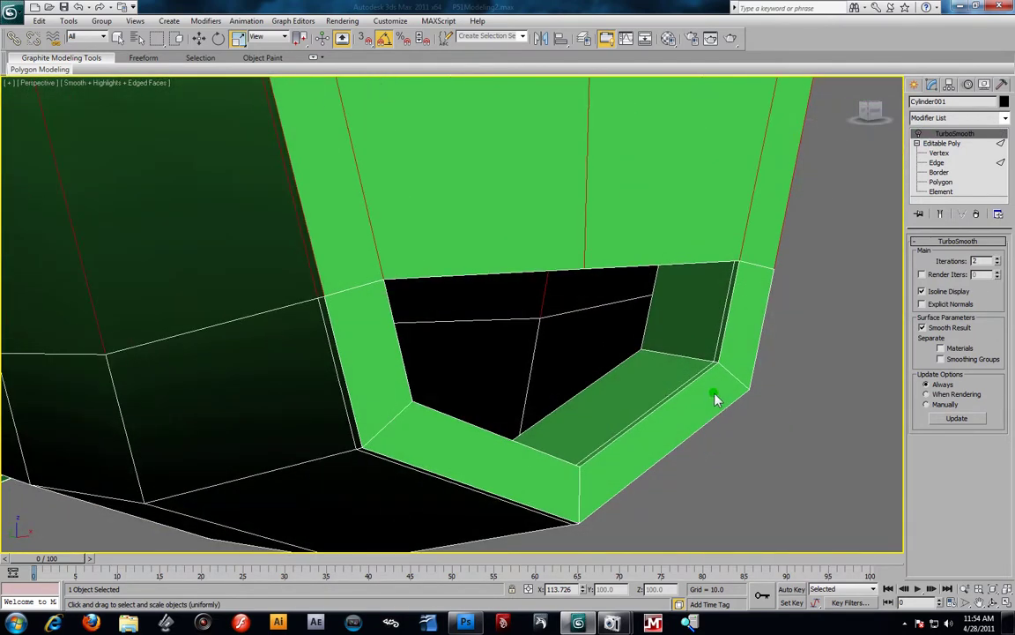
middle_click_drag(712, 390, 673, 415, "alt")
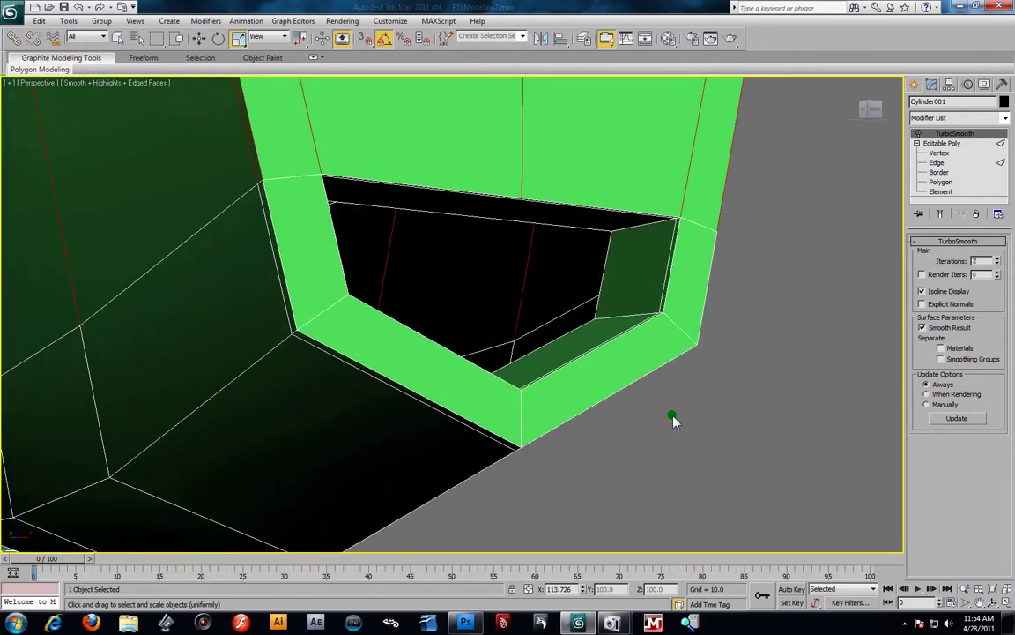
Connect the ring of short edges across the nose rim with 1 segment at slide 85, close to its inner border
left_click(937, 163)
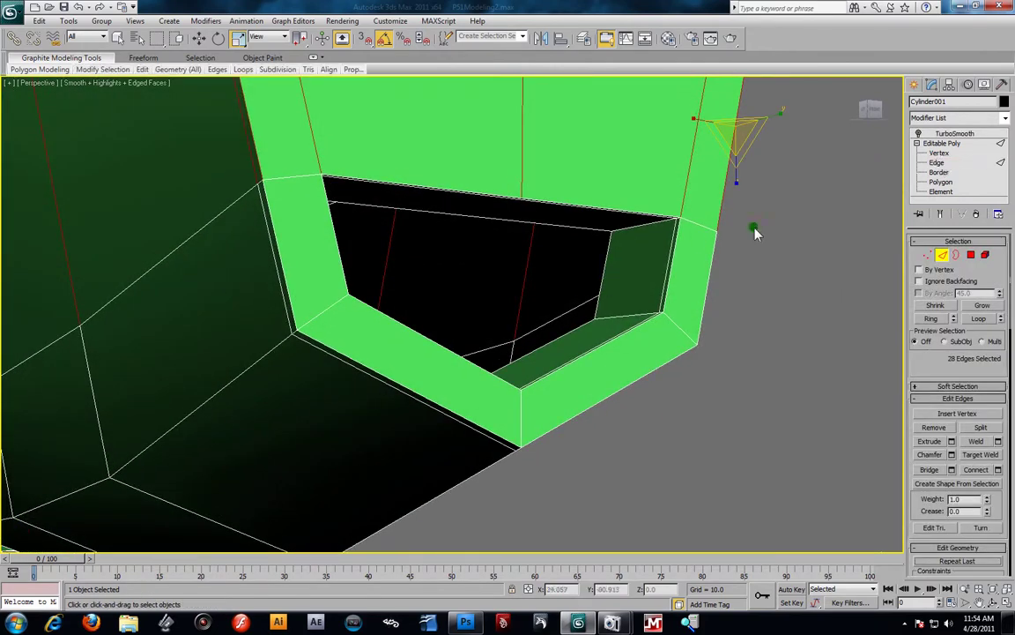
left_click(629, 323)
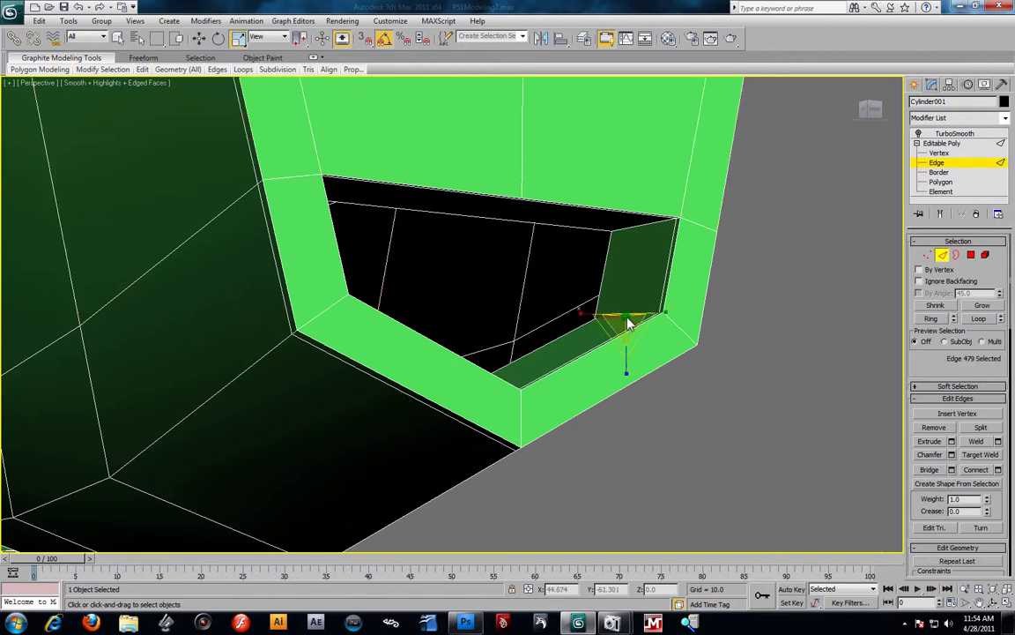
left_click(775, 288)
left_click(672, 329)
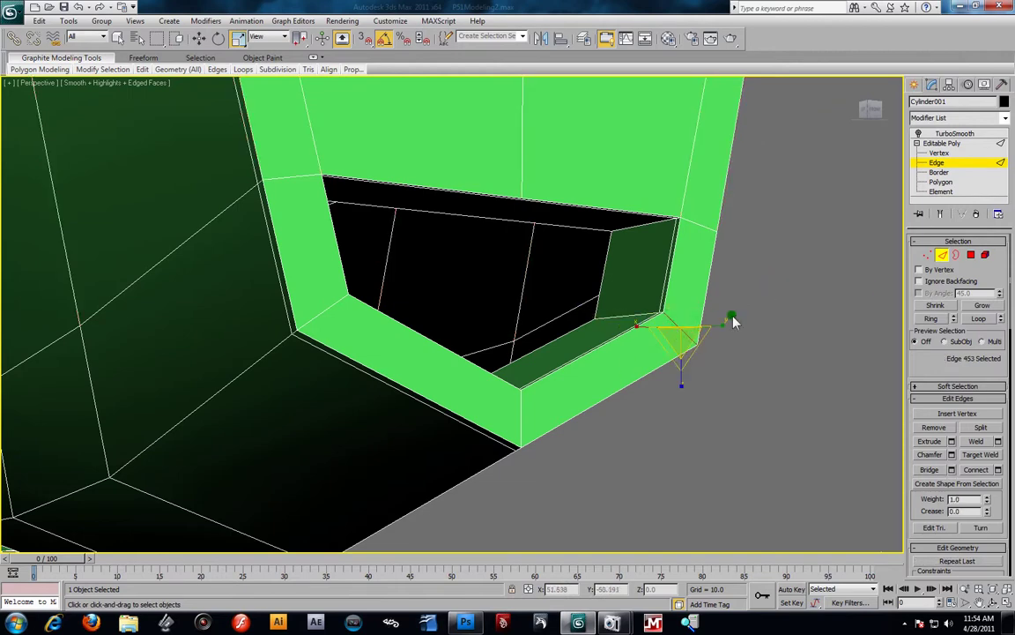
left_click(924, 322)
scroll(806, 342, "down", 6)
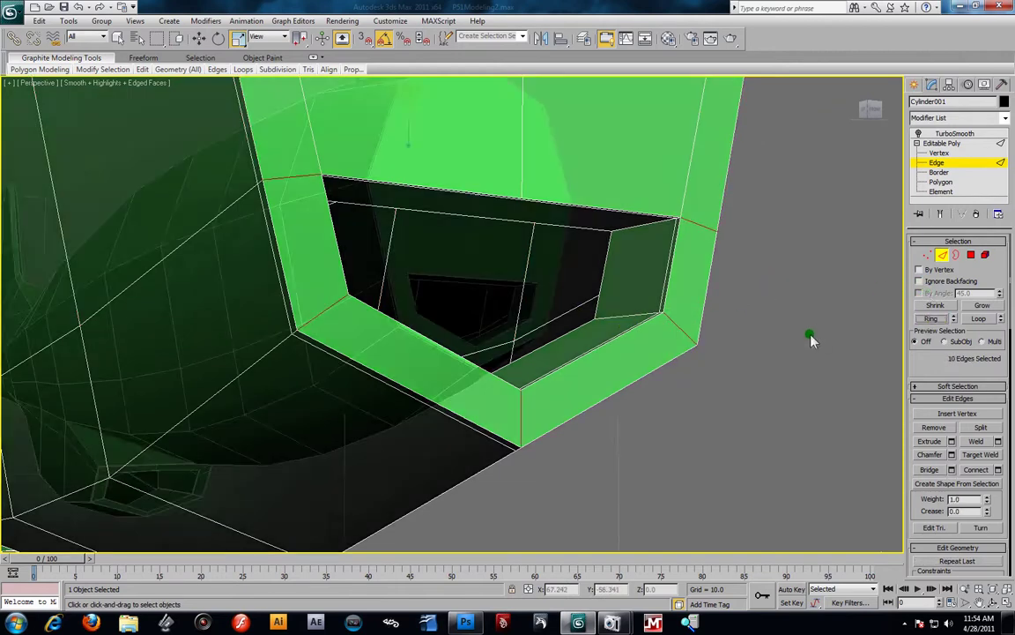
left_click(998, 469)
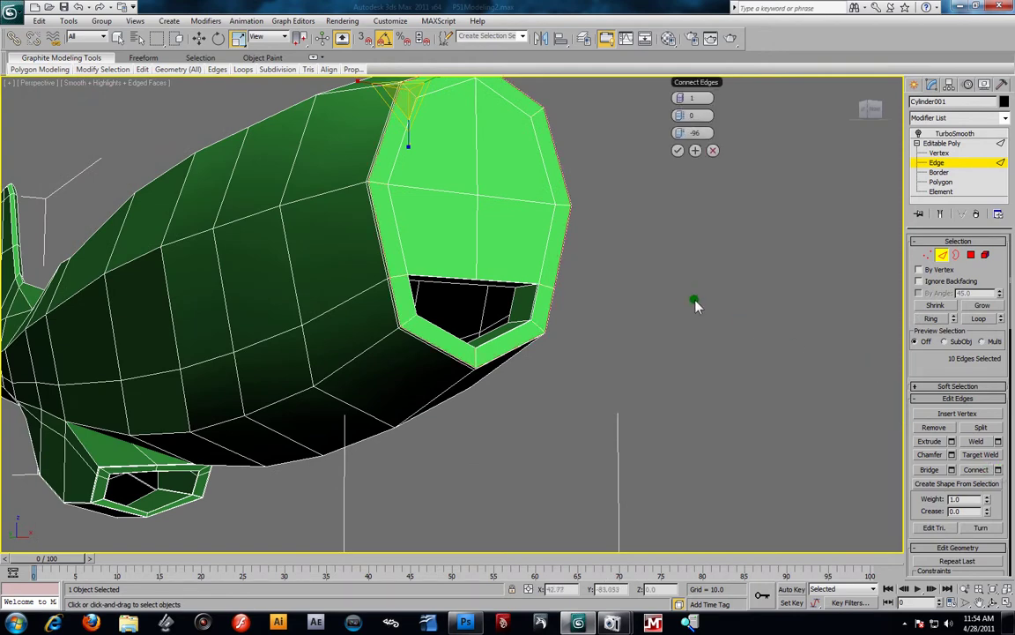
scroll(616, 273, "up", 8)
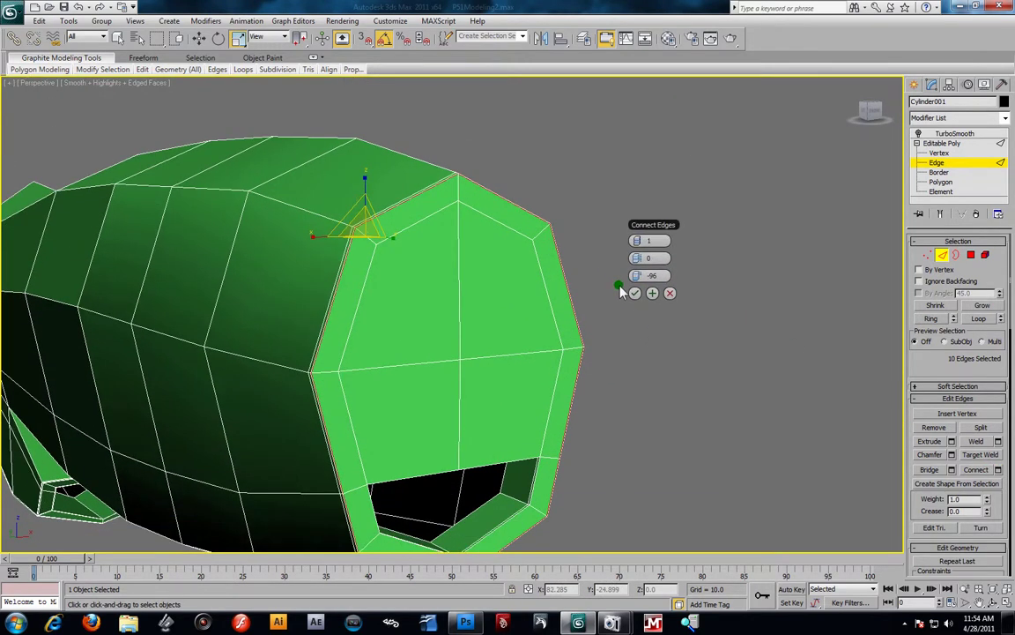
left_click_drag(633, 276, 1014, 340)
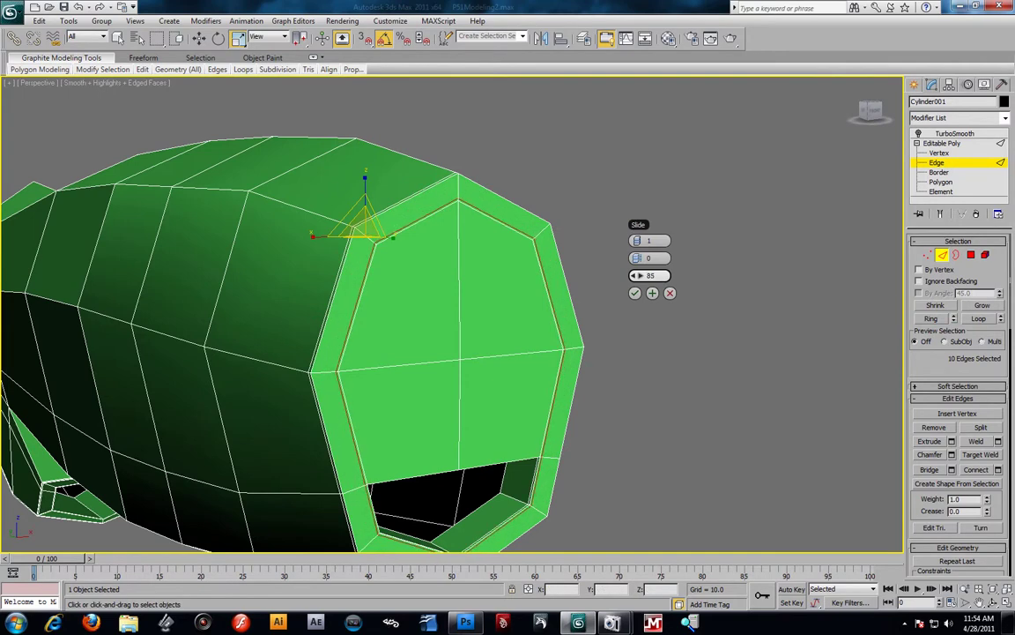
left_click(634, 293)
Turn TurboSmooth on and examine the smoothed nose front and intake, and the whole fuselage
left_click(921, 135)
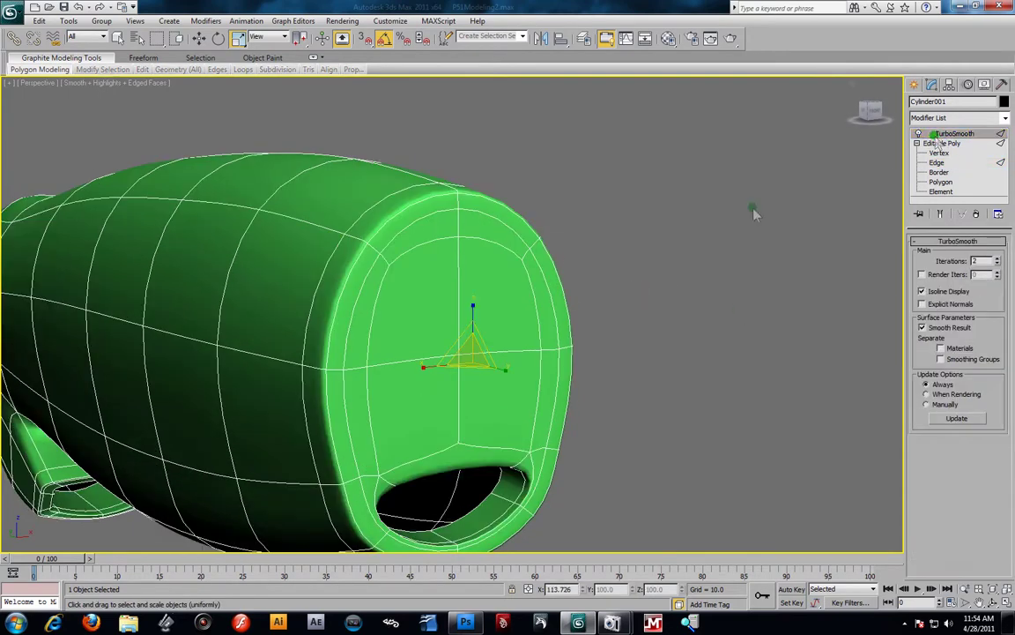
middle_click_drag(536, 304, 627, 305, "alt")
scroll(382, 300, "up", 4)
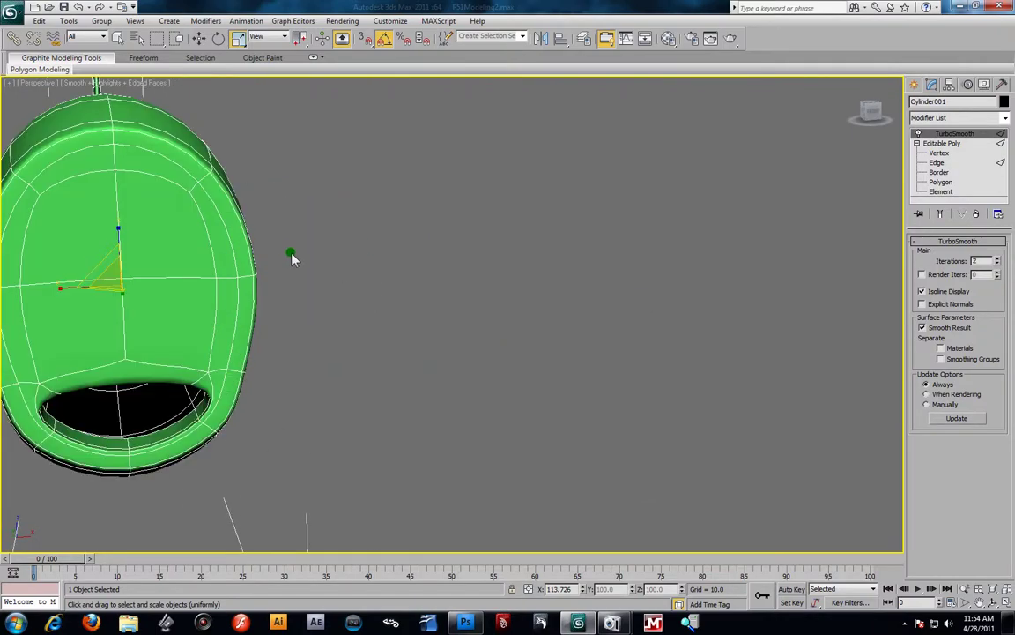
middle_click_drag(294, 257, 333, 251, "alt")
scroll(369, 261, "down", 5)
scroll(394, 284, "up", 2)
scroll(394, 284, "down", 5)
middle_click_drag(394, 283, 344, 290, "alt")
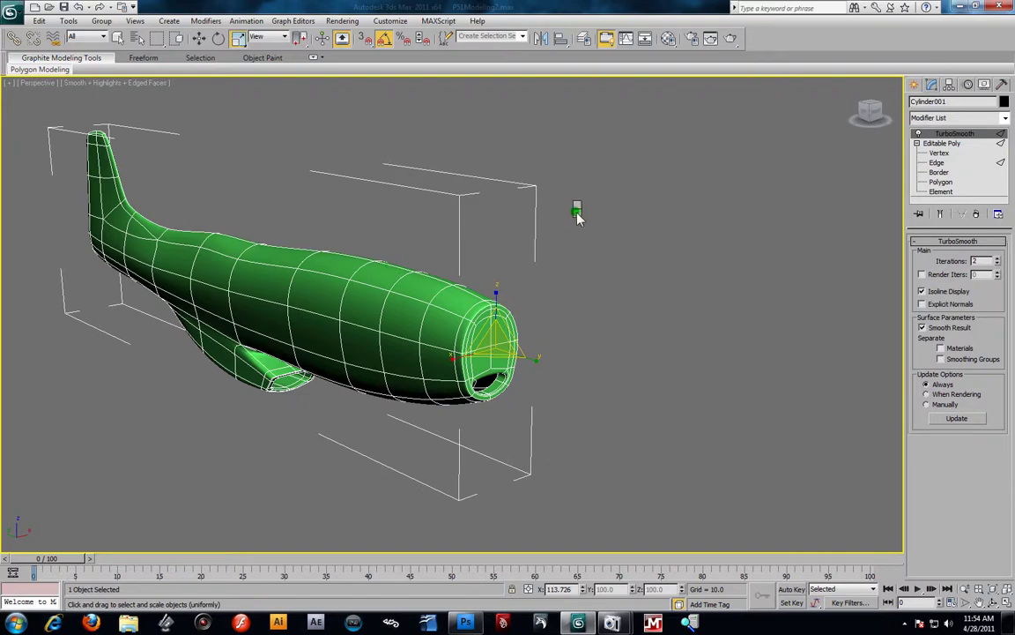
Unhide all the blueprint planes and compare the smoothed nose with the reference drawings
right_click(655, 168)
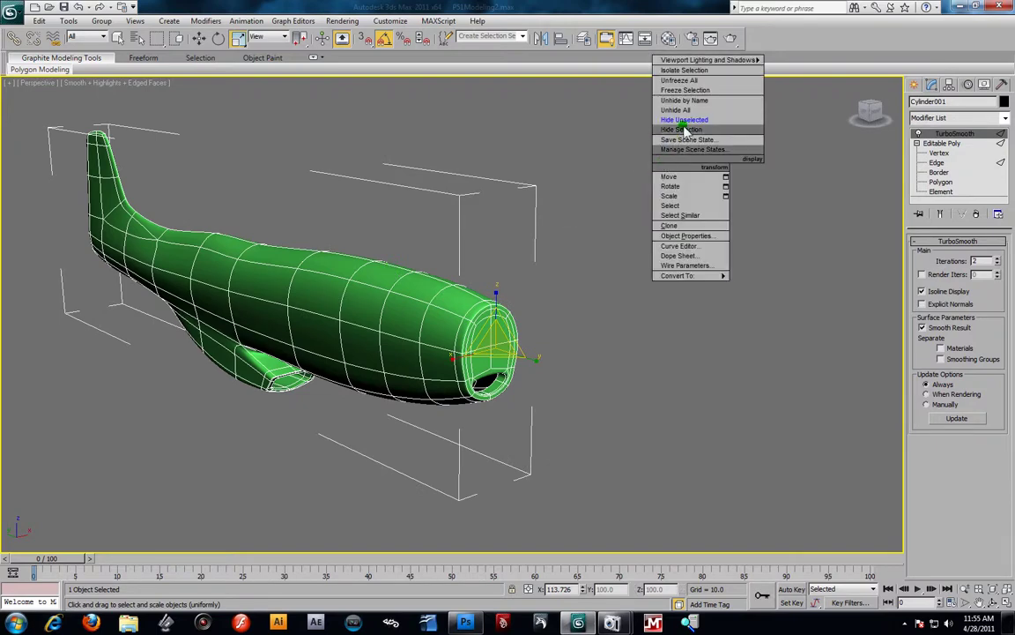
left_click(636, 124)
left_click_drag(529, 340, 482, 328)
mouse_move(482, 327)
middle_mouse_down("alt")
mouse_move(485, 313)
mouse_move(489, 368)
mouse_move(494, 315)
middle_mouse_up("alt")
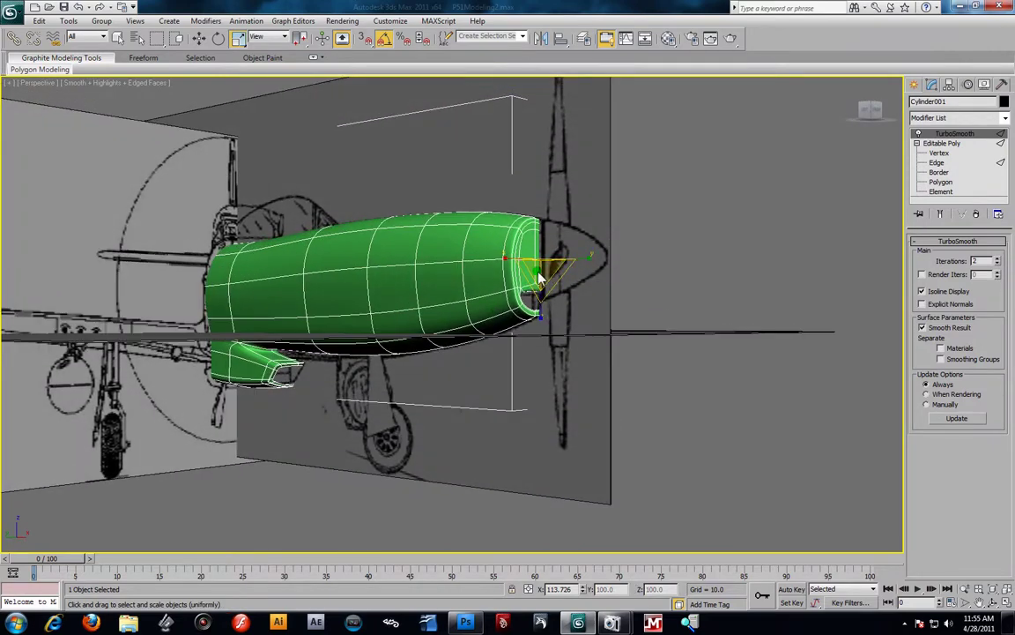
scroll(589, 315, "up", 3)
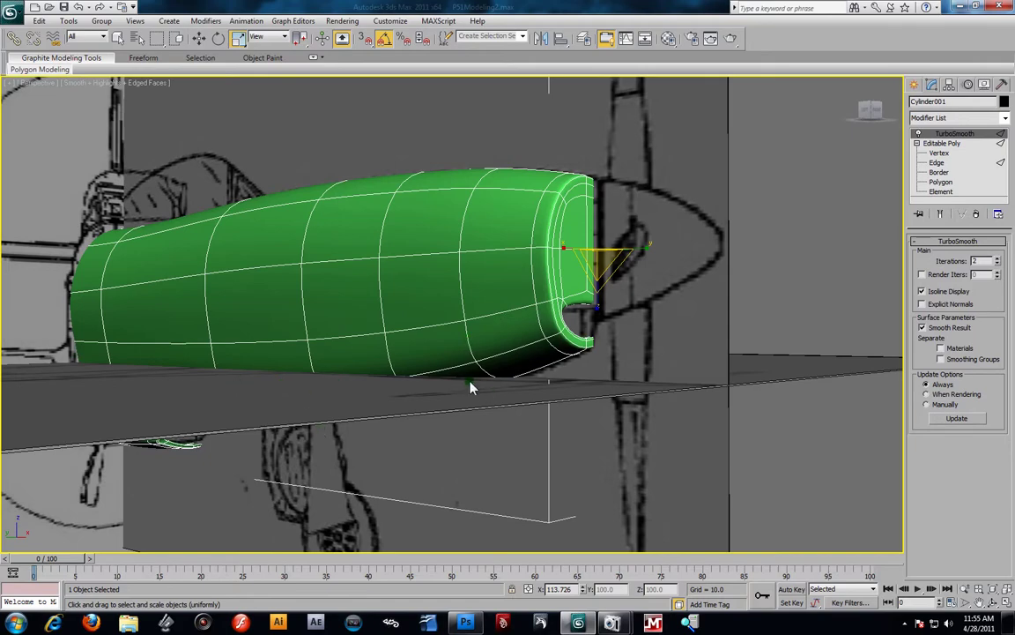
middle_click_drag(273, 347, 484, 387, "alt")
scroll(387, 401, "down", 6)
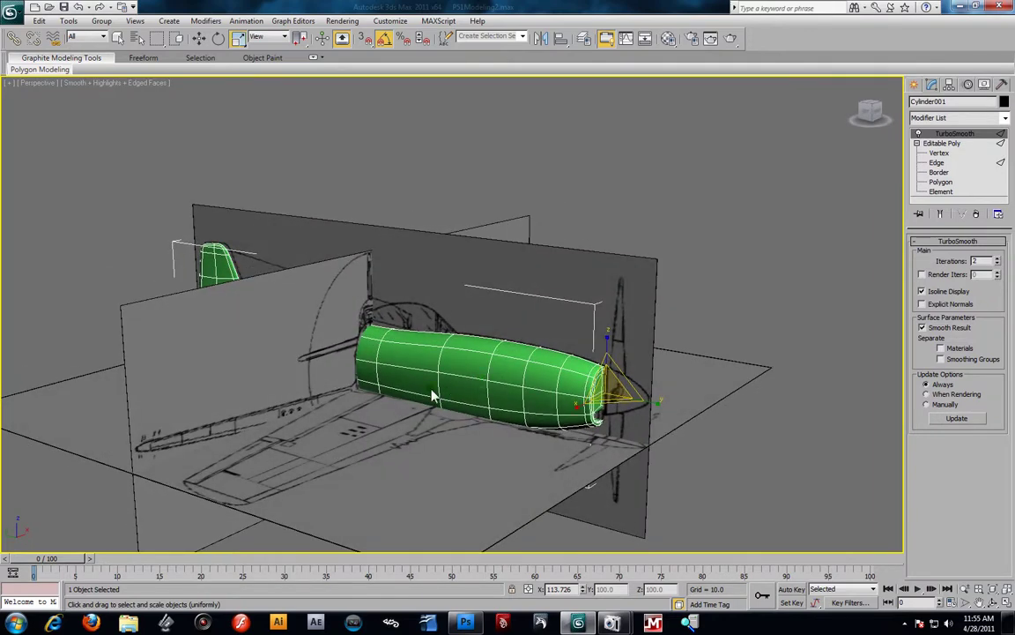
scroll(434, 397, "up", 2)
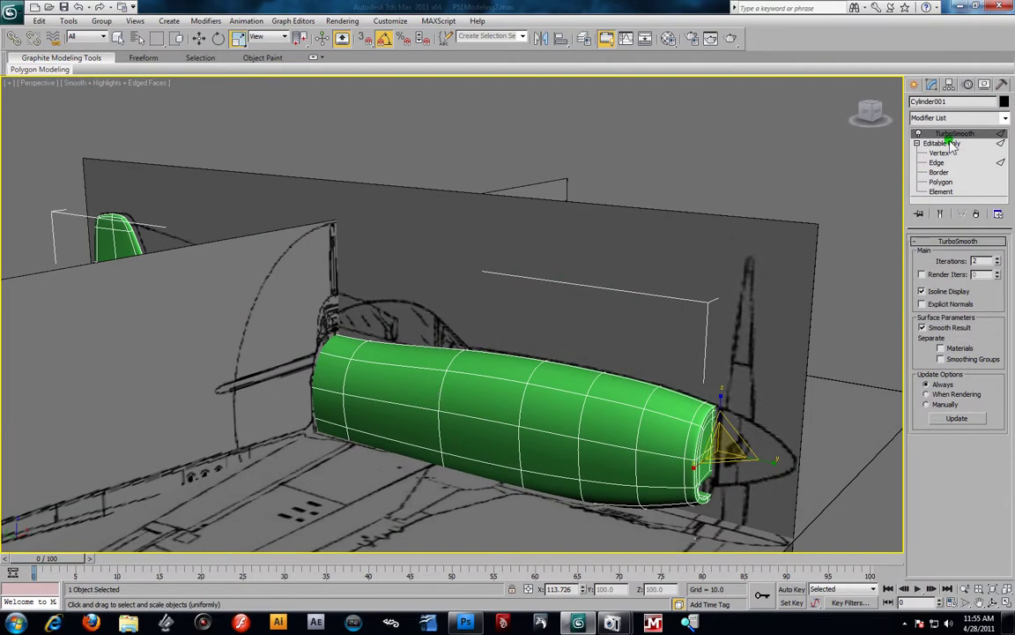
Turn TurboSmooth off and select all the fuselage's polygons in the Left view
left_click(920, 134)
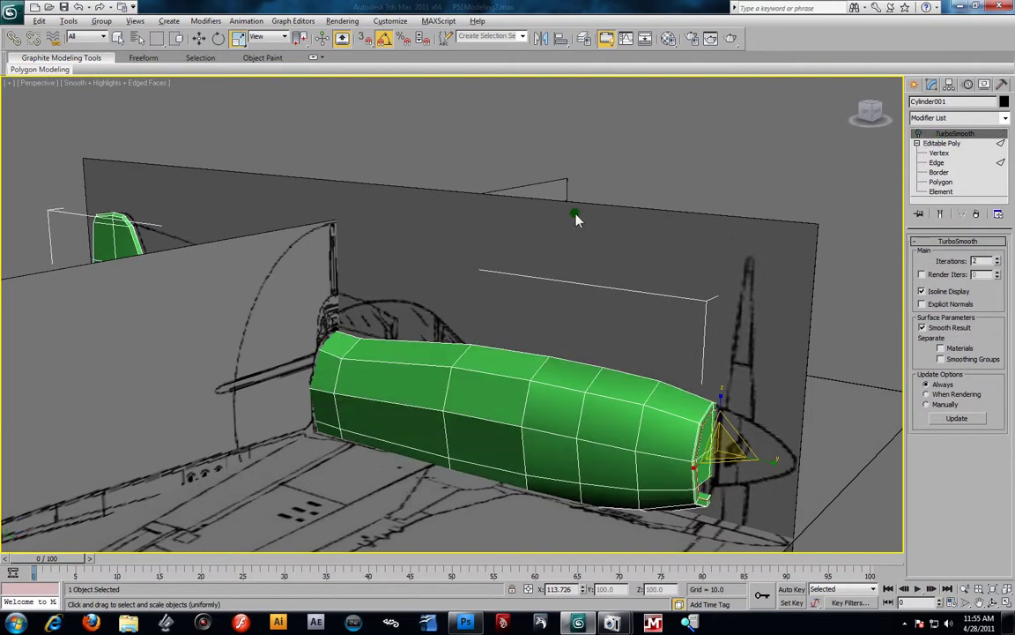
key("alt+w")
scroll(307, 414, "down", 6)
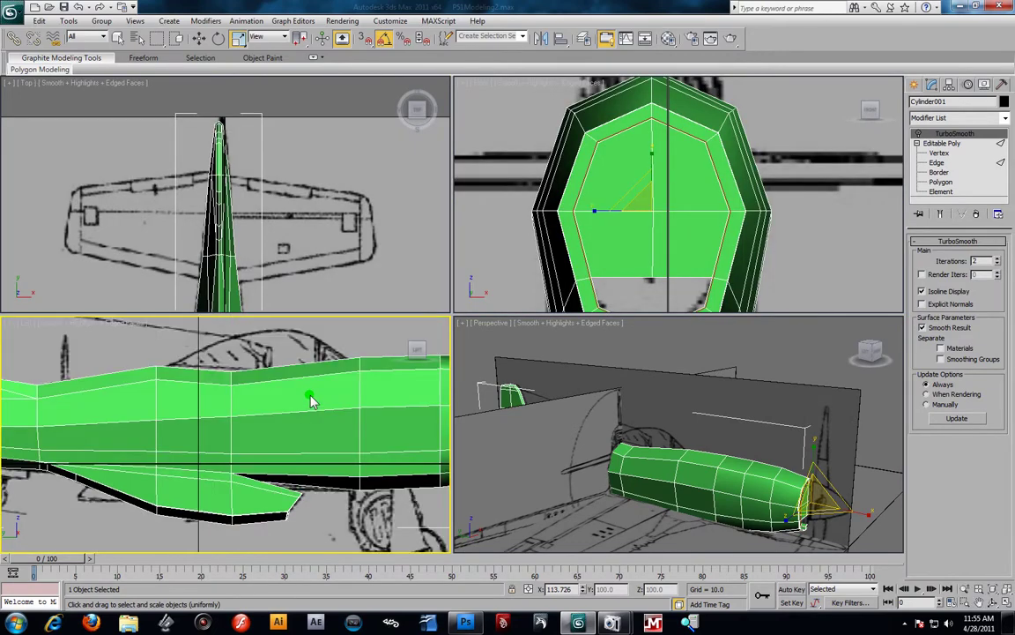
middle_click_drag(248, 394, 253, 372)
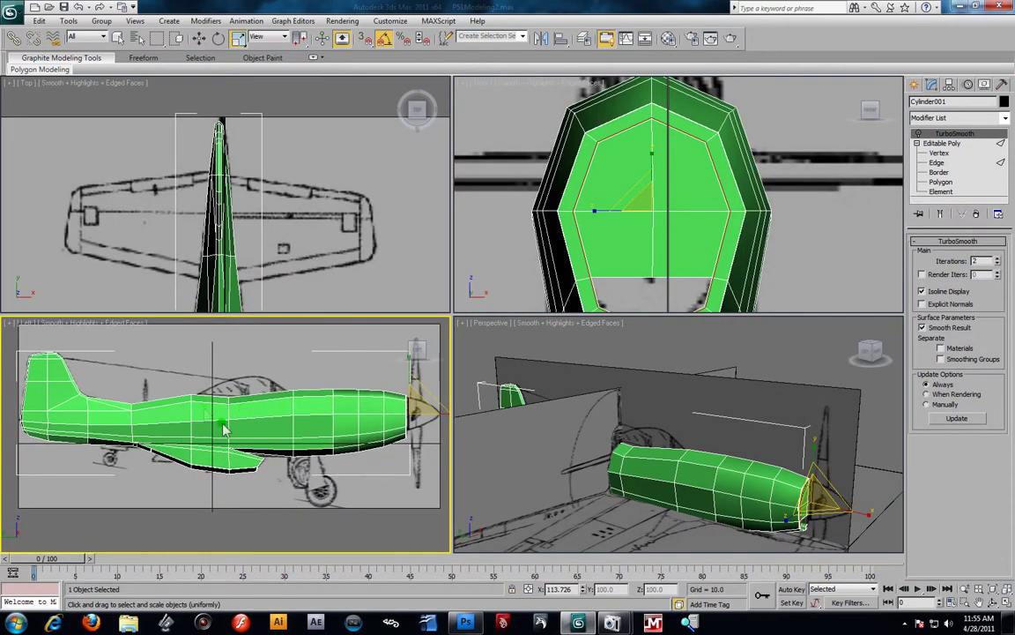
left_click(942, 143)
left_click(941, 182)
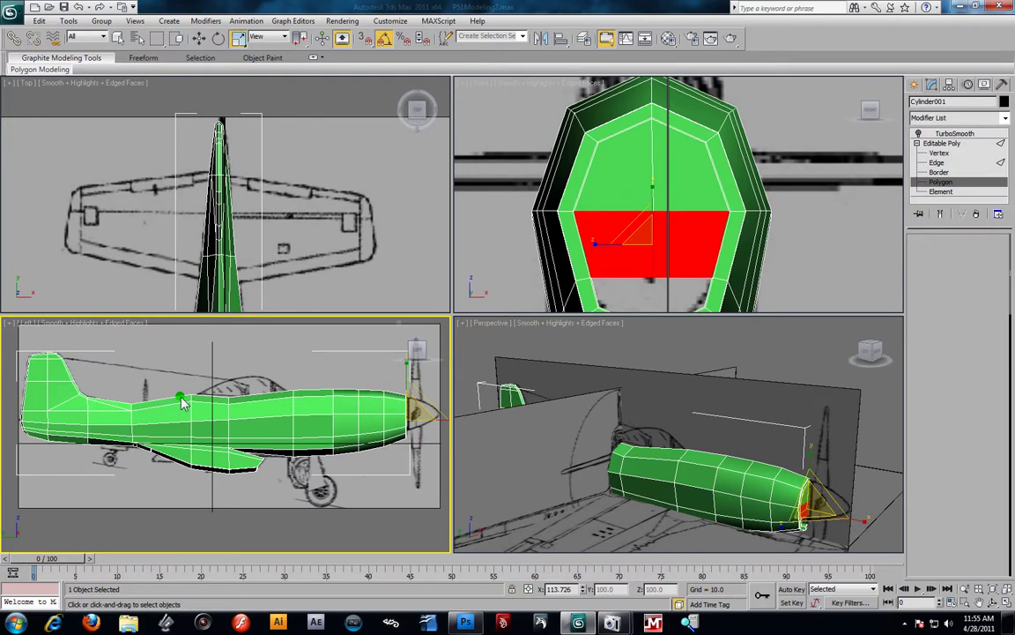
scroll(137, 410, "down", 2)
left_click_drag(64, 377, 385, 495)
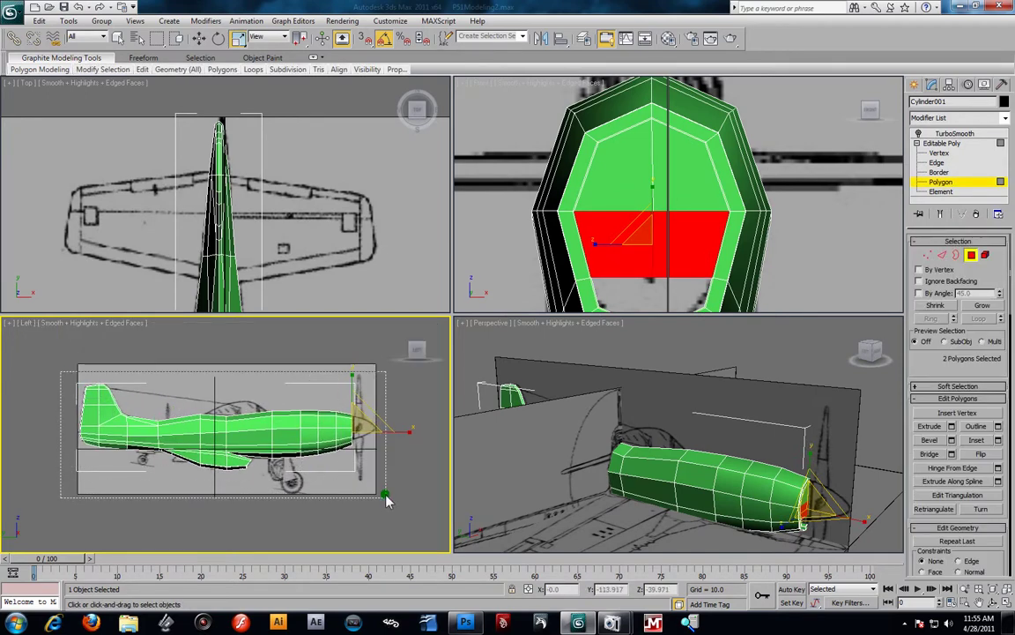
Save the scene and apply Relax once to all the selected fuselage polygons
scroll(380, 491, "up", 4)
middle_click_drag(407, 428, 262, 438)
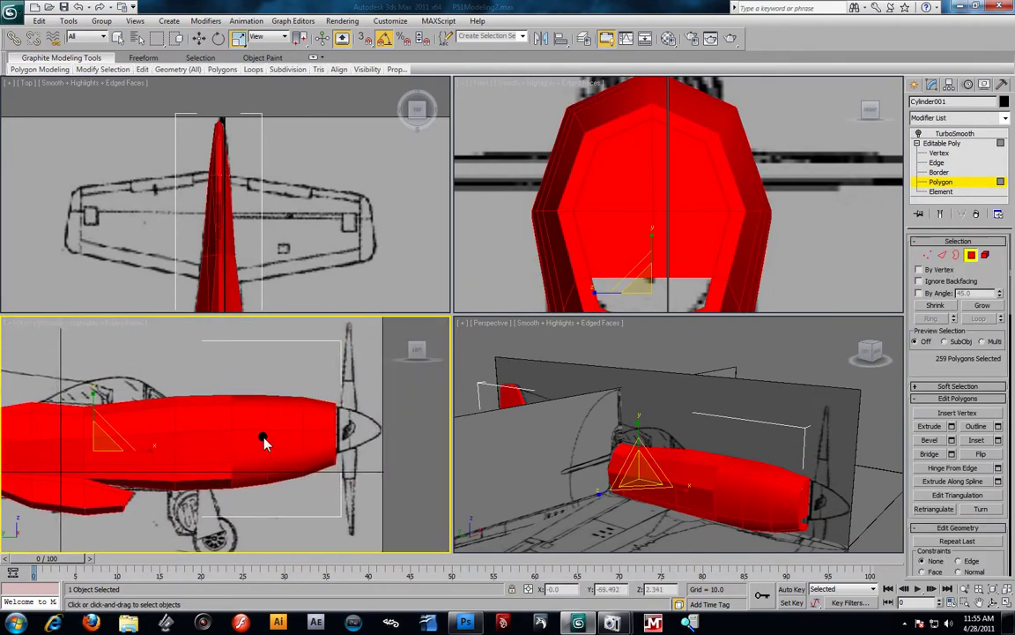
scroll(263, 437, "up", 2)
scroll(369, 425, "down", 1)
key("ctrl+s")
scroll(370, 430, "up", 1)
left_click_drag(999, 499, 990, 356)
middle_click_drag(709, 424, 900, 452, "alt")
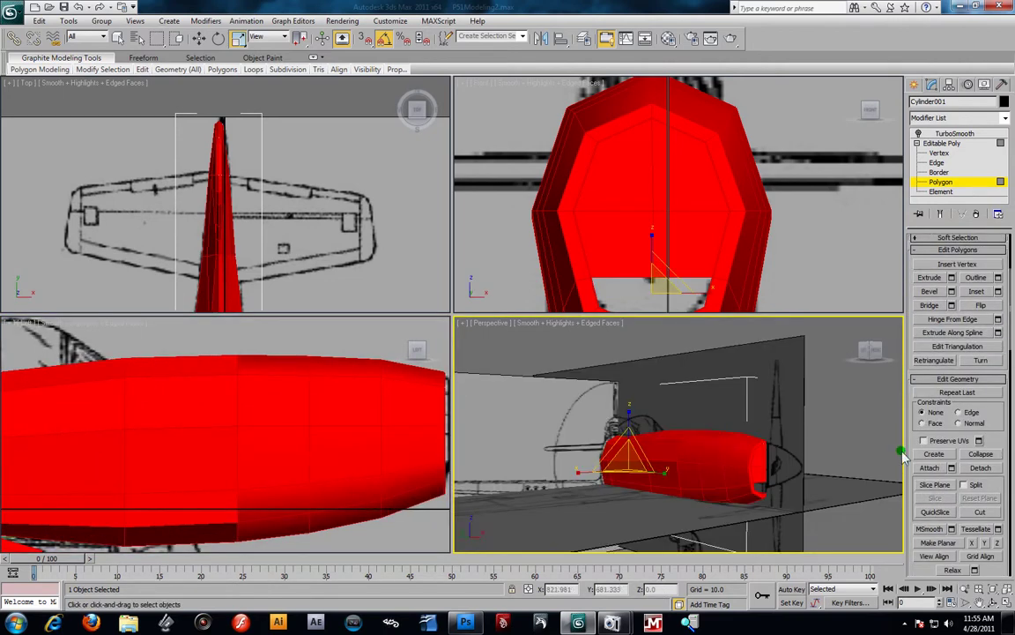
left_click_drag(1002, 491, 1011, 374)
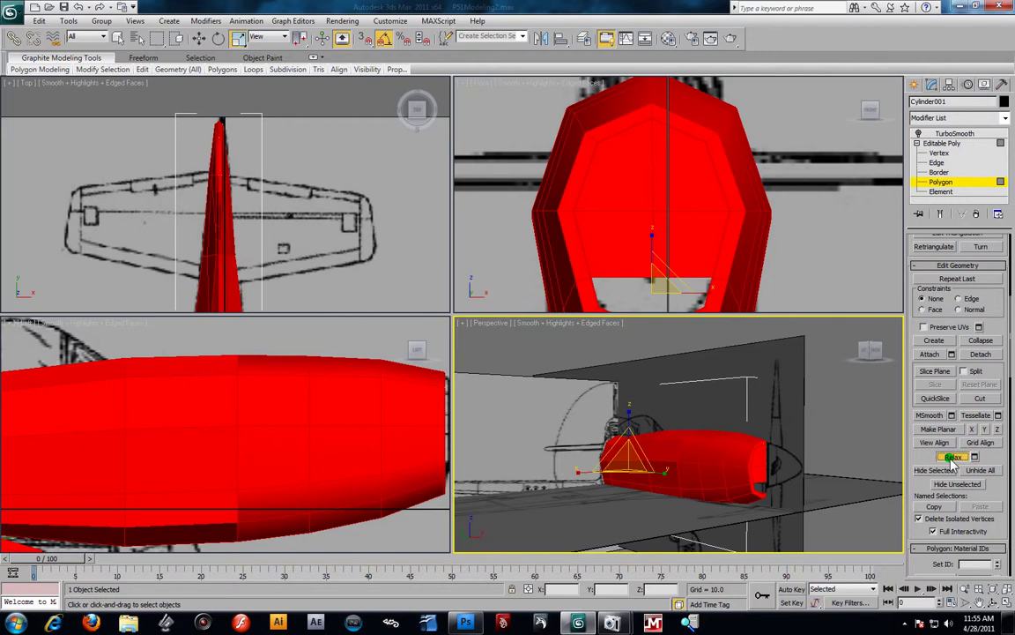
left_click(951, 458)
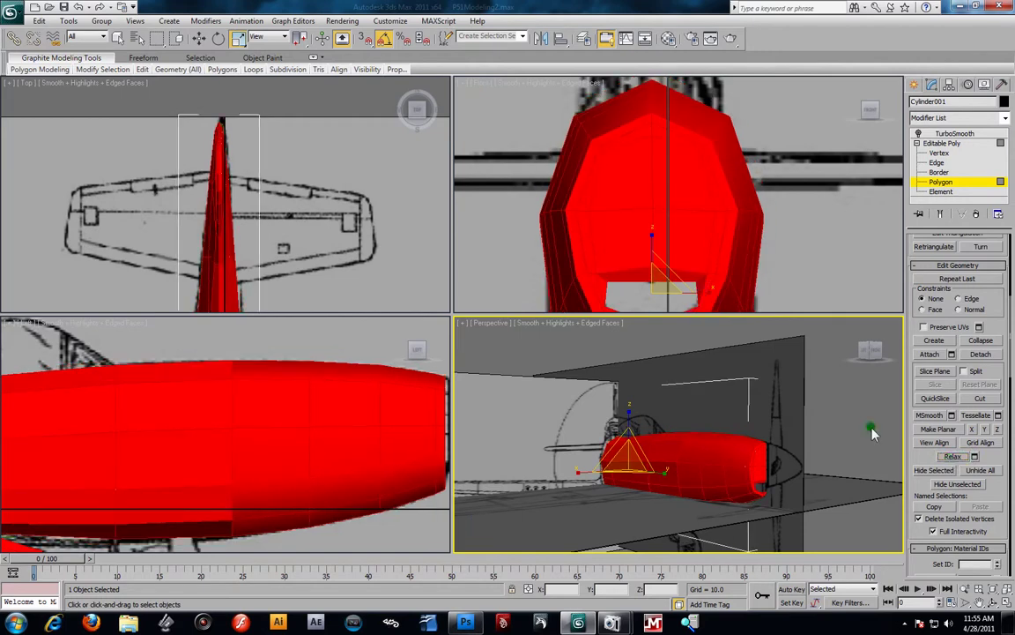
Clear the polygon selection and hide the blueprint planes, leaving only the fuselage shown
scroll(245, 385, "down", 2)
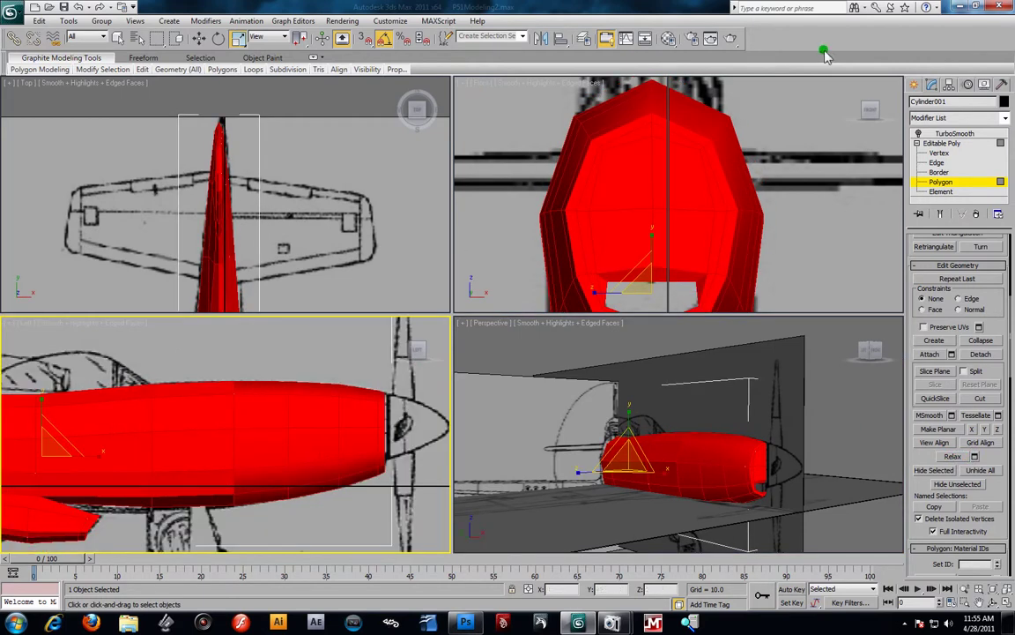
left_click(827, 365)
left_click(827, 365)
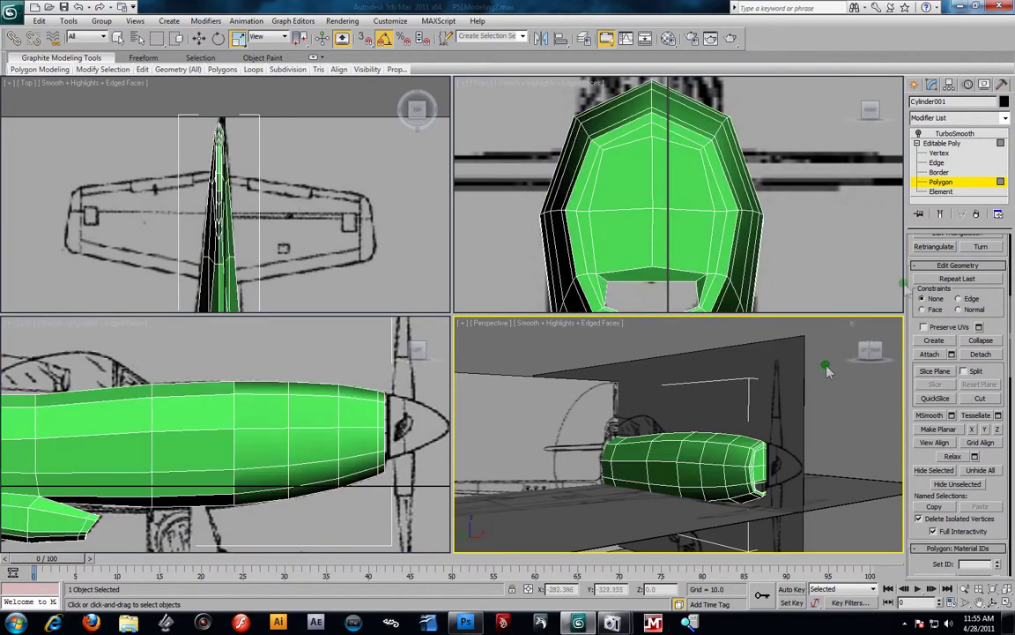
right_click(719, 464)
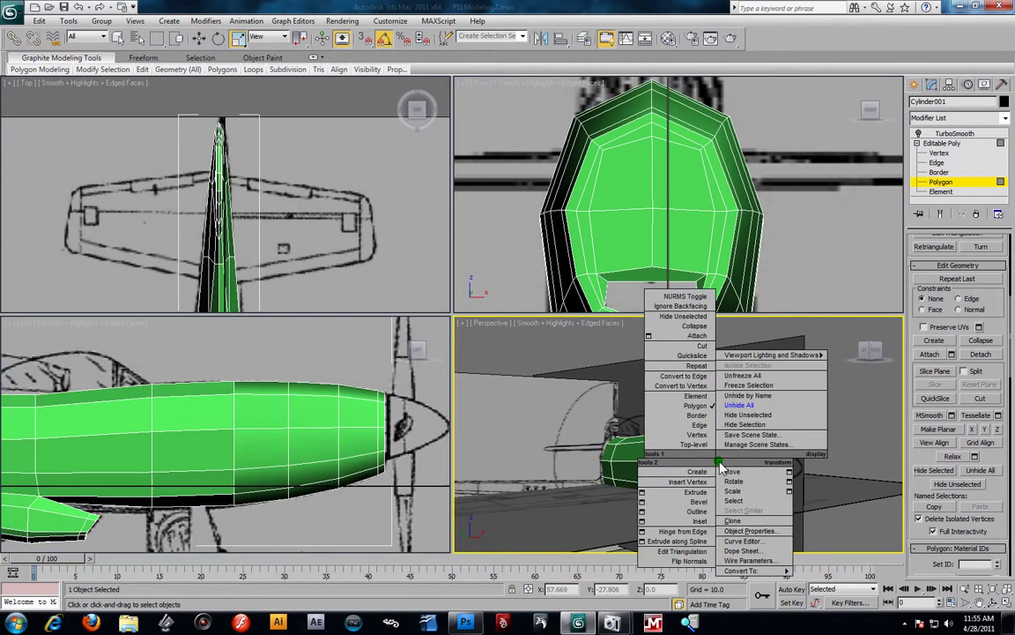
left_click(733, 416)
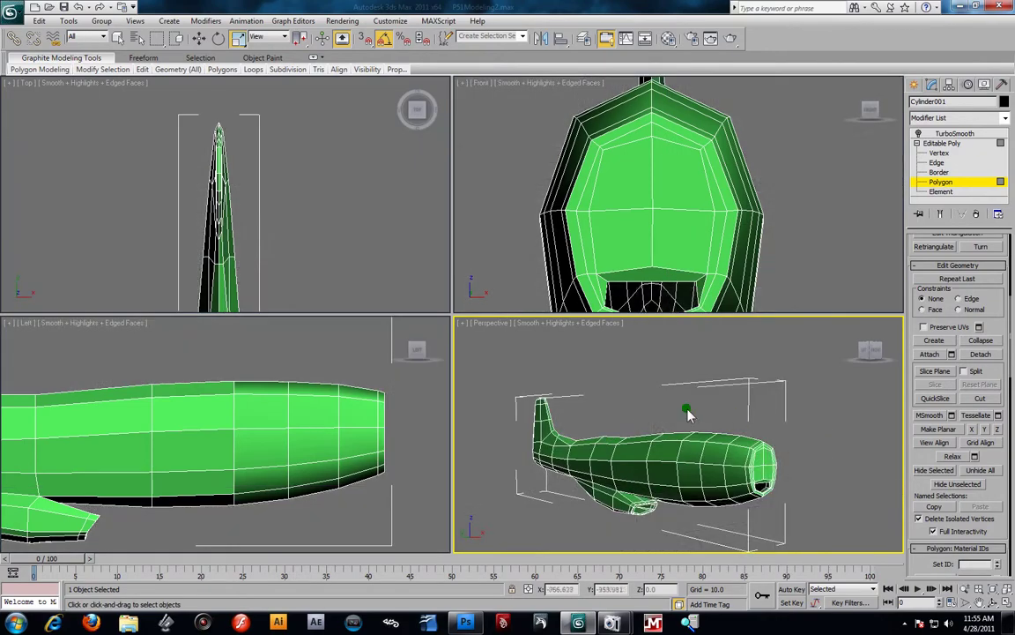
Nudge a vertex on the belly scoop's underside, behind its opening, slightly along Z in the maximized Perspective view
key("alt+w")
middle_click_drag(532, 350, 480, 370, "alt")
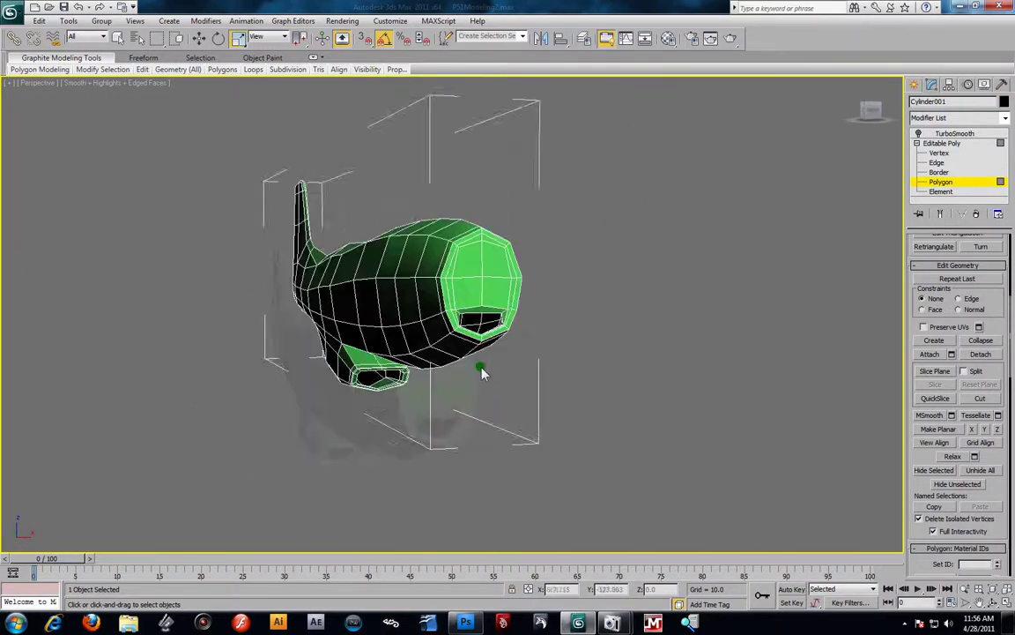
scroll(499, 401, "up", 10)
scroll(468, 412, "up", 5)
scroll(476, 431, "down", 6)
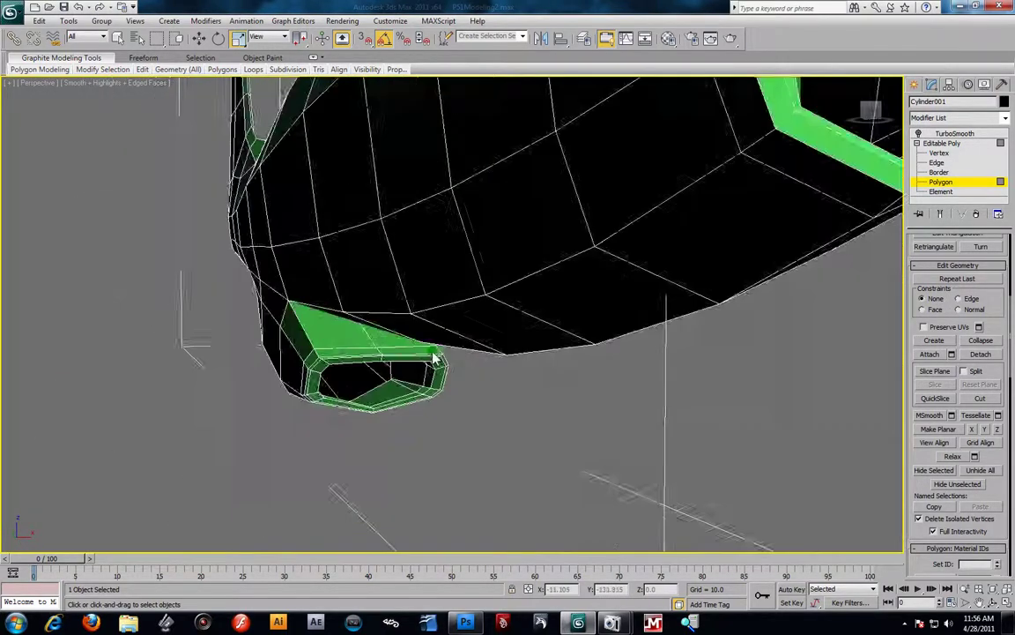
scroll(428, 384, "up", 2)
key("1")
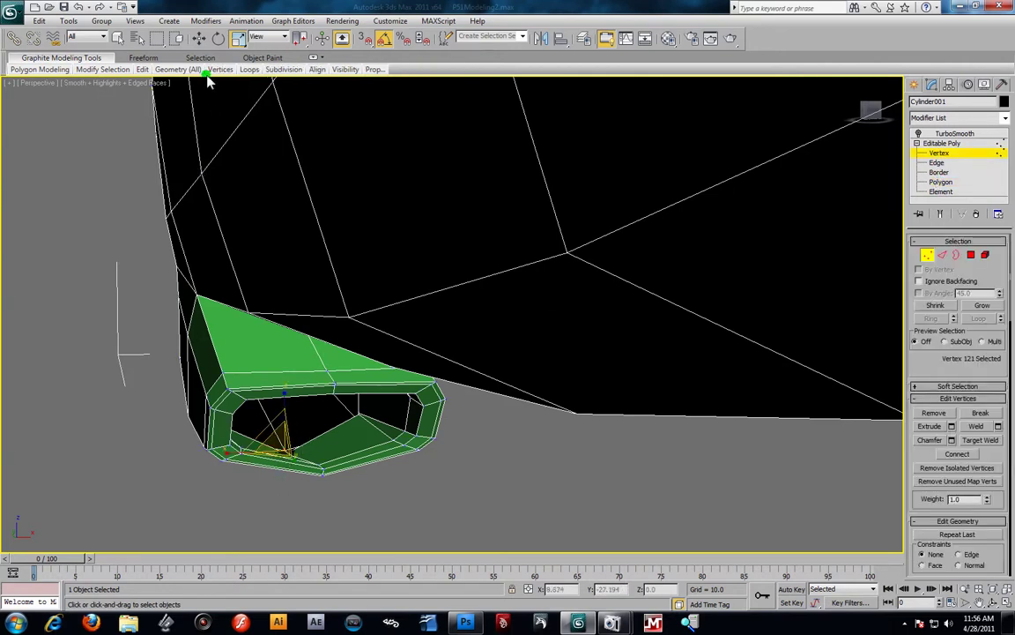
left_click(199, 38)
left_click_drag(285, 410, 283, 415)
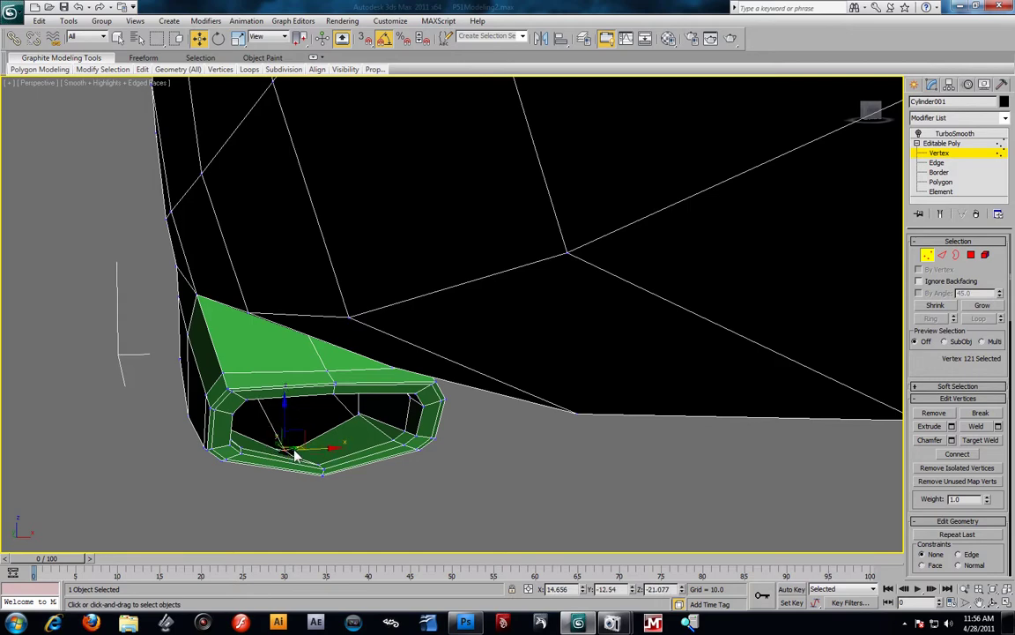
Raise the neighbouring vertex on the belly scoop's underside to about Z -20.7
scroll(302, 462, "up", 5)
scroll(301, 454, "up", 3)
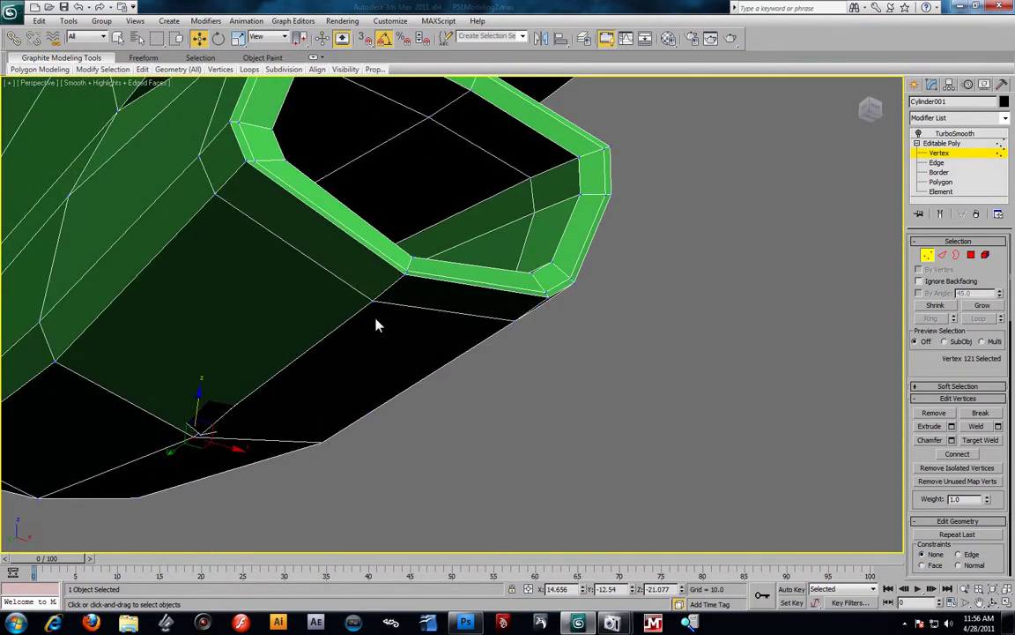
left_click(203, 431)
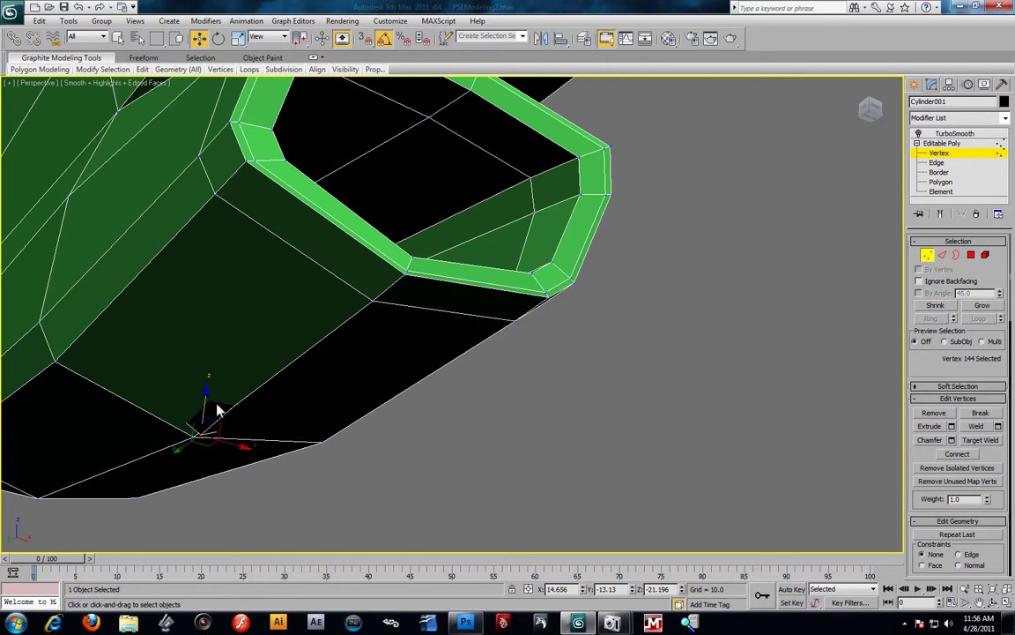
left_click_drag(208, 397, 208, 384)
scroll(367, 308, "down", 5)
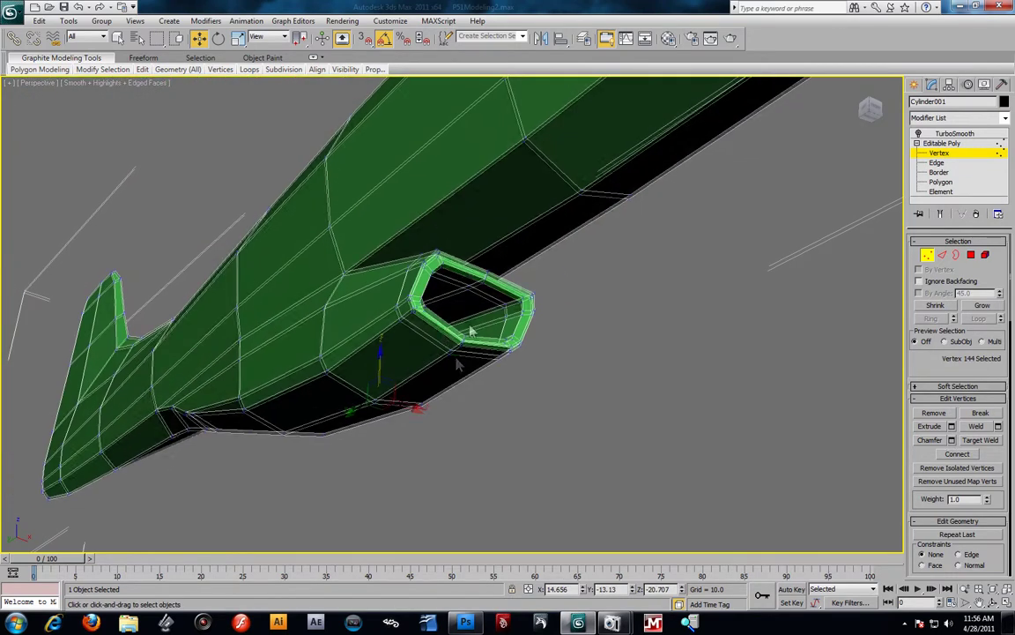
Turn TurboSmooth on, deselect the fuselage, and examine the relaxed nose, belly scoop and overall shape
middle_click_drag(474, 335, 454, 381, "alt")
middle_click_drag(659, 321, 705, 271, "alt")
left_click(948, 133)
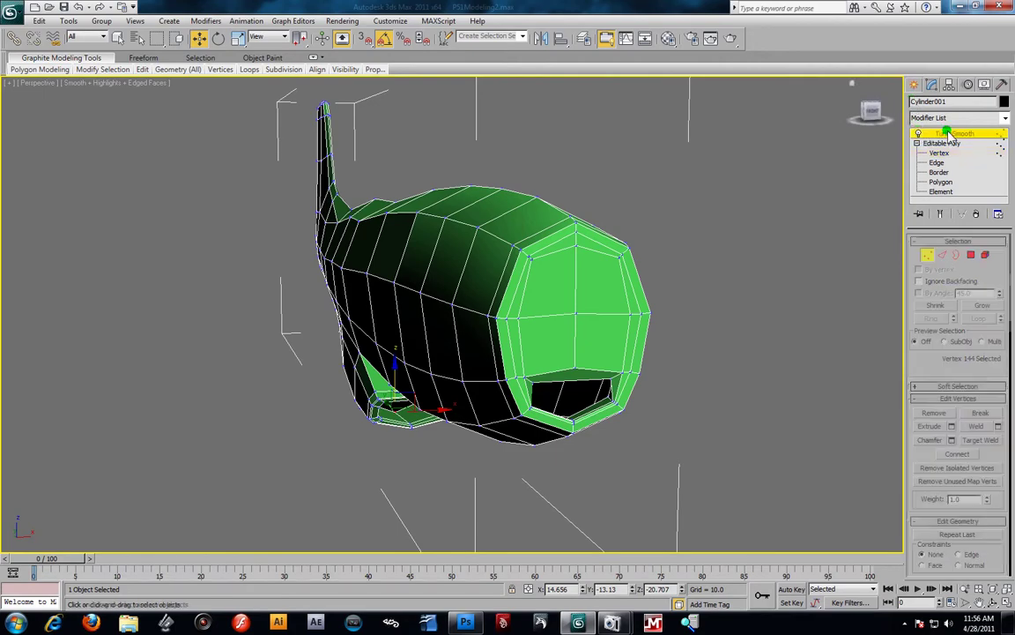
middle_click_drag(527, 250, 617, 249, "alt")
left_click(540, 456)
scroll(562, 441, "down", 5)
middle_click_drag(563, 442, 480, 404, "alt")
scroll(451, 399, "up", 2)
scroll(452, 399, "up", 3)
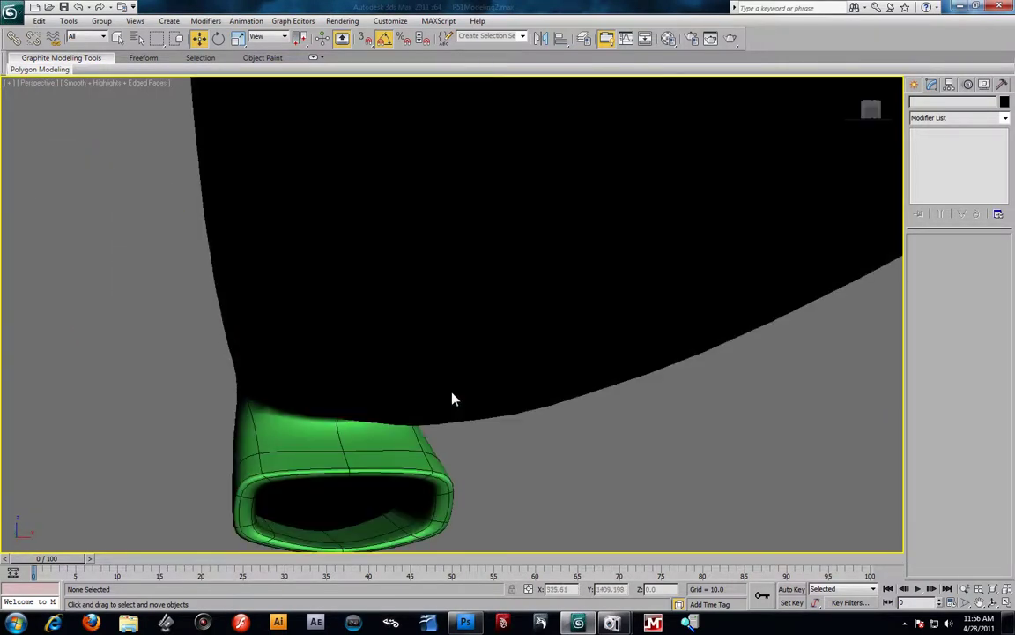
middle_click_drag(453, 390, 526, 305, "alt")
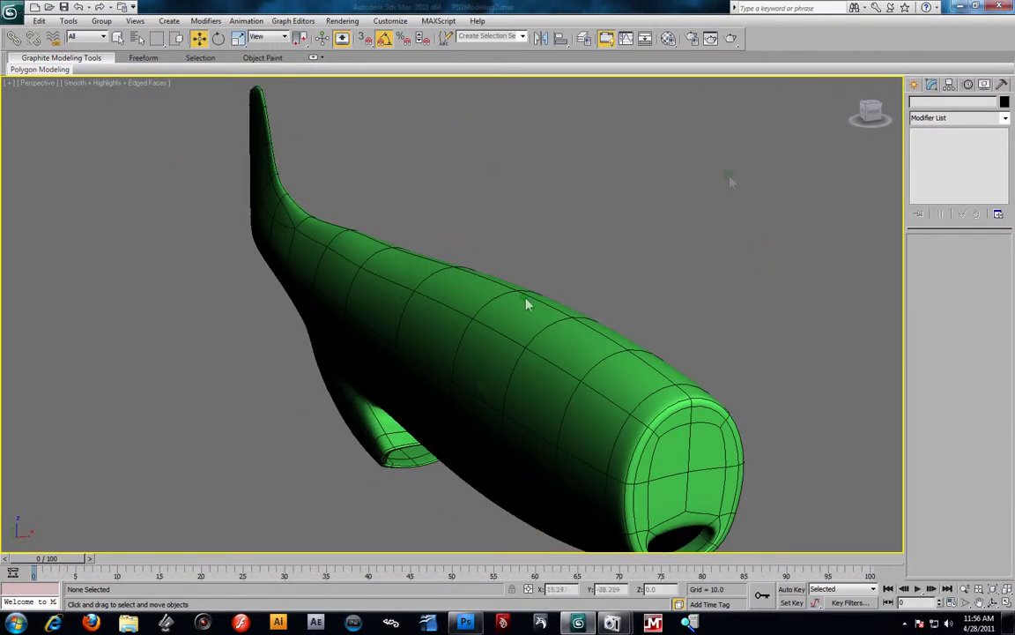